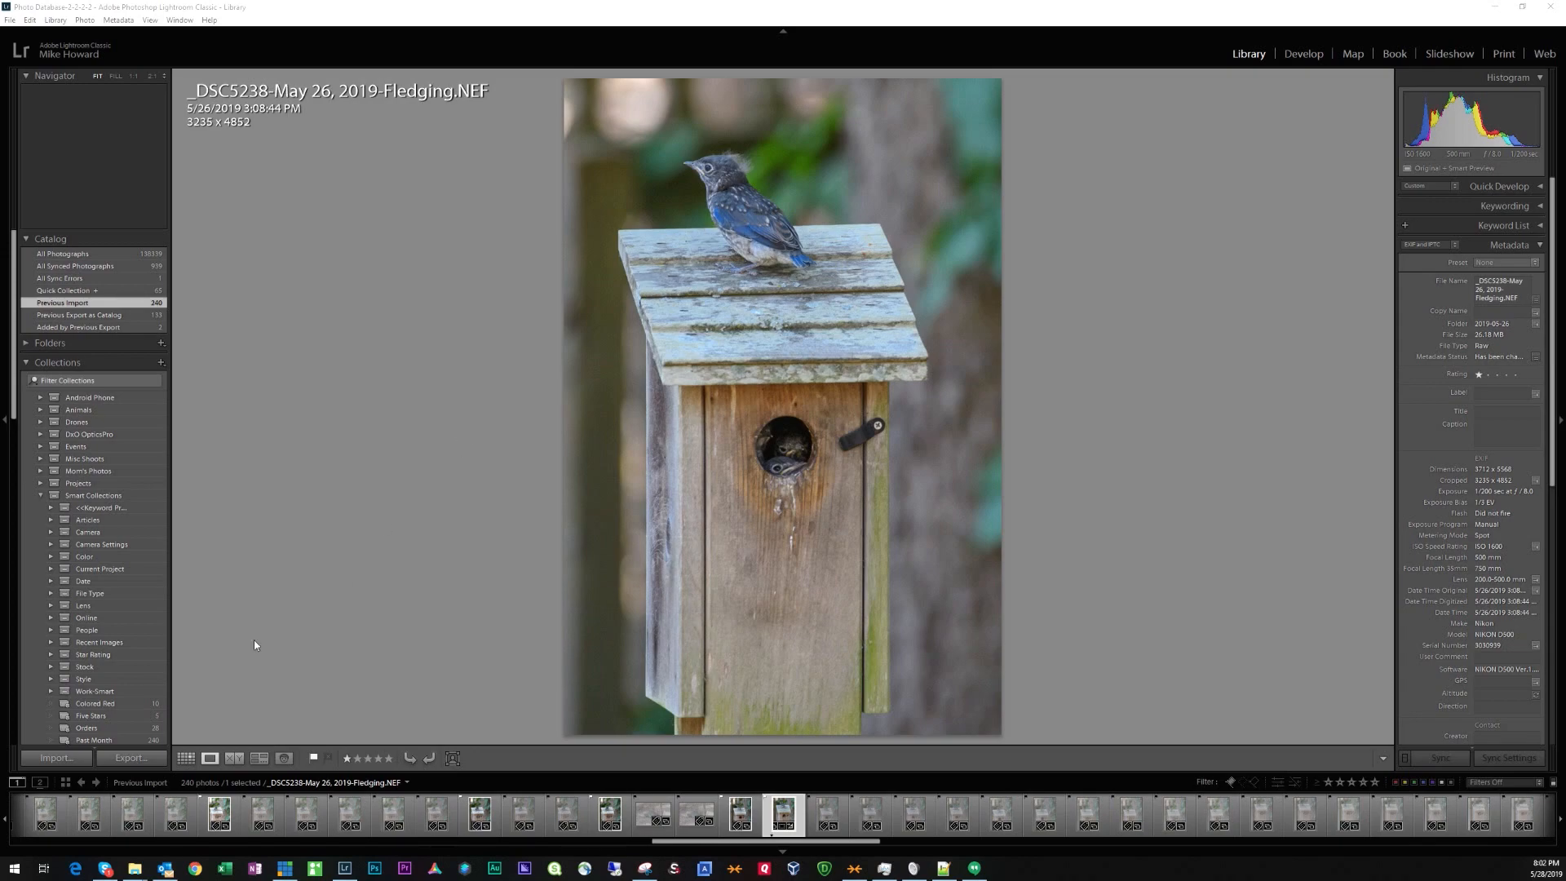
# Try to export the selected birdhouse photo to the specific folder E:\Lightroom Export with the custom name "Baby Blue Bird - 4"
pyautogui.click(139, 760)
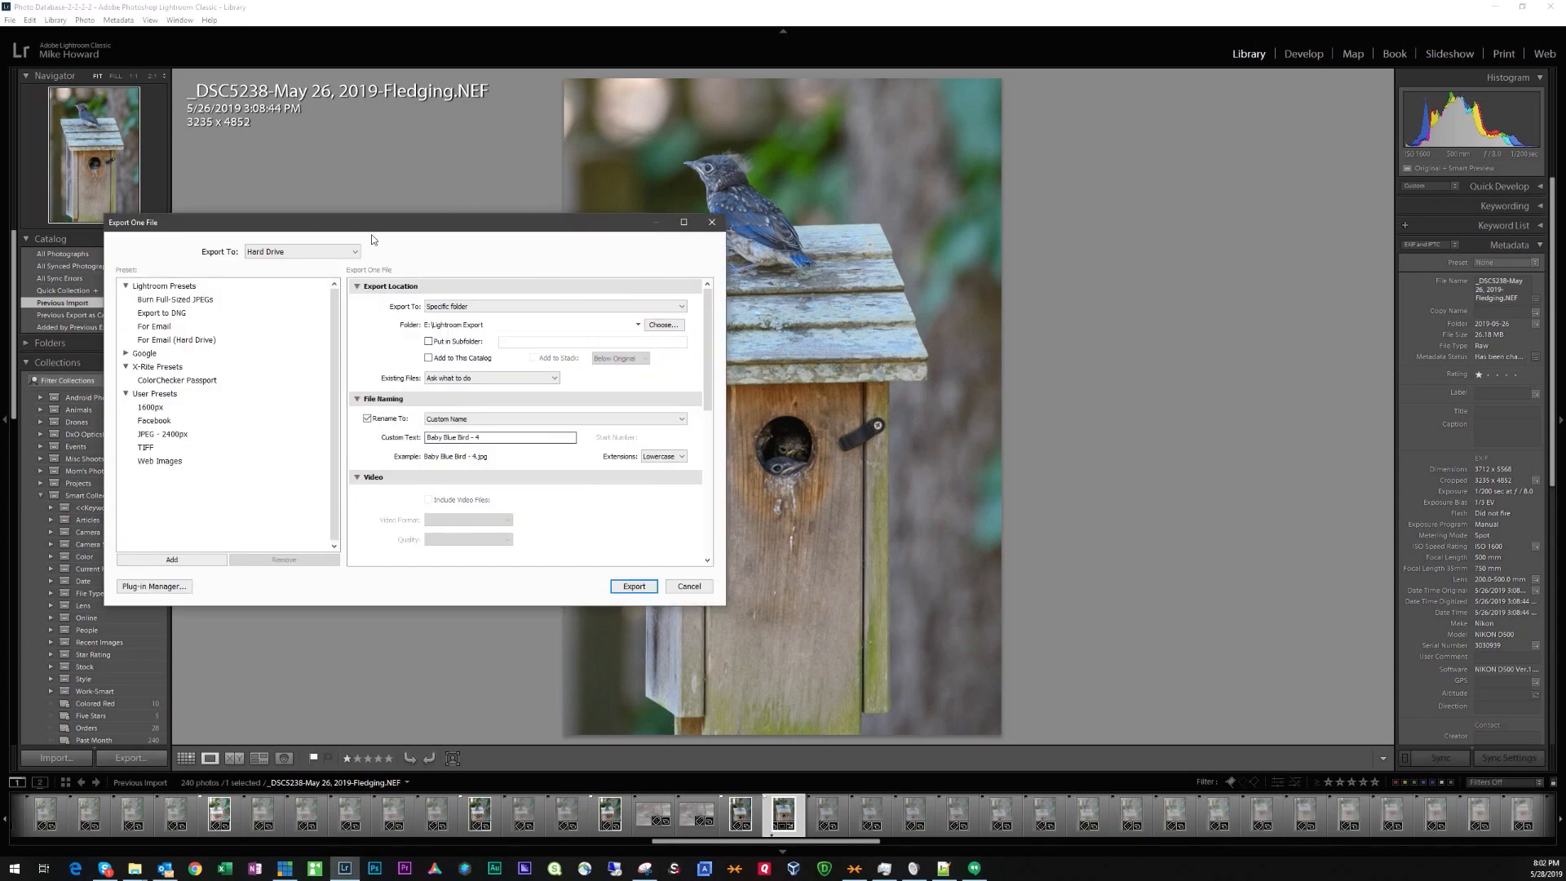
pyautogui.moveTo(374, 232); pyautogui.dragTo(421, 217)
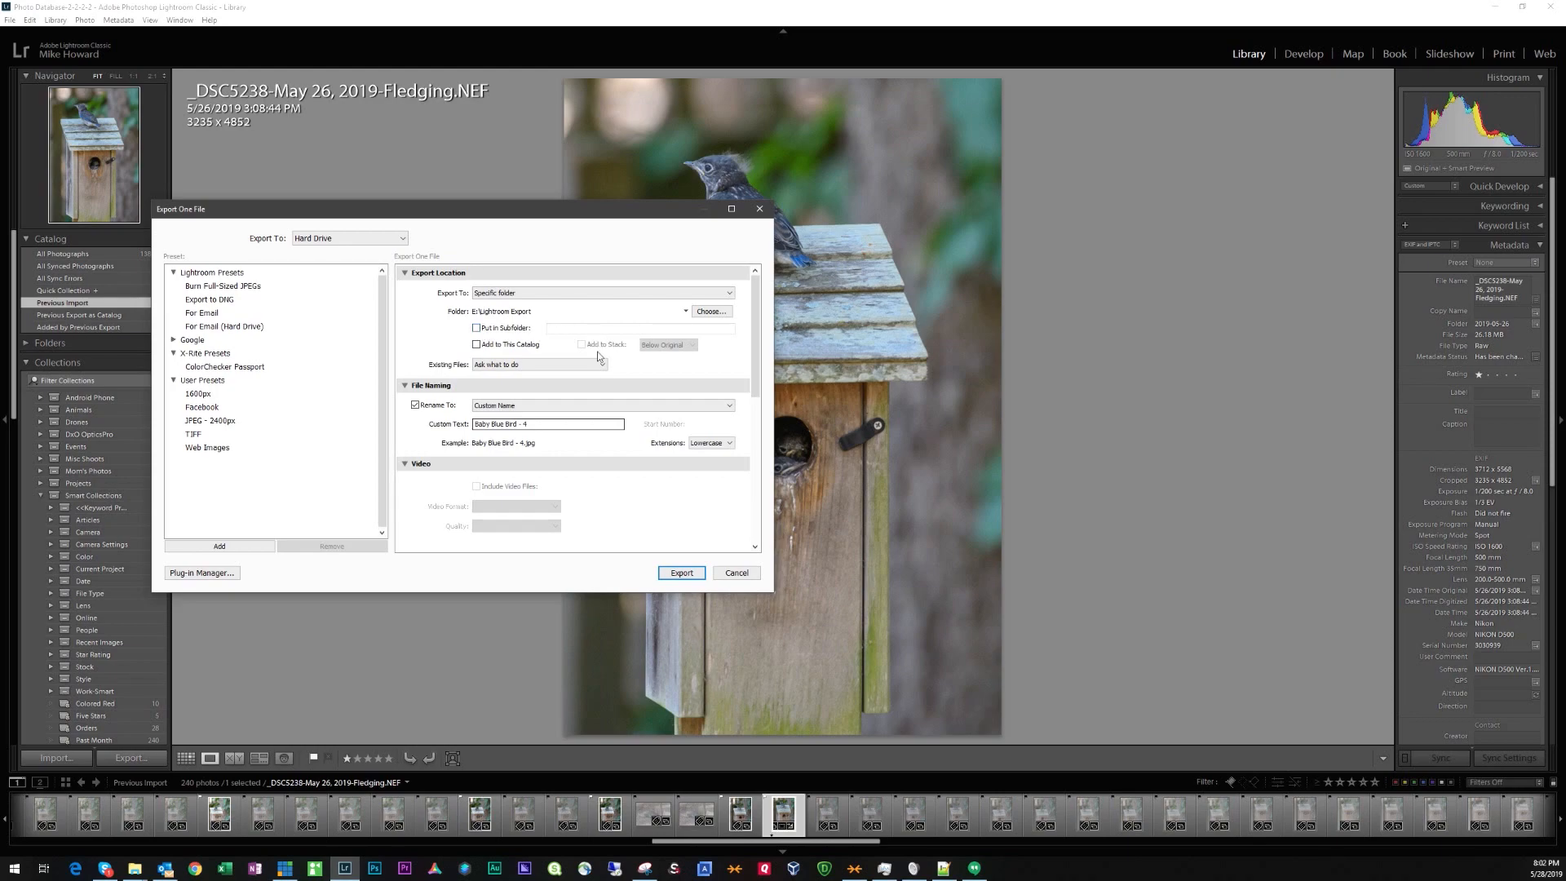
pyautogui.click(684, 576)
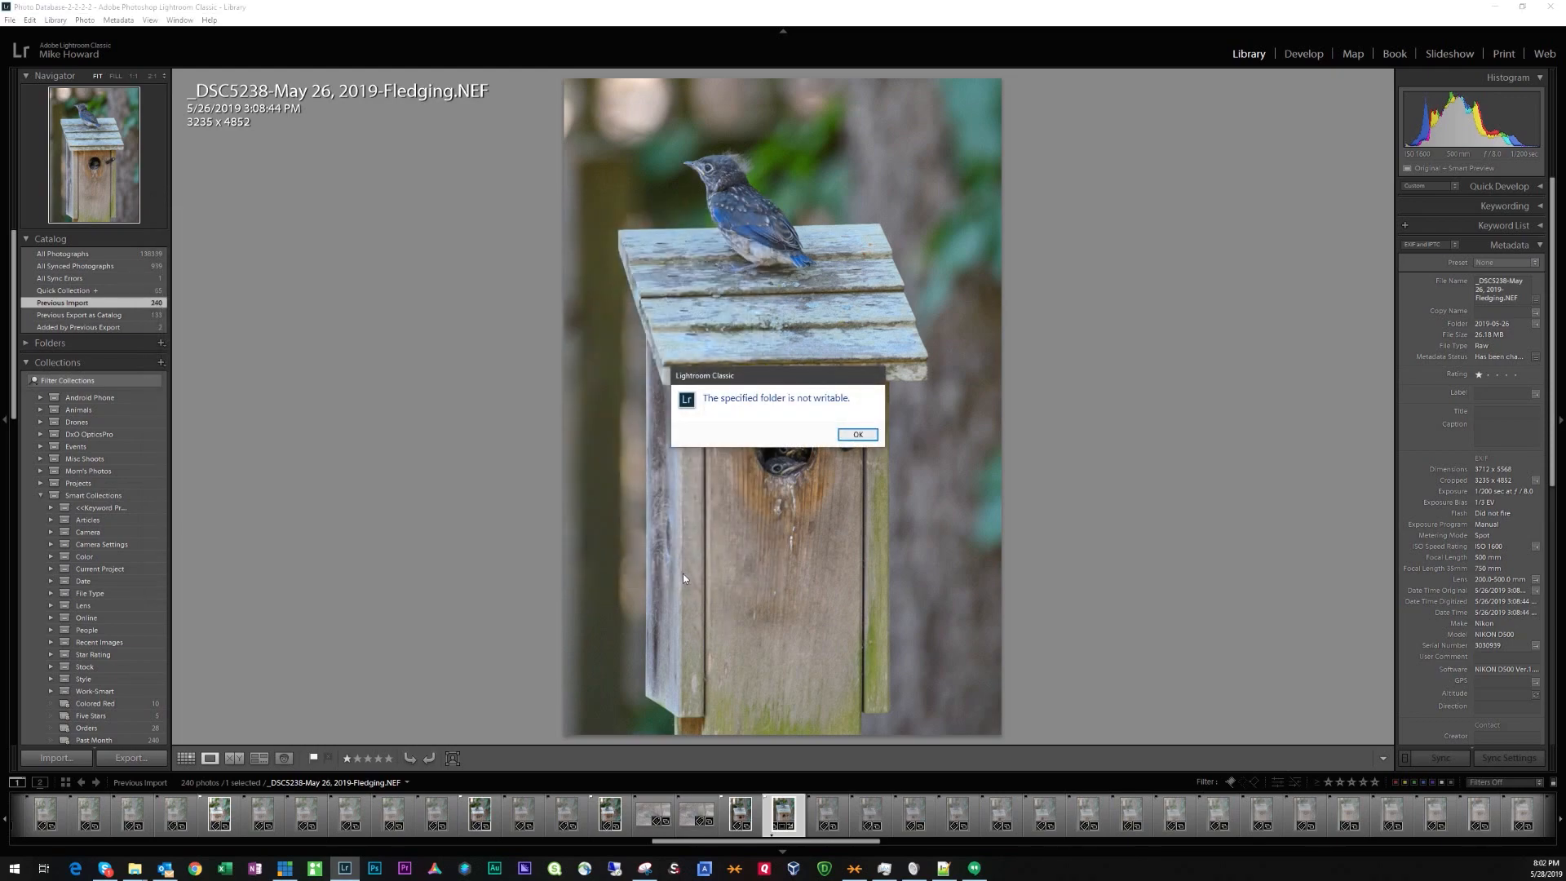
pyautogui.moveTo(738, 380); pyautogui.dragTo(494, 312)
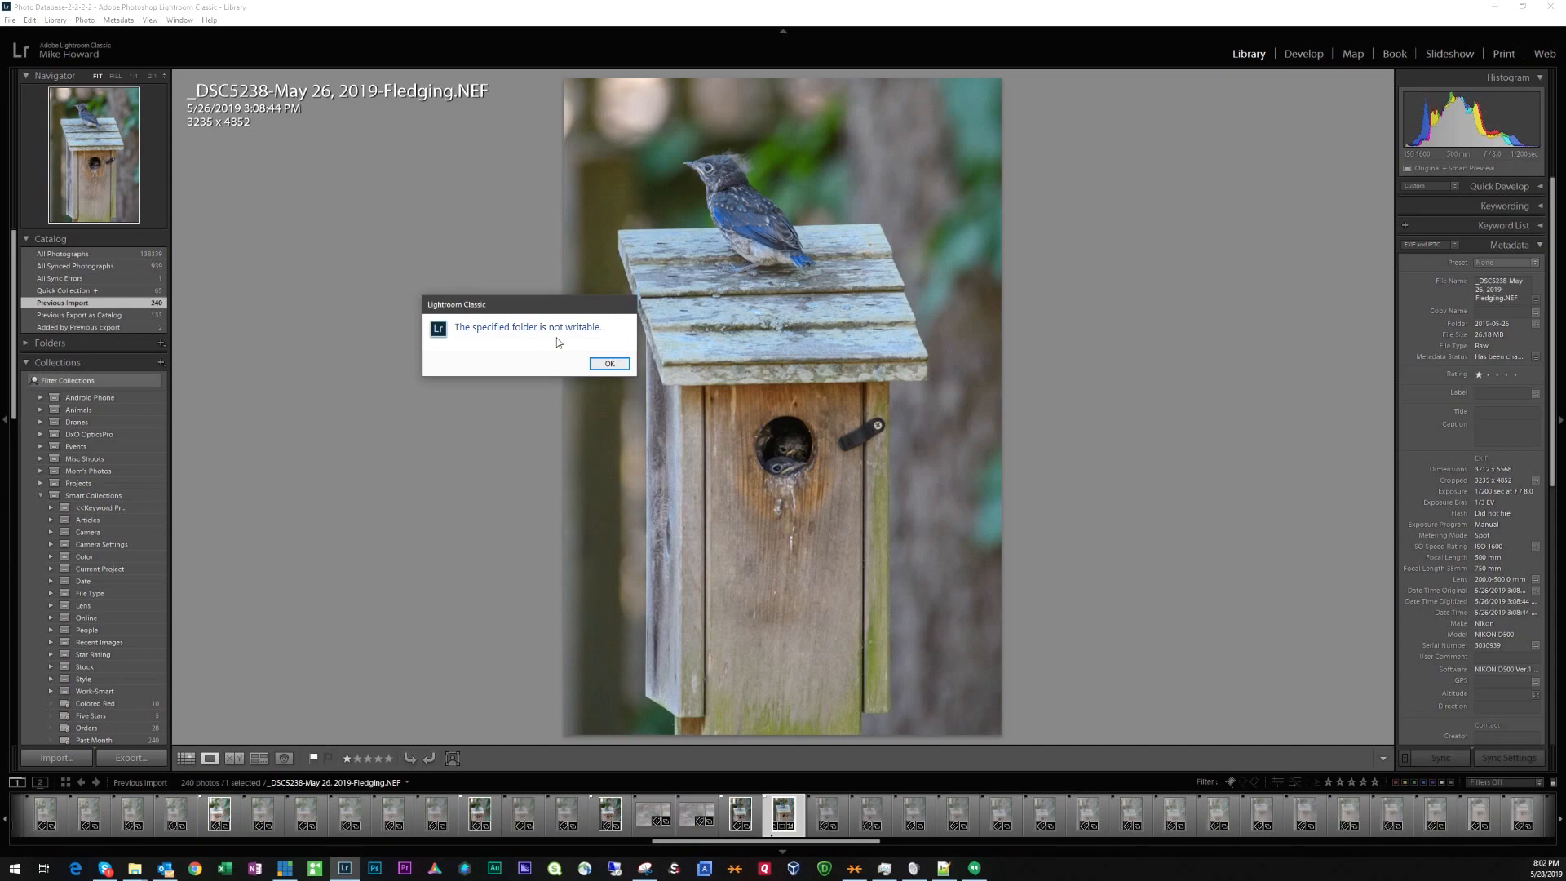
pyautogui.click(610, 365)
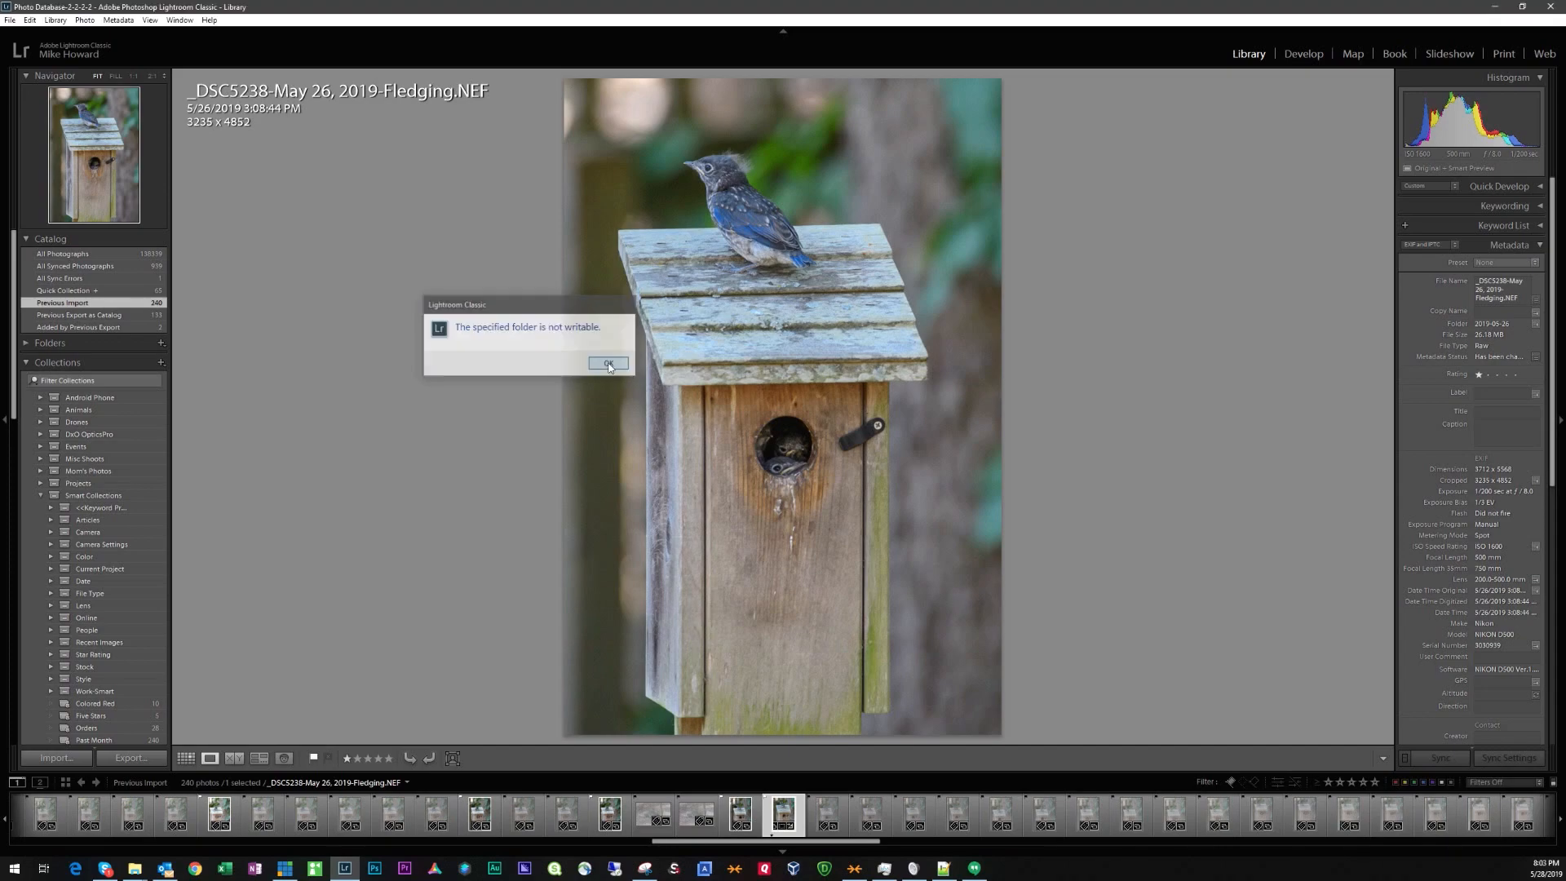
# Check the installed Lightroom Classic release and build information
pyautogui.click(210, 19)
pyautogui.click(285, 267)
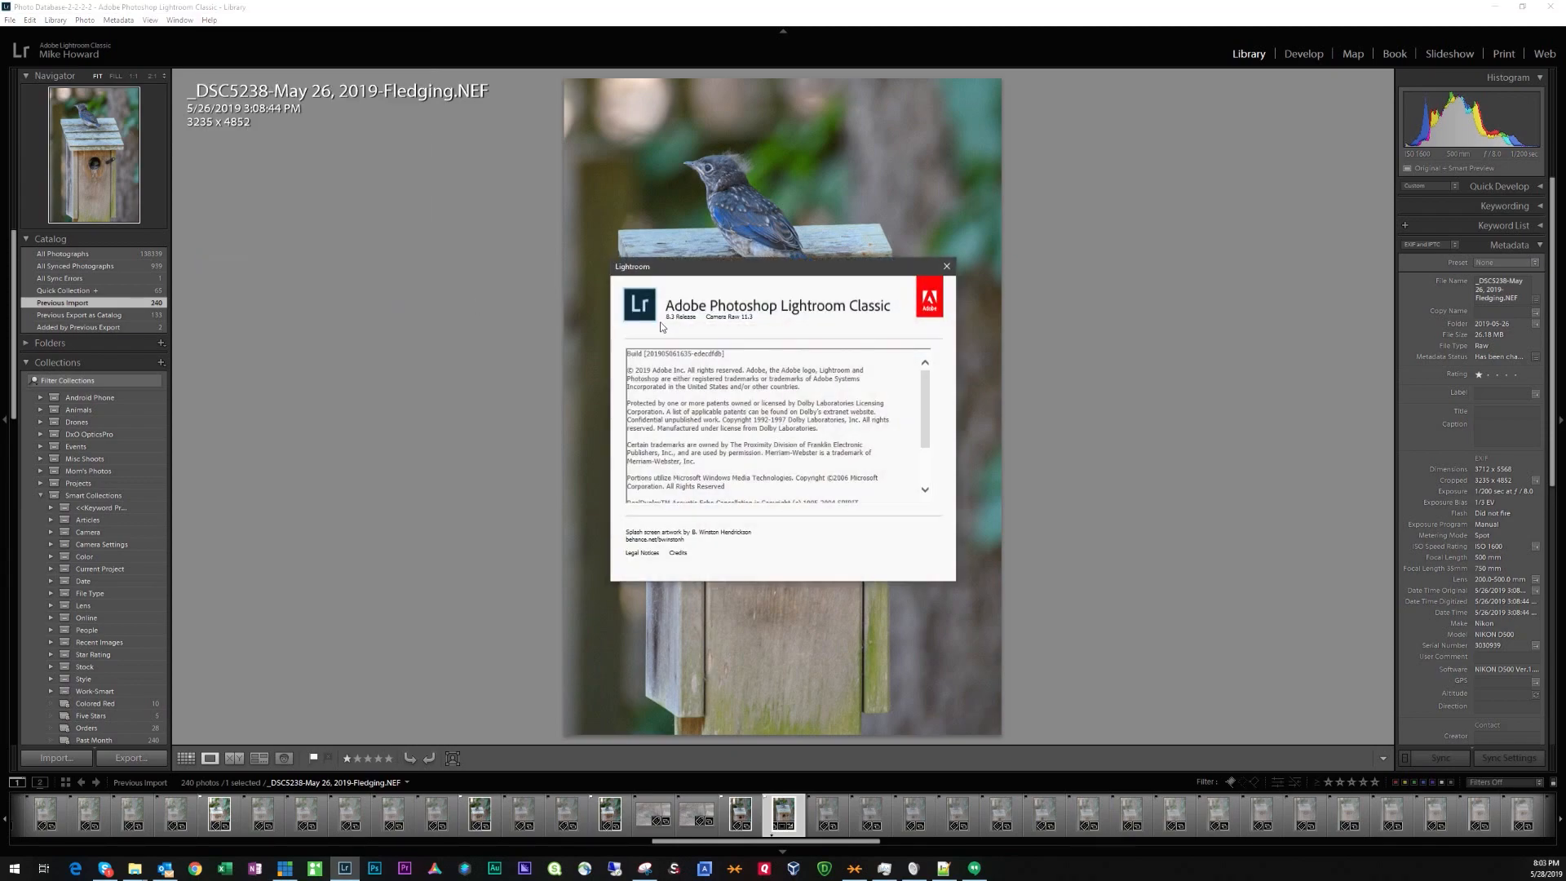
pyautogui.moveTo(733, 266); pyautogui.dragTo(470, 240)
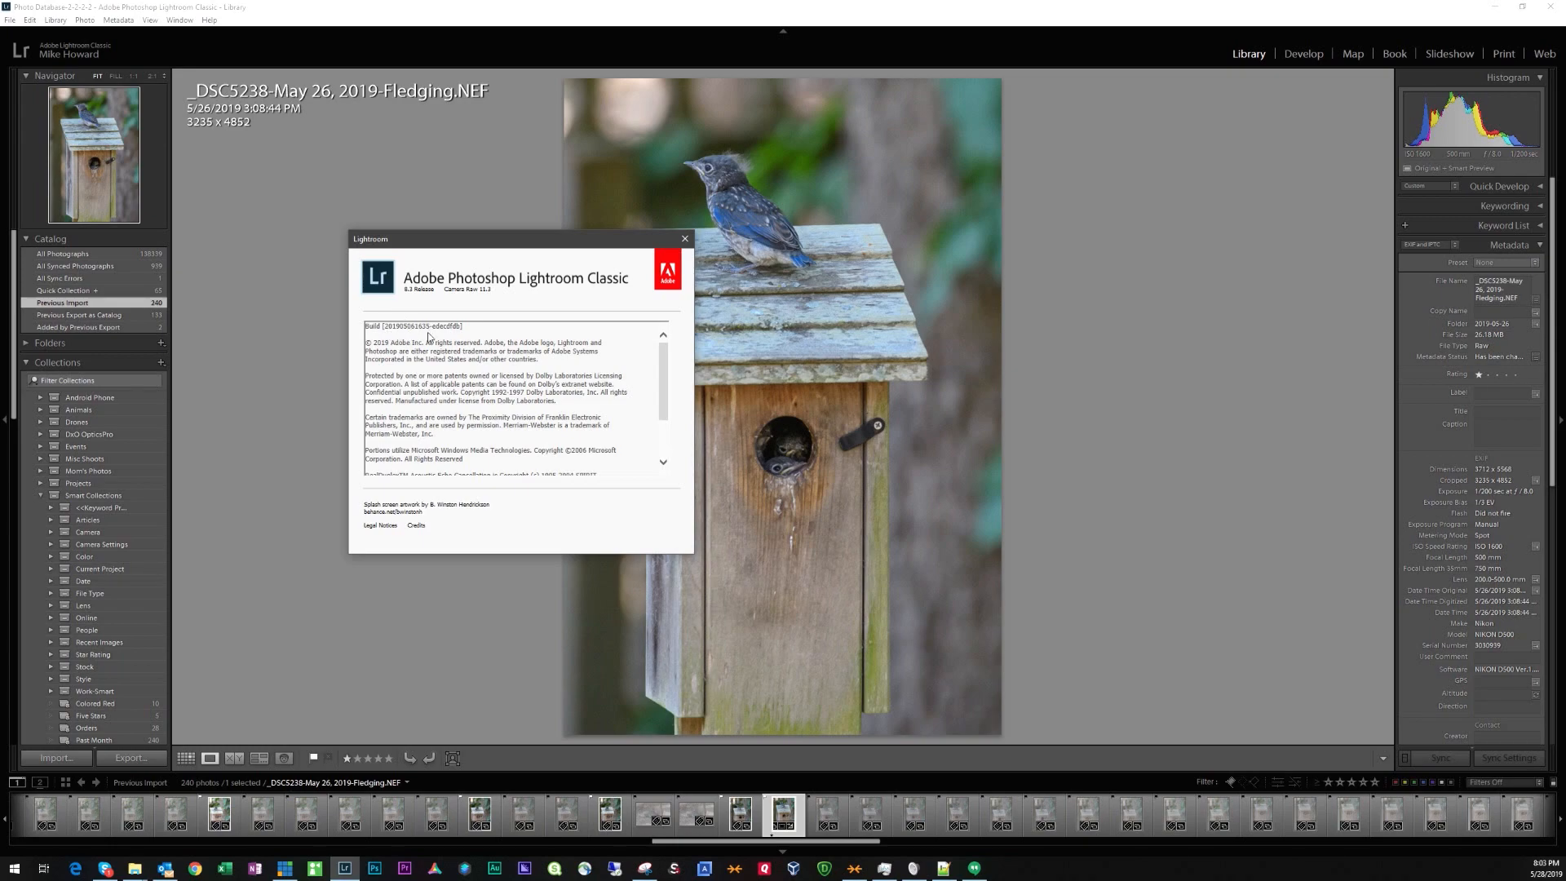
pyautogui.click(685, 240)
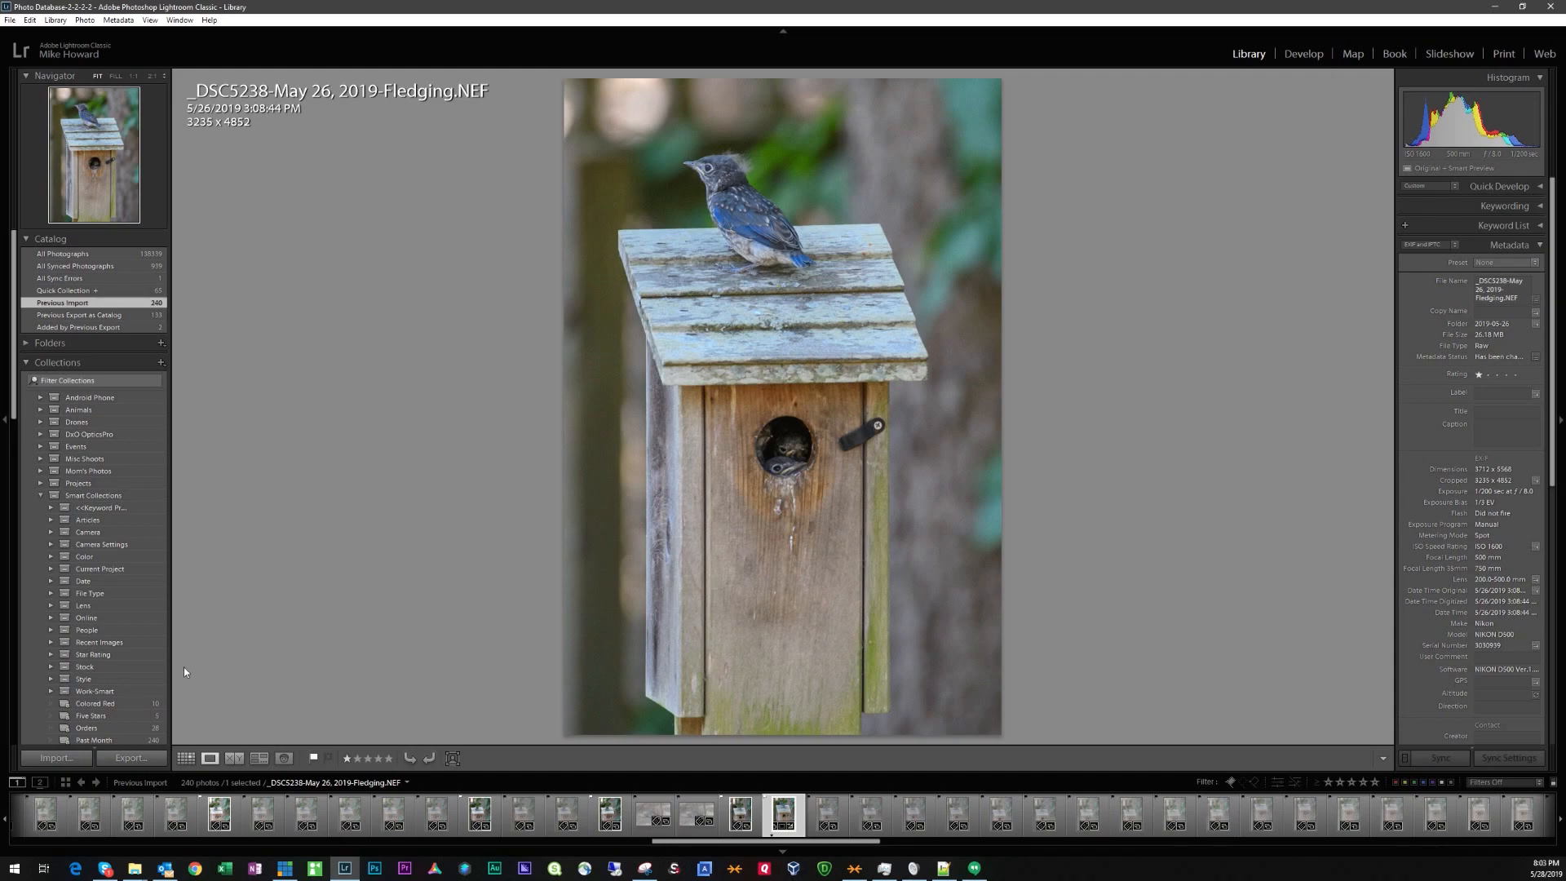
# Export the birdhouse photo using "Choose folder later (useful for presets)" as the location, selecting the Facebook folder inside Lightroom Export
pyautogui.click(133, 759)
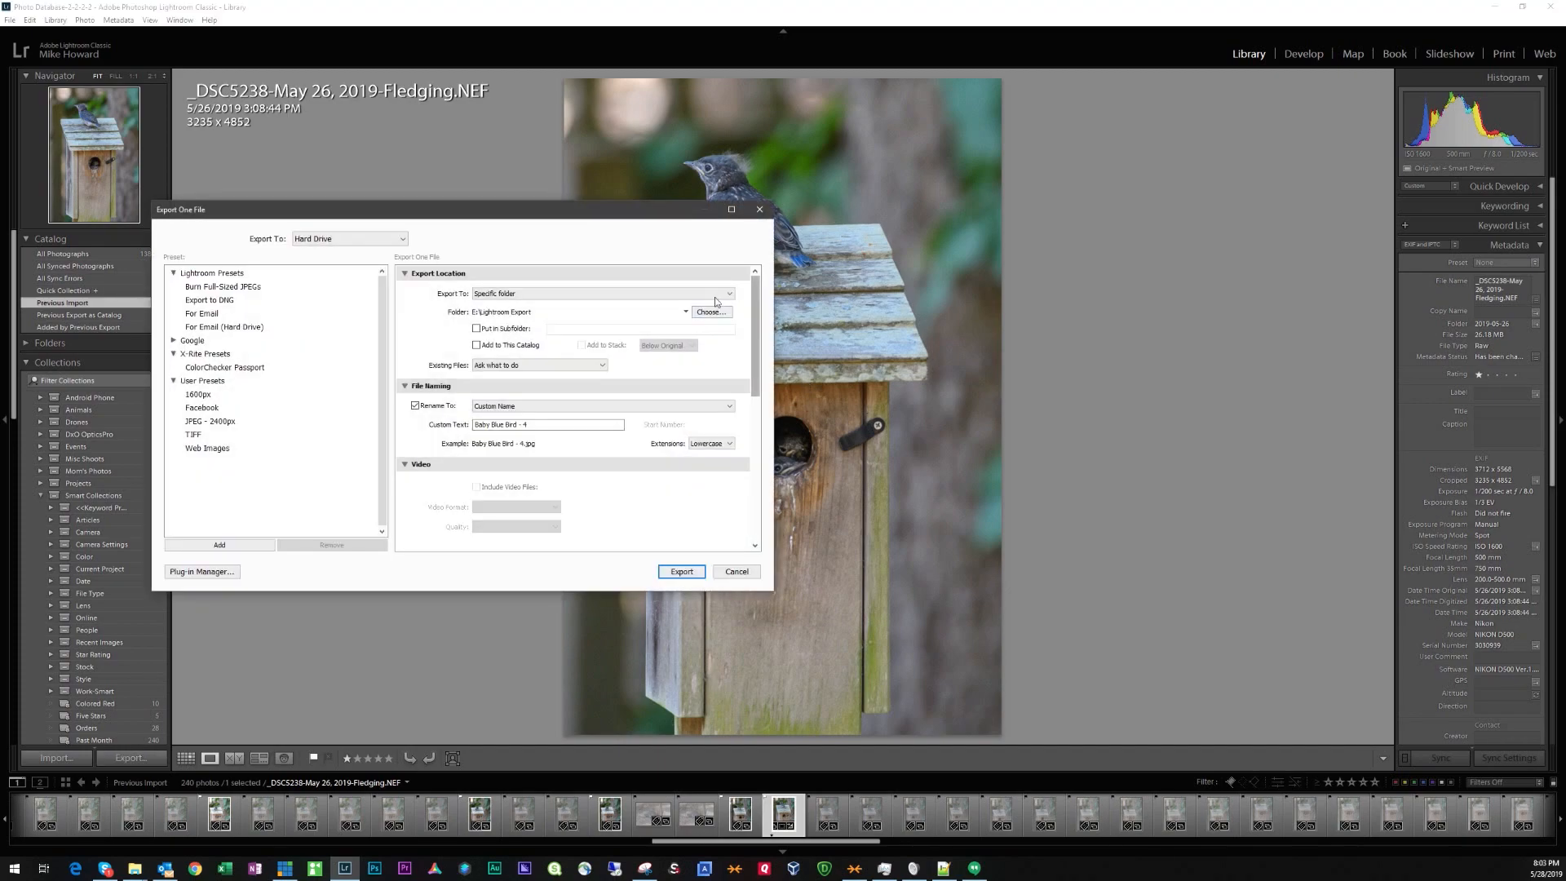
pyautogui.click(730, 295)
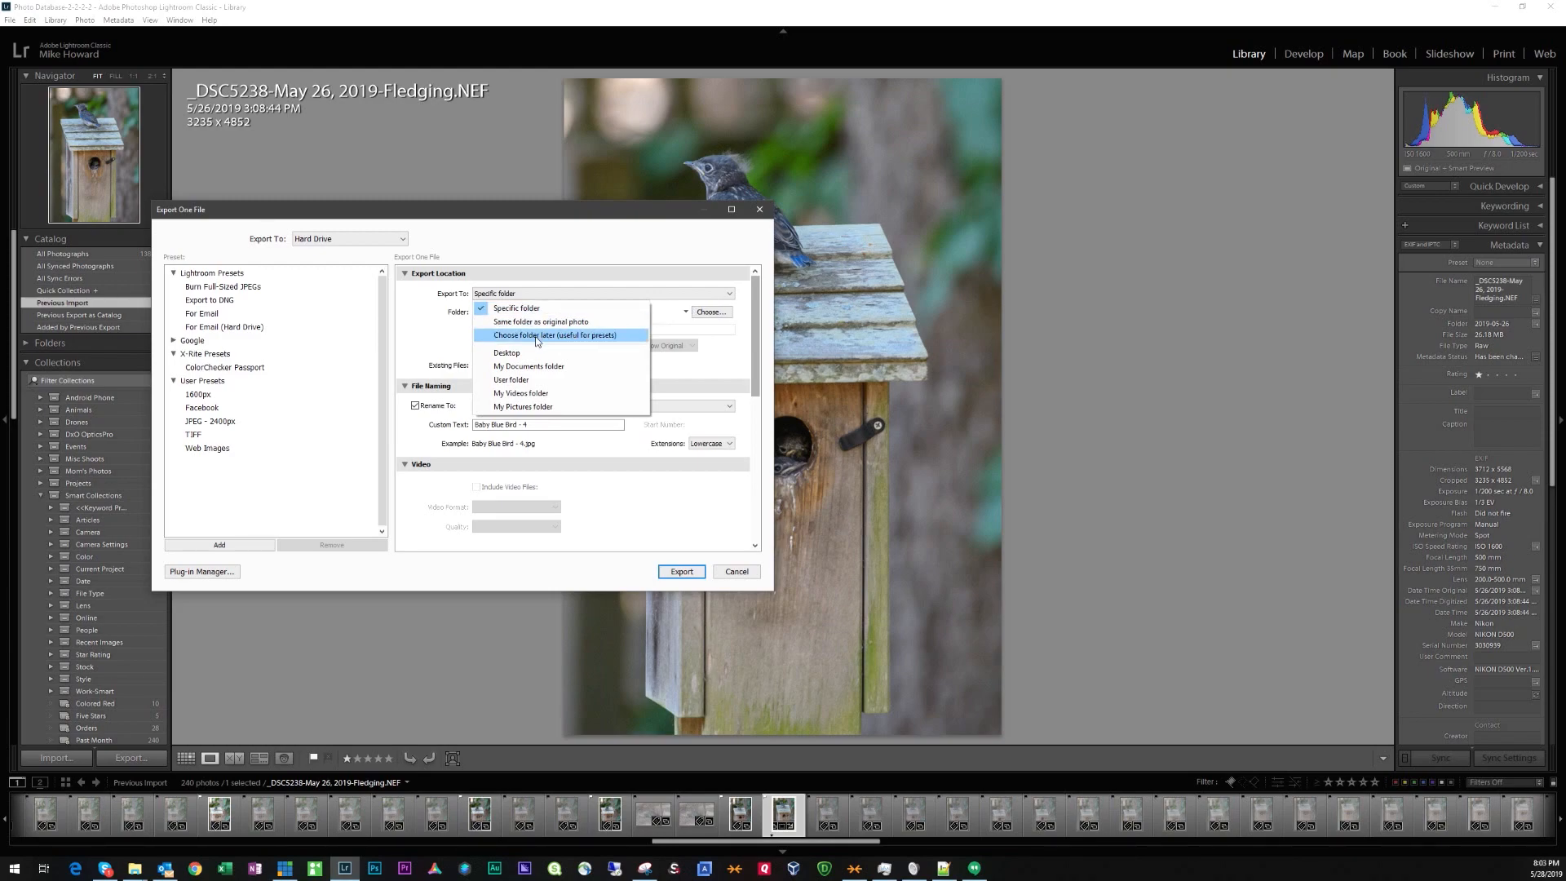
pyautogui.click(535, 337)
pyautogui.click(680, 572)
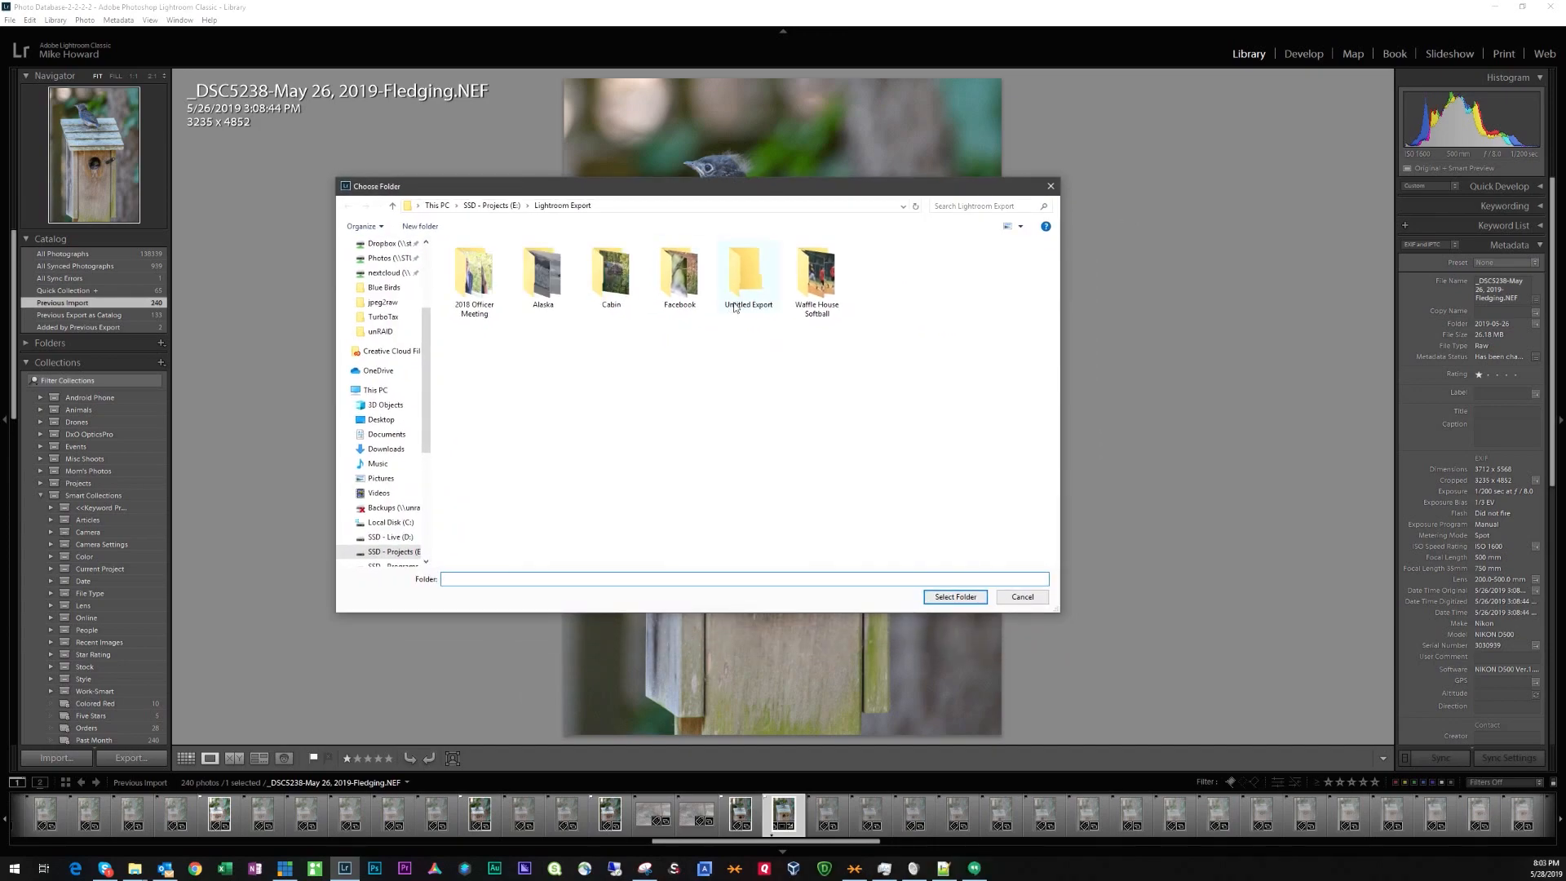
pyautogui.click(685, 278)
pyautogui.doubleClick(683, 281)
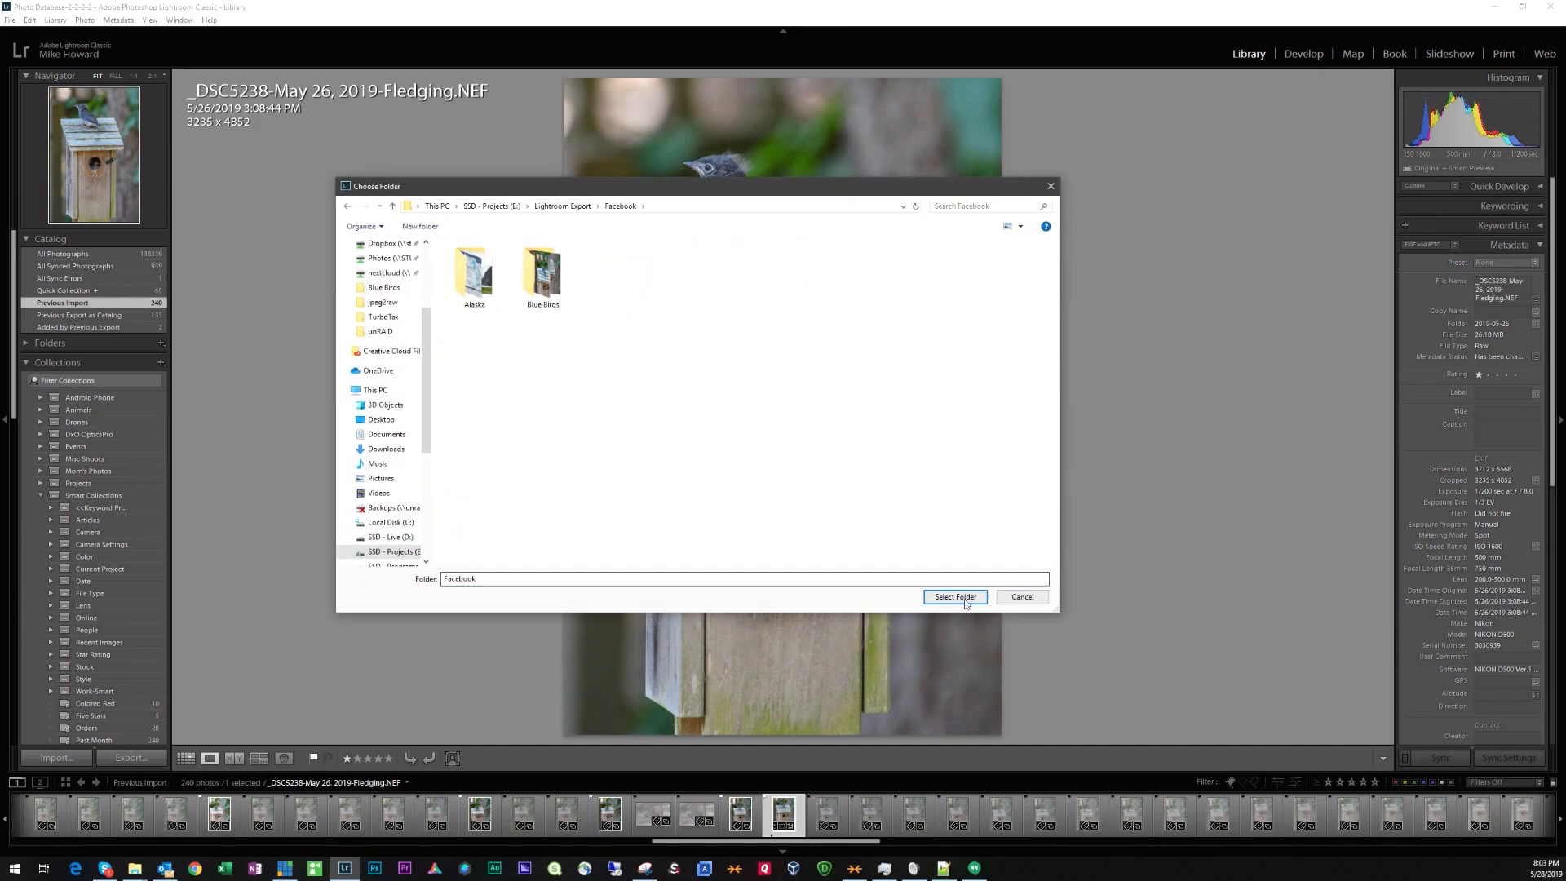
pyautogui.click(964, 600)
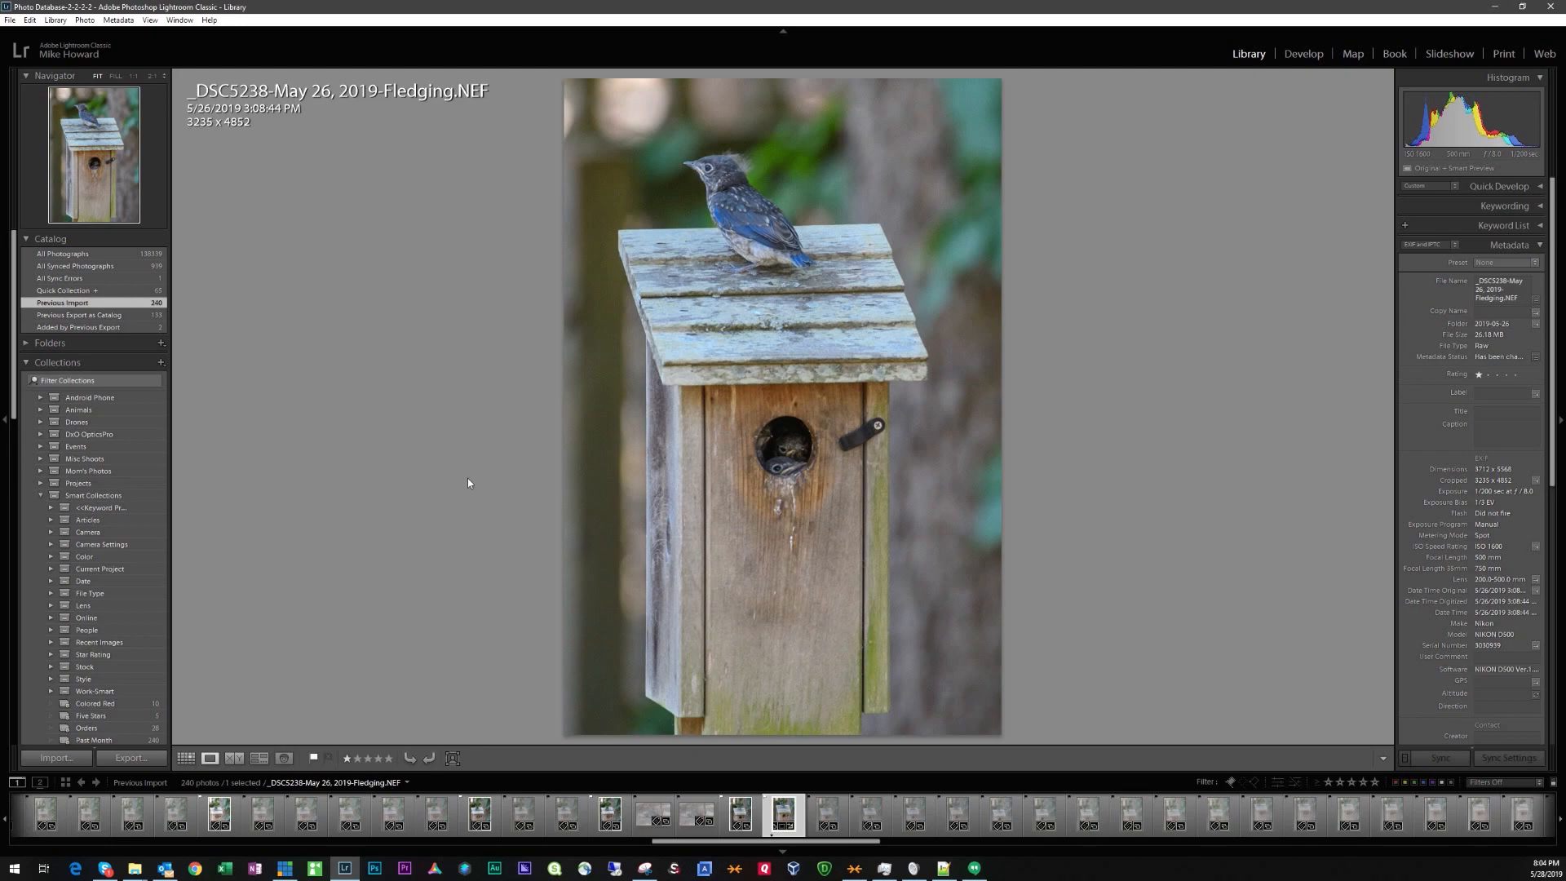
# Exit Lightroom Classic and skip the catalog backup this time
pyautogui.click(1550, 10)
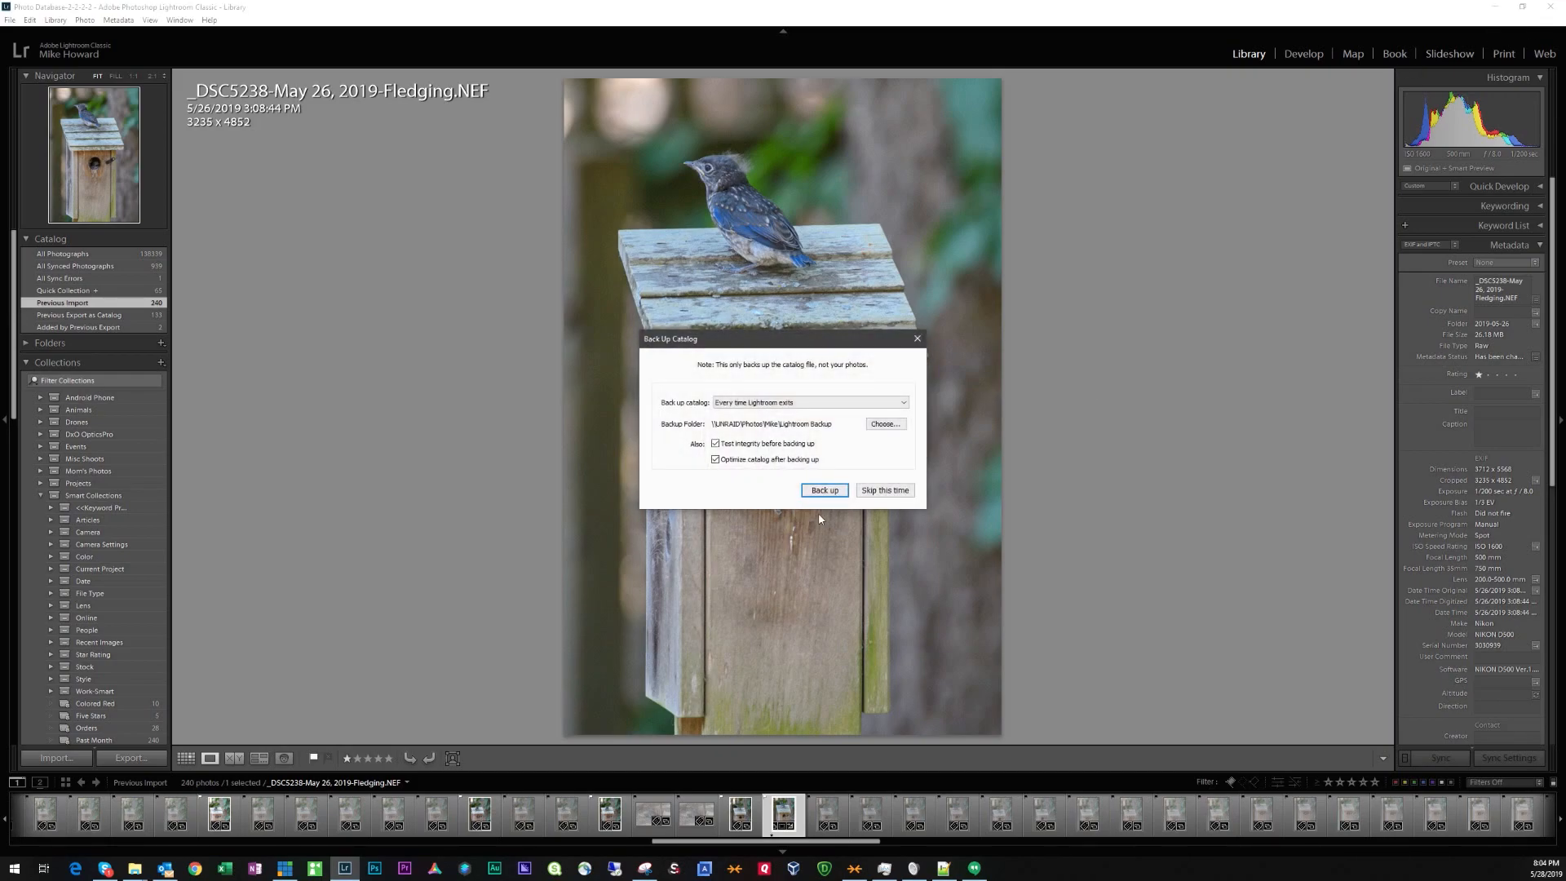
pyautogui.click(879, 499)
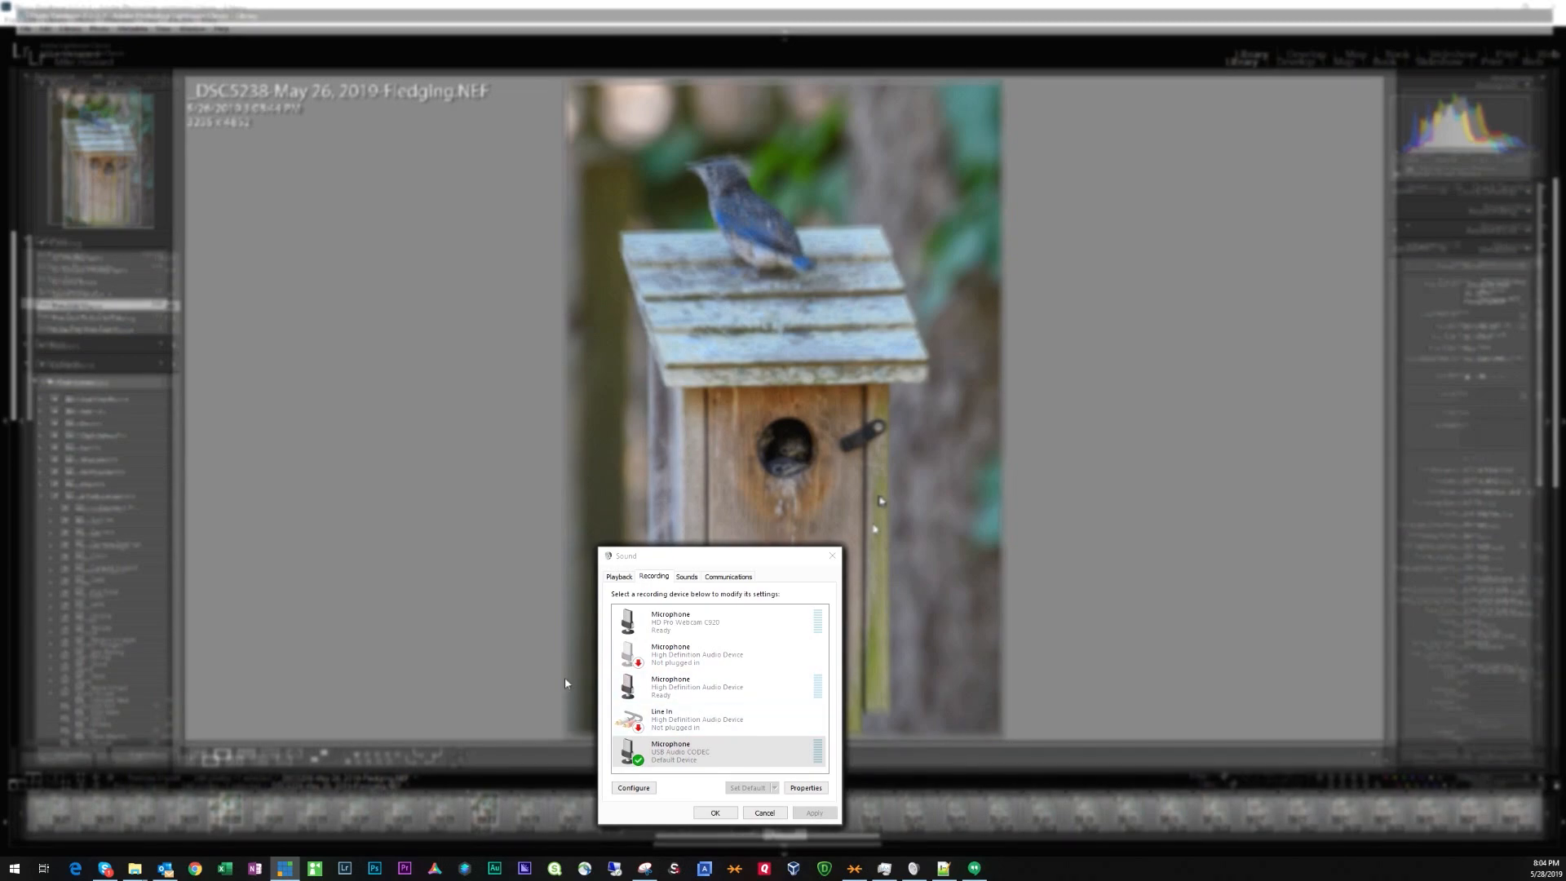
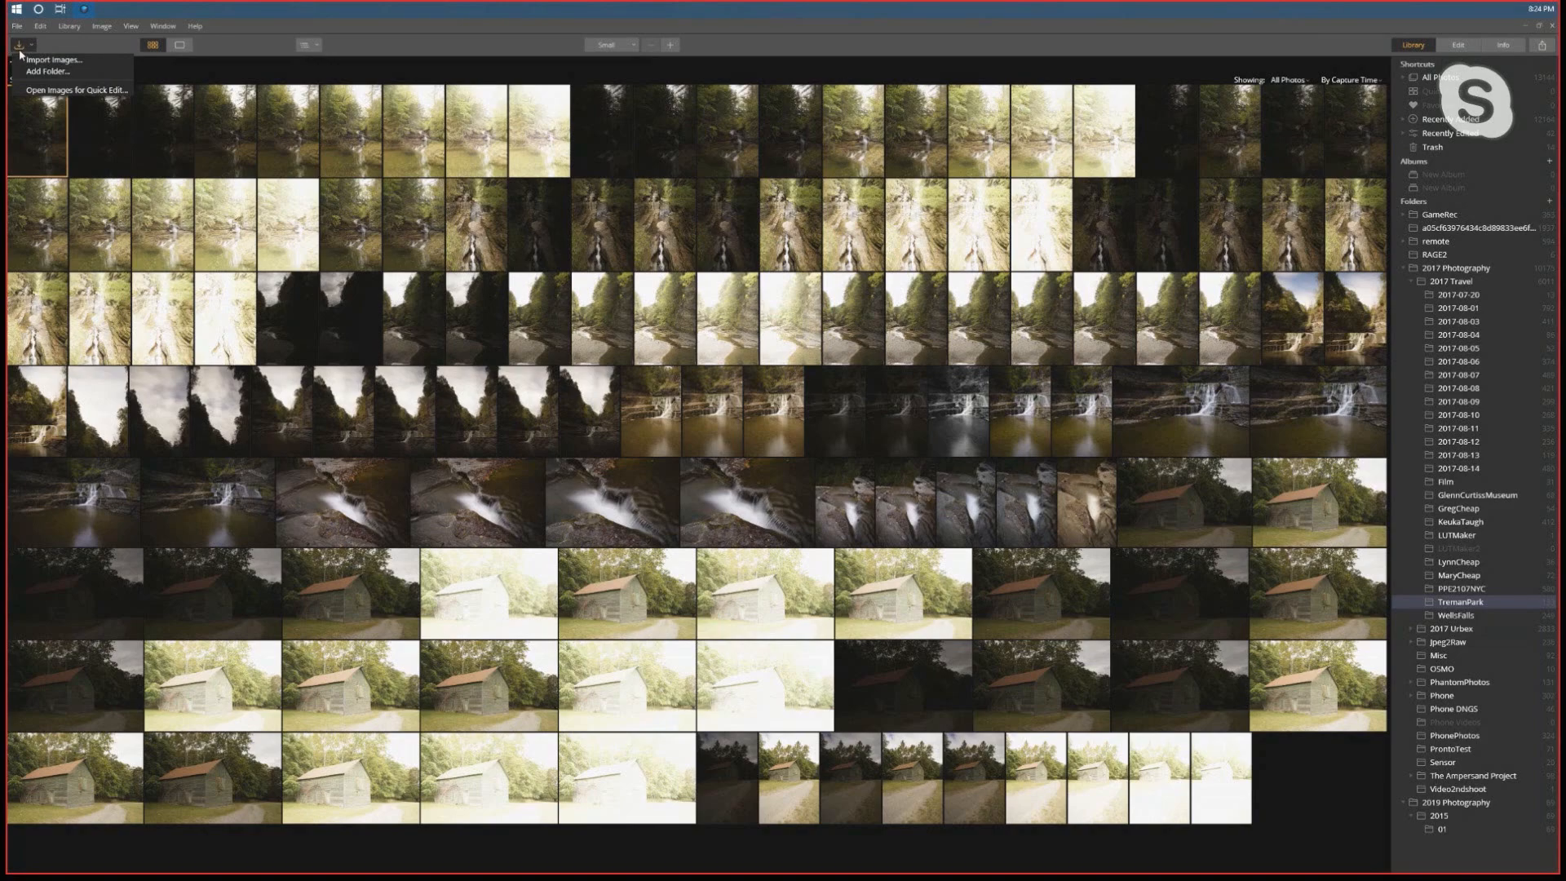
pyautogui.click(19, 51)
pyautogui.click(16, 48)
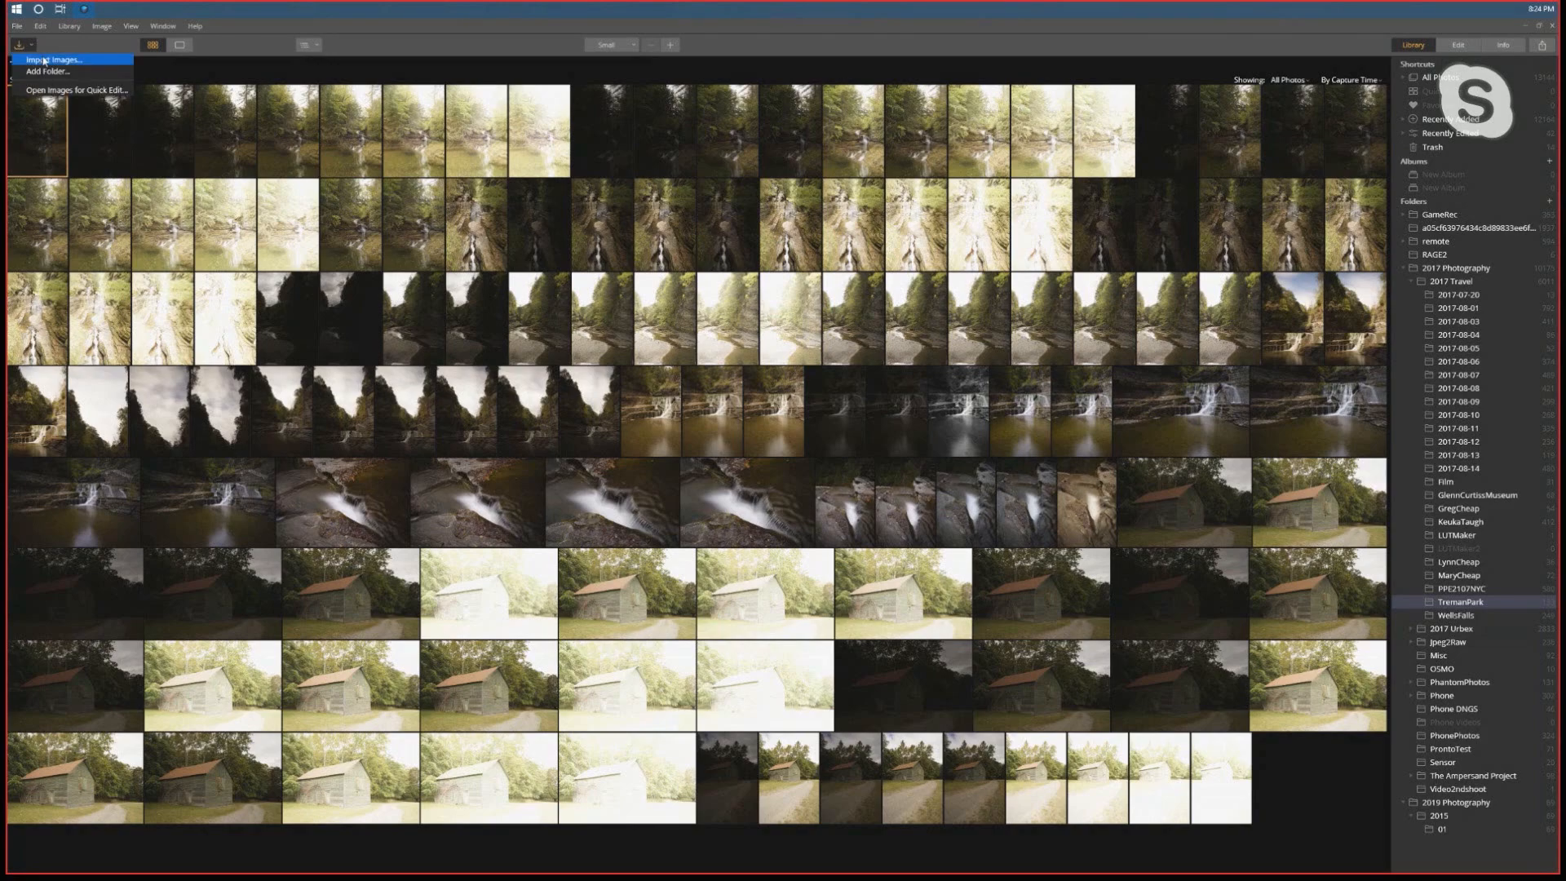
pyautogui.click(38, 60)
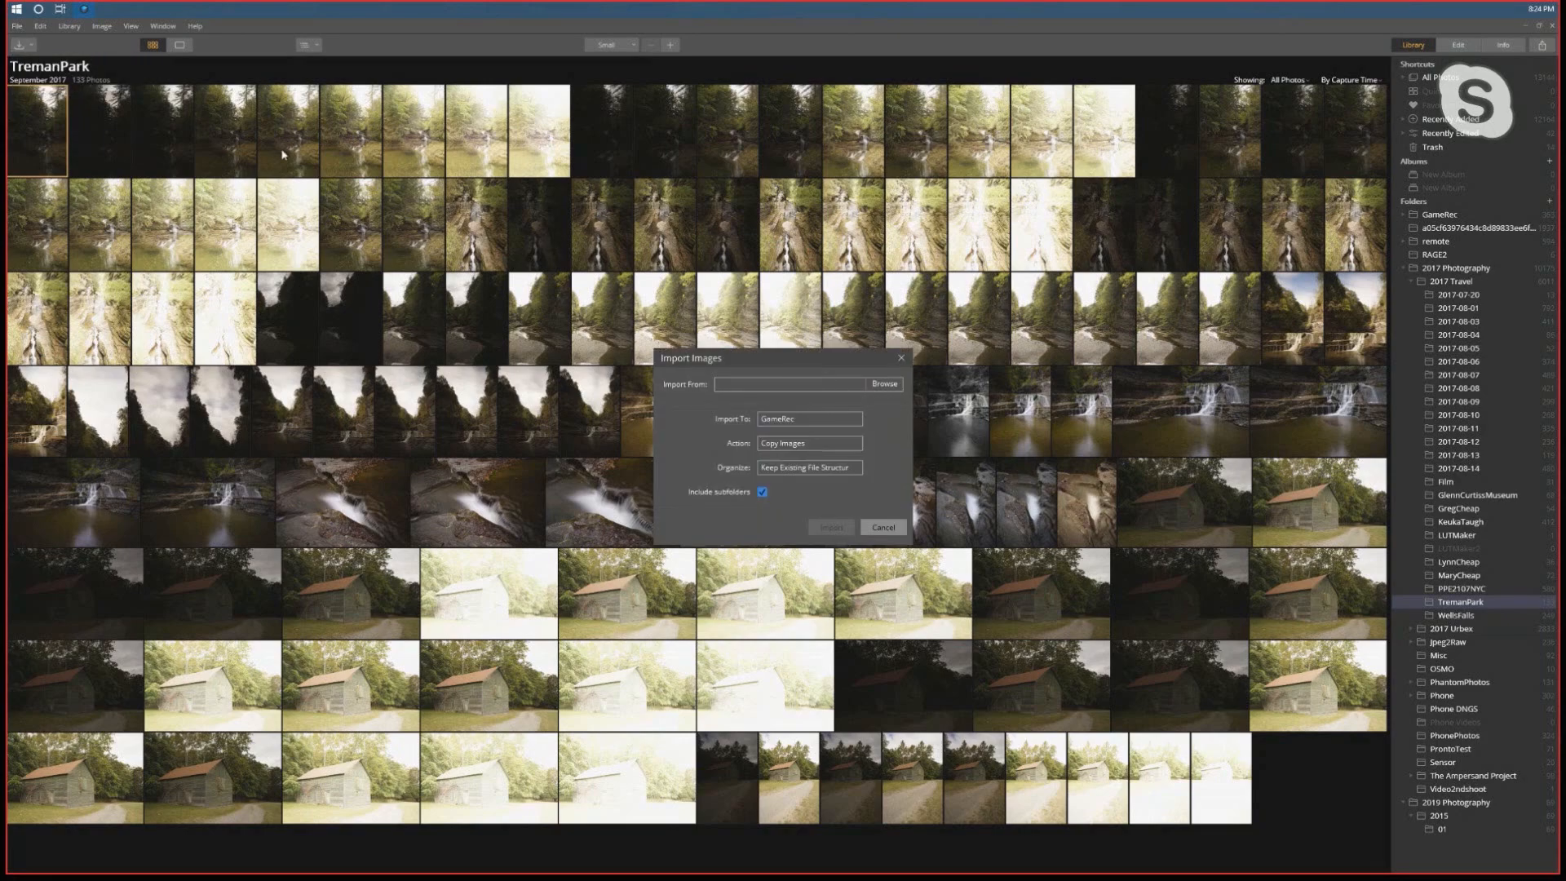
pyautogui.click(892, 522)
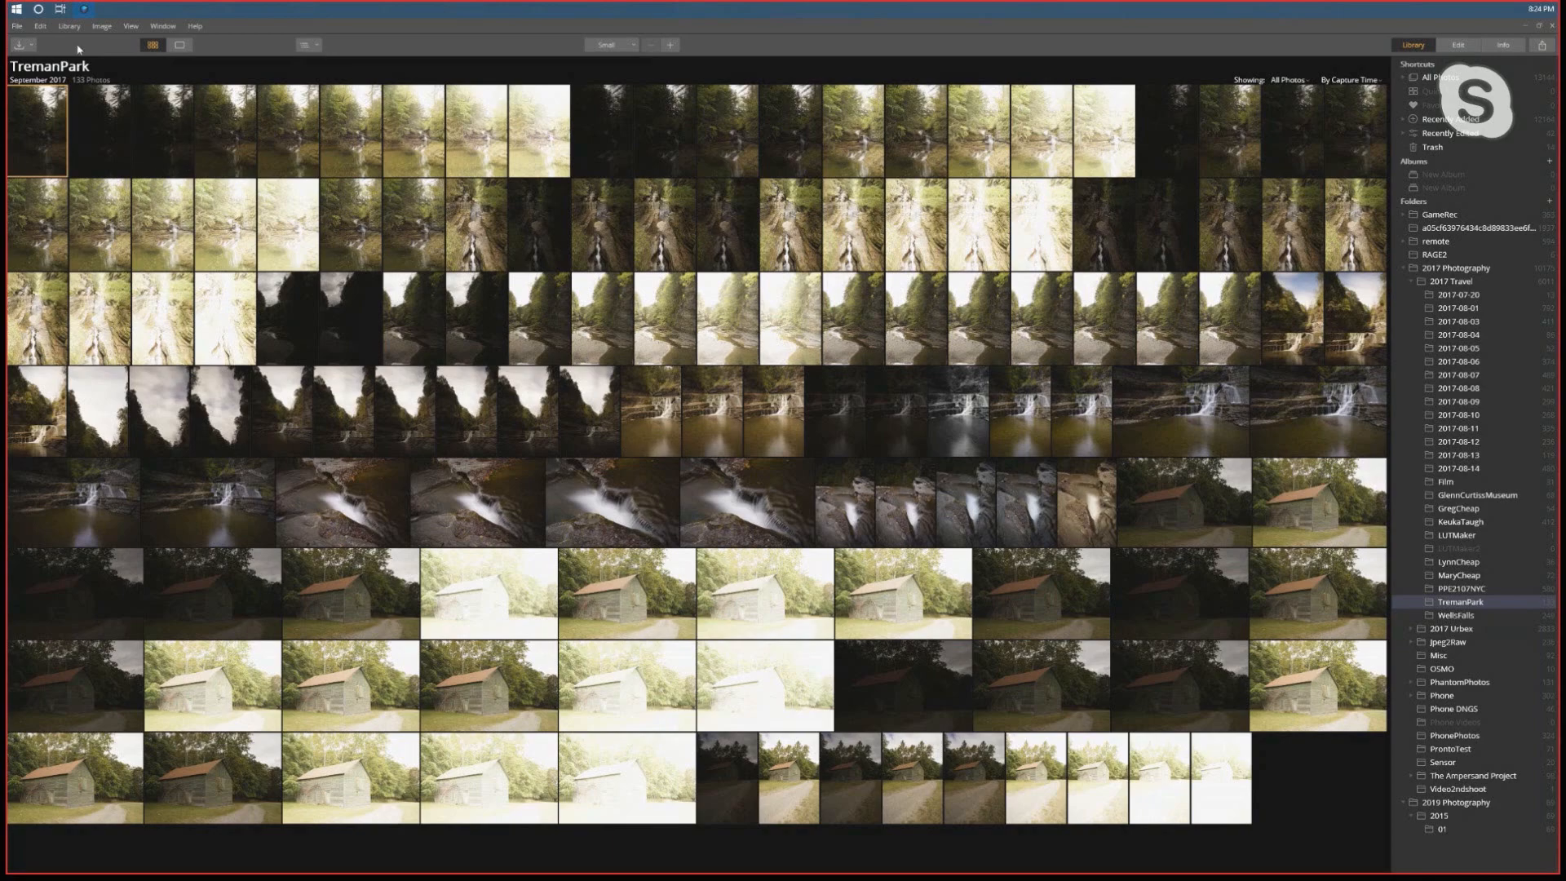
pyautogui.click(25, 45)
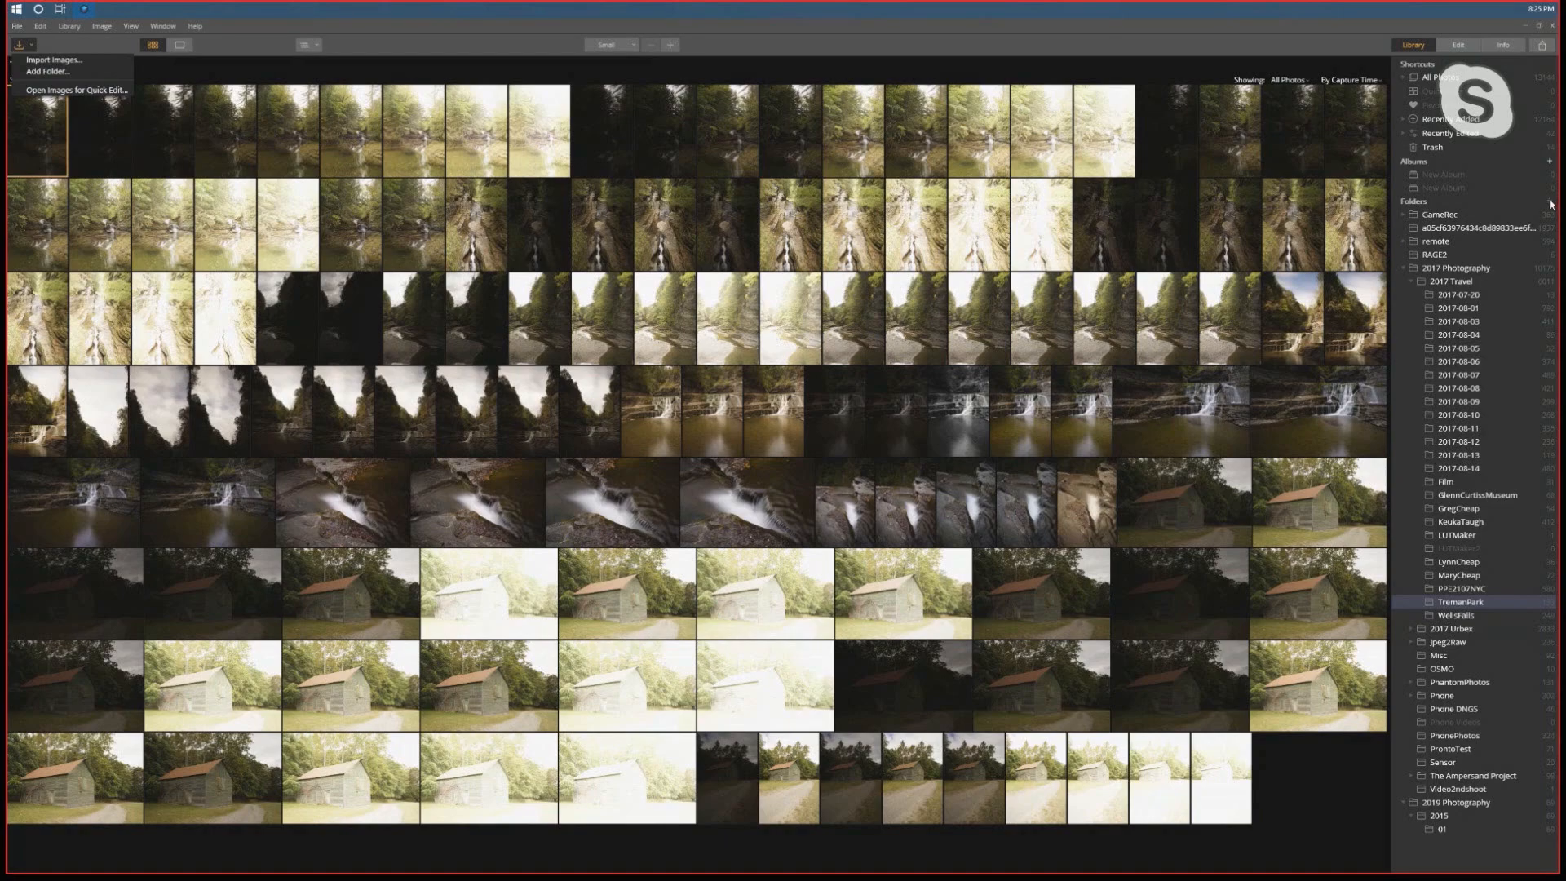
pyautogui.click(20, 45)
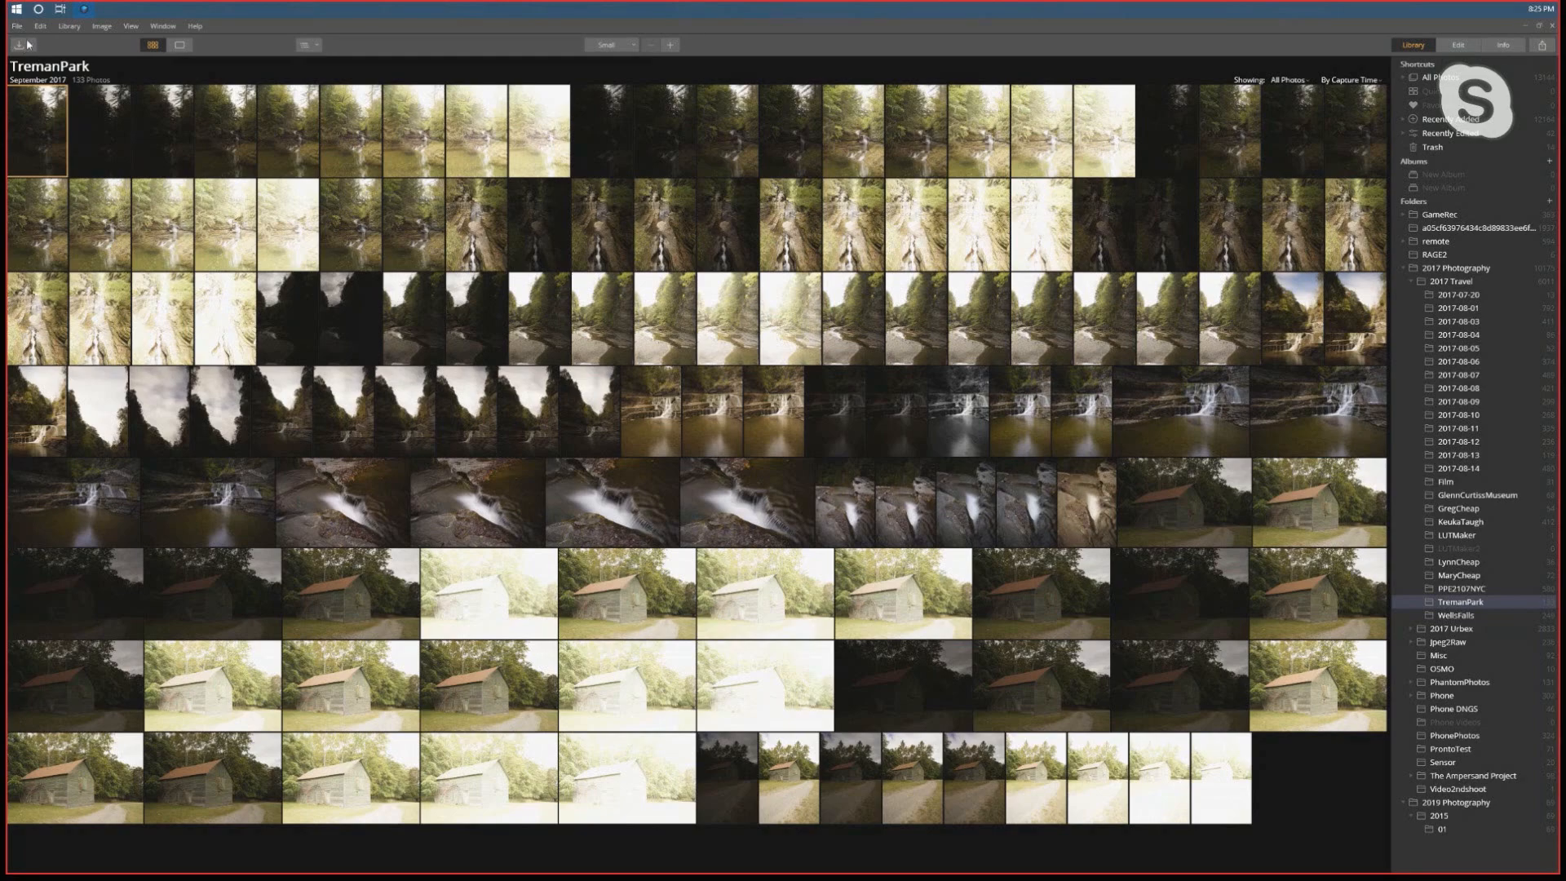
# Start an image import and set its source to the 100MSDCF folder inside DCIM on USB Drive (S:)
pyautogui.click(29, 45)
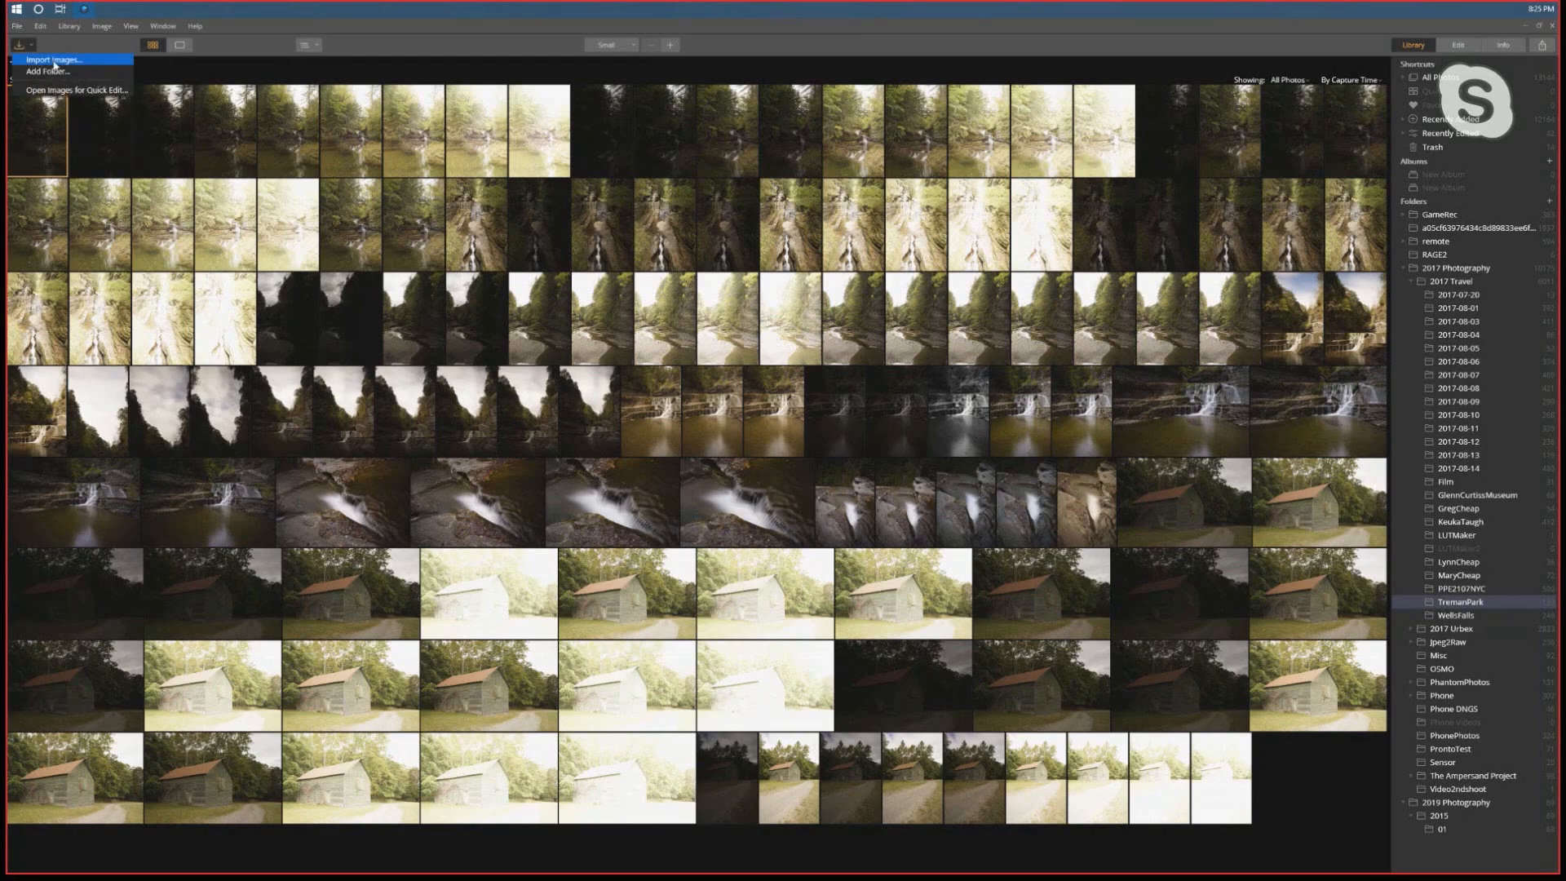
pyautogui.click(55, 61)
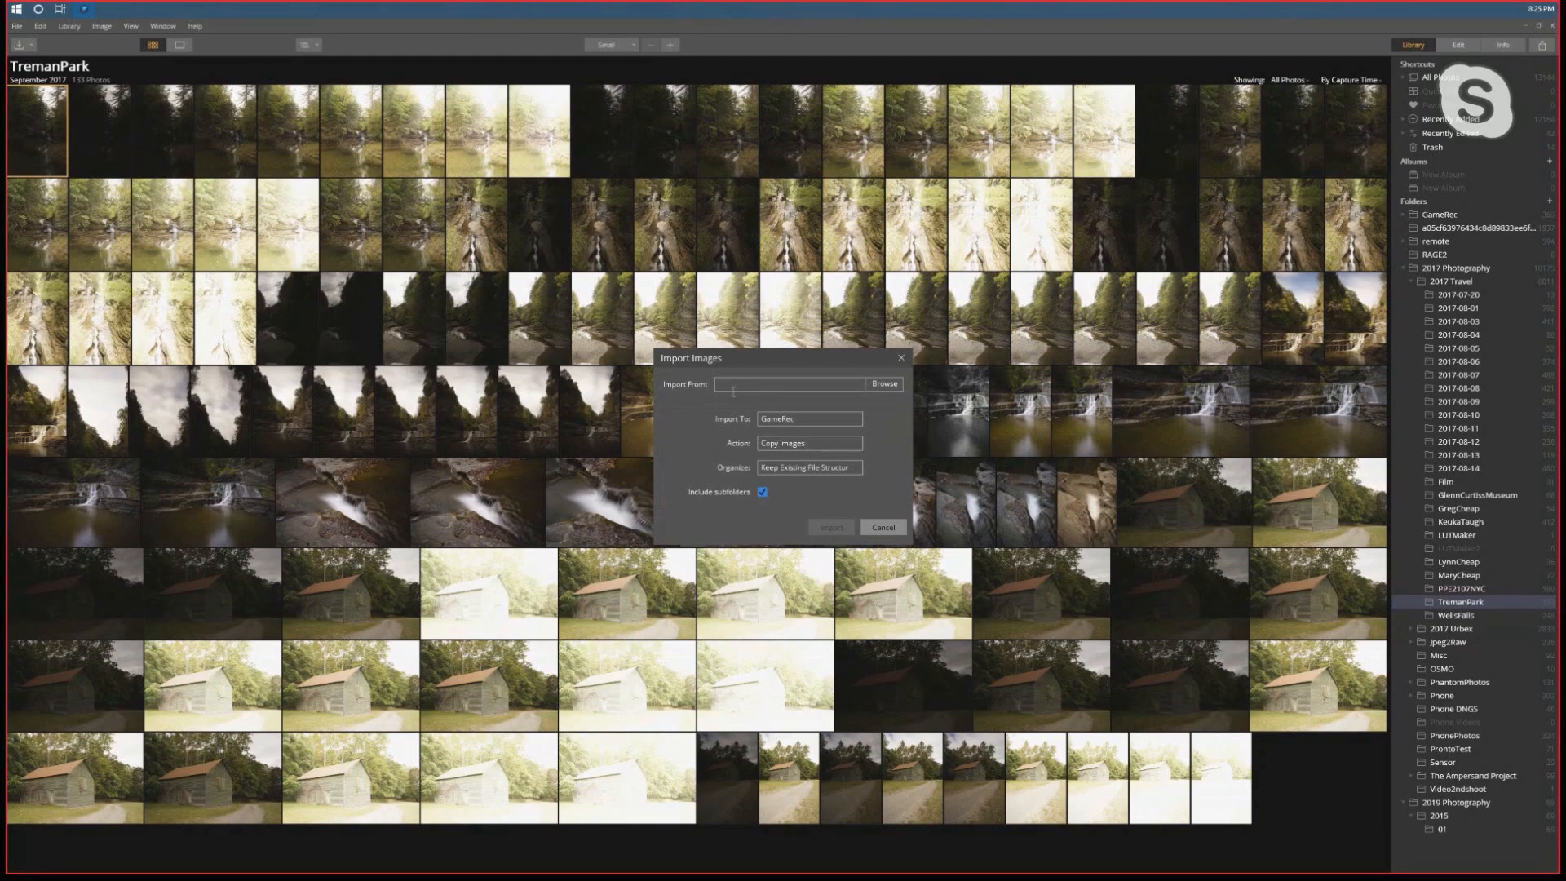
pyautogui.click(886, 384)
pyautogui.moveTo(753, 364); pyautogui.dragTo(701, 320)
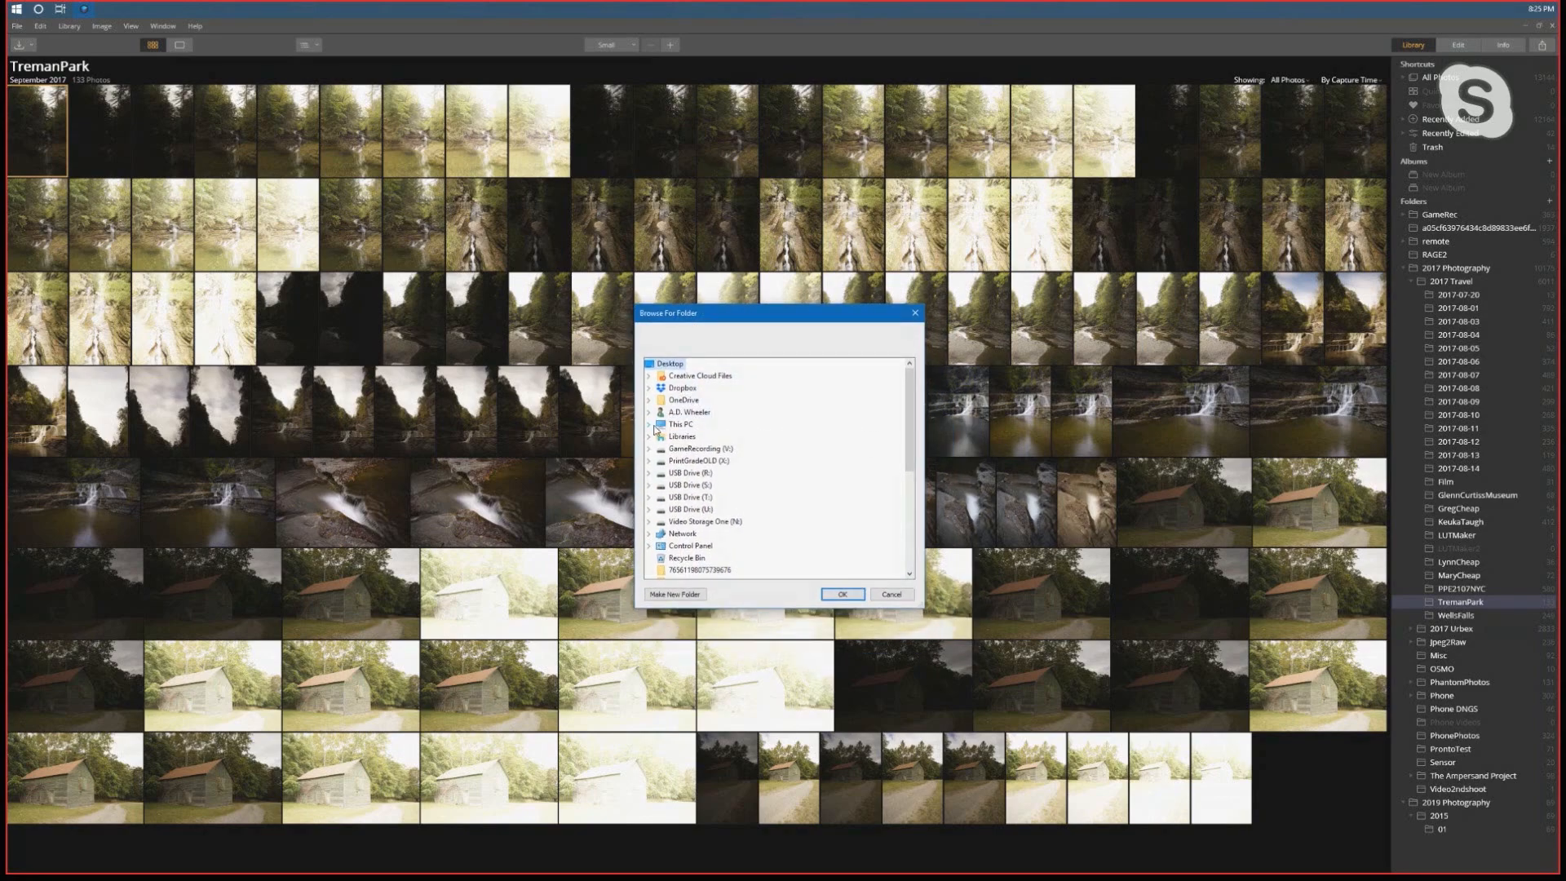
pyautogui.click(654, 425)
pyautogui.doubleClick(697, 499)
pyautogui.scroll(-2, 697, 541)
pyautogui.doubleClick(701, 461)
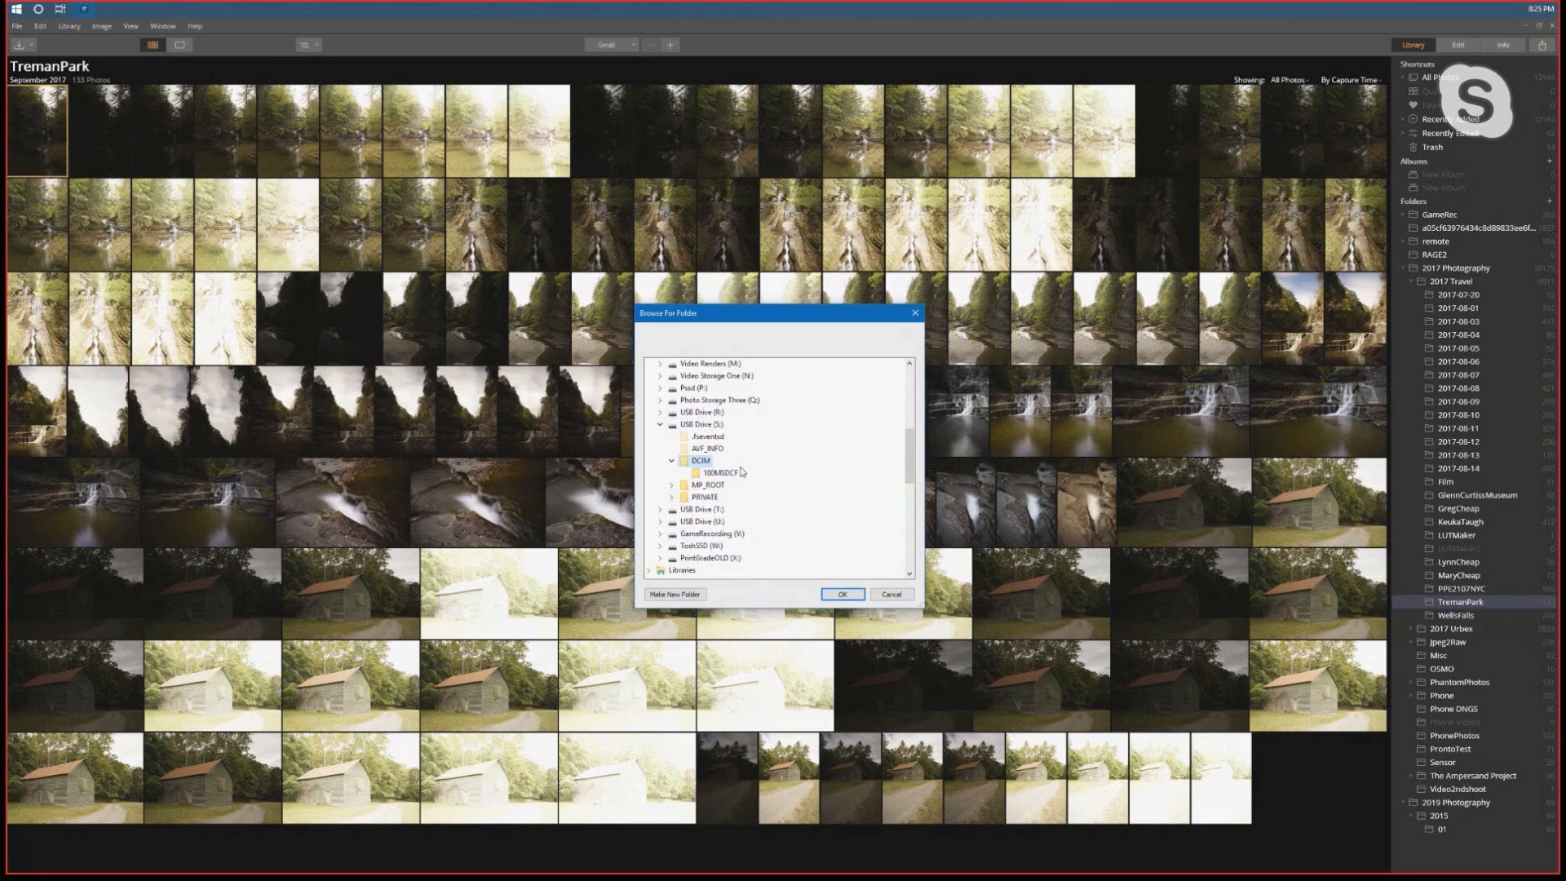
pyautogui.click(713, 473)
pyautogui.click(841, 596)
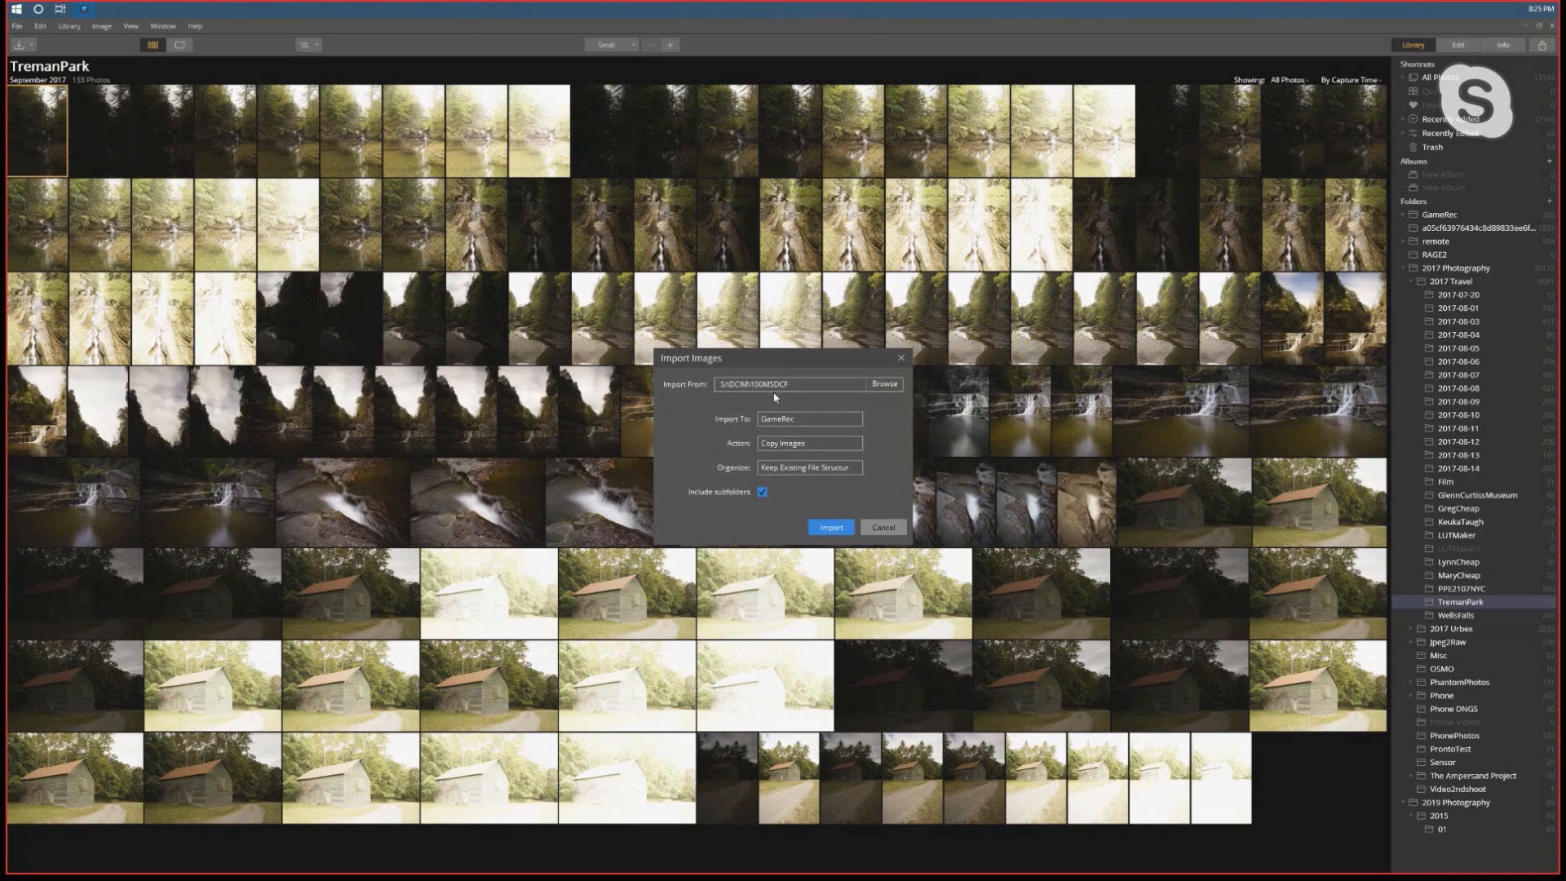
# Review the available destination folders and the copy or move action choices in the image import settings
pyautogui.click(816, 418)
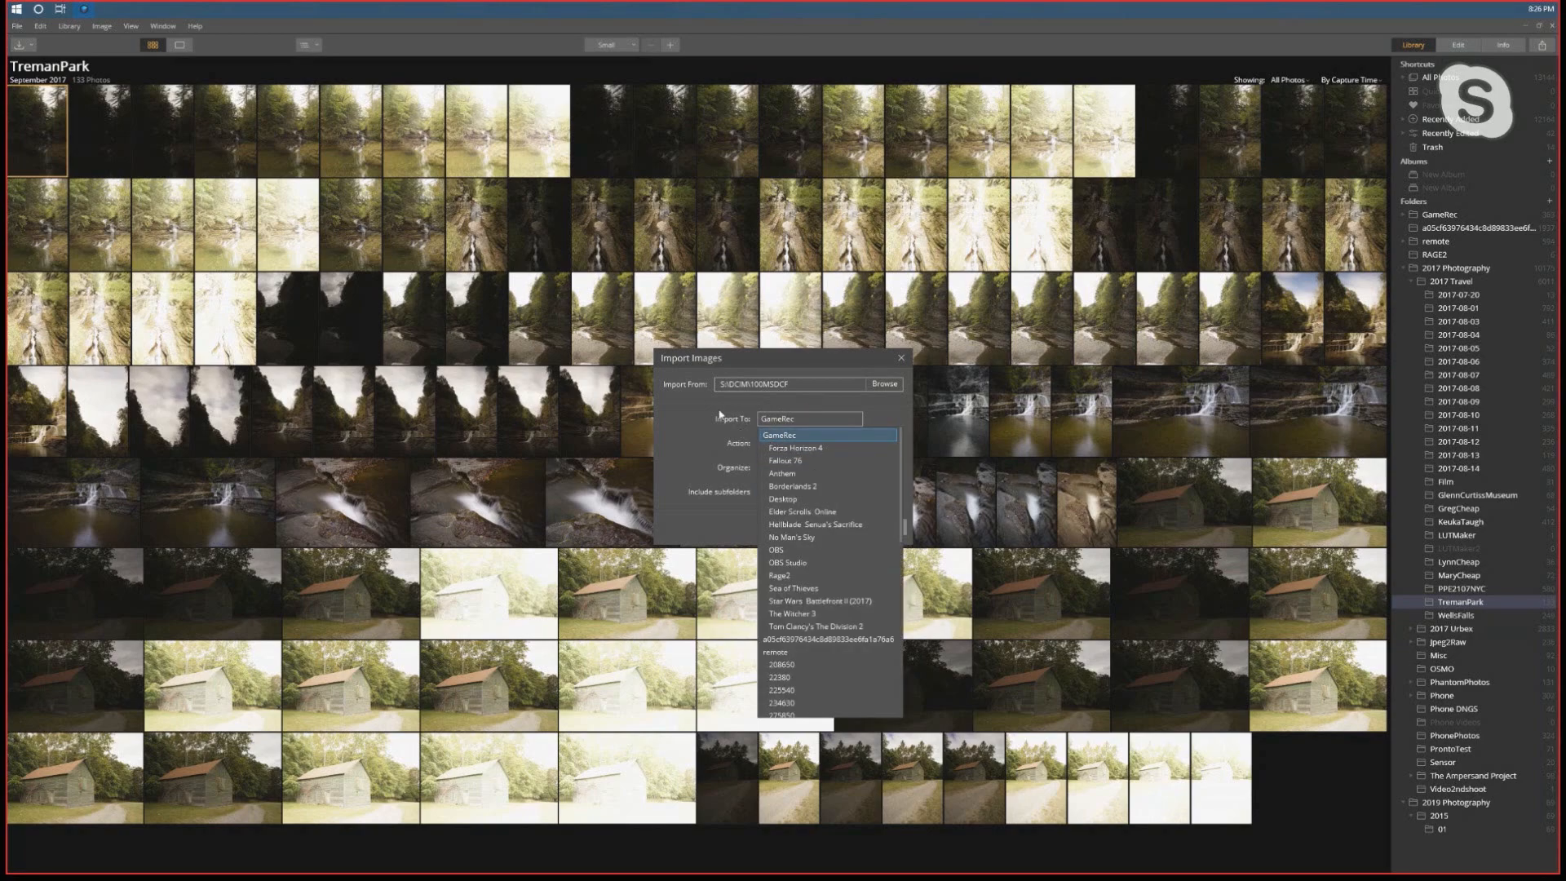
pyautogui.scroll(-10, 807, 555)
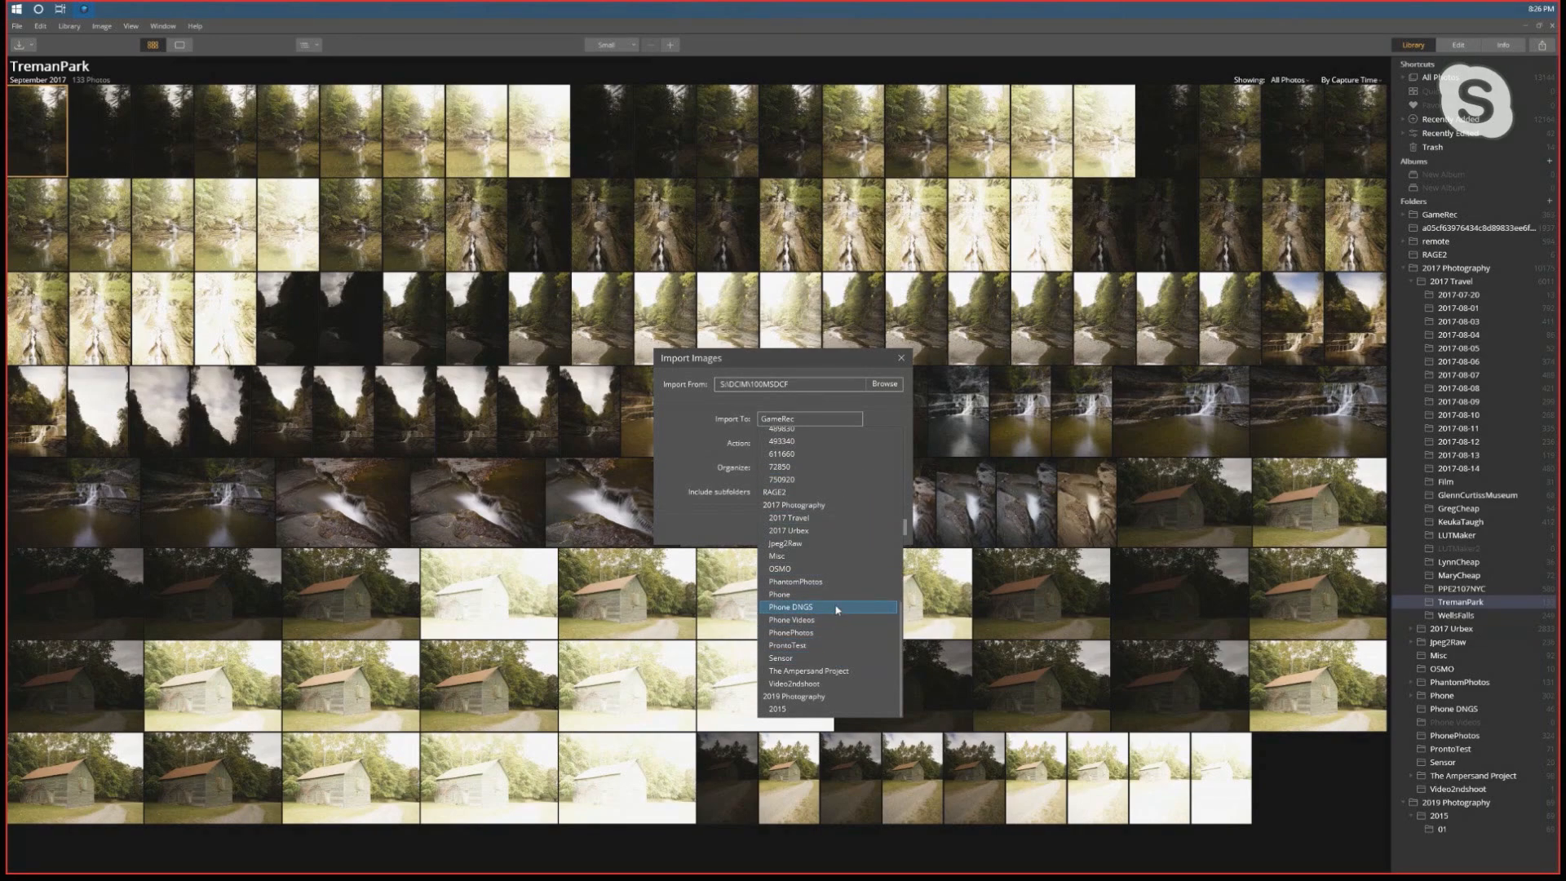
pyautogui.scroll(2, 837, 610)
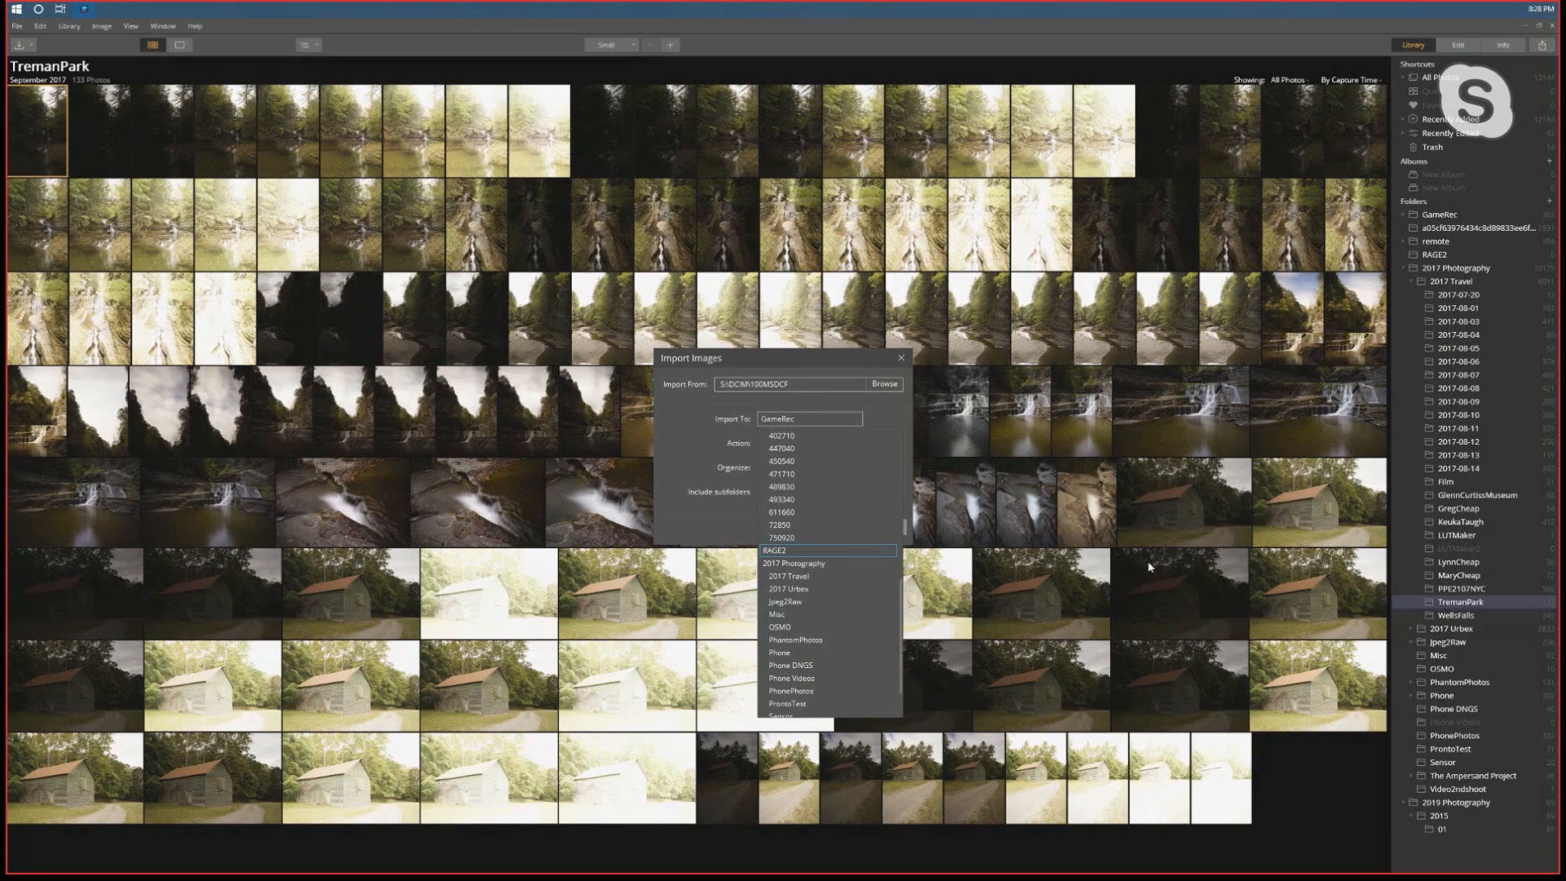
pyautogui.scroll(-2, 879, 580)
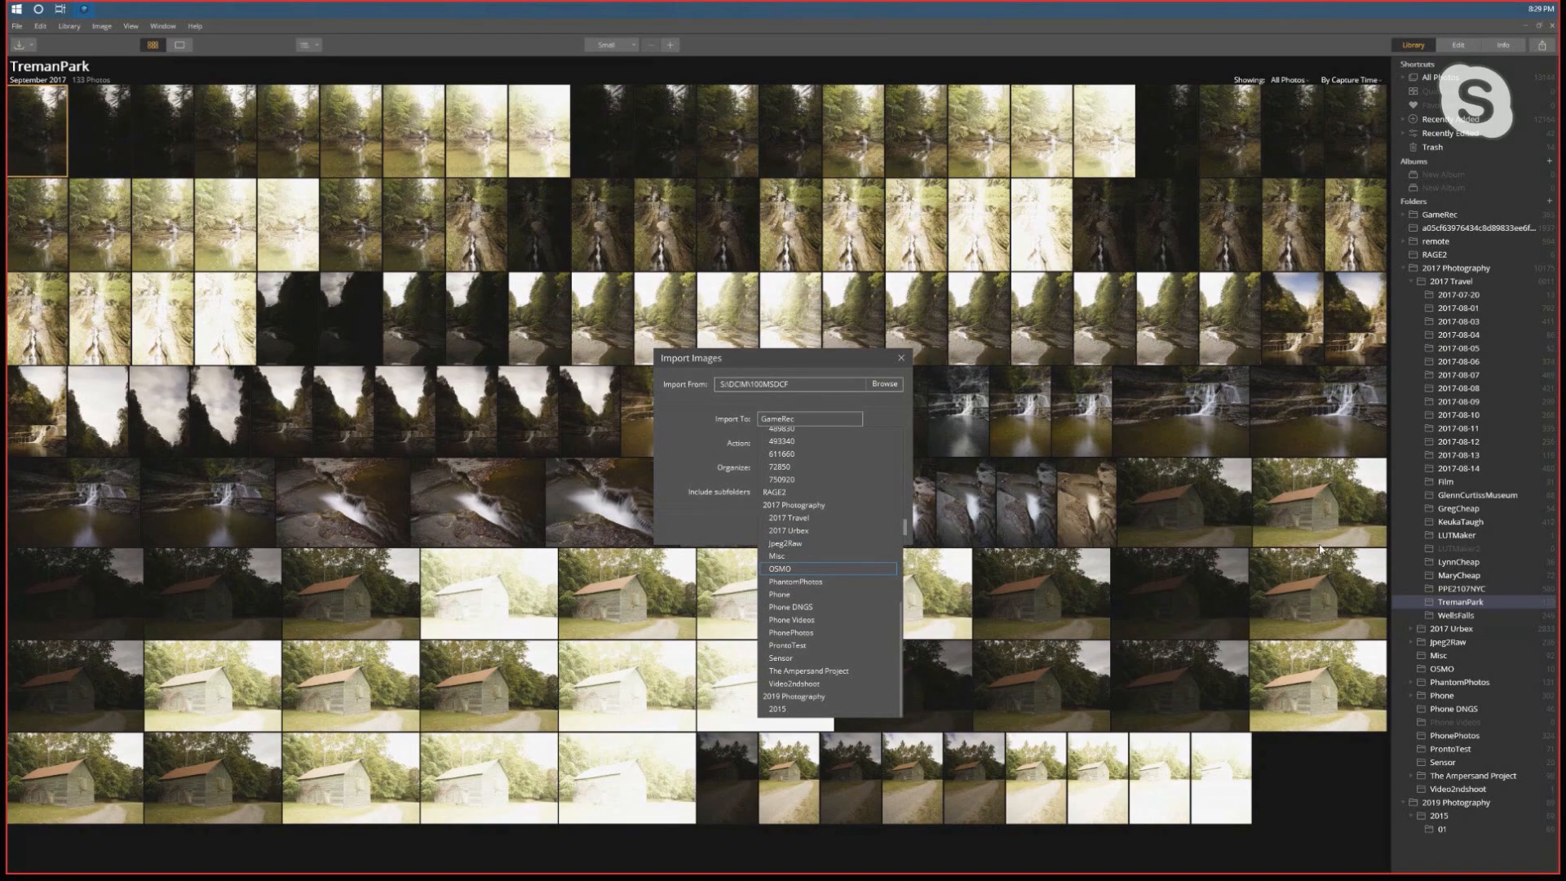
pyautogui.click(681, 424)
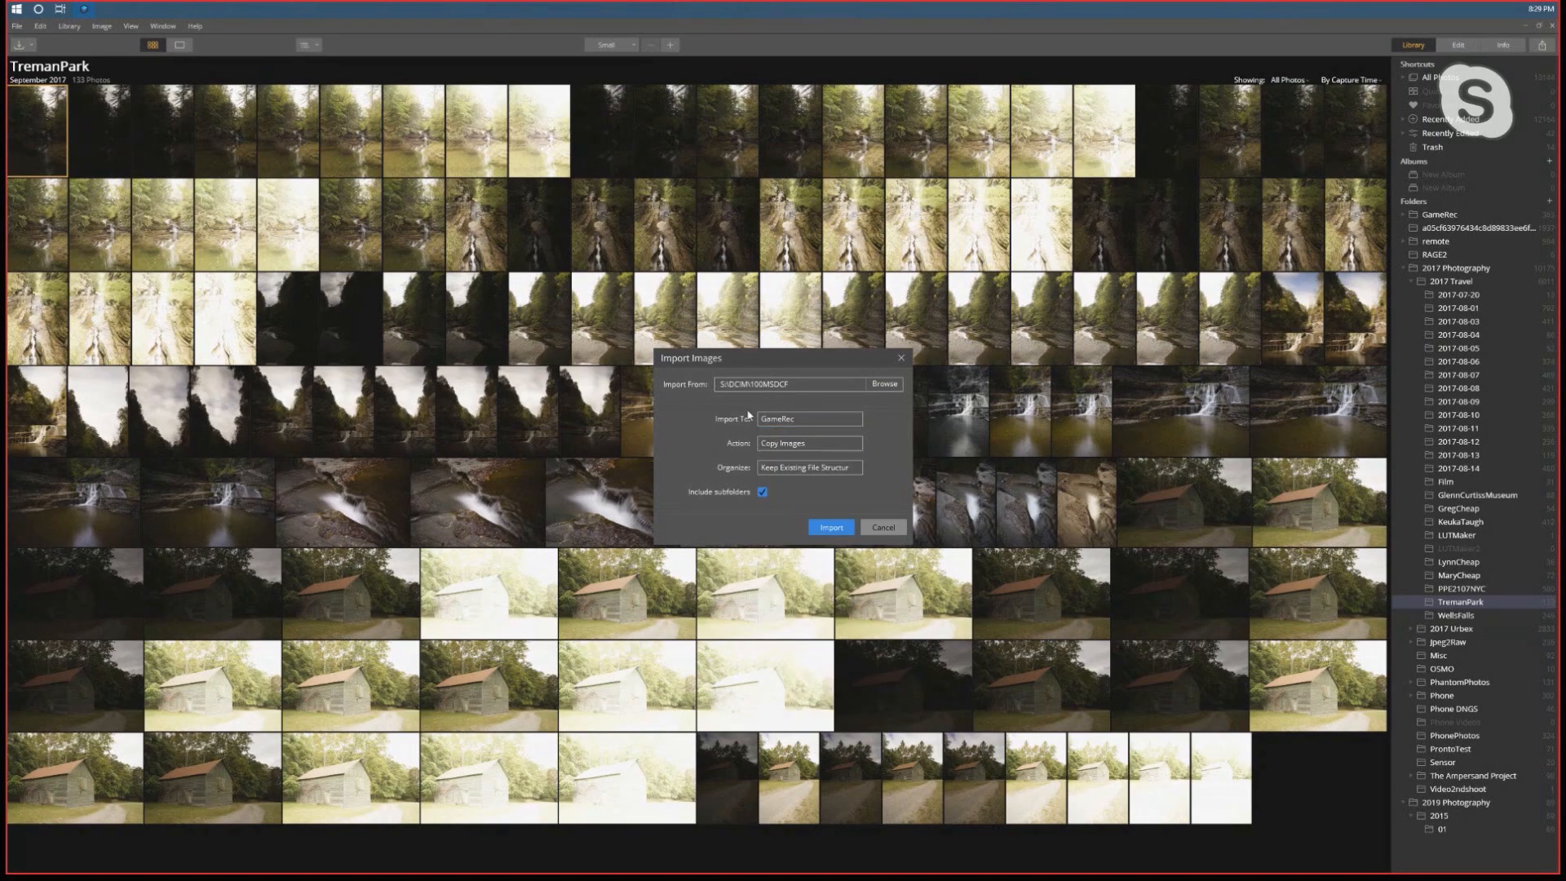
pyautogui.click(799, 443)
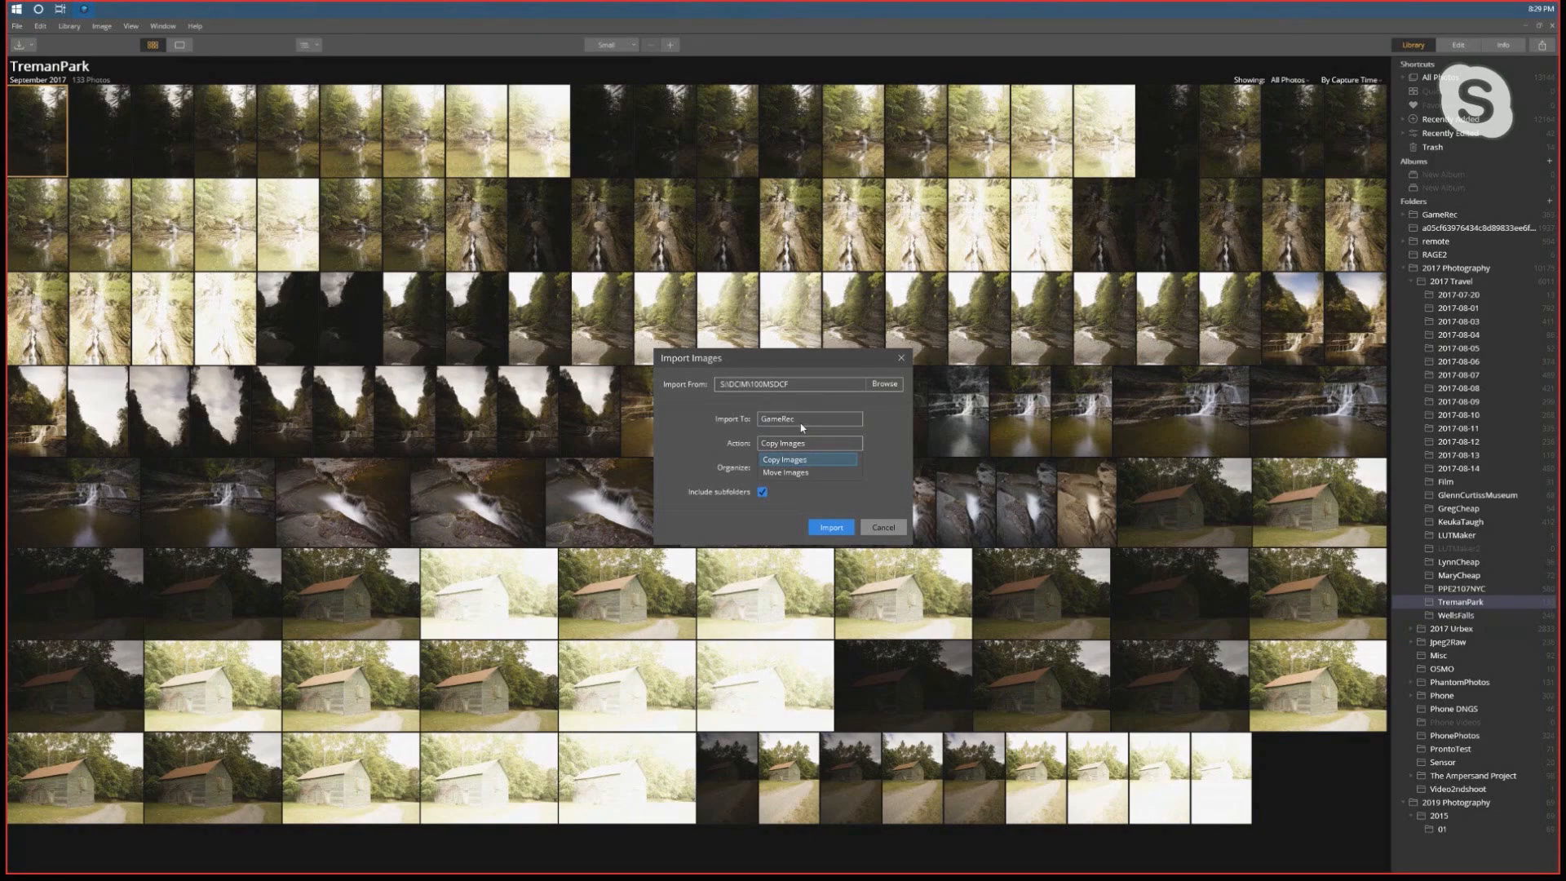
pyautogui.click(801, 420)
# Set the import destination to the 2019 Photography folder
pyautogui.click(801, 421)
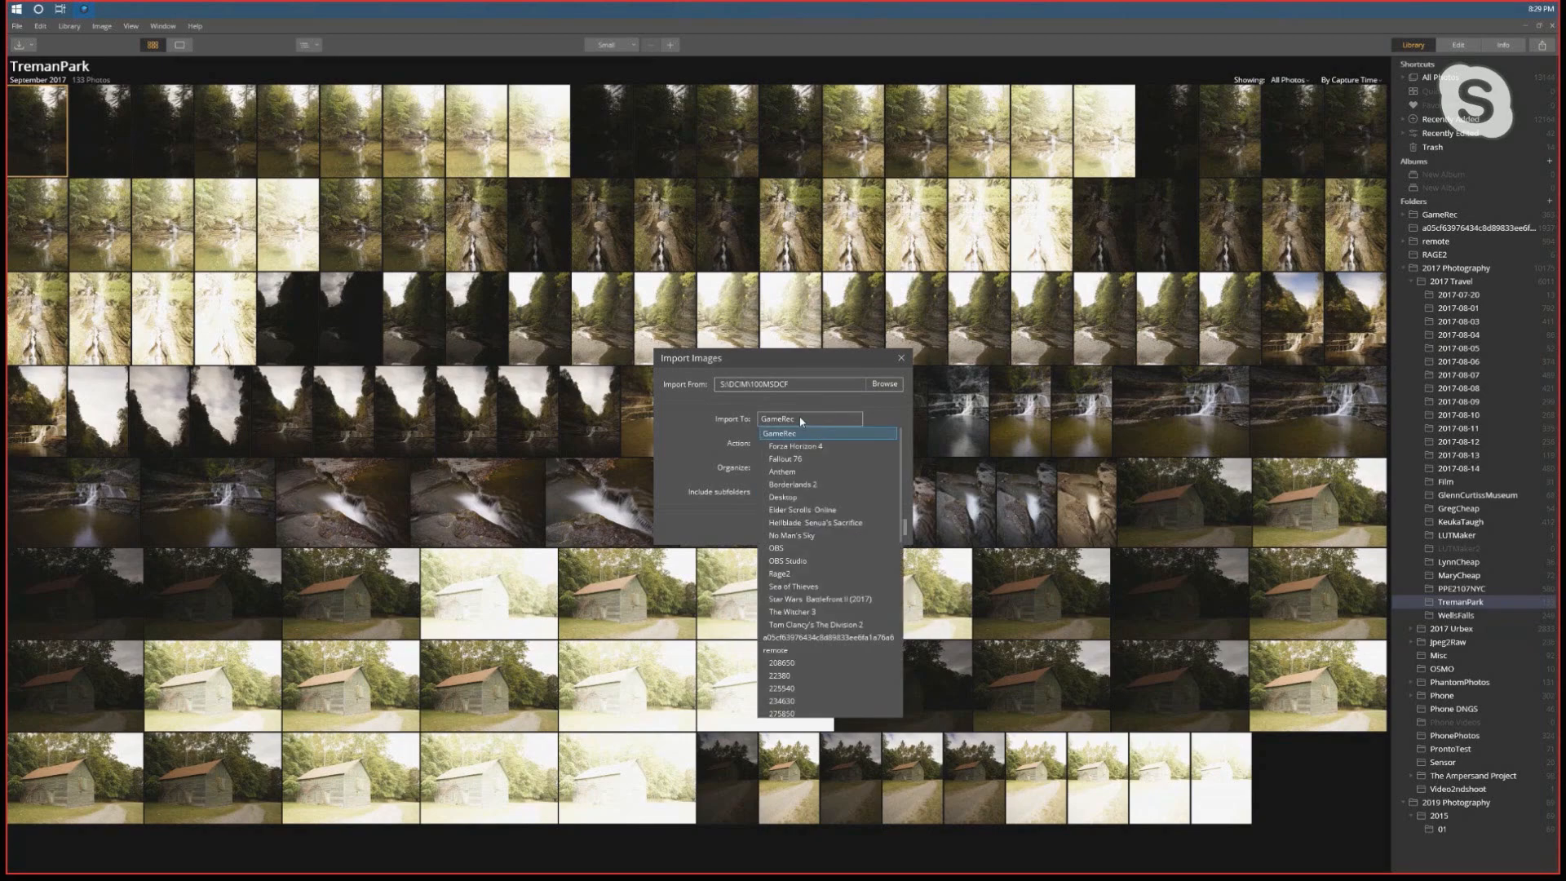
pyautogui.scroll(-10, 843, 571)
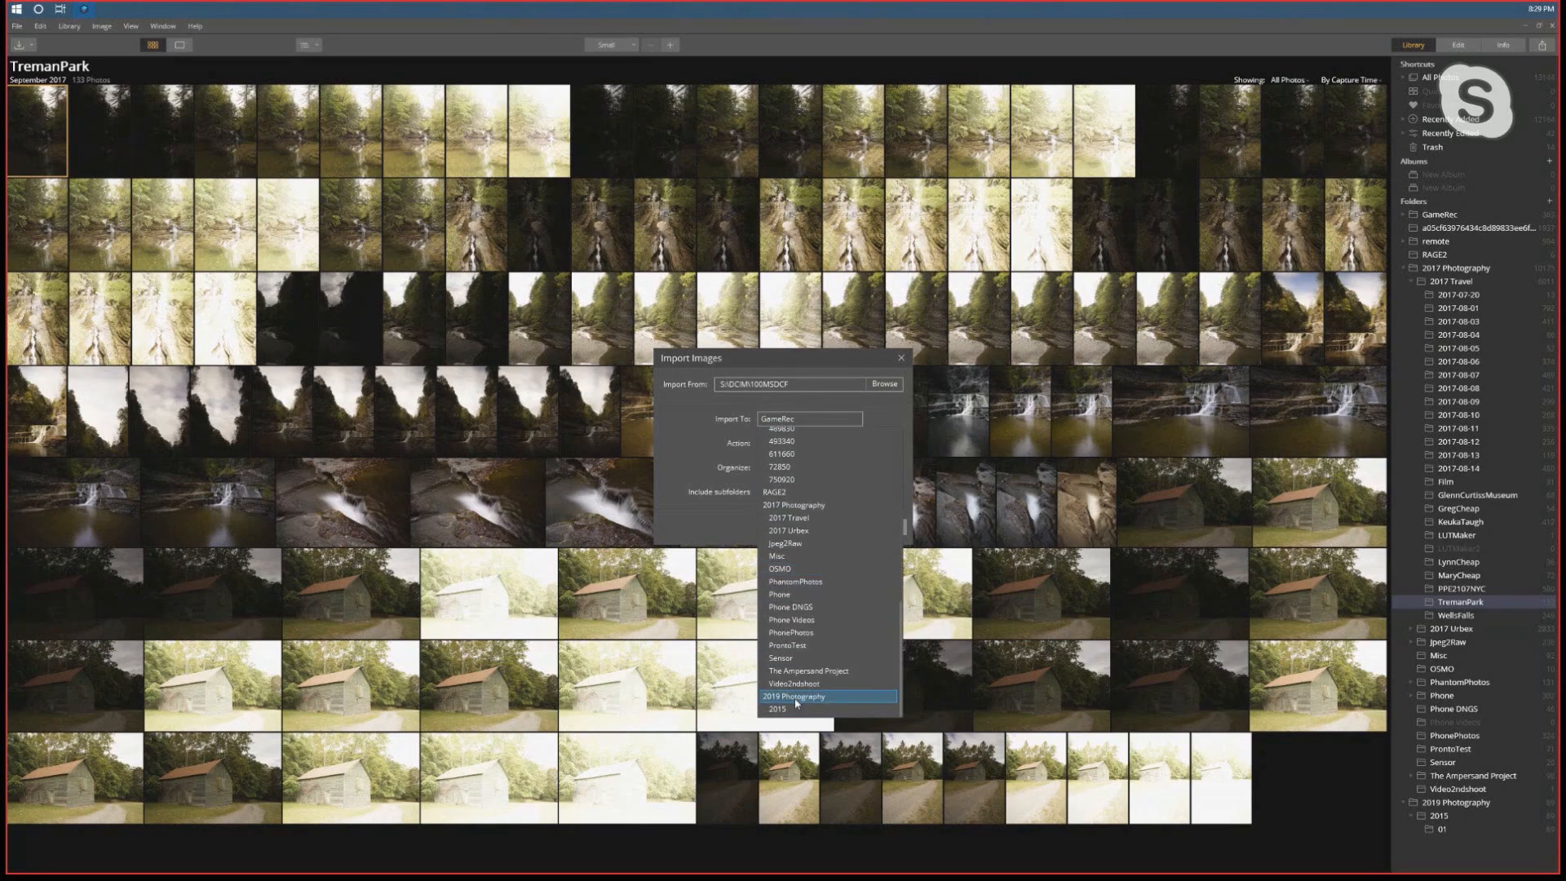
pyautogui.click(797, 698)
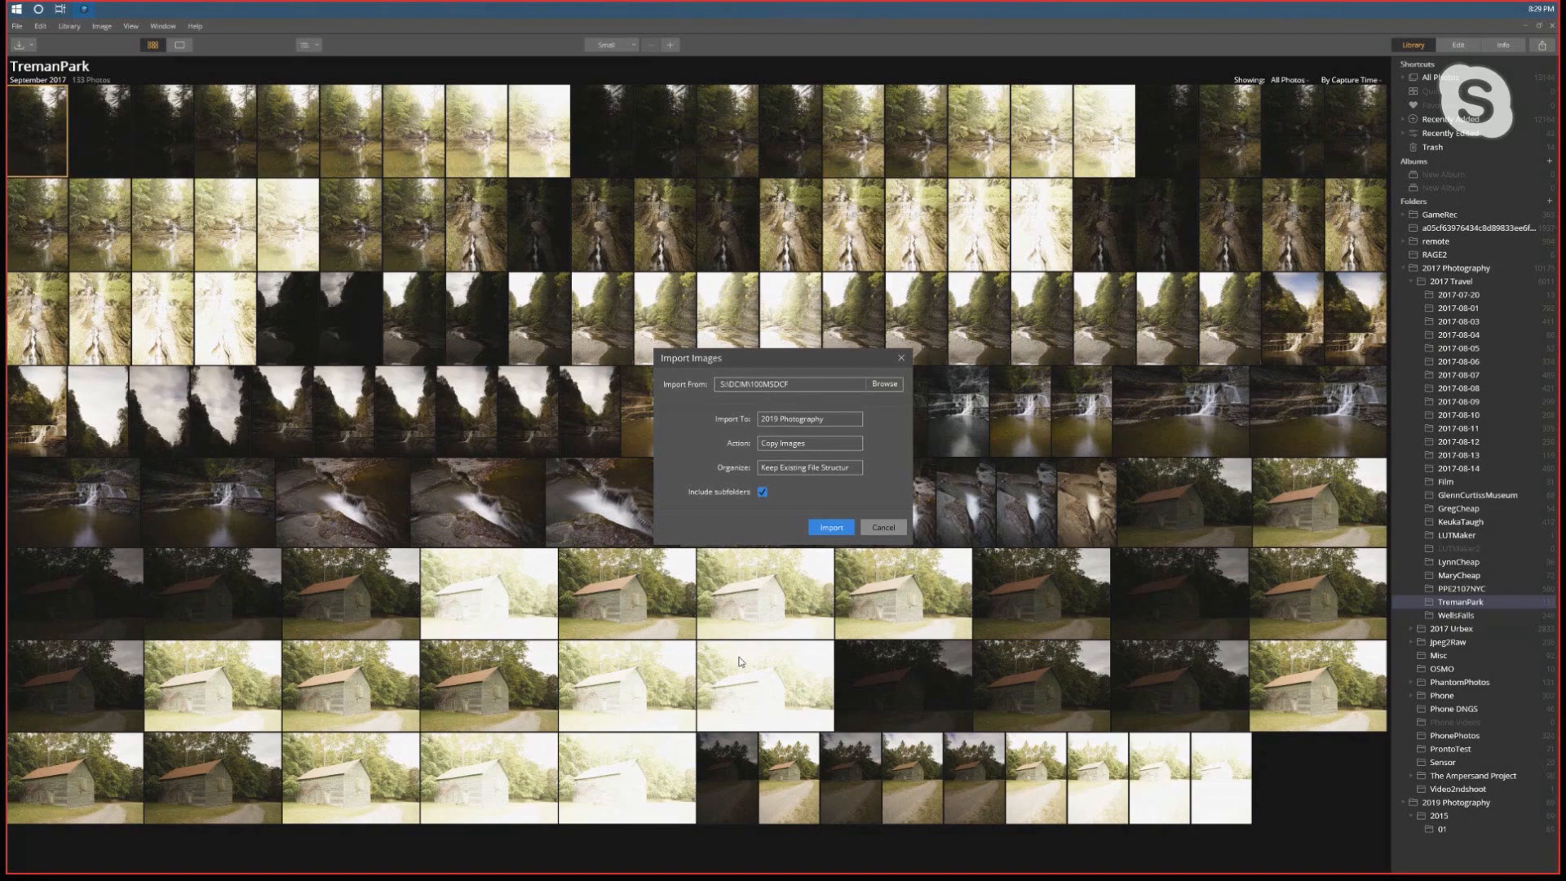
# Review the copy or move action and the organize choices in the image import settings, and dismiss the import
pyautogui.click(786, 442)
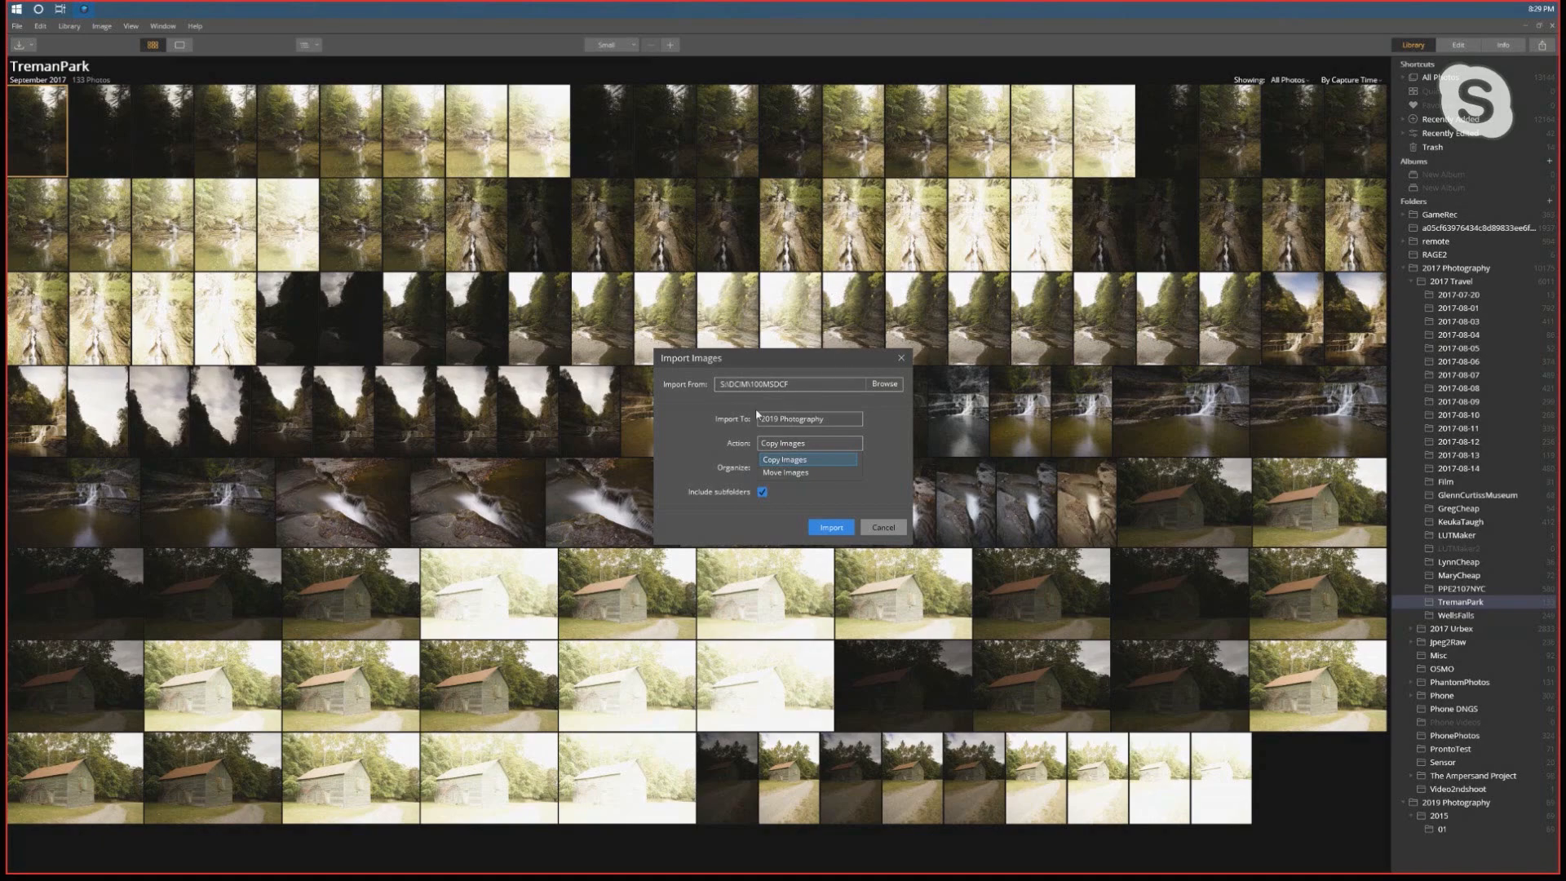
pyautogui.click(731, 446)
pyautogui.click(795, 469)
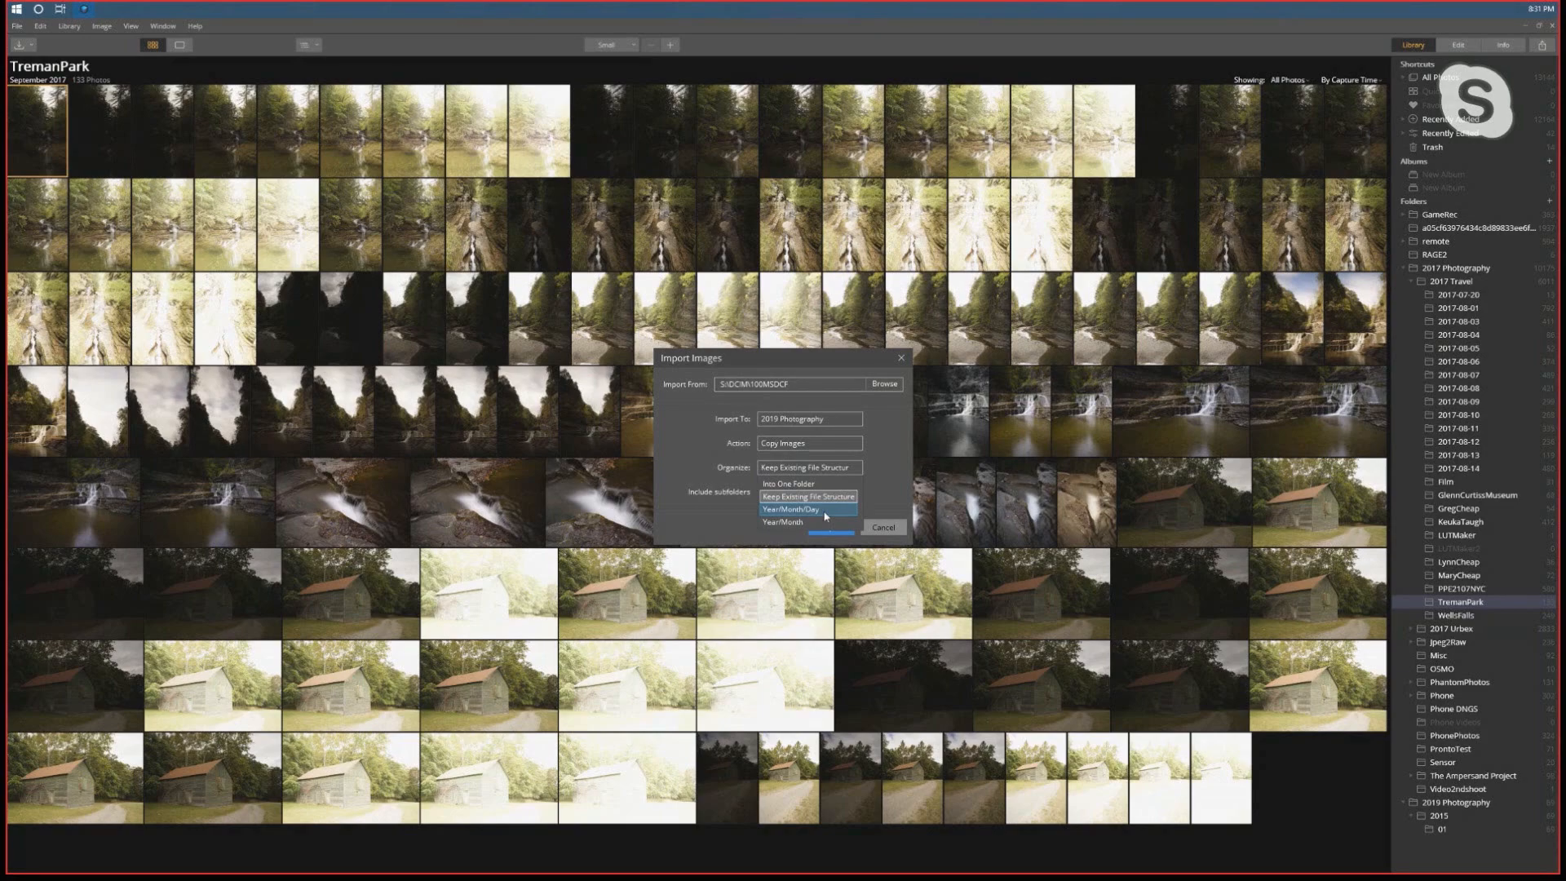
pyautogui.click(895, 450)
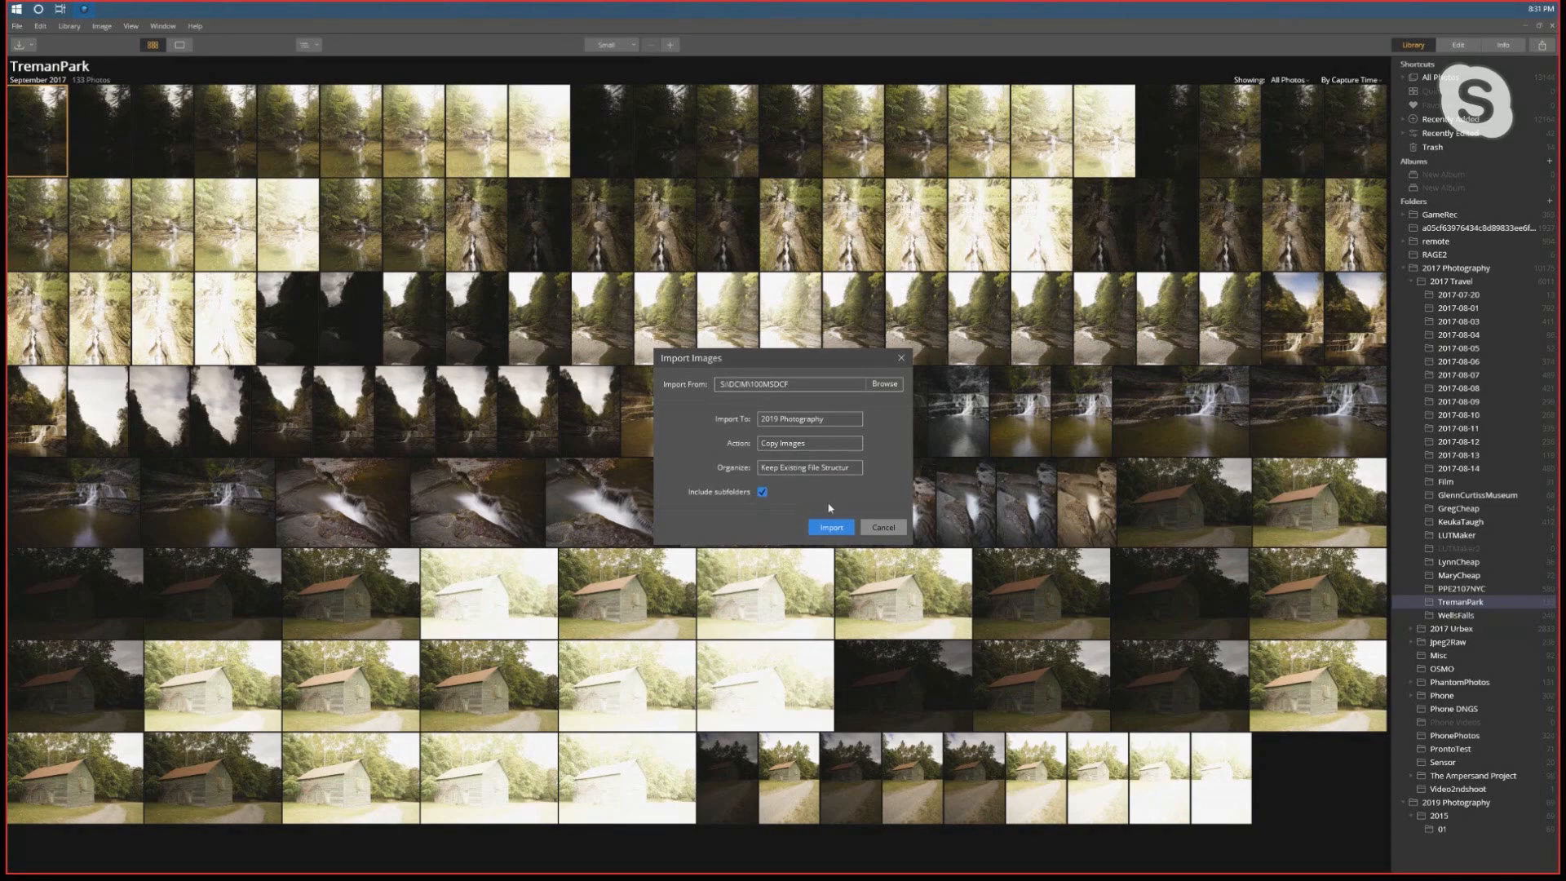
pyautogui.click(884, 527)
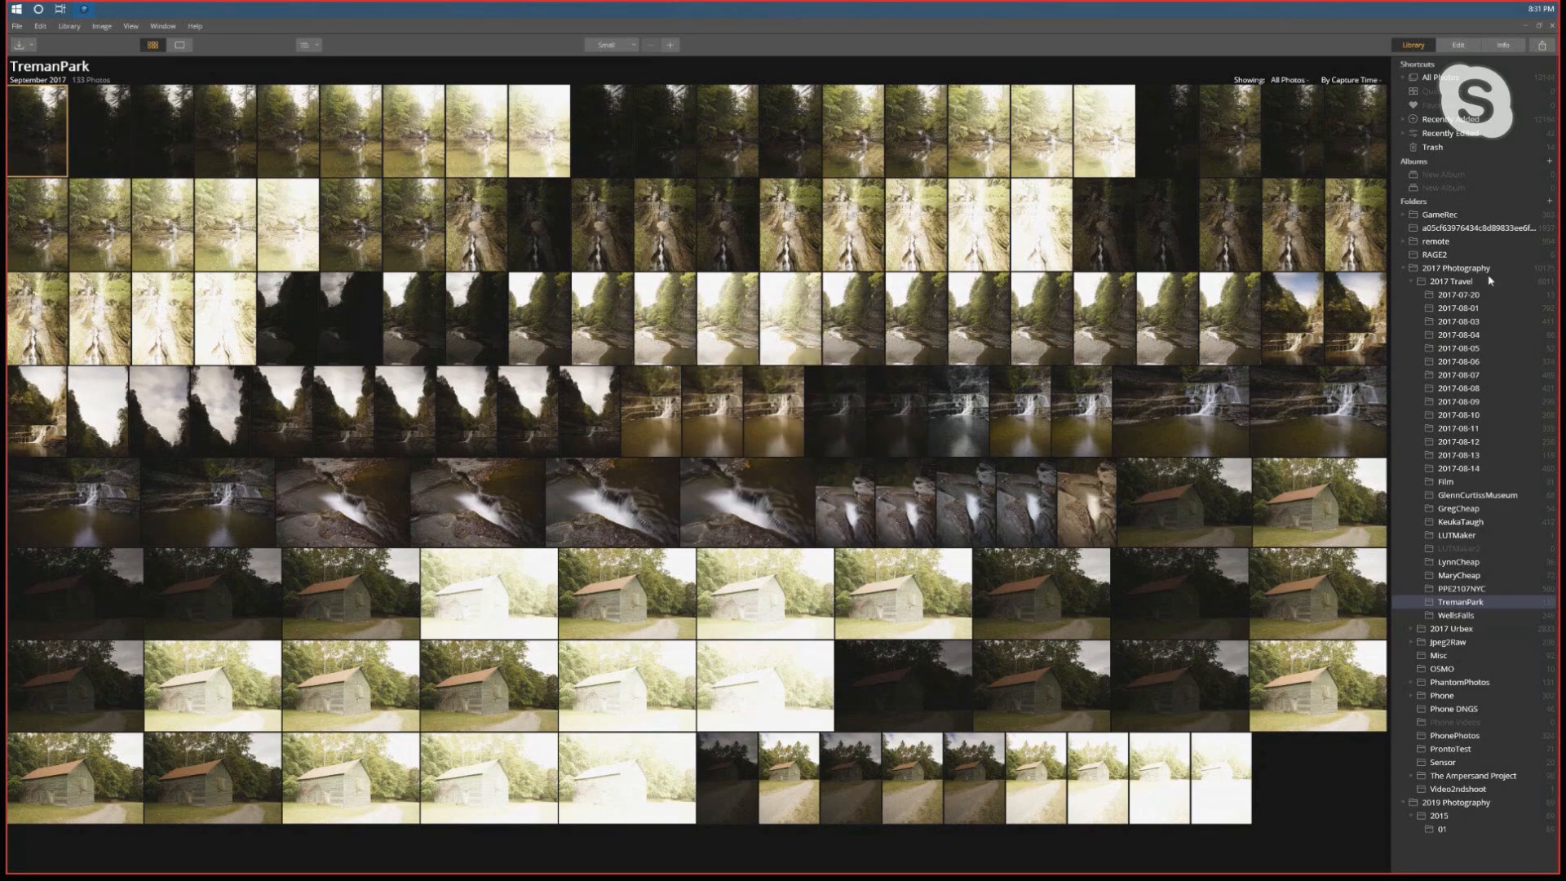
# Start adding a folder to the library and browse under This PC into the Photo Storage Three (Q:) drive
pyautogui.click(1551, 201)
pyautogui.moveTo(903, 361); pyautogui.dragTo(762, 230)
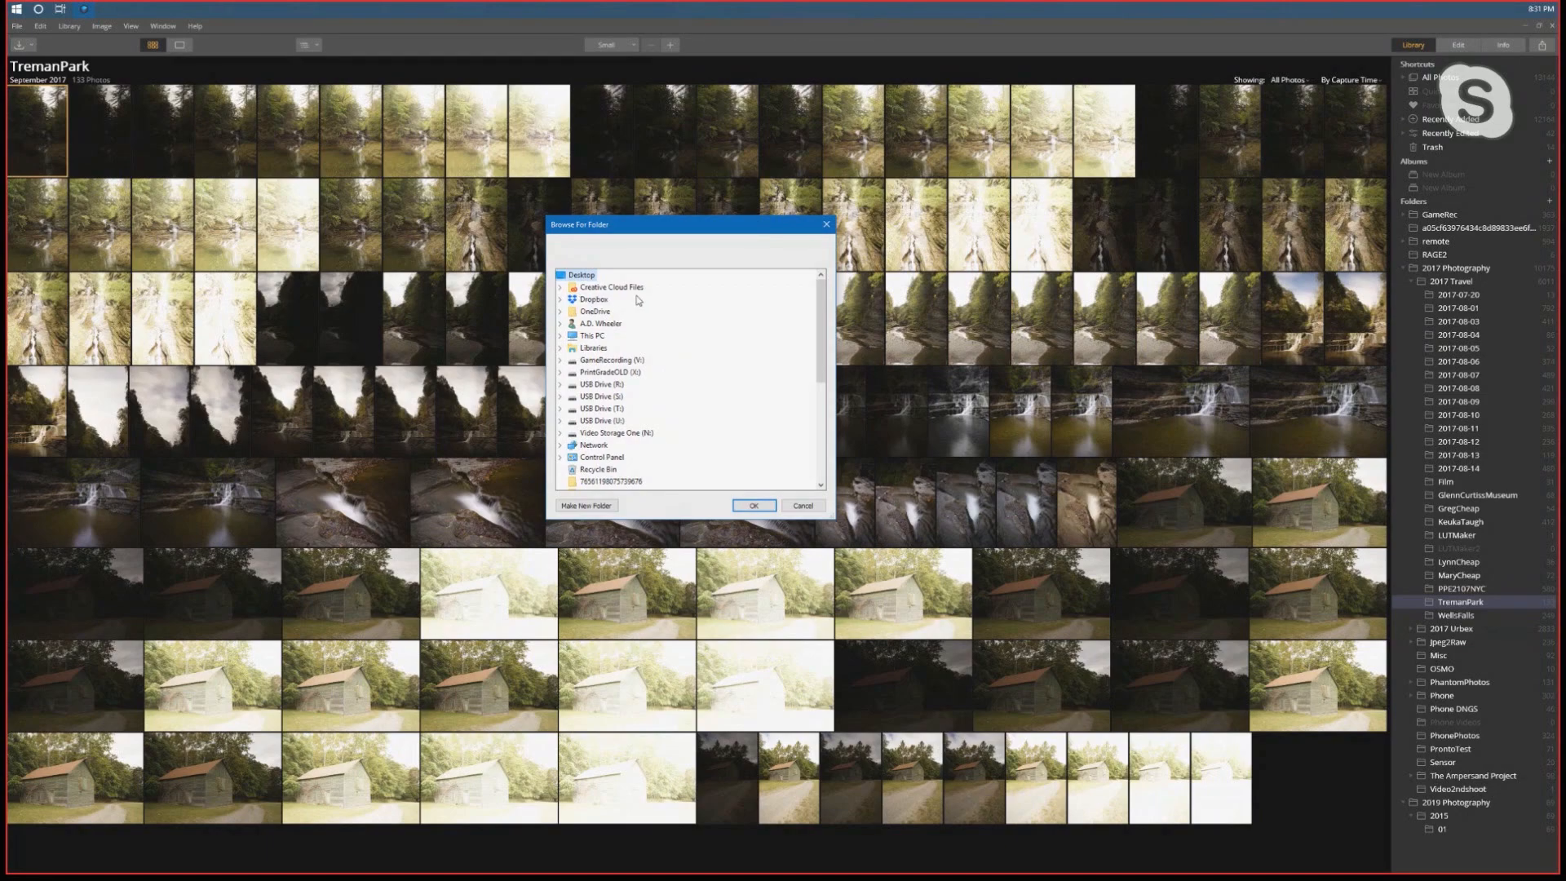
pyautogui.click(560, 336)
pyautogui.scroll(-6, 667, 354)
pyautogui.scroll(2, 675, 362)
pyautogui.scroll(3, 677, 366)
pyautogui.scroll(-5, 672, 362)
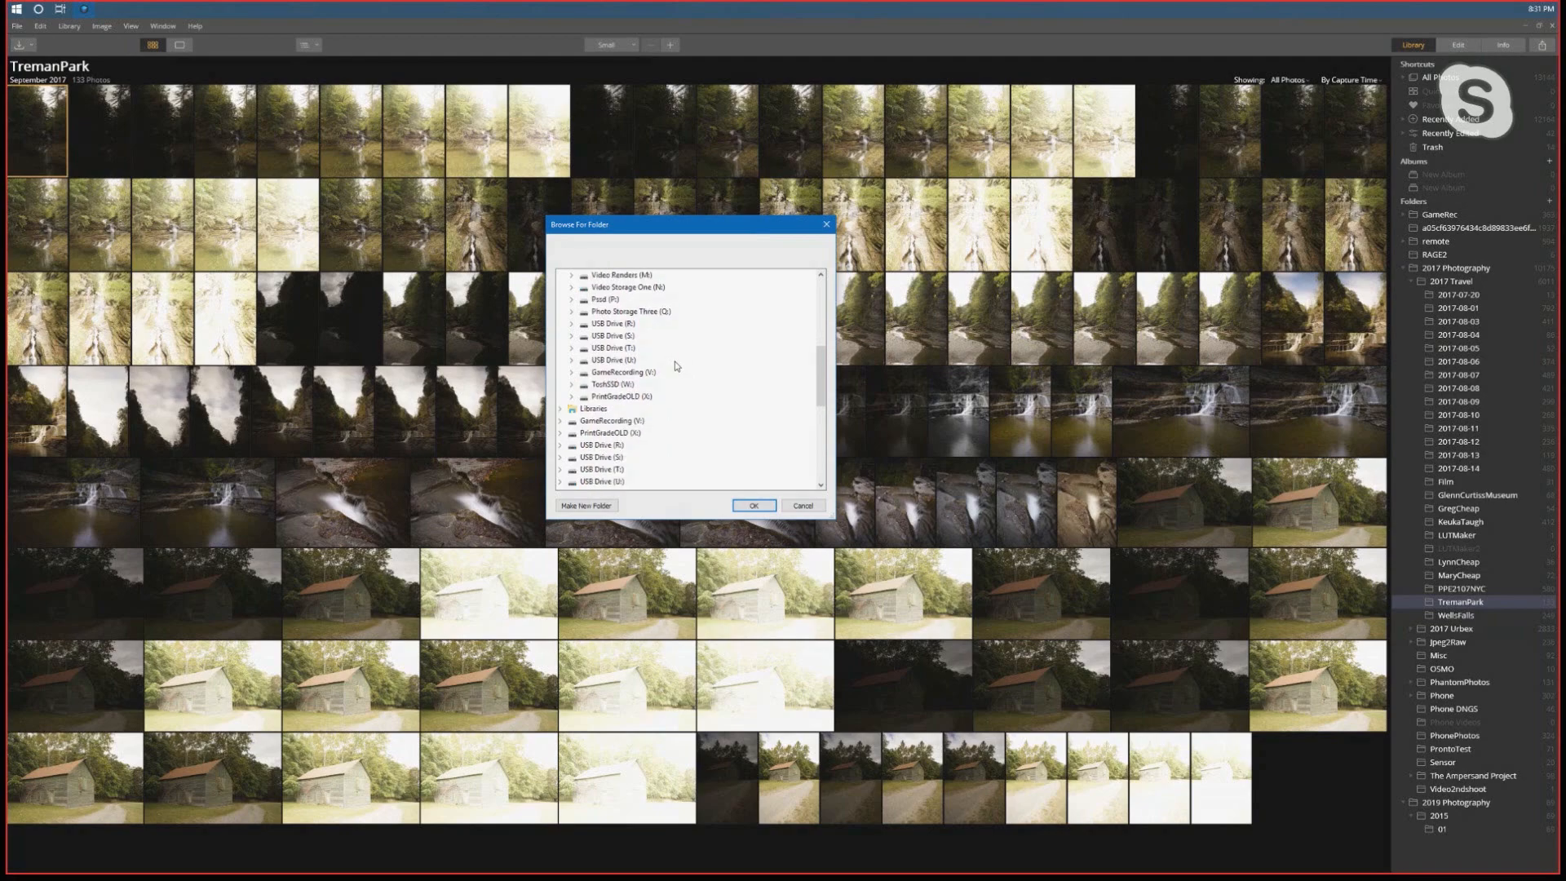
pyautogui.scroll(2, 671, 359)
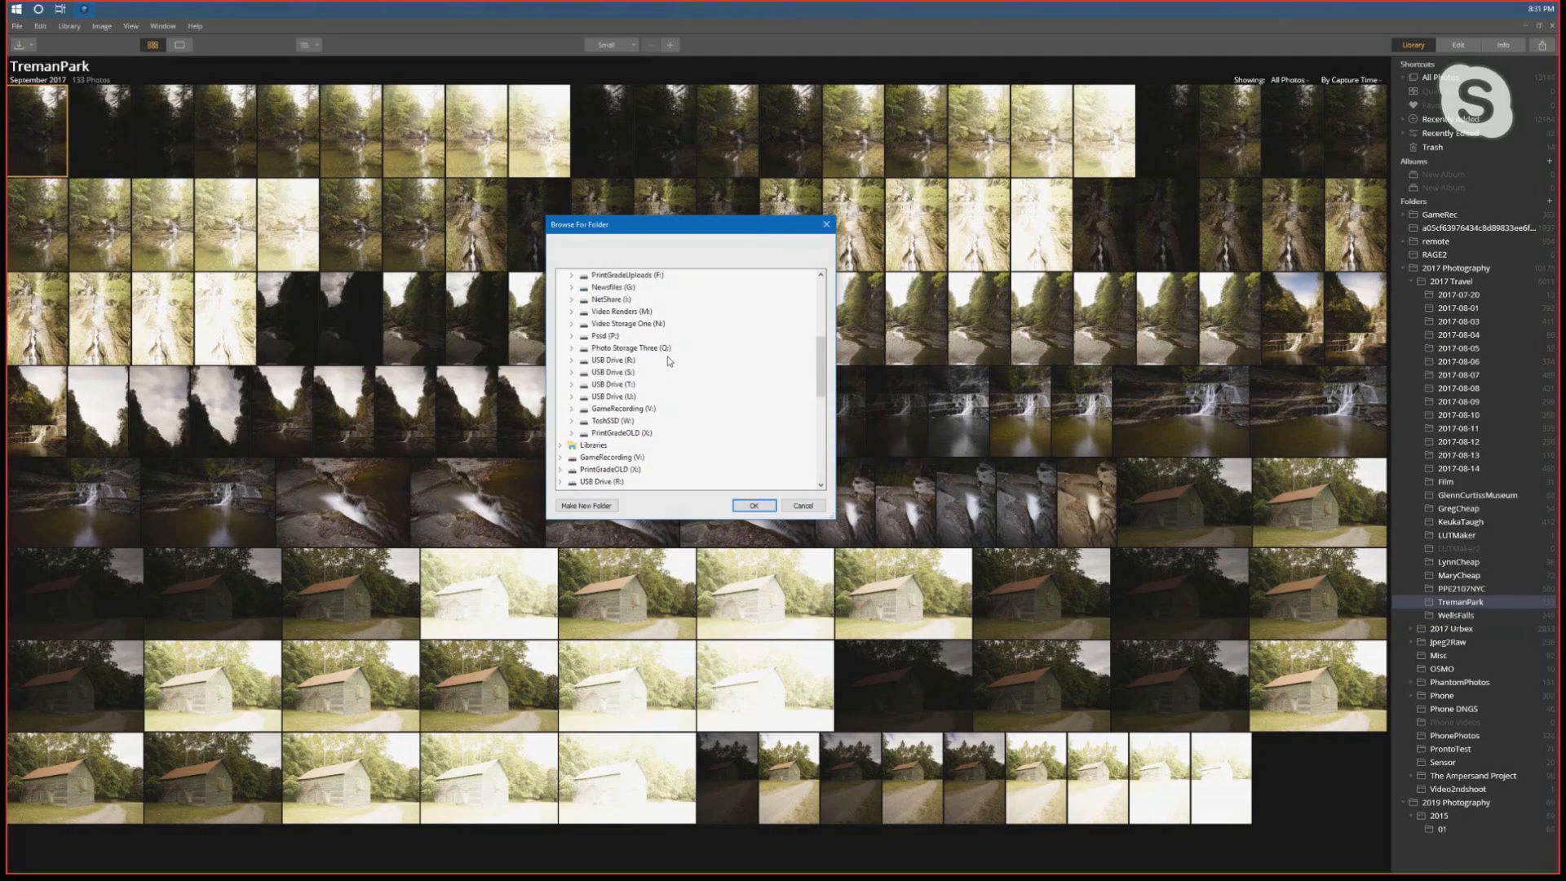
pyautogui.click(572, 349)
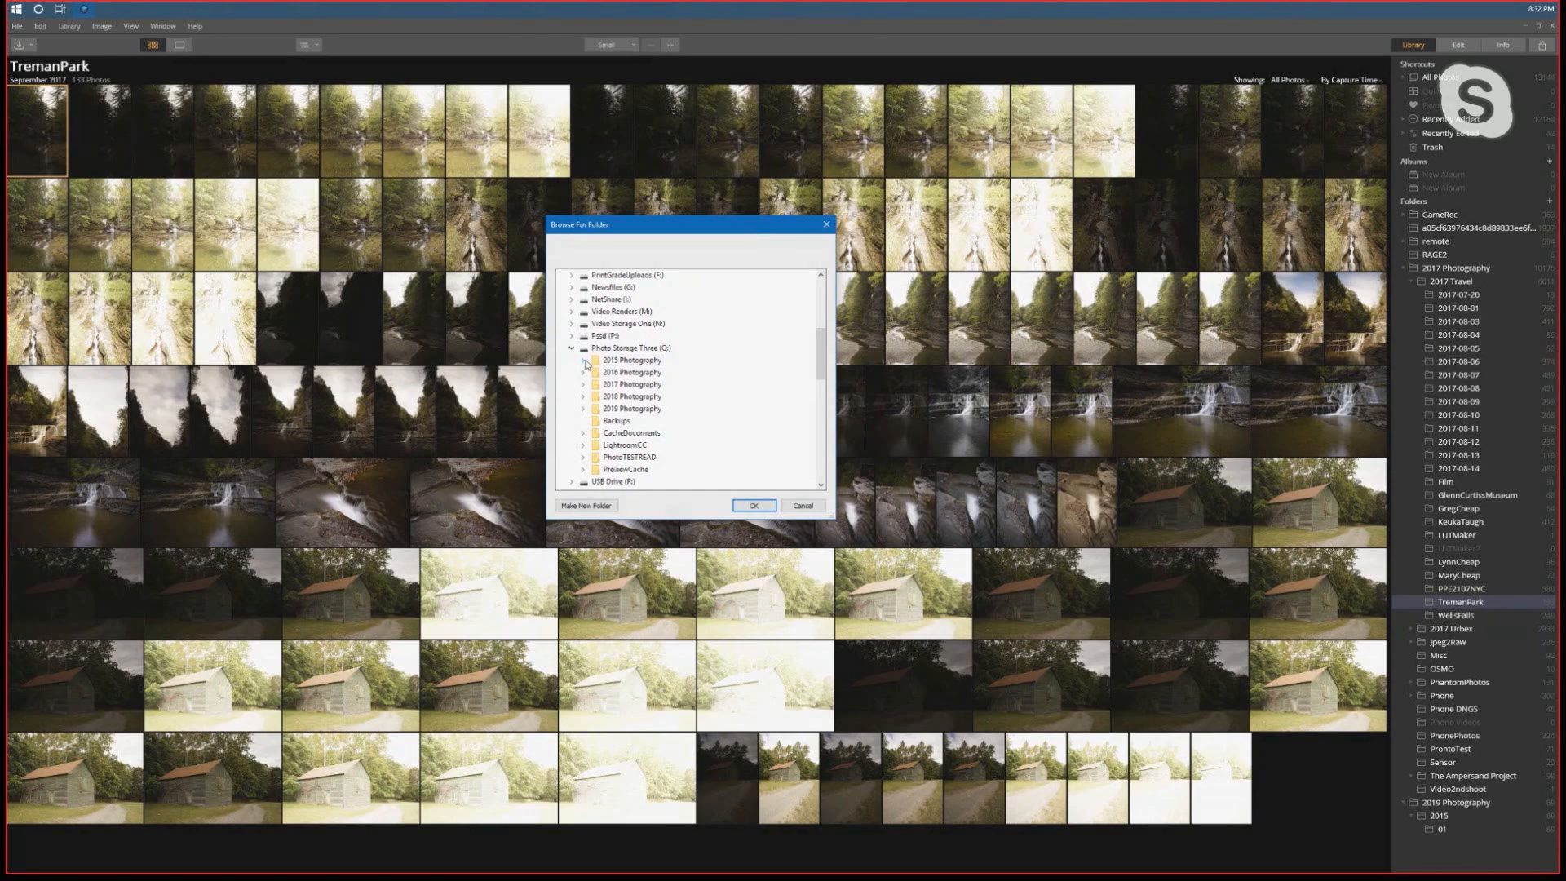
# Add the CayutaCabin folder from 2015 Photography to the library and look through its photos
pyautogui.doubleClick(622, 363)
pyautogui.scroll(-15, 697, 351)
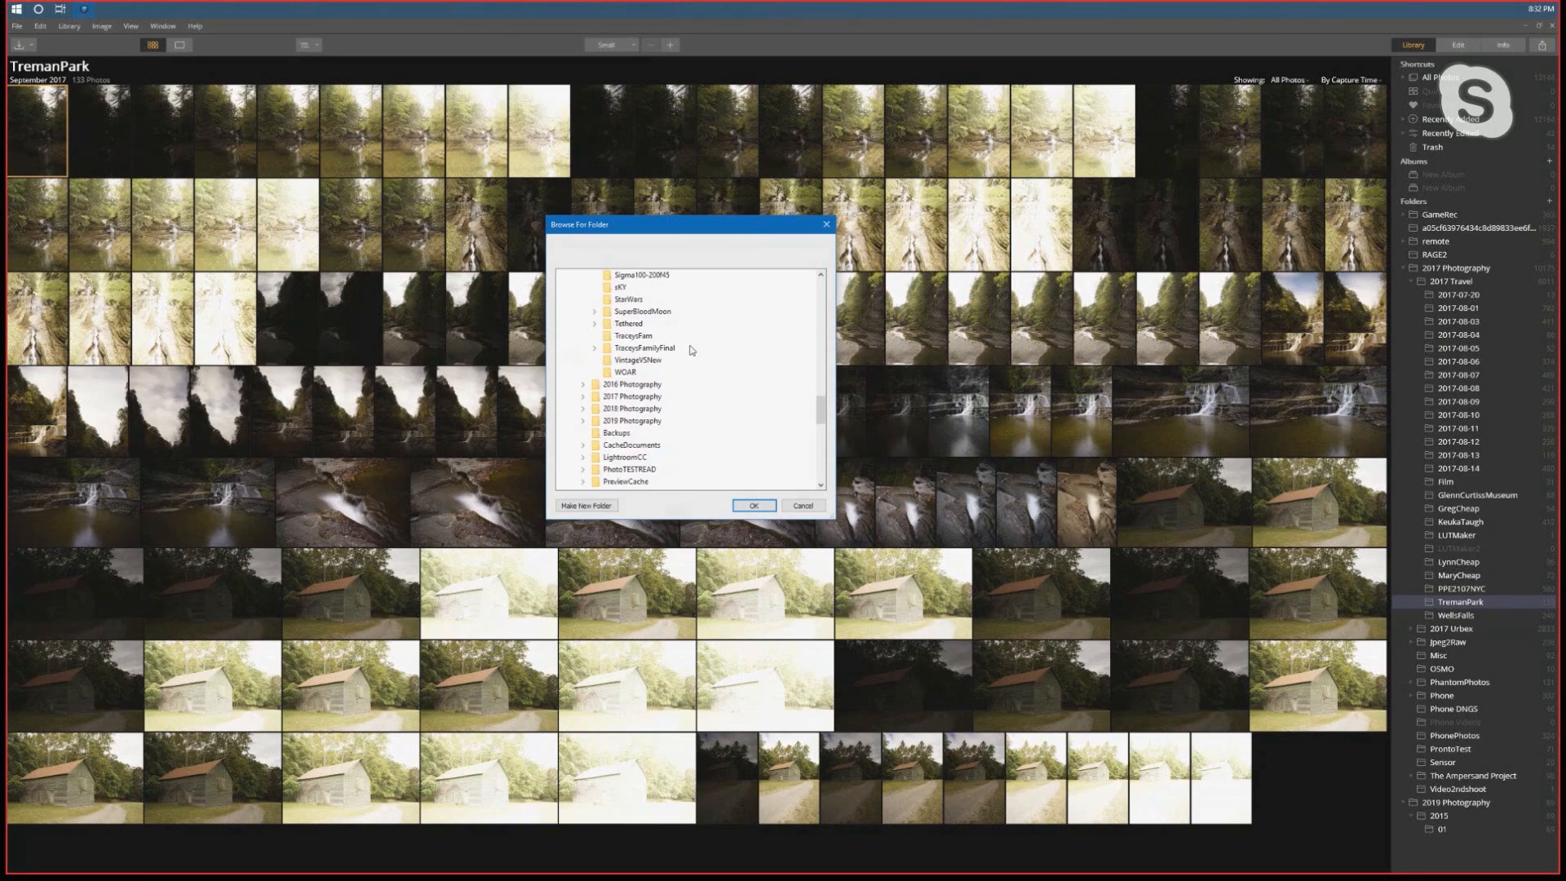
pyautogui.scroll(12, 697, 361)
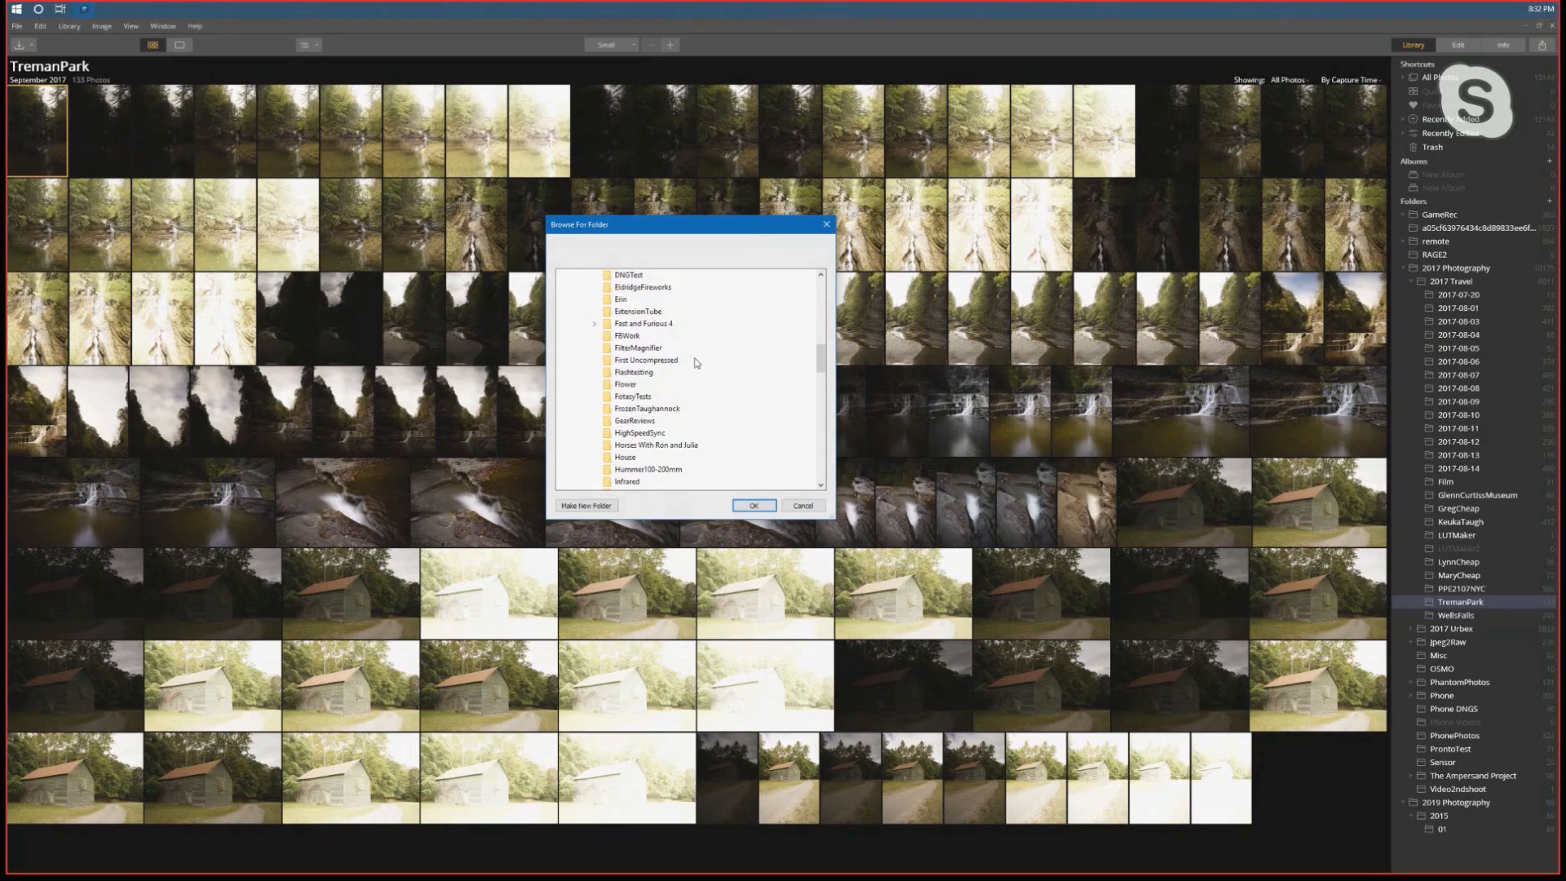
pyautogui.scroll(2, 697, 363)
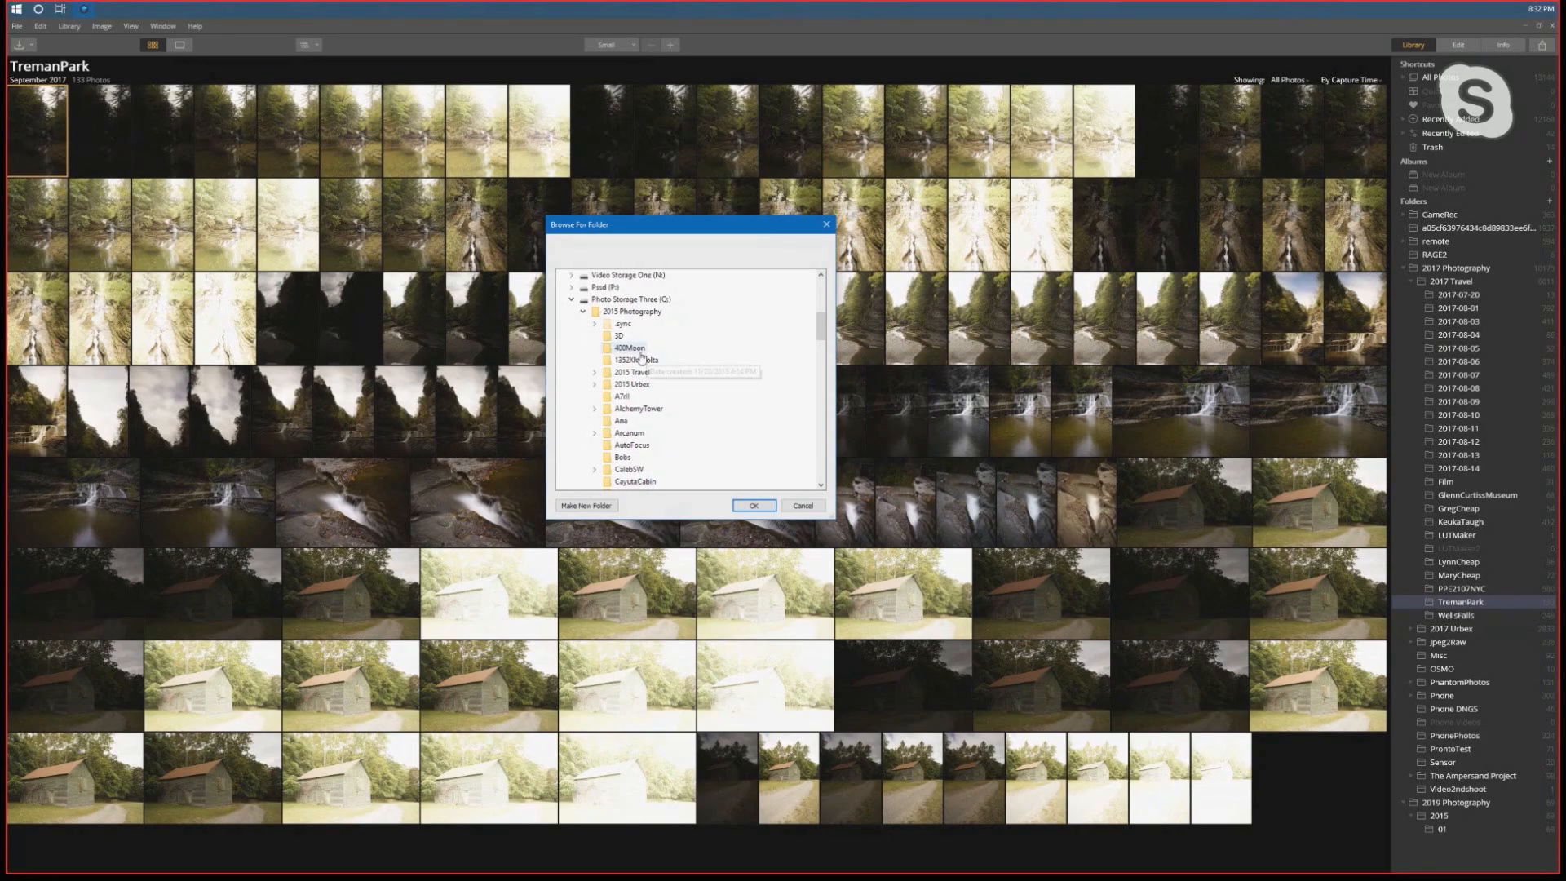
pyautogui.scroll(-1, 705, 373)
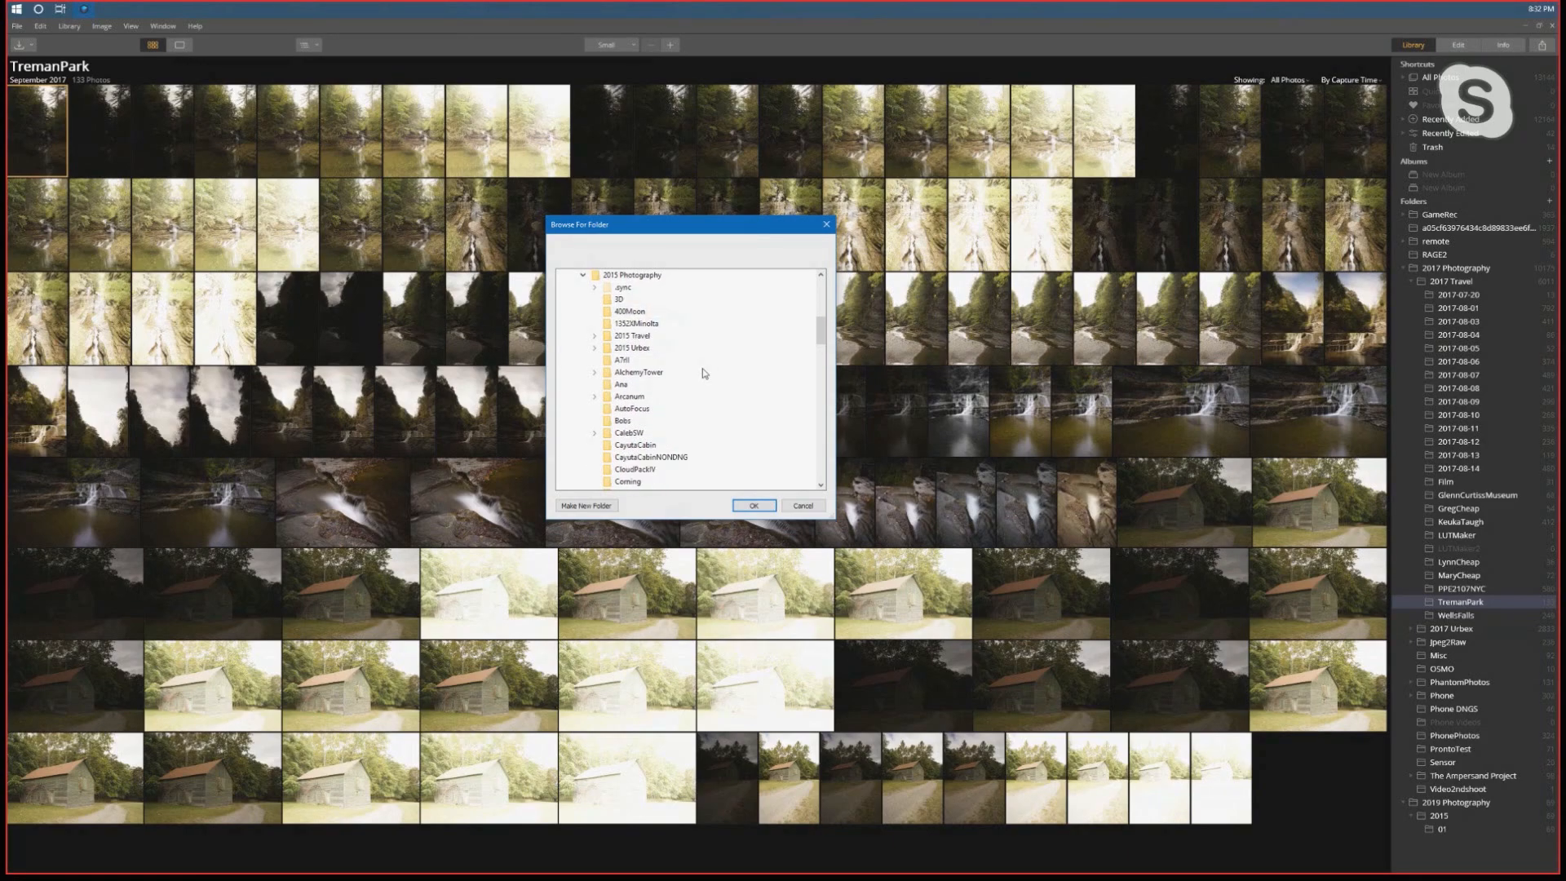
pyautogui.scroll(-1, 685, 363)
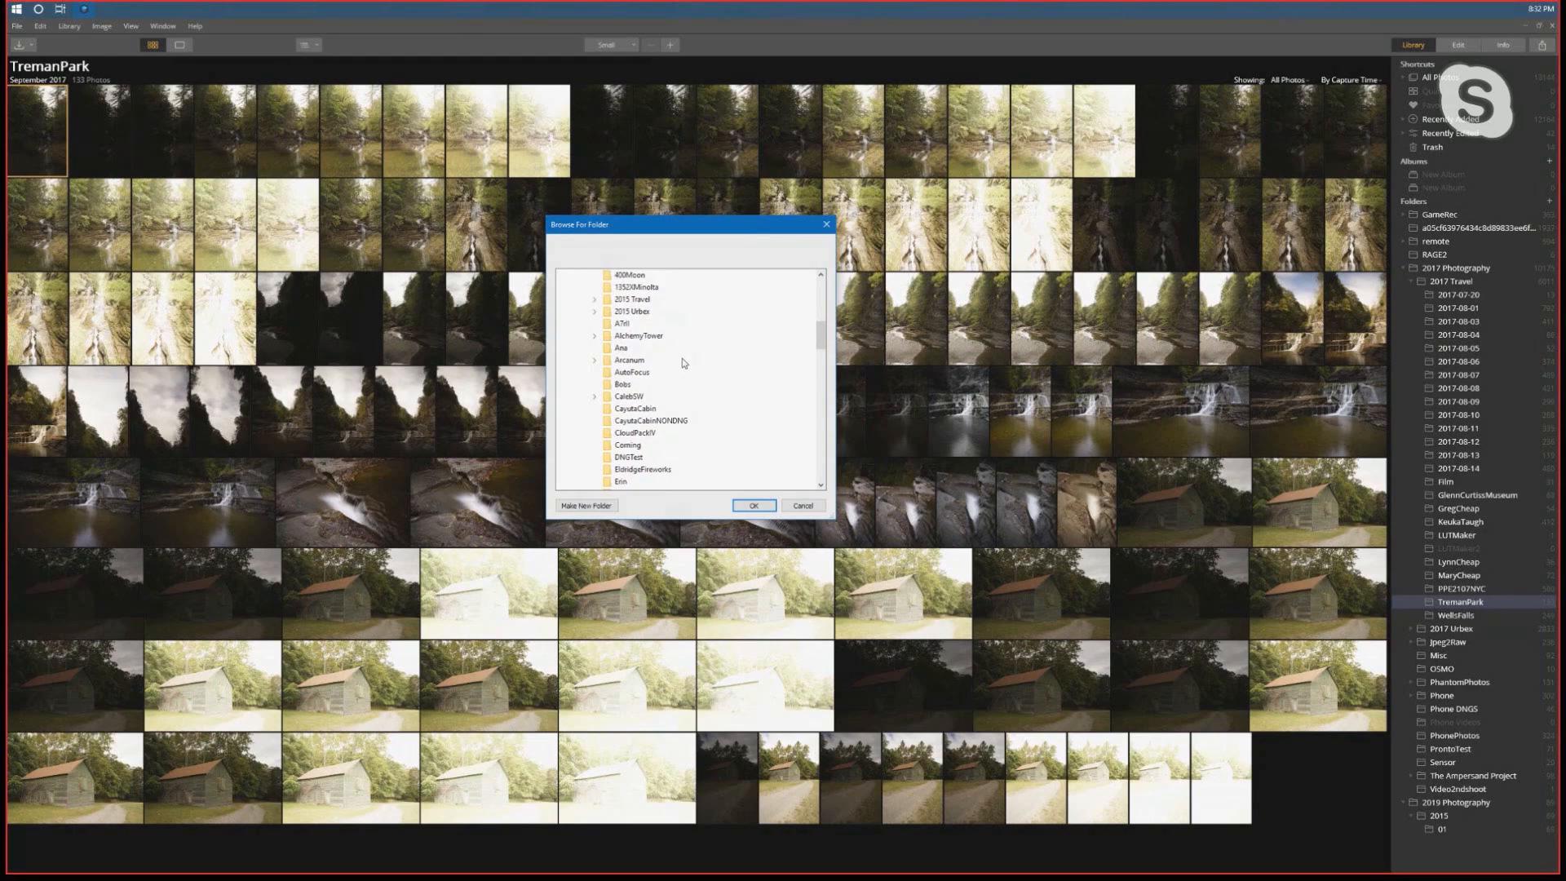
pyautogui.scroll(-1, 700, 379)
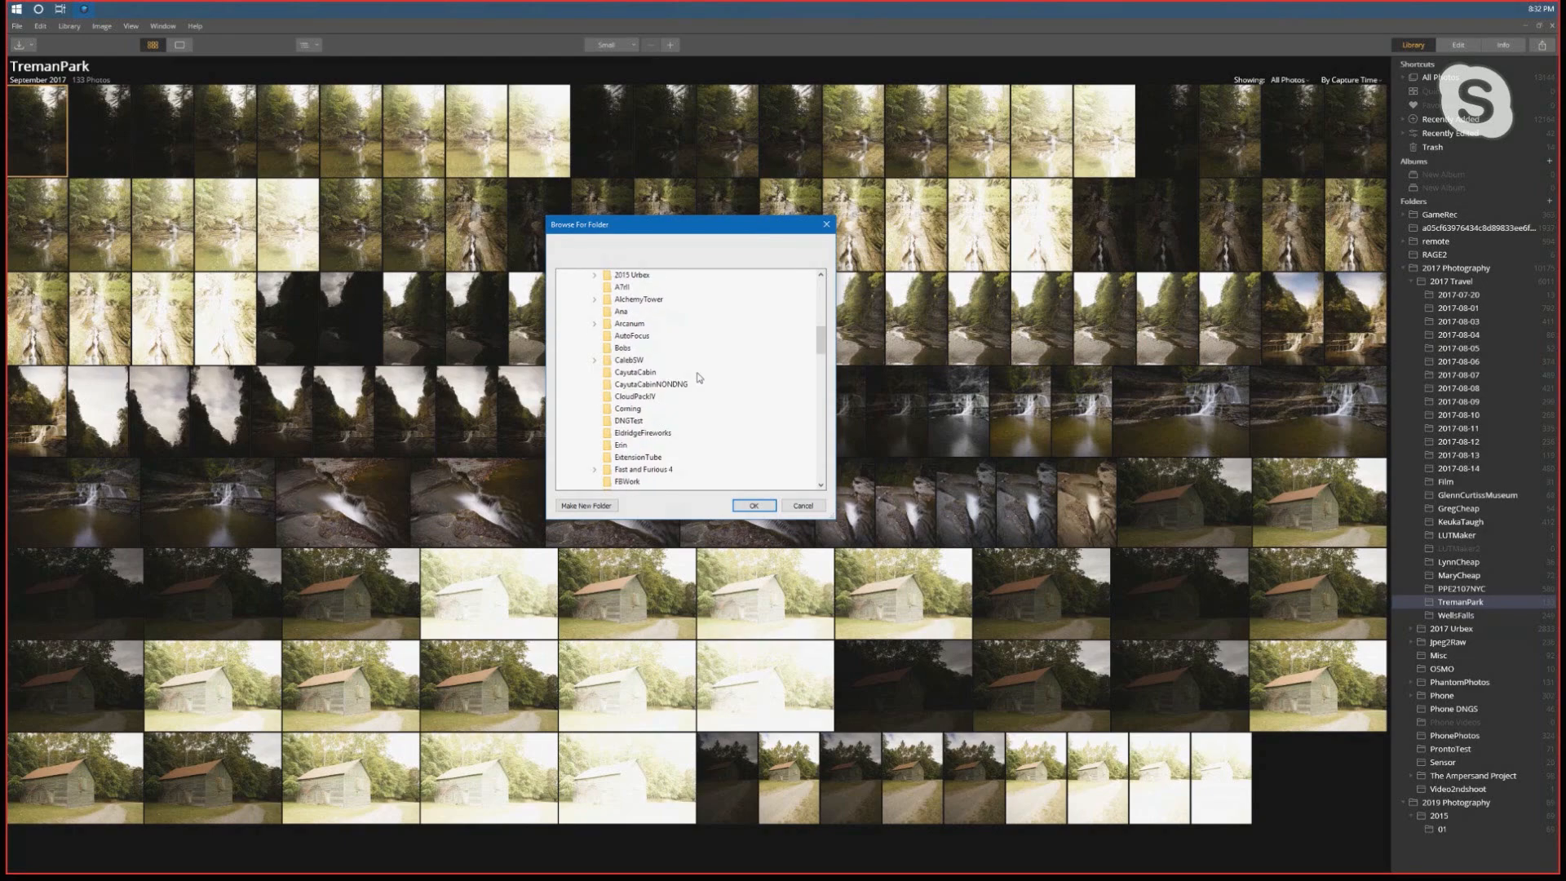
pyautogui.click(648, 375)
pyautogui.click(760, 505)
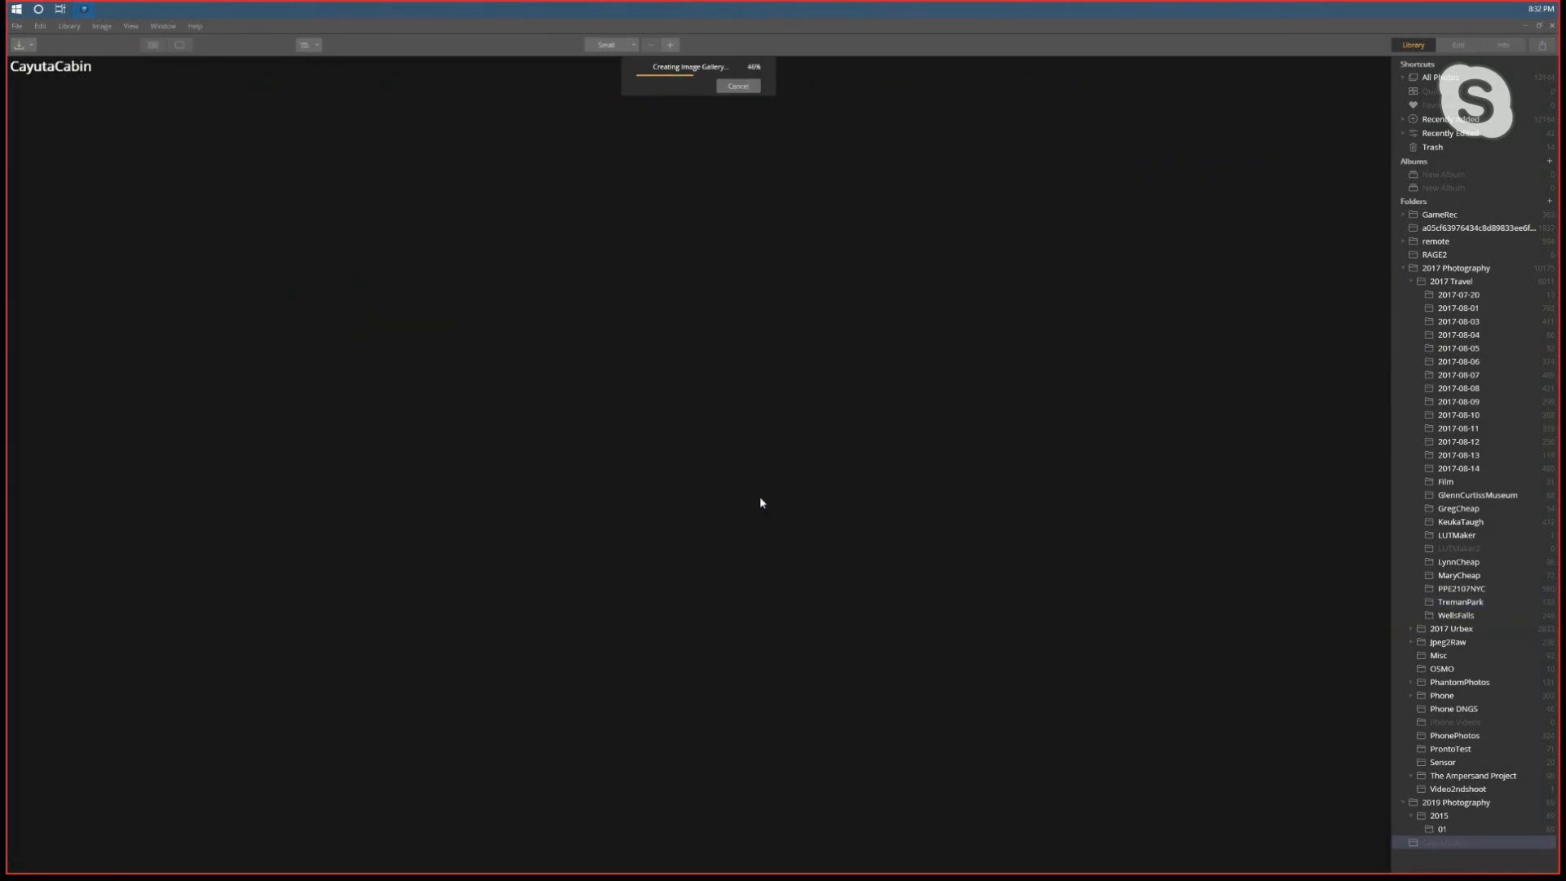
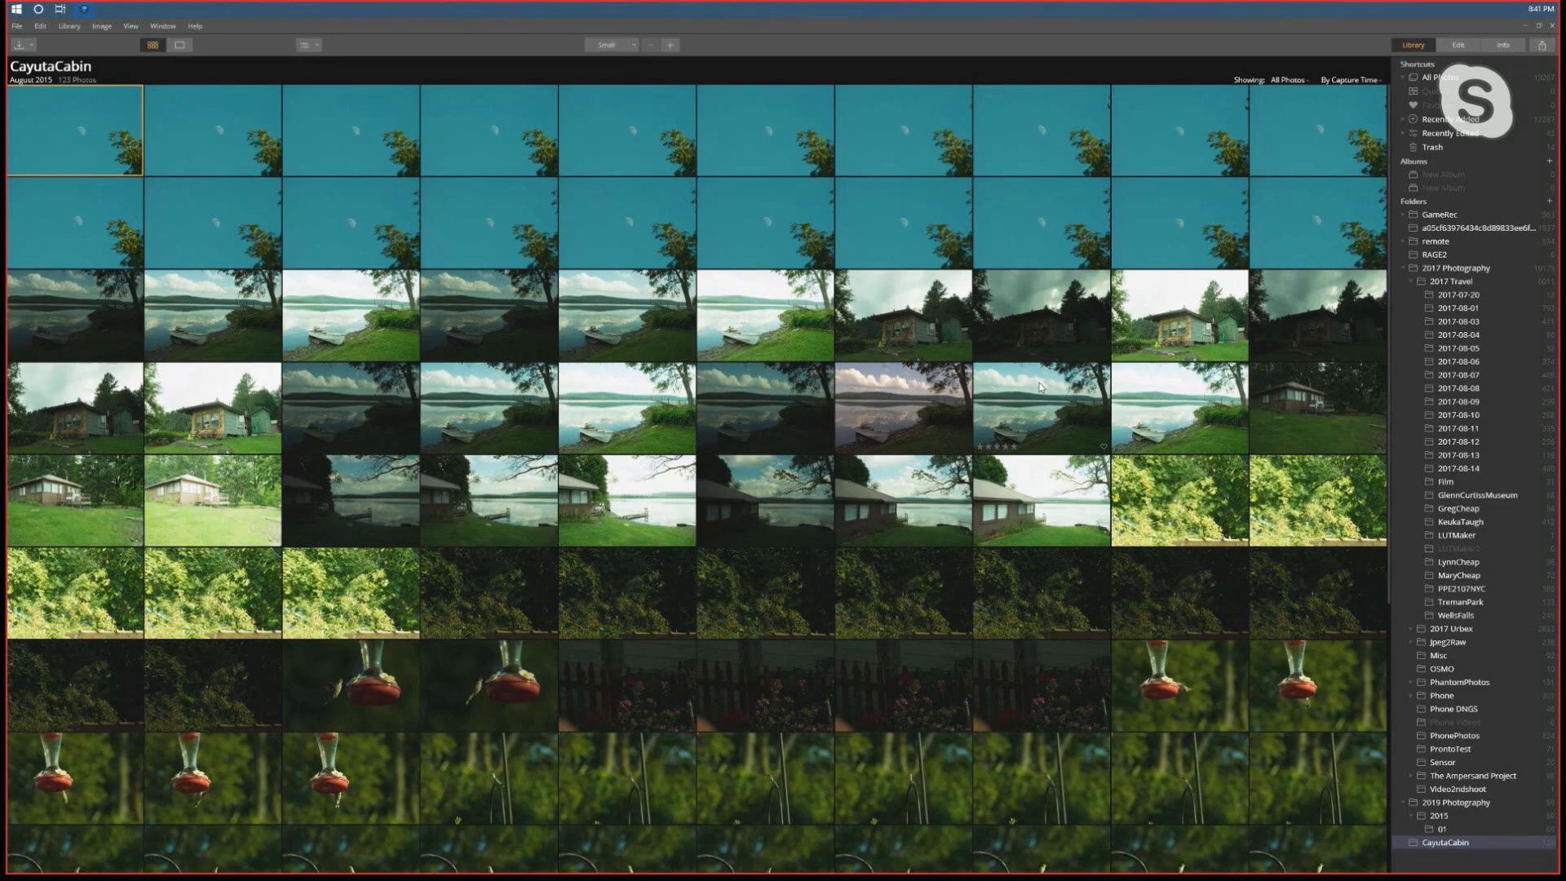
pyautogui.scroll(-2, 873, 352)
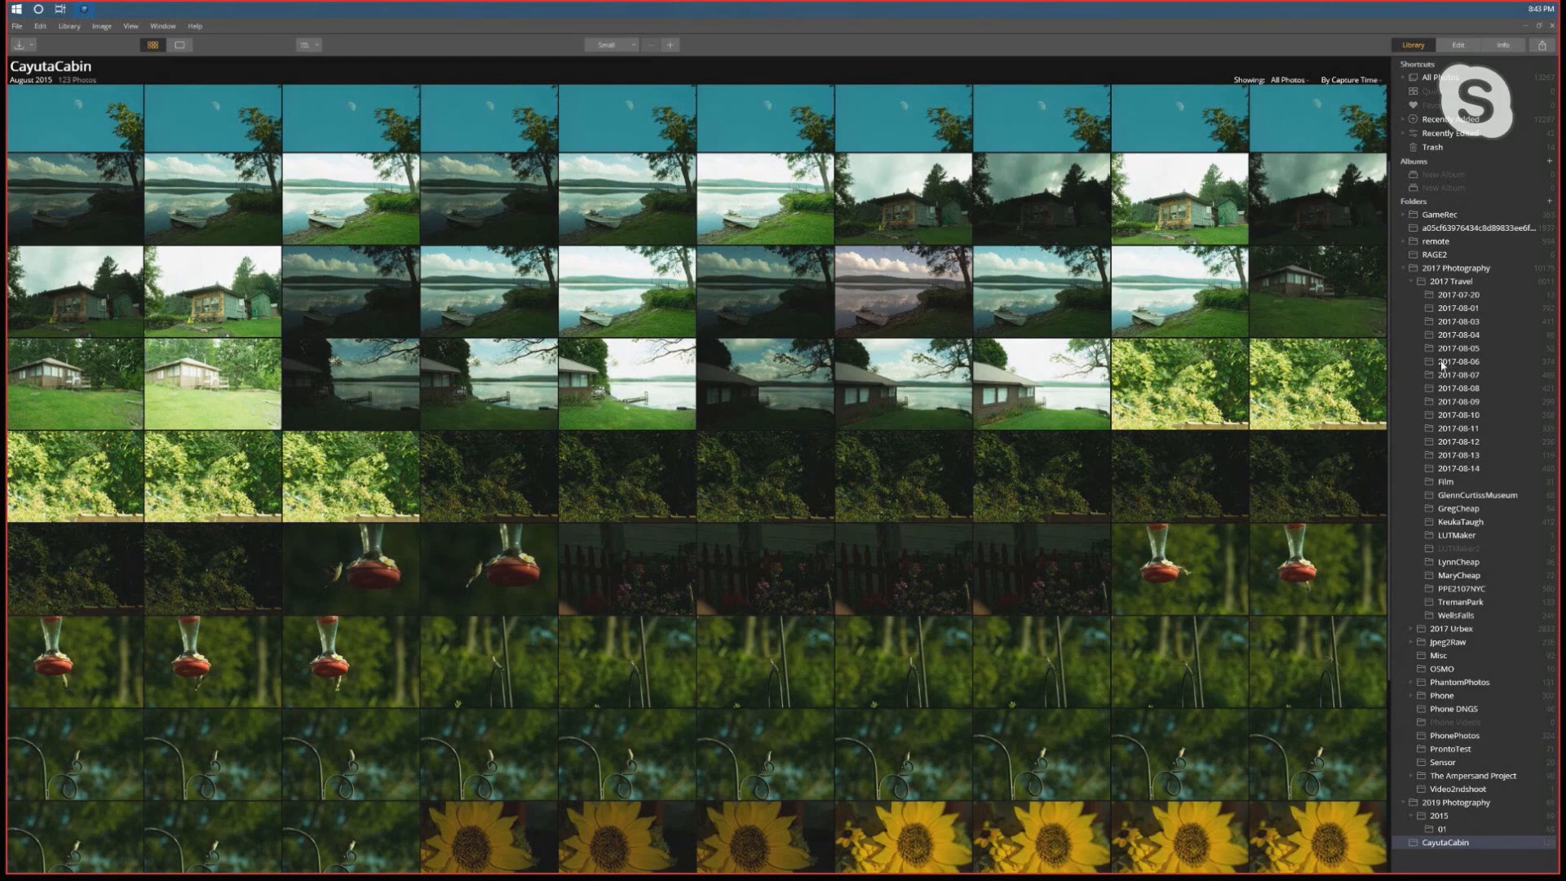
# Create an empty album, and delete it along with the other unnamed New Album entries from the library
pyautogui.click(1550, 162)
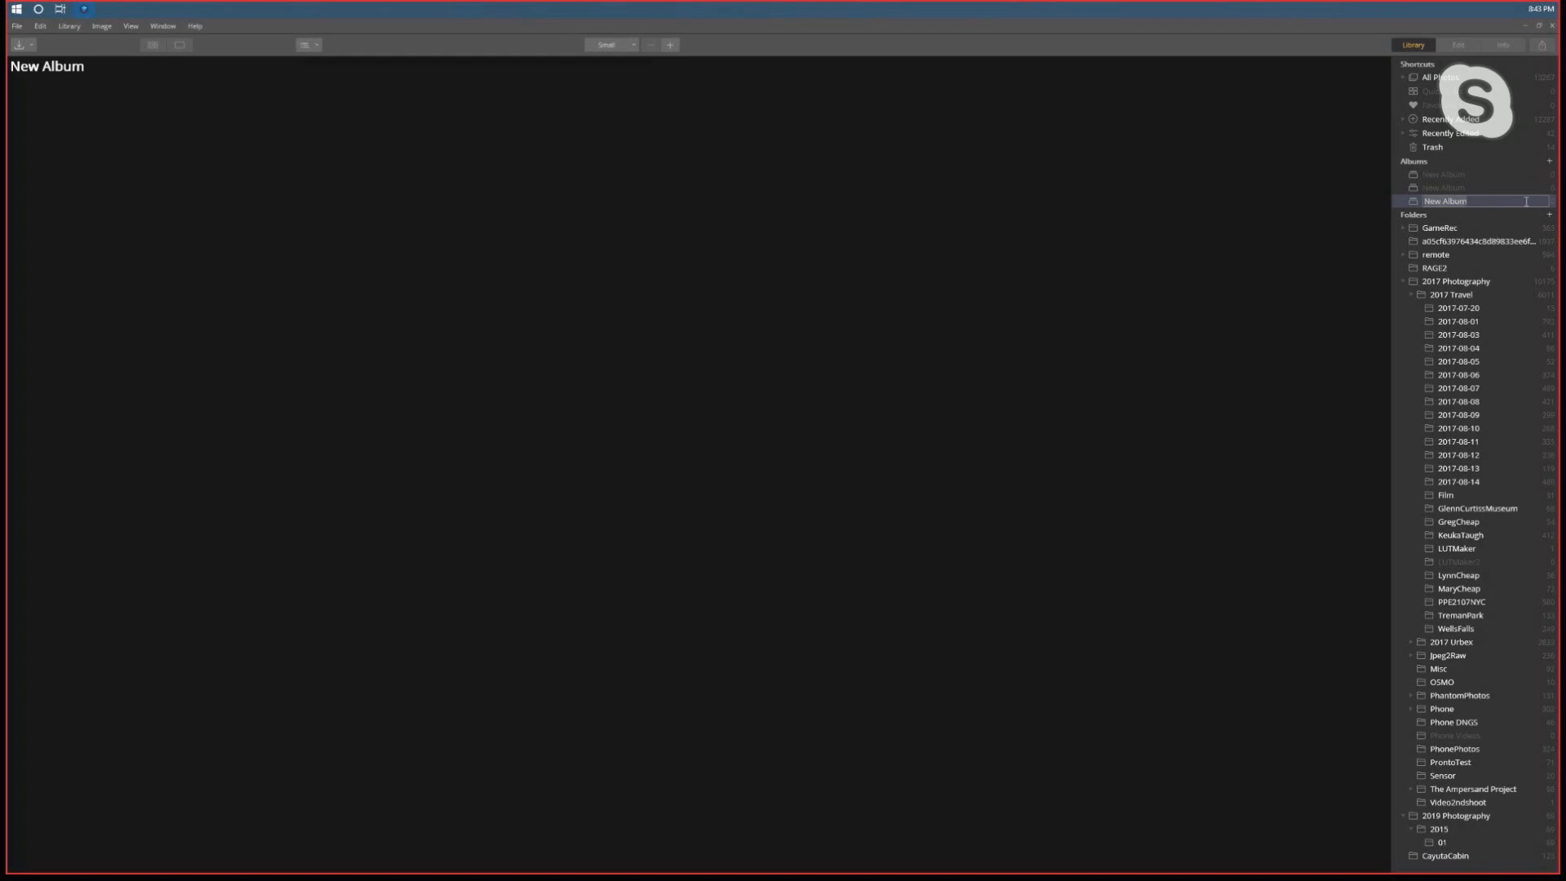
pyautogui.rightClick(1436, 179)
pyautogui.click(1468, 198)
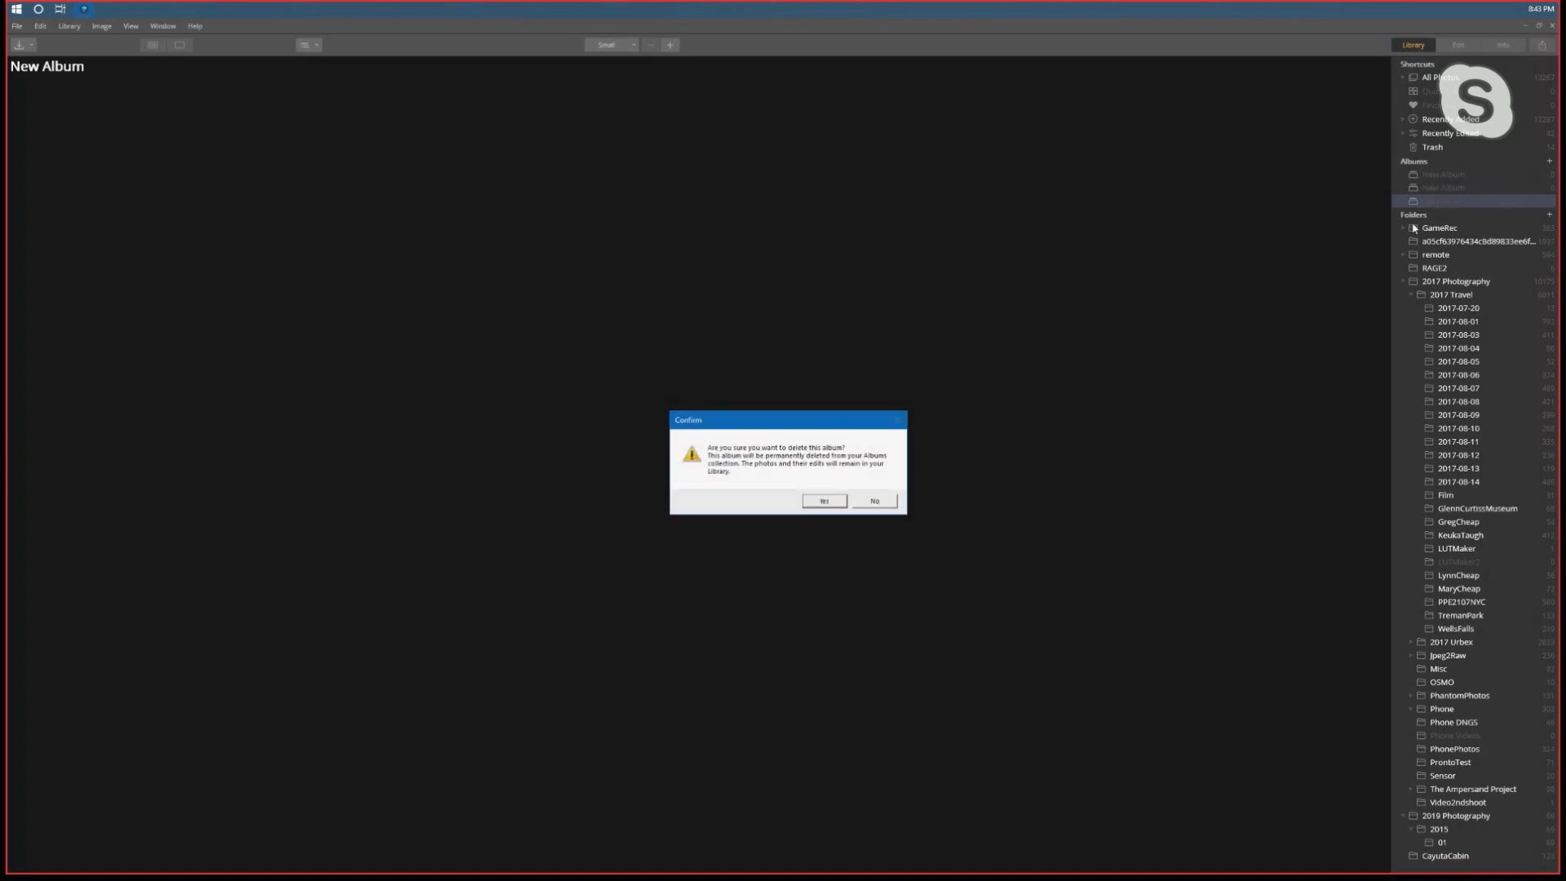
pyautogui.click(826, 502)
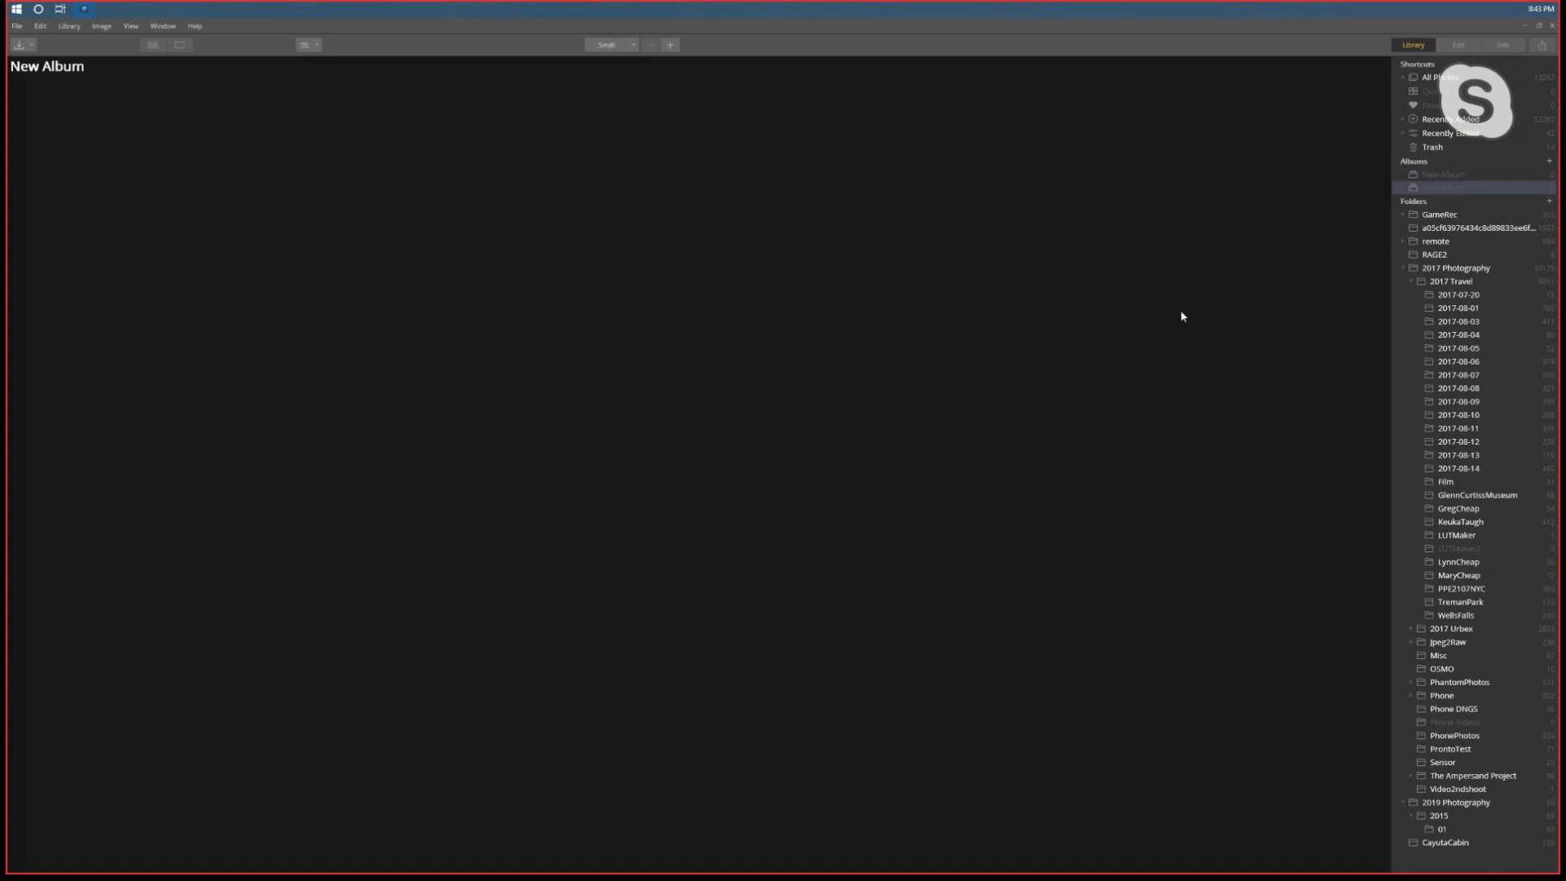
pyautogui.rightClick(1447, 178)
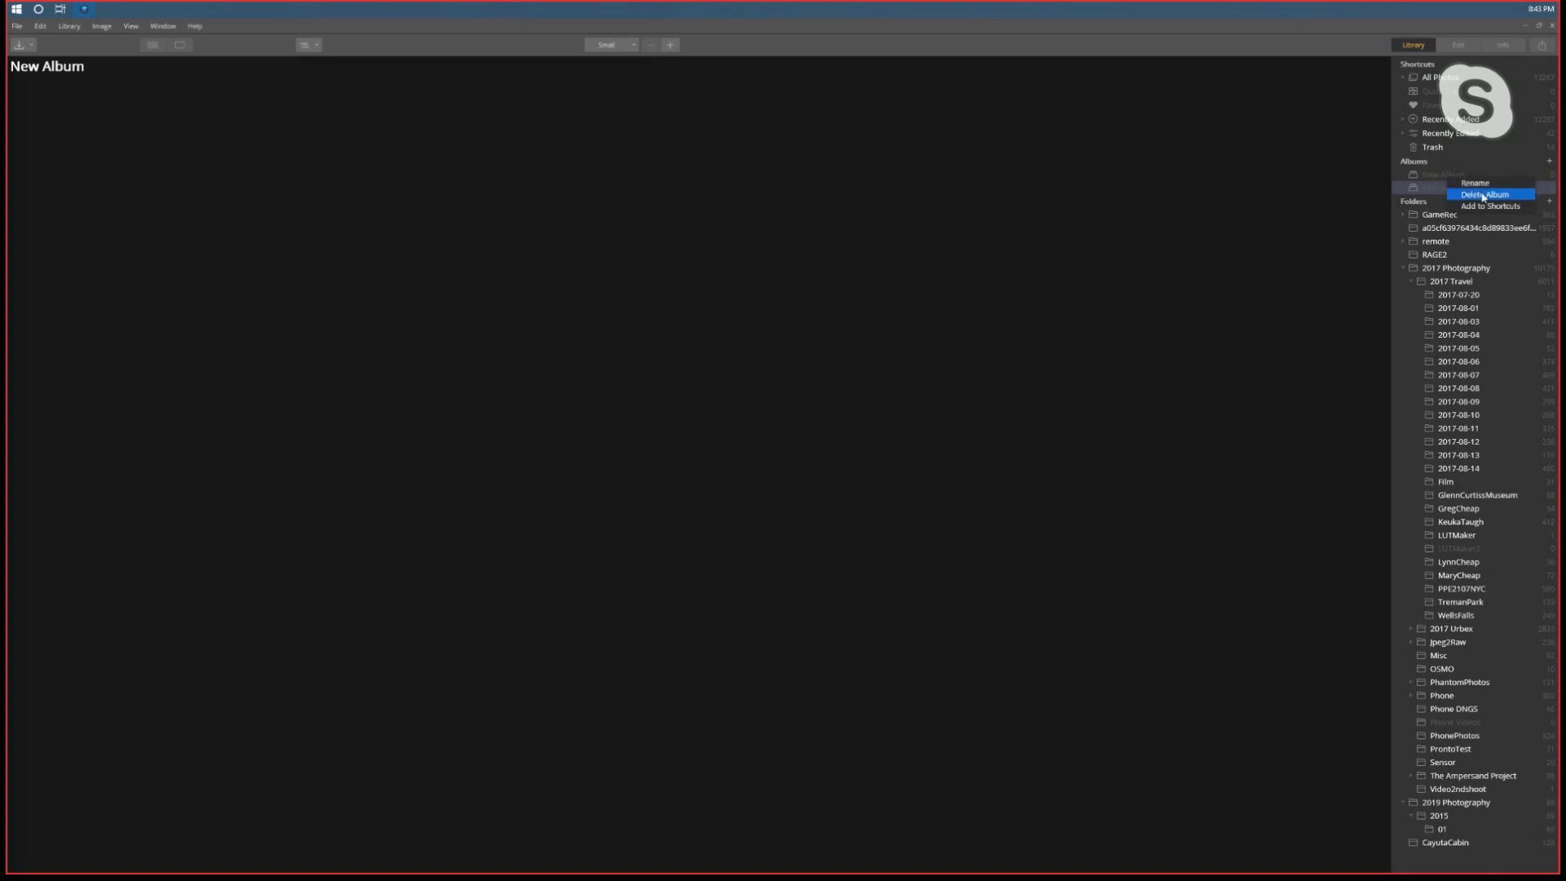
pyautogui.click(1481, 194)
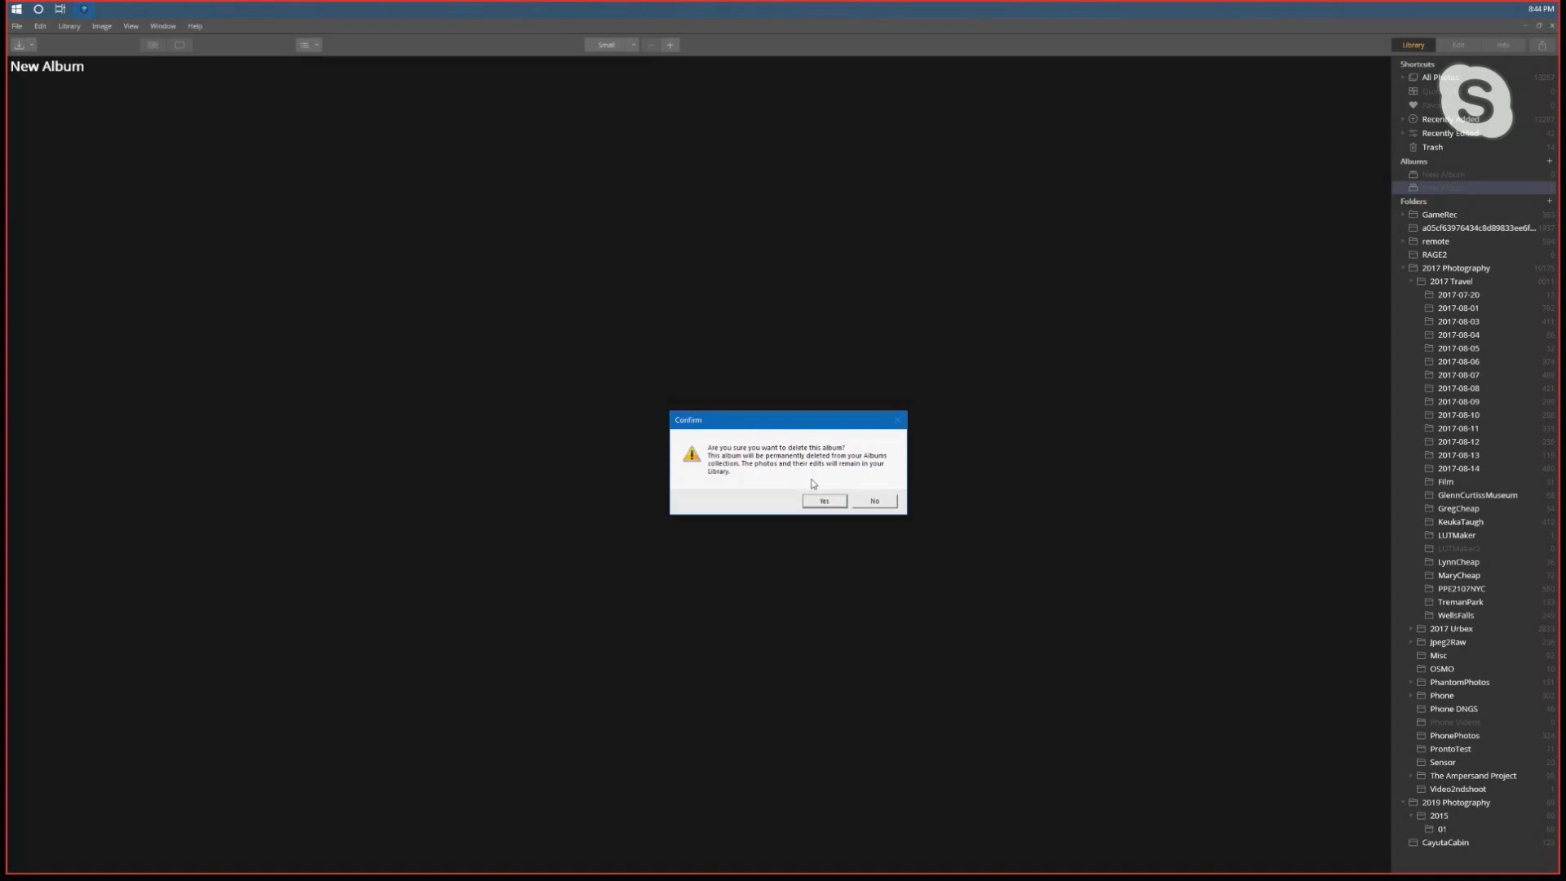
pyautogui.click(837, 499)
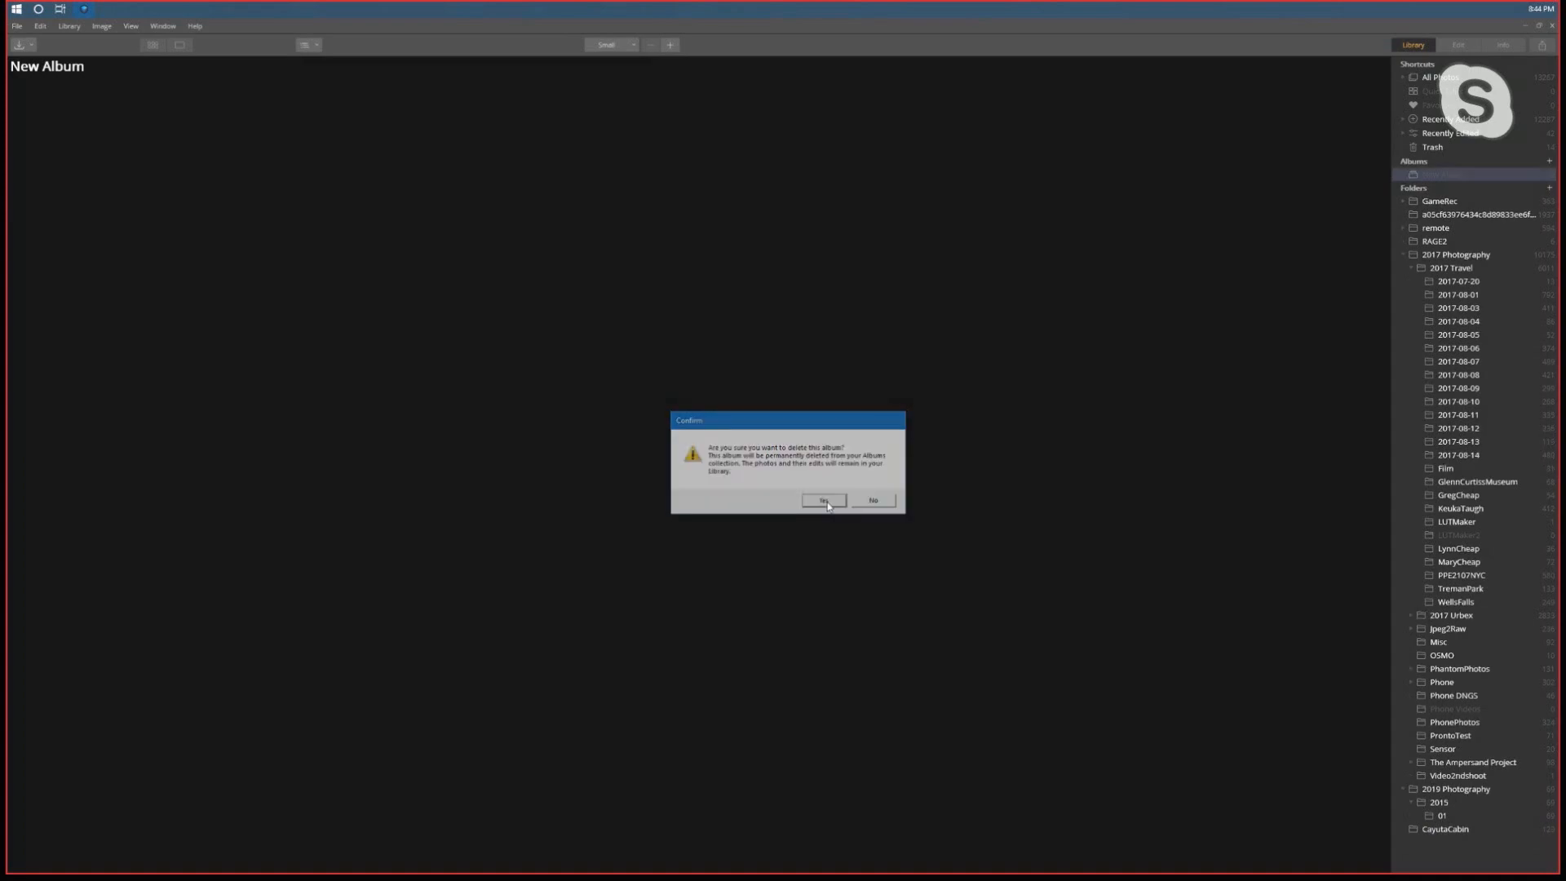
pyautogui.rightClick(1459, 179)
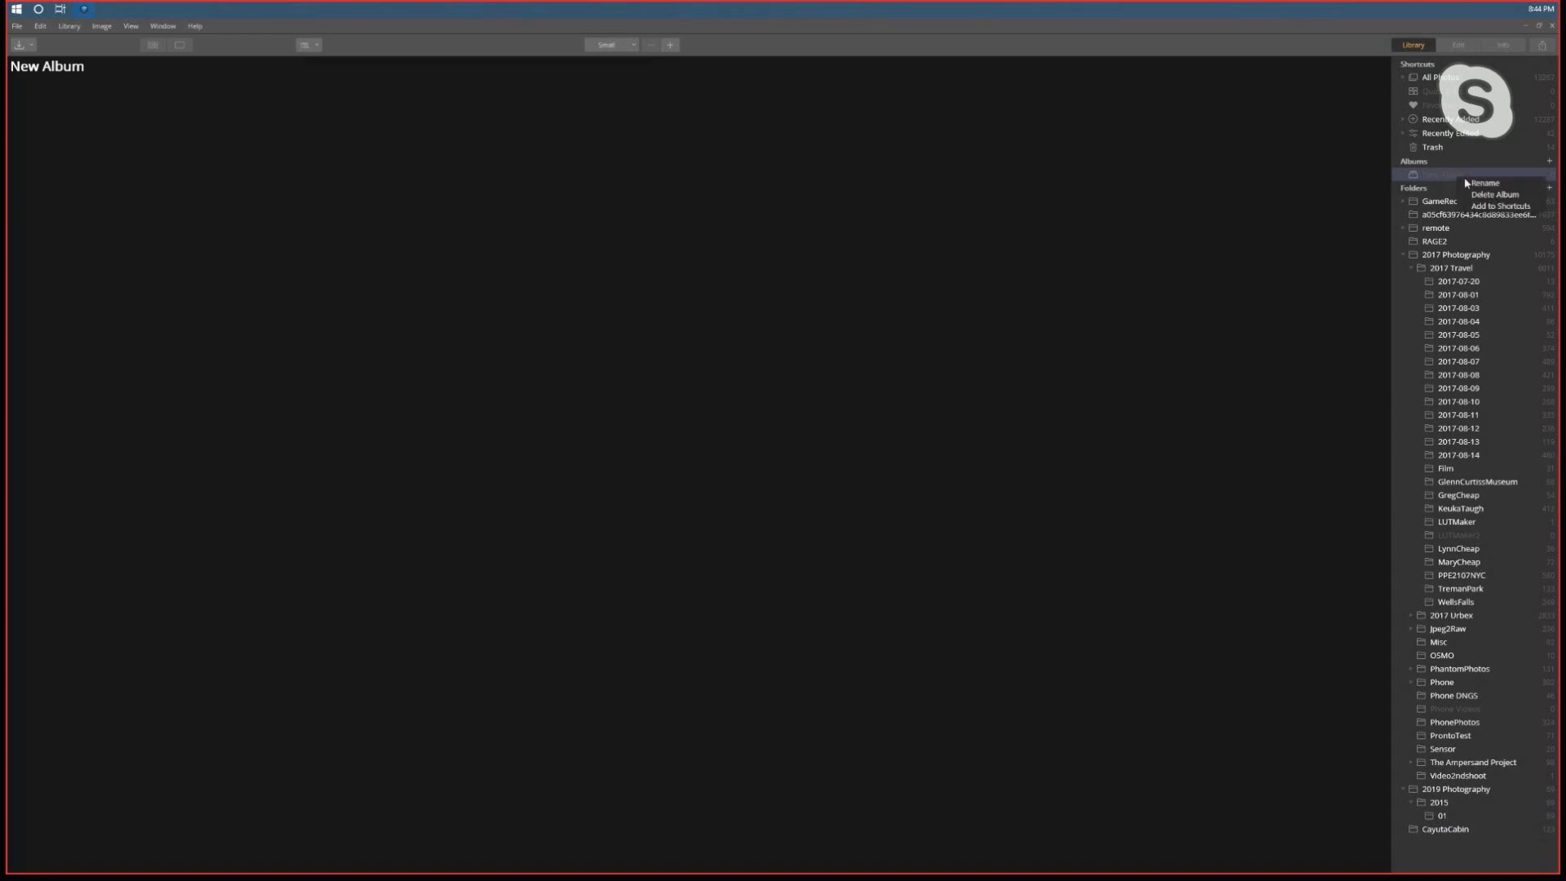
pyautogui.click(1484, 196)
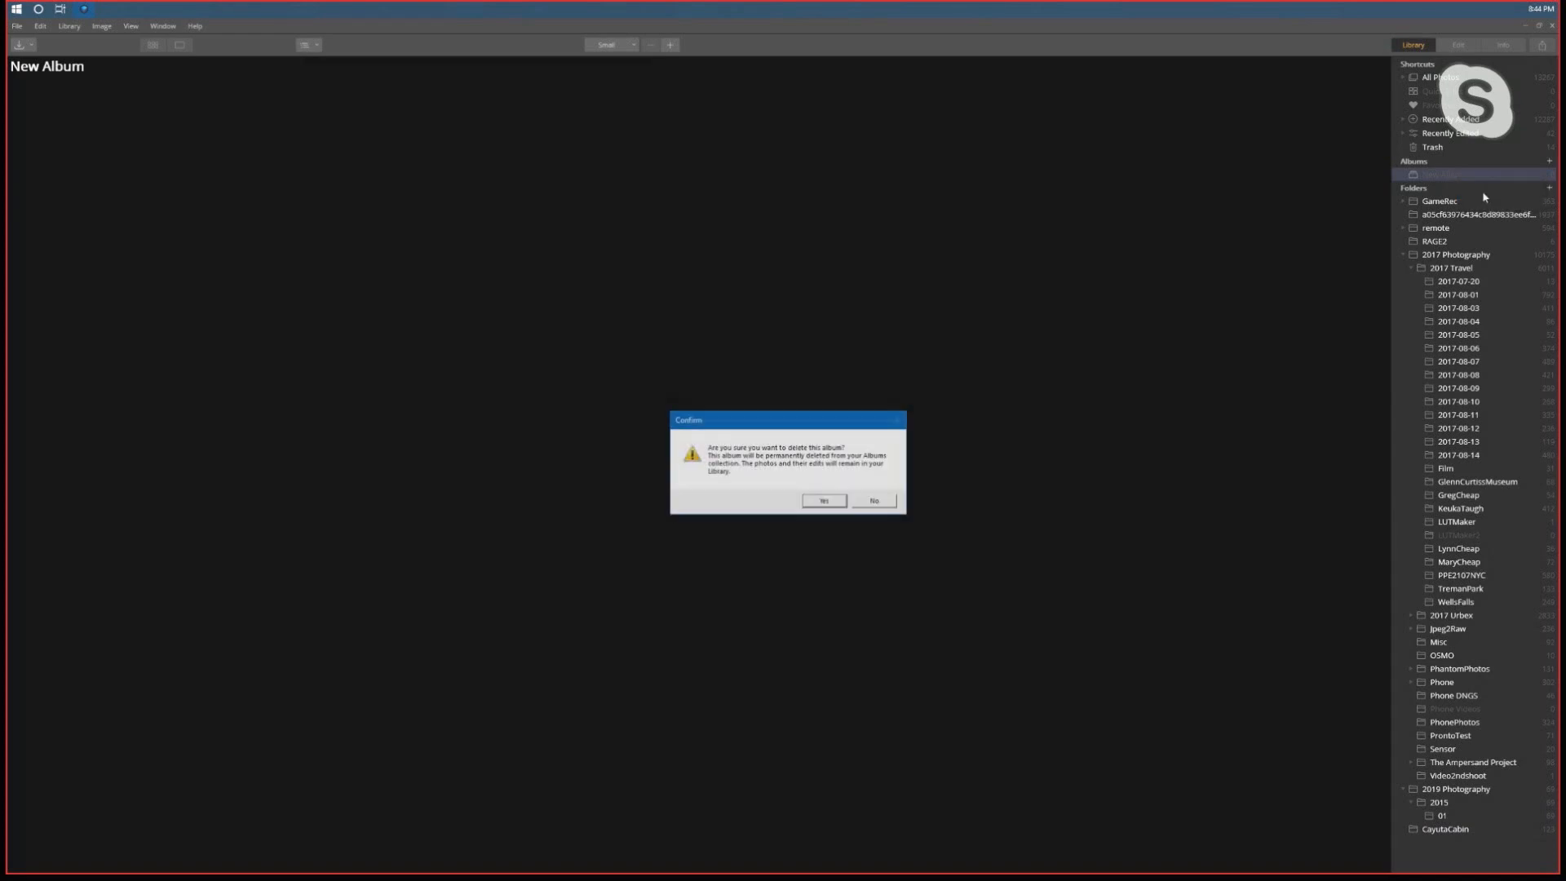
pyautogui.click(826, 501)
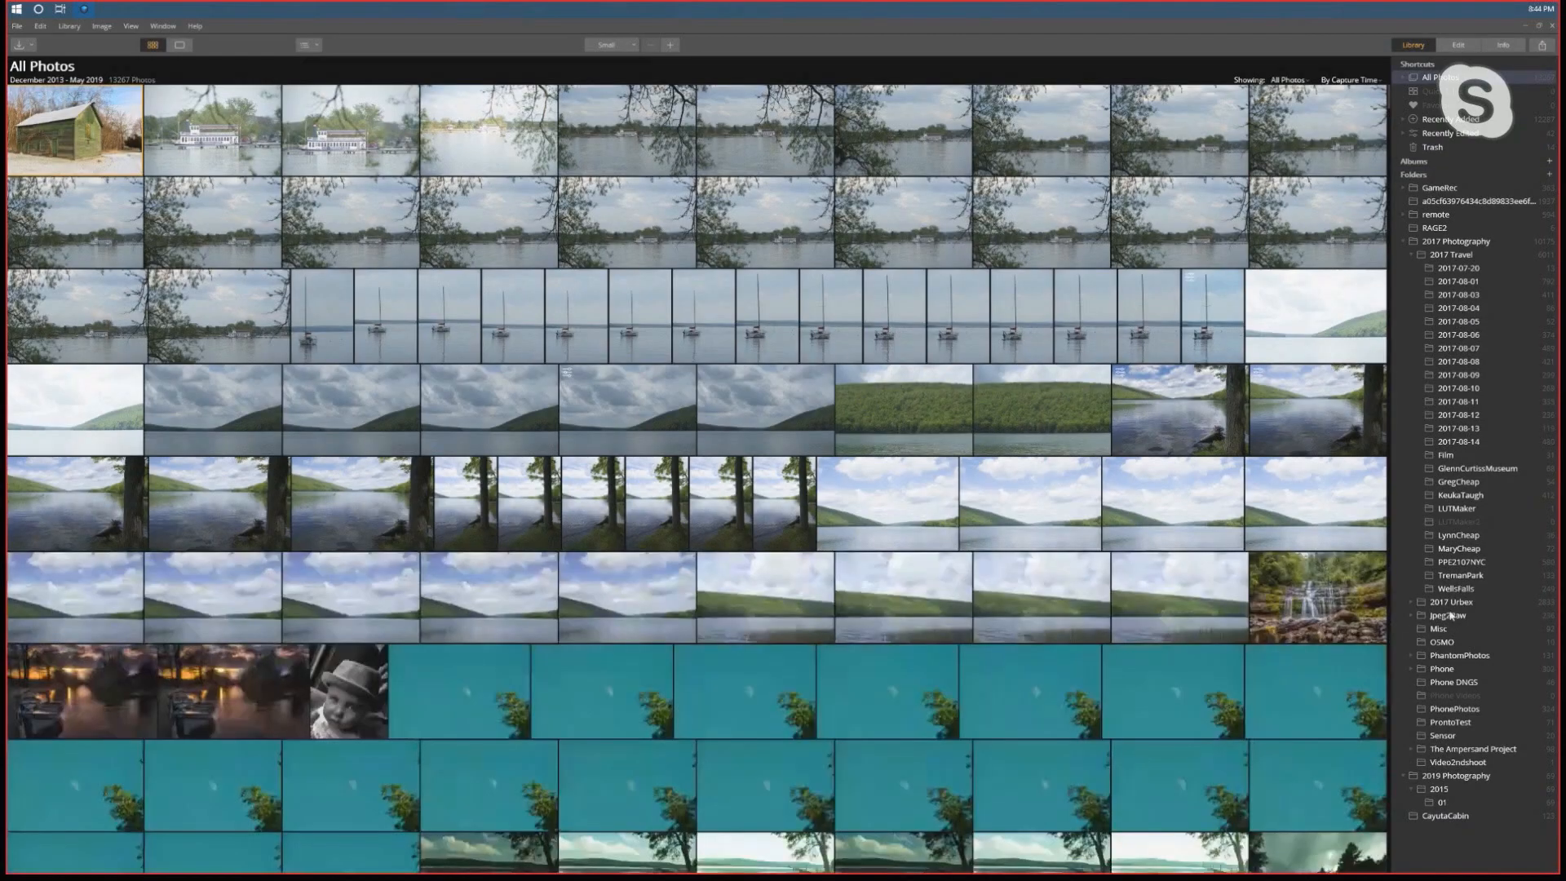
# Create an album named Wells Complete from the first 102 photos in the WellsFalls folder
pyautogui.click(1457, 588)
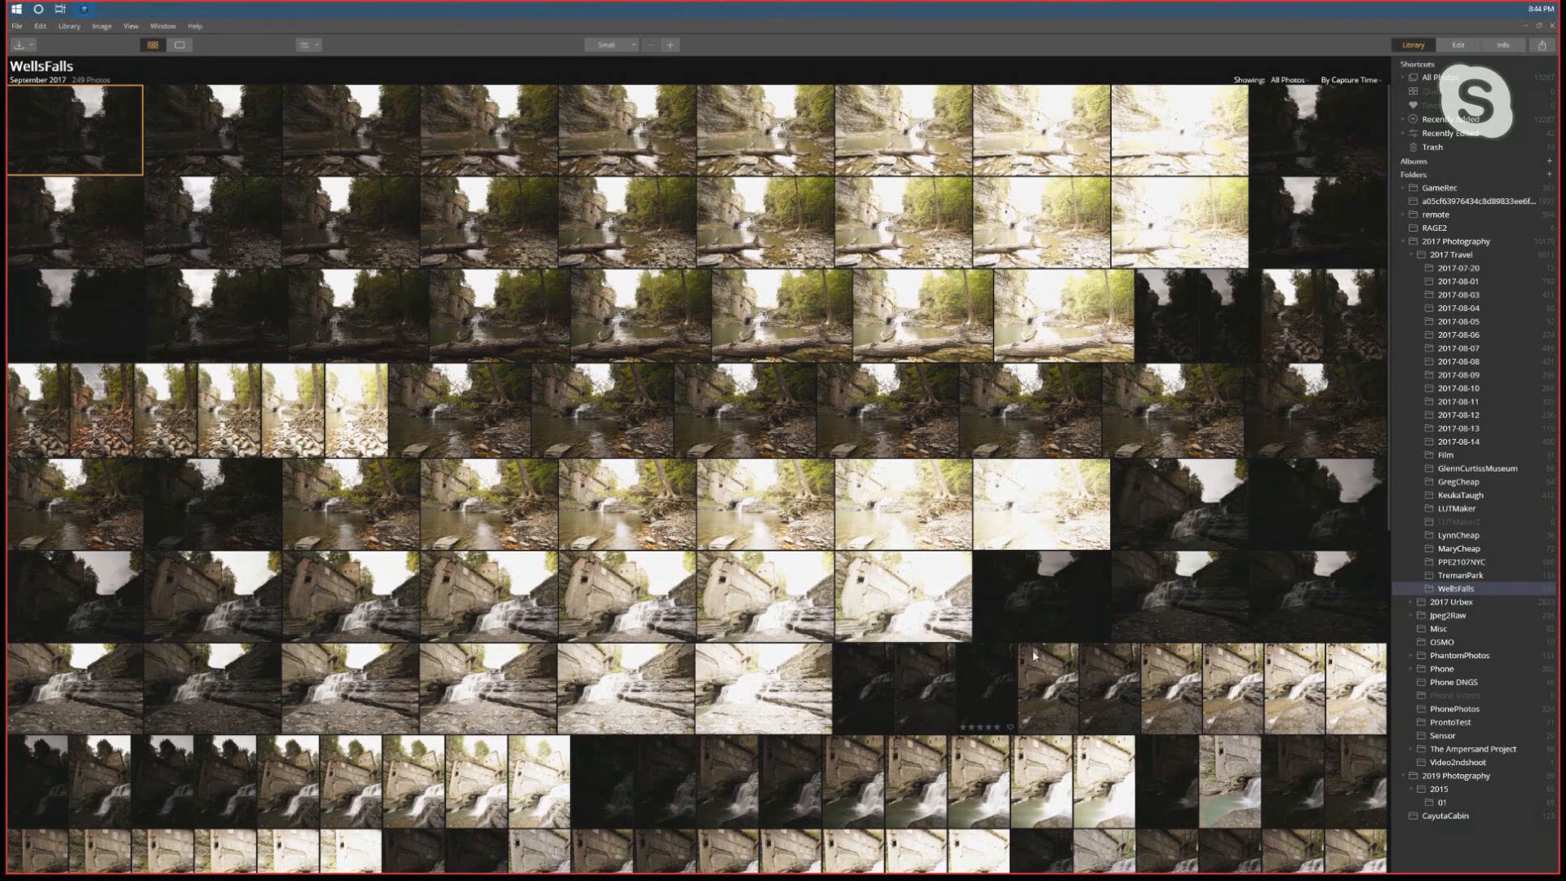
pyautogui.keyDown('shift'); pyautogui.click(1348, 694); pyautogui.keyUp('shift')
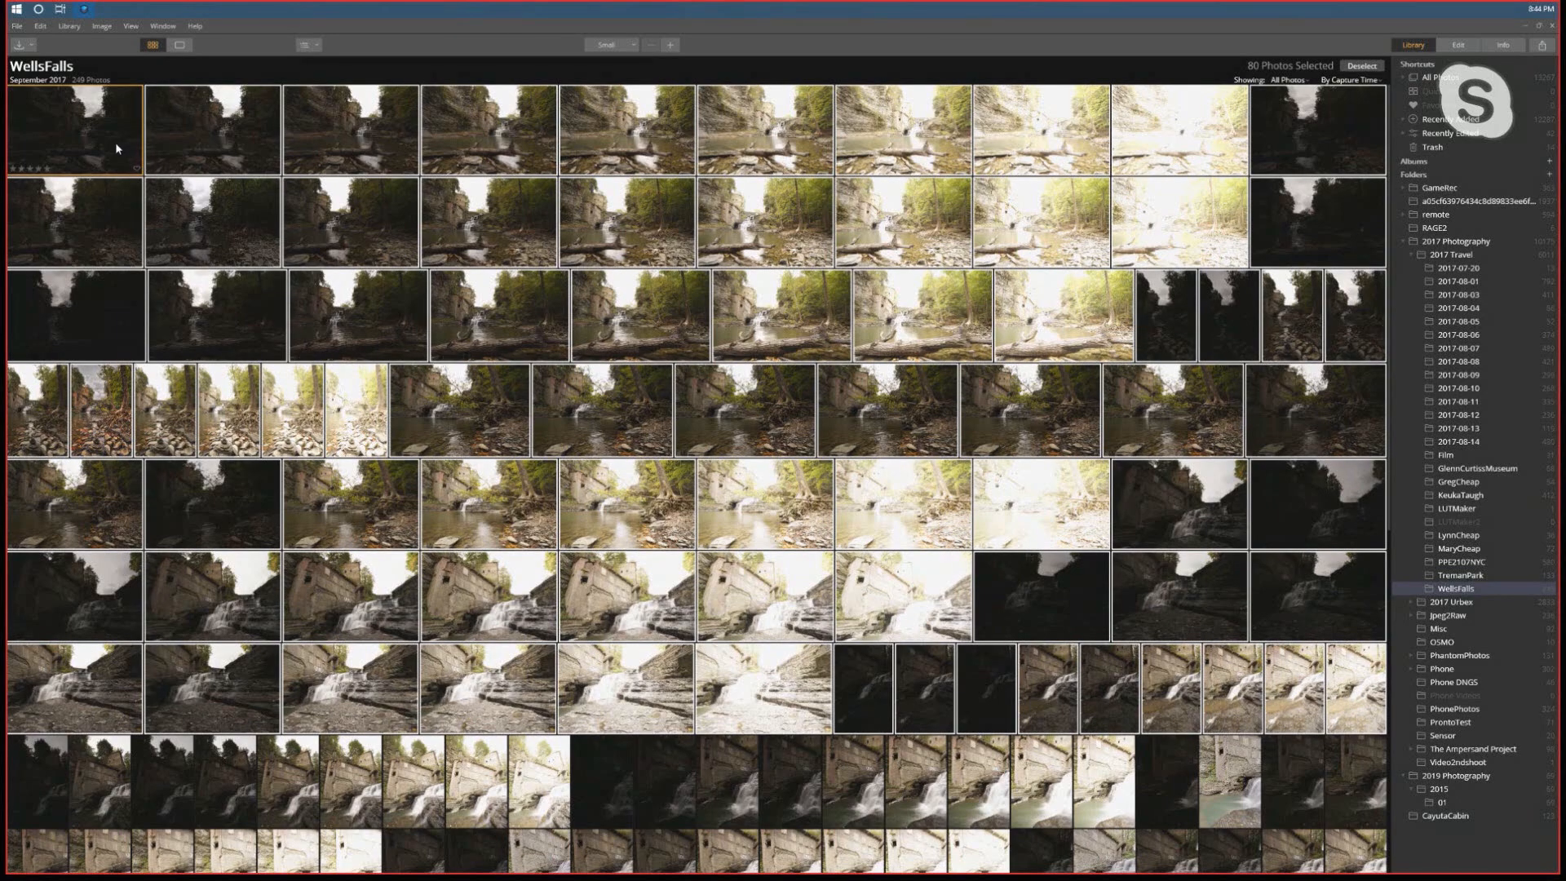
pyautogui.keyDown('shift'); pyautogui.click(1349, 755); pyautogui.keyUp('shift')
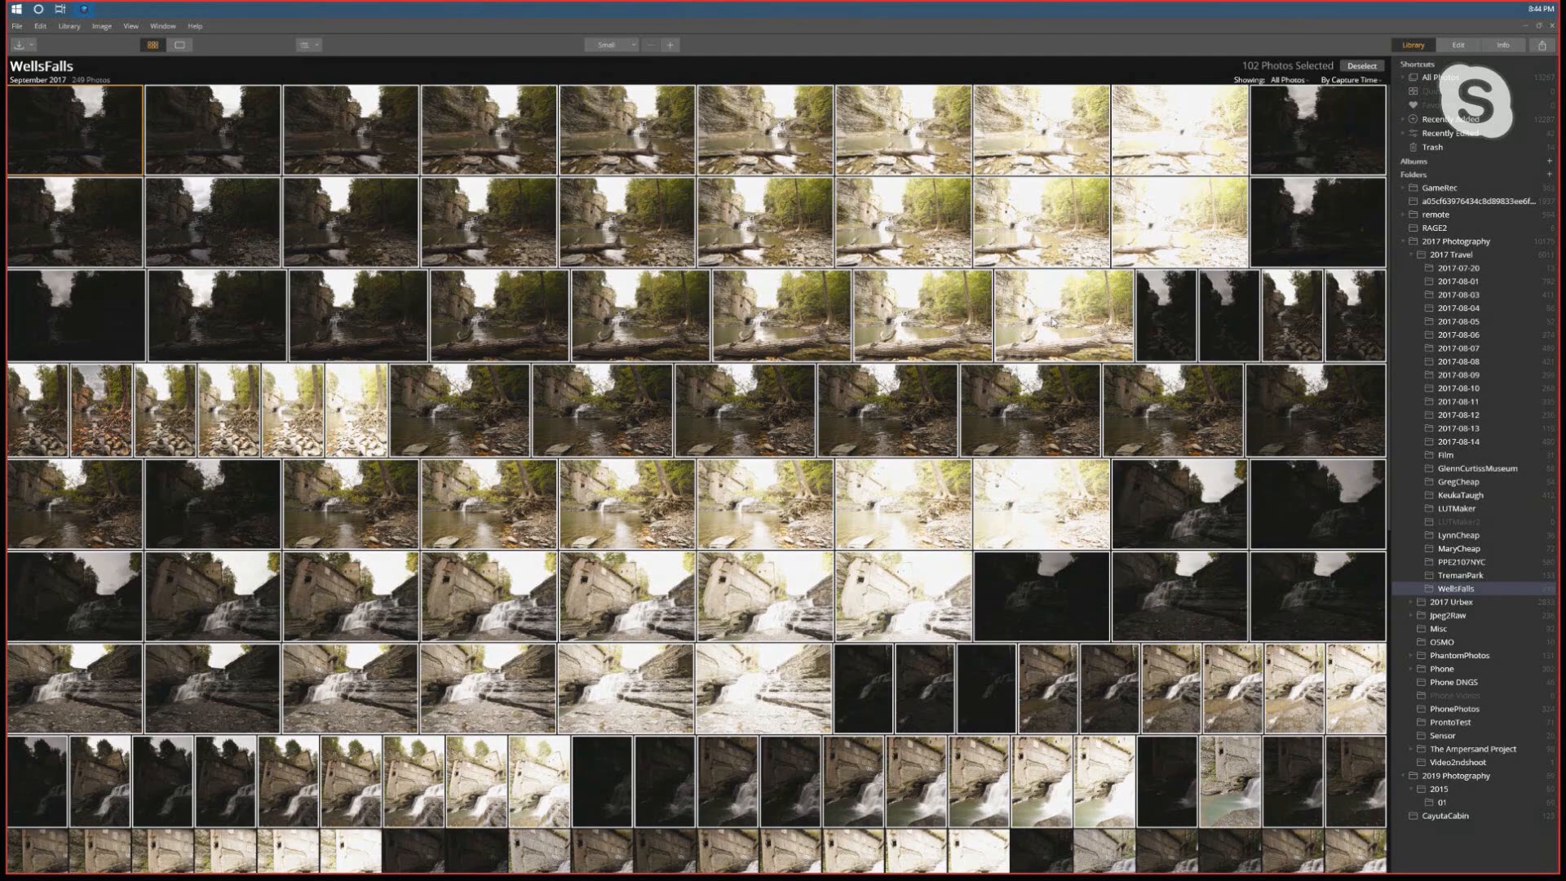
pyautogui.rightClick(1126, 236)
pyautogui.moveTo(1147, 237)
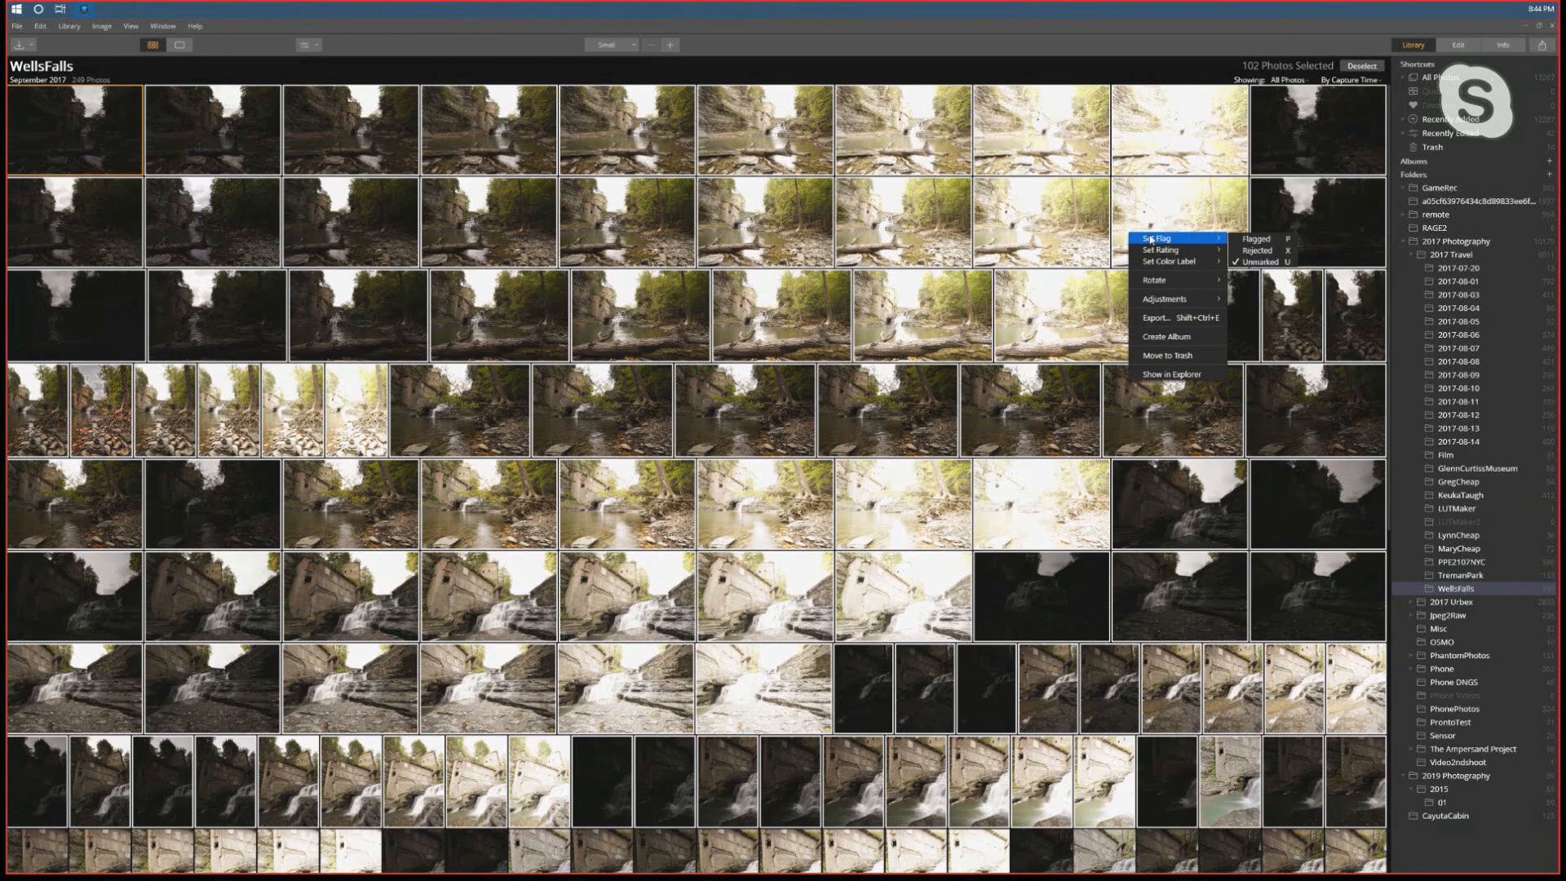
pyautogui.moveTo(1181, 266)
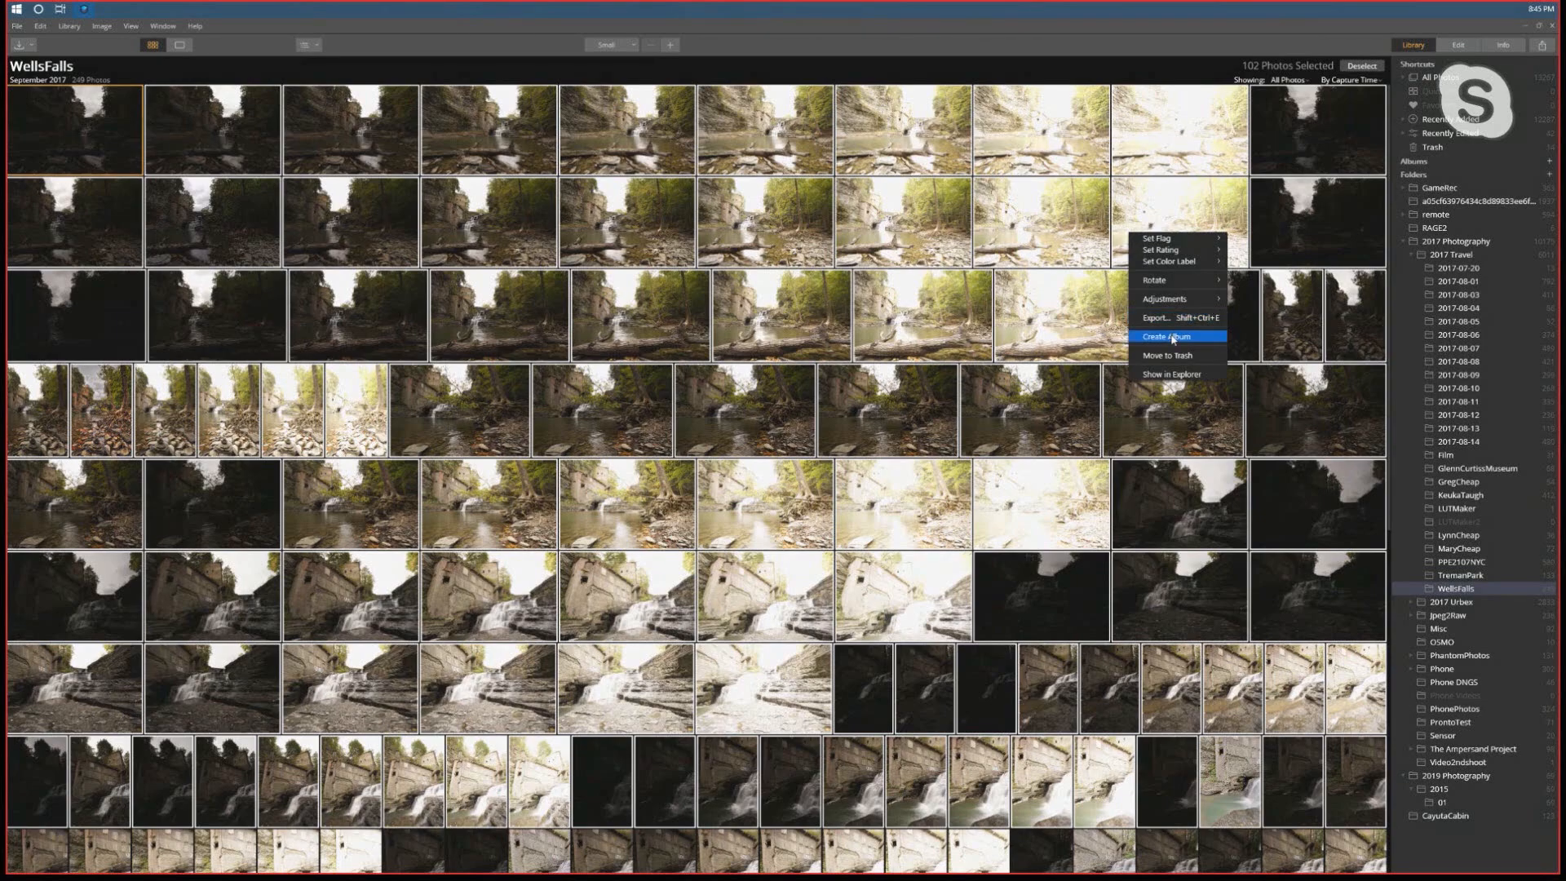
pyautogui.click(1173, 339)
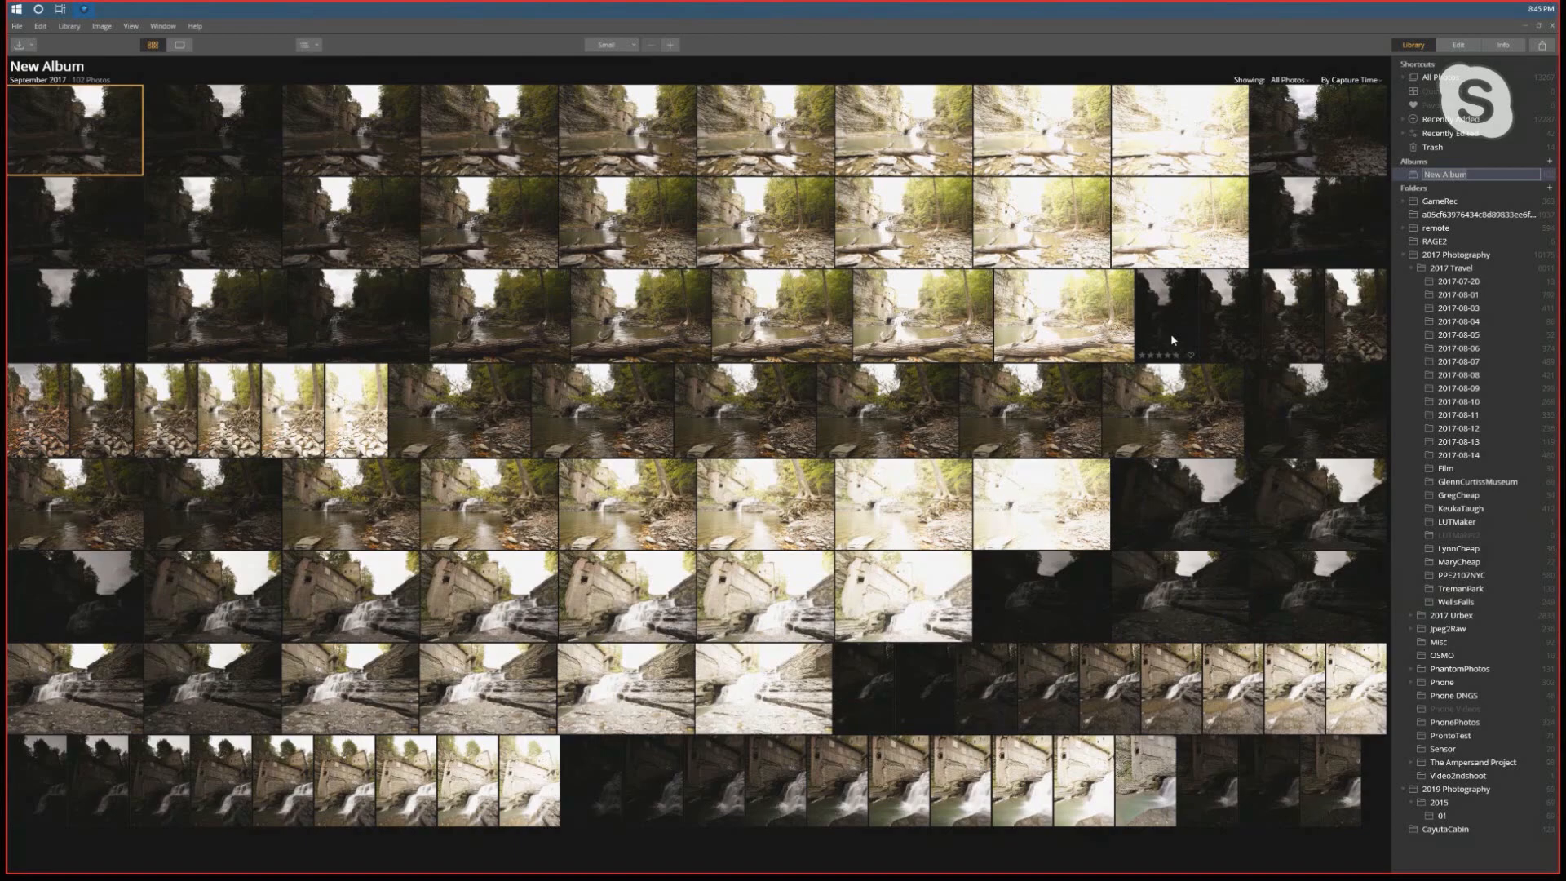
pyautogui.write('Wells Complete')
pyautogui.press('Return')
# Name the album Wells Complete, and look over the 2017 Photography folder tree and the actions available for an album photo
pyautogui.click(798, 222)
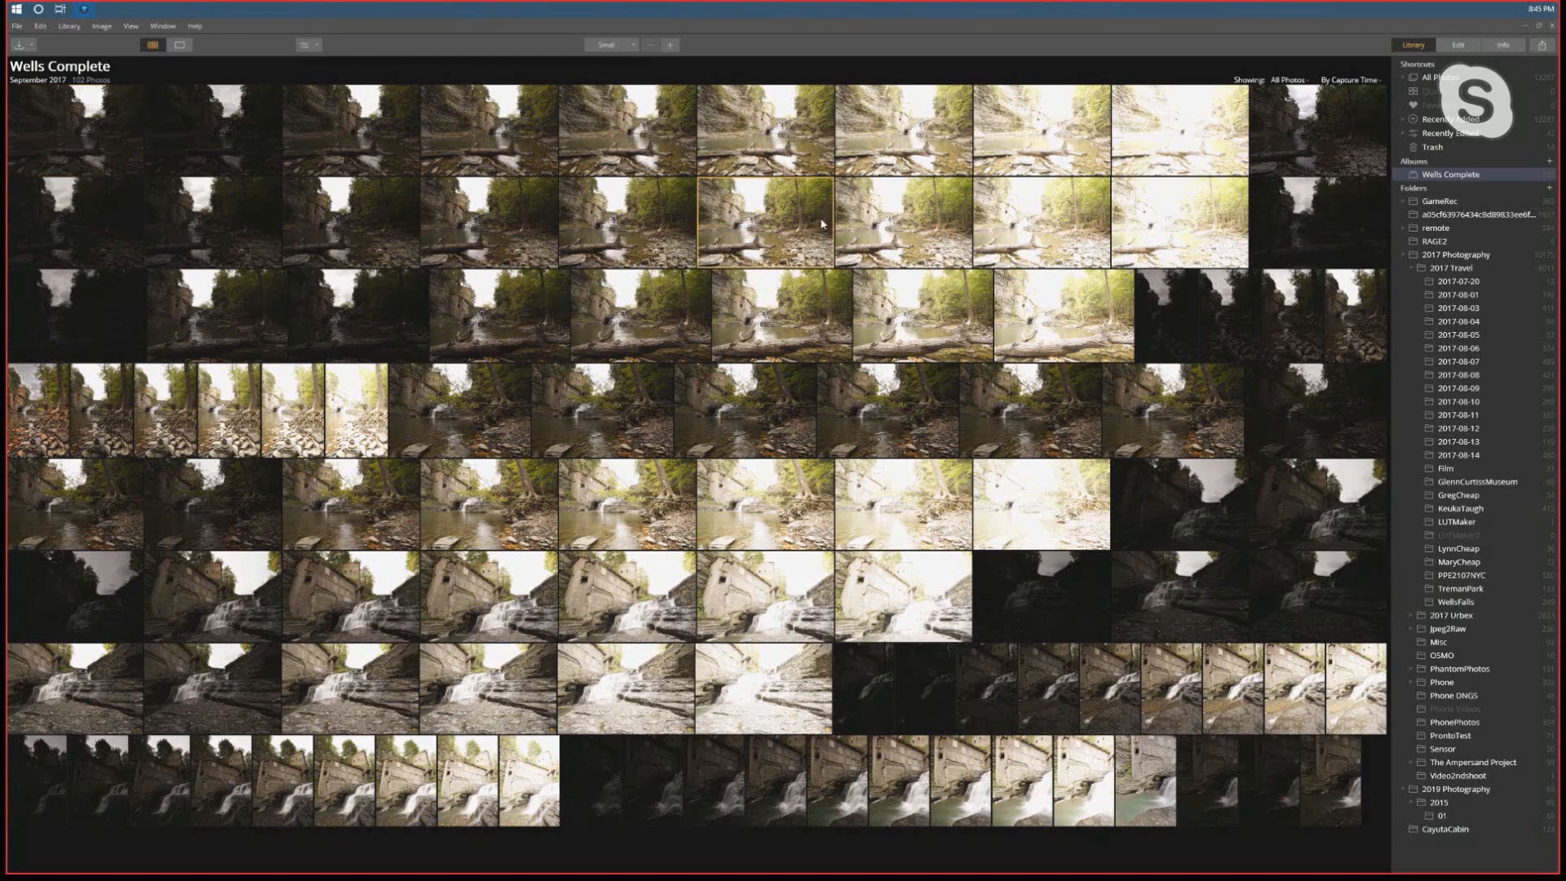
pyautogui.click(1402, 254)
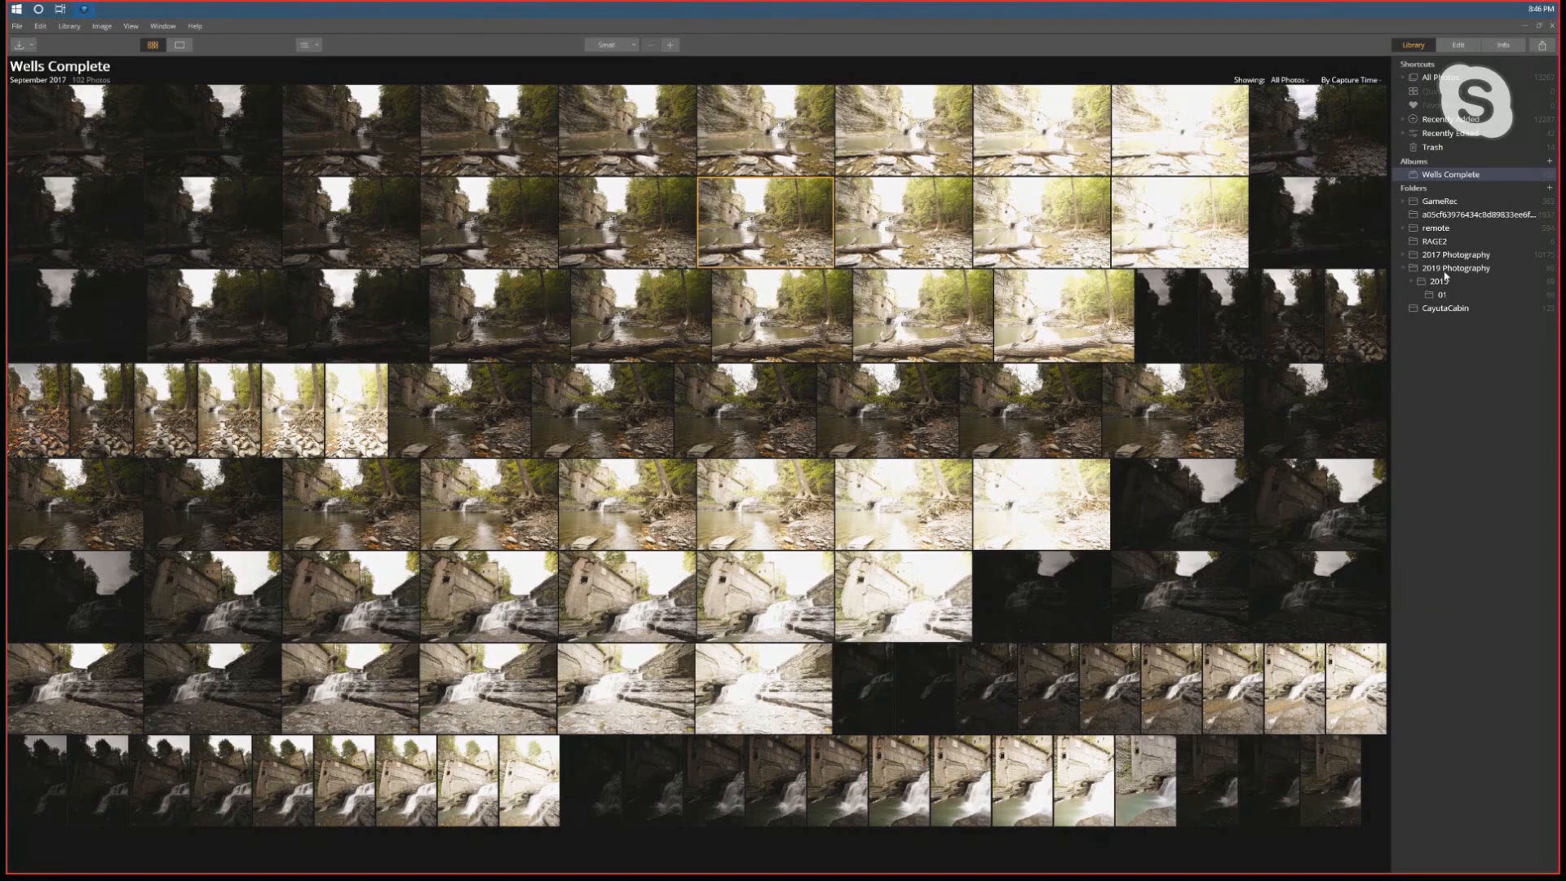
pyautogui.rightClick(731, 233)
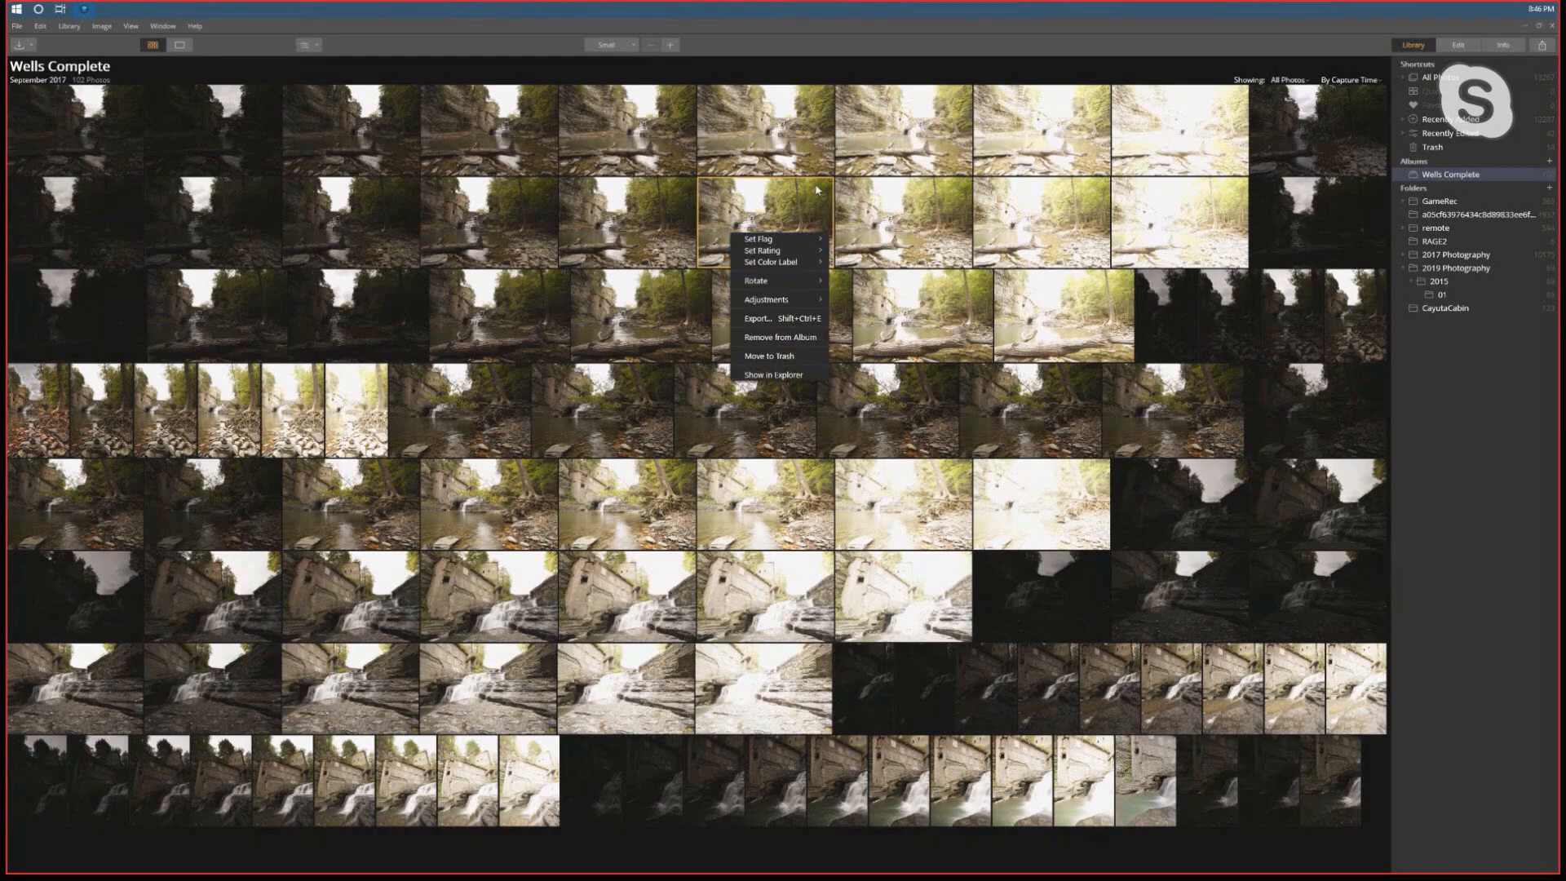
pyautogui.click(775, 210)
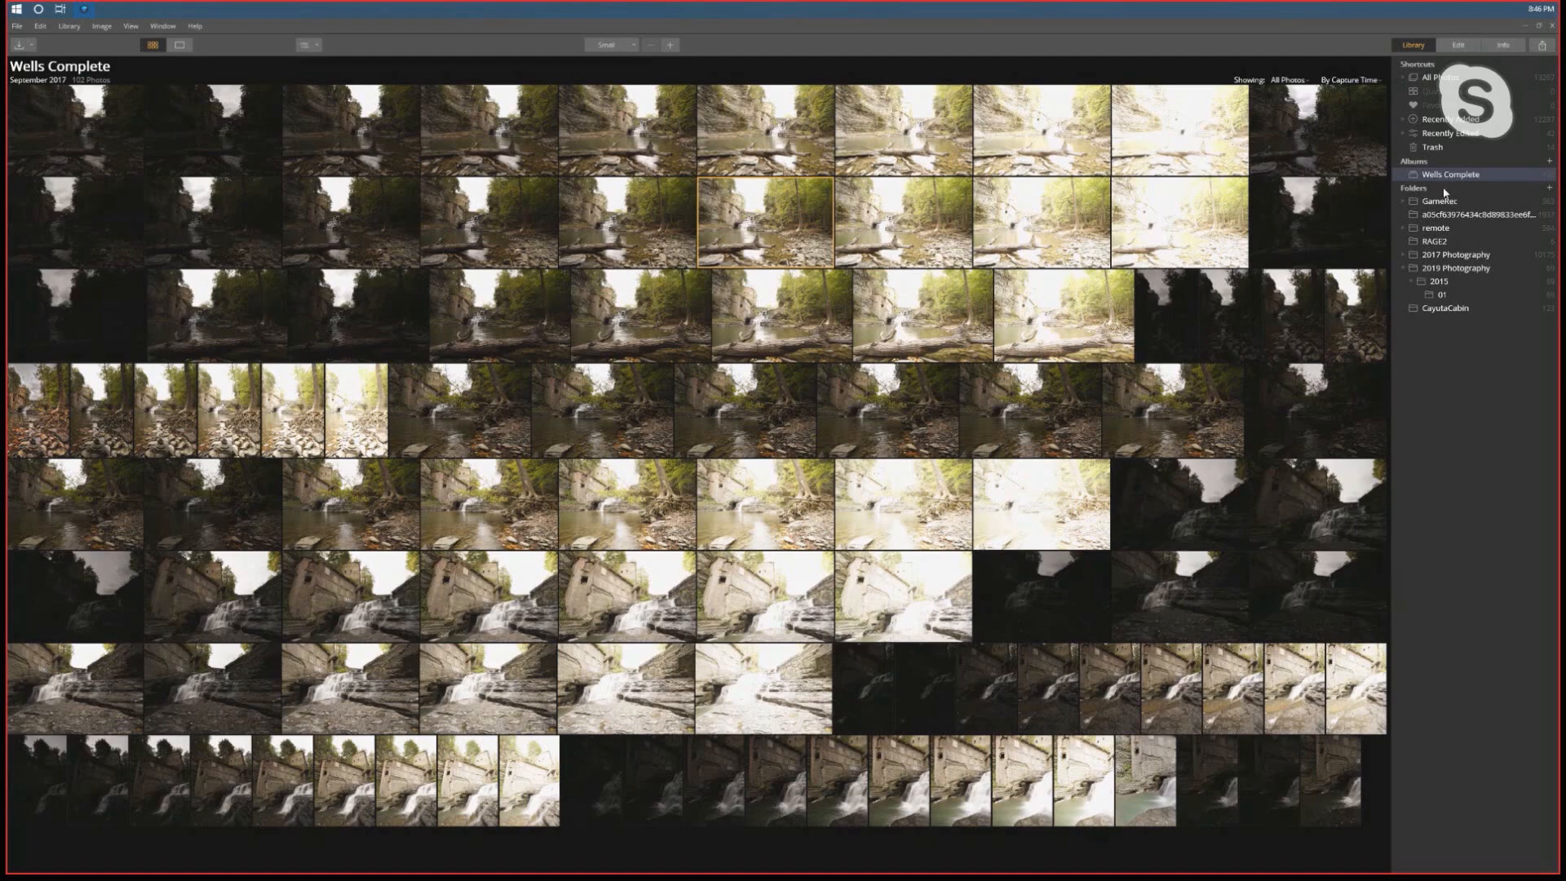
pyautogui.click(1404, 270)
pyautogui.click(1404, 269)
pyautogui.click(1404, 256)
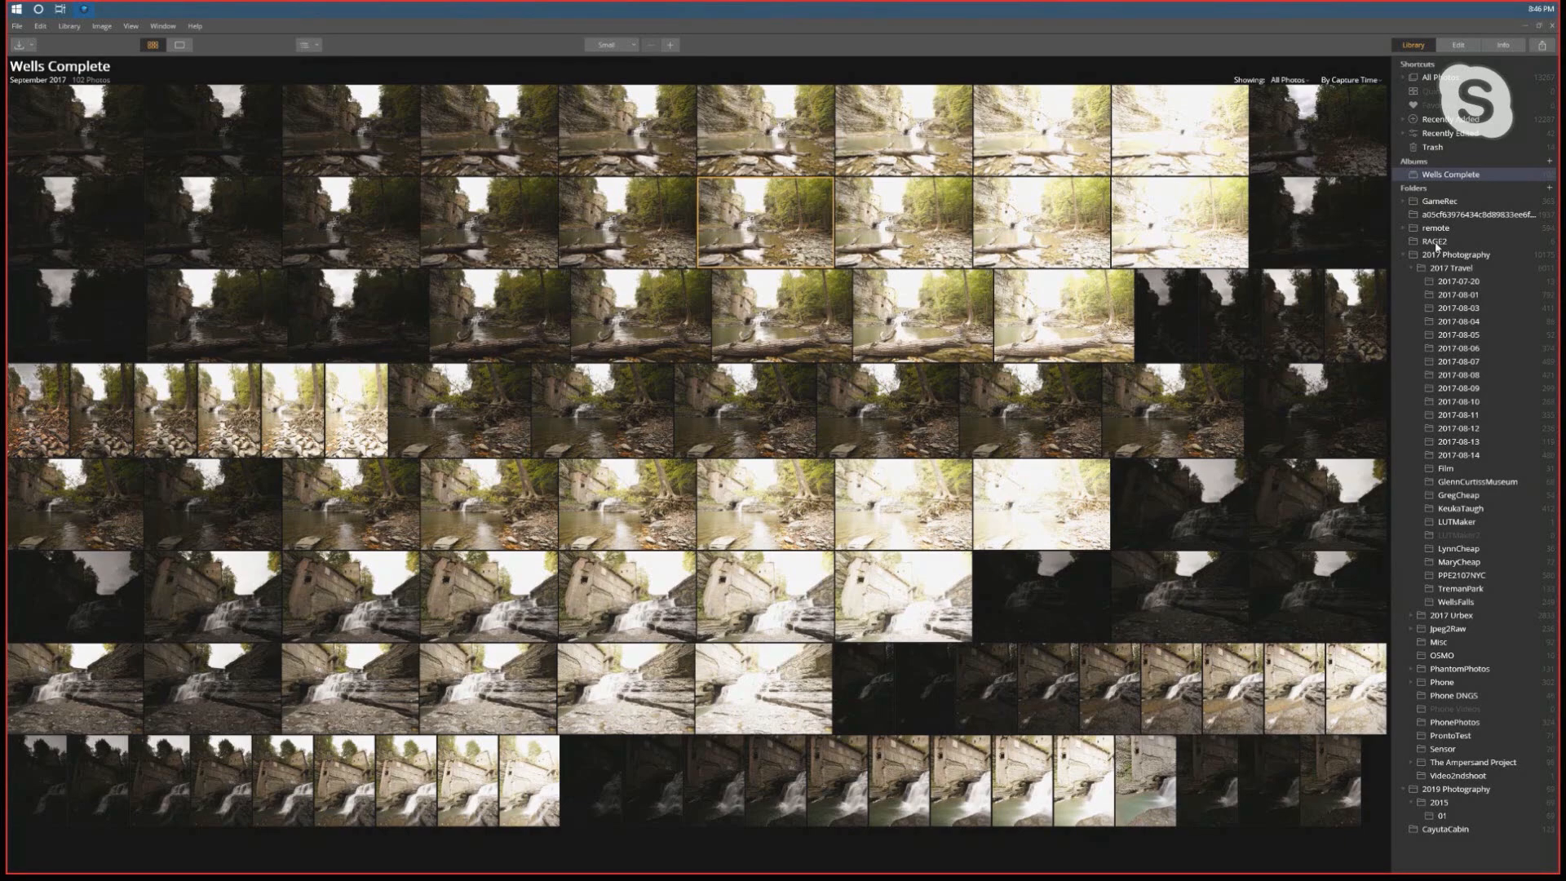
# Review the Recently Edited and Recently Added photos and the date groups listed under each shortcut
pyautogui.click(1442, 134)
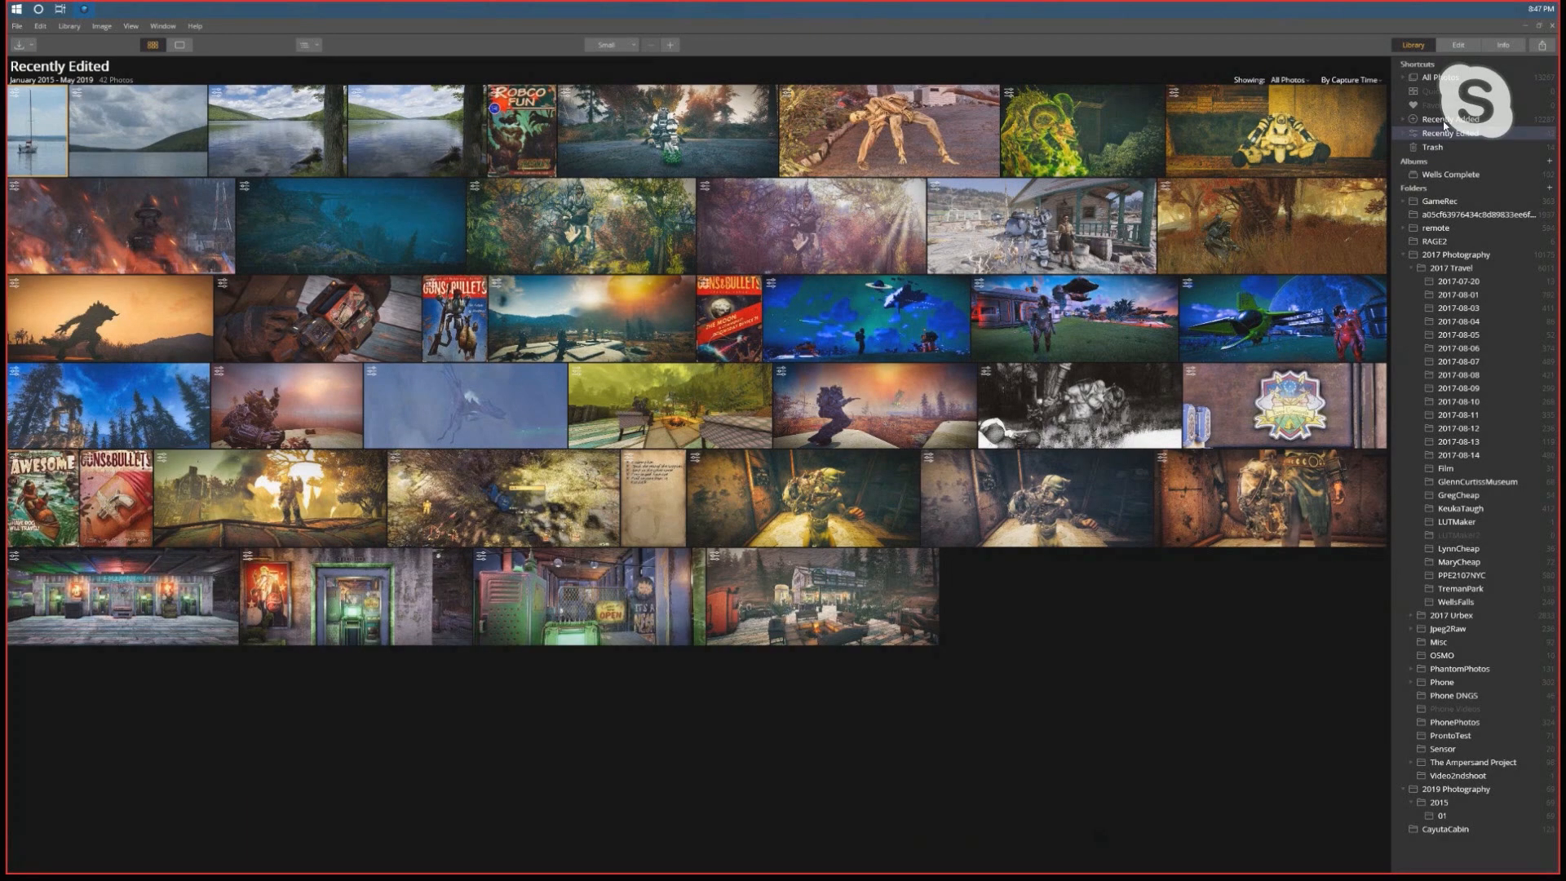
pyautogui.click(1444, 123)
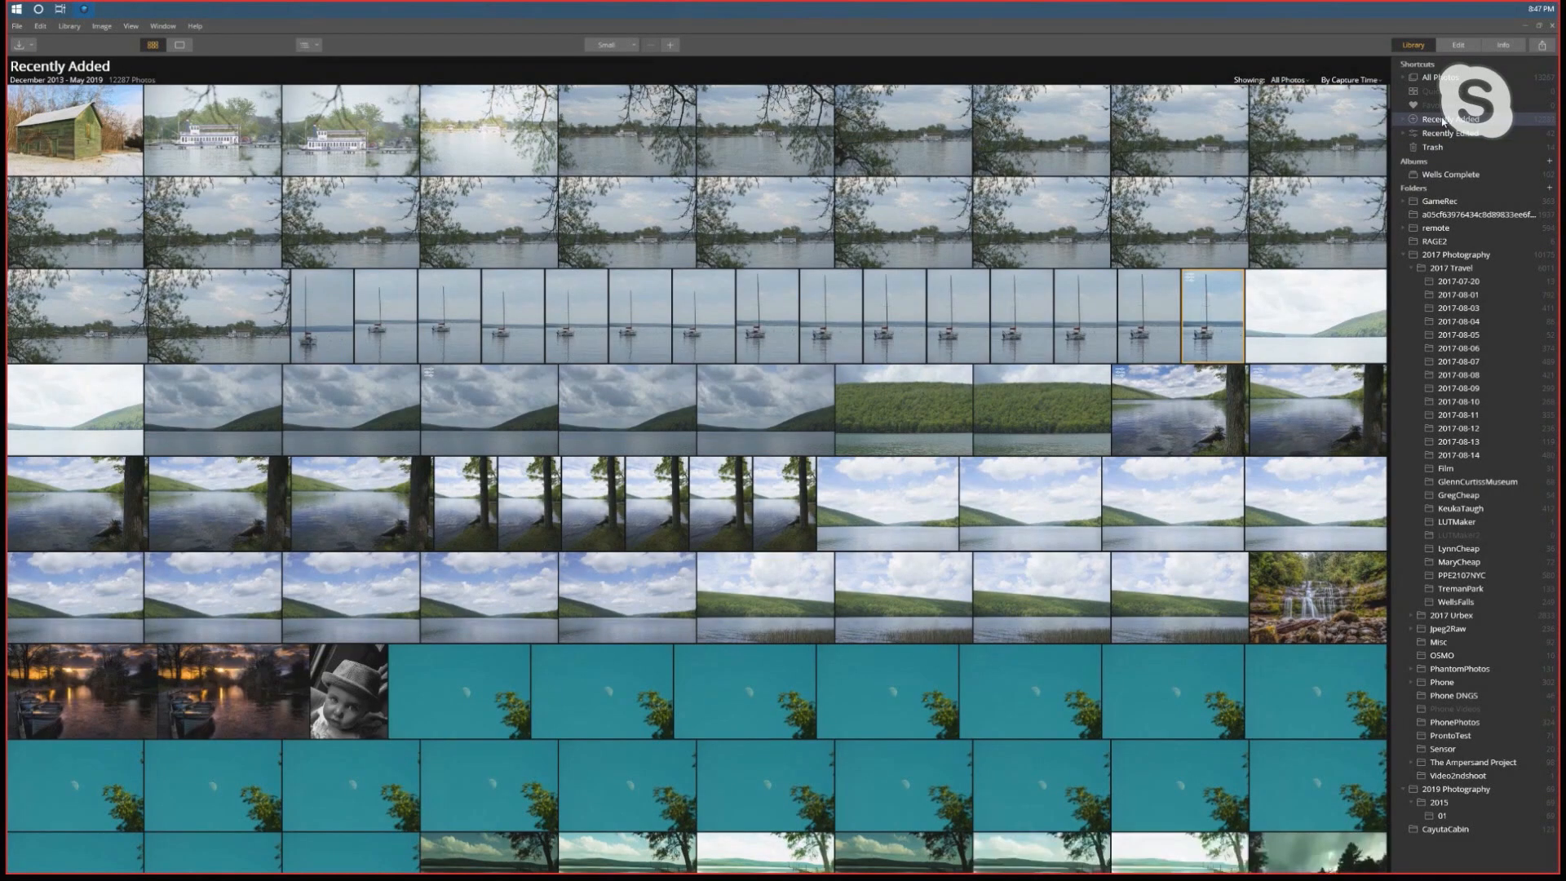
pyautogui.click(1401, 119)
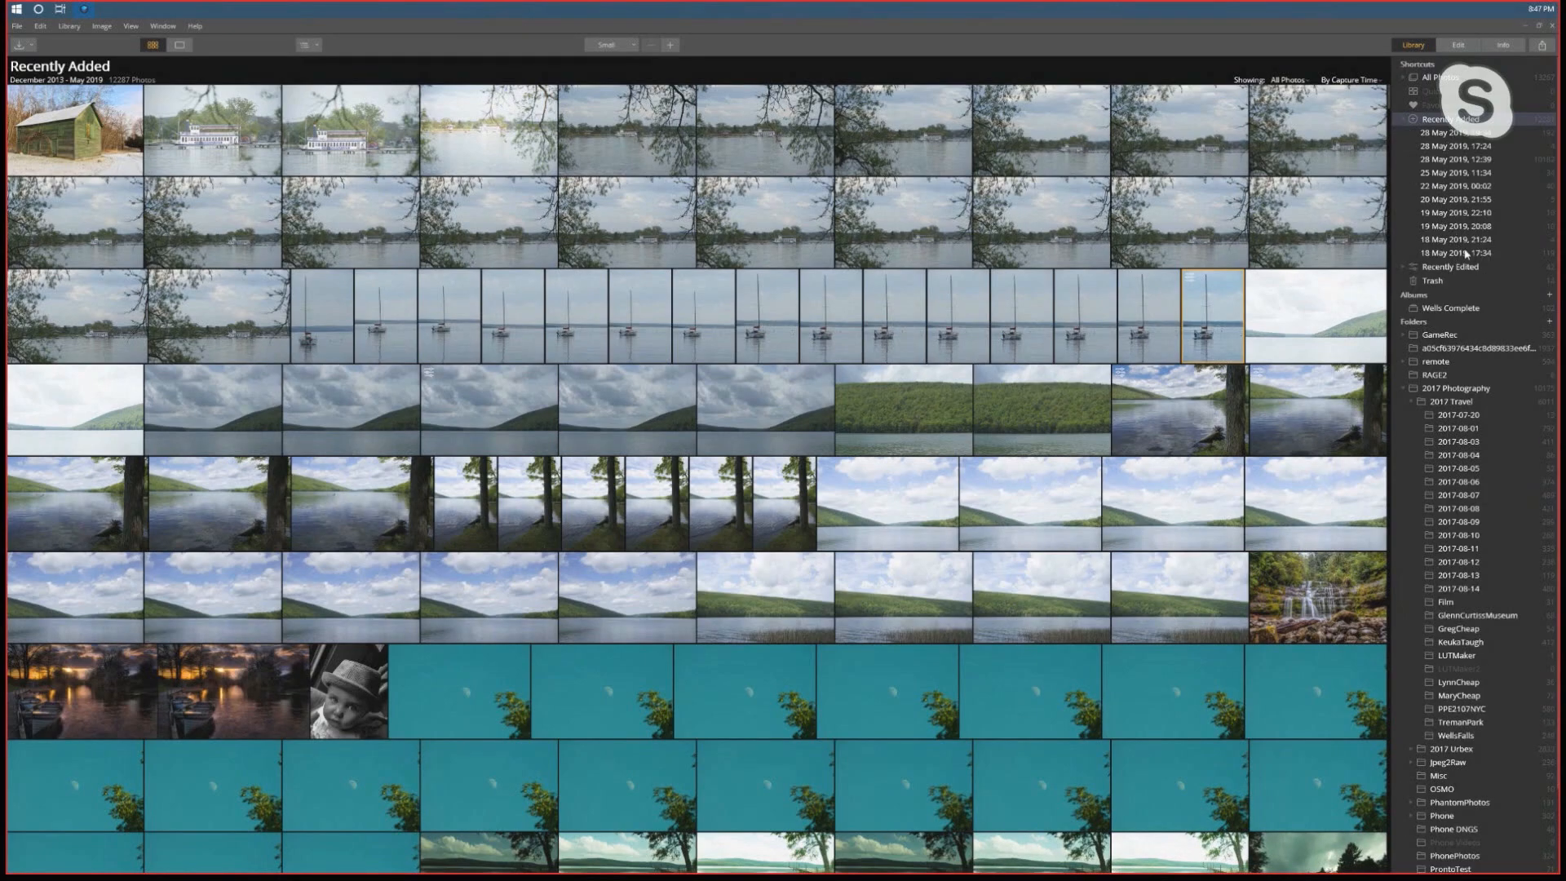
pyautogui.click(1404, 120)
pyautogui.click(1404, 133)
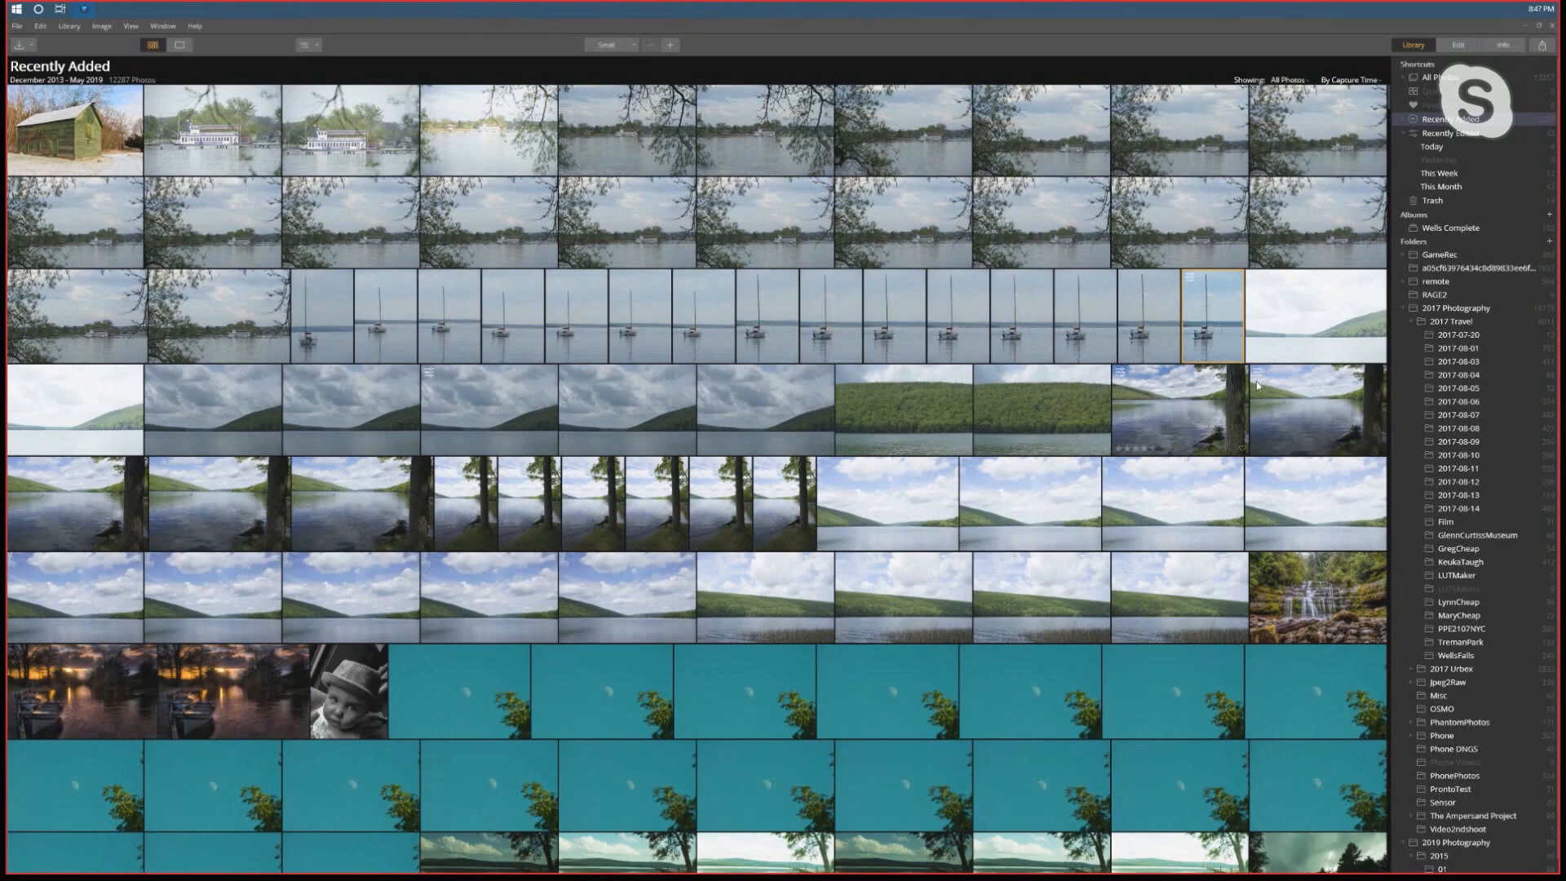
# Open the WellsFalls folder and show the camera information for its first photo
pyautogui.click(1457, 653)
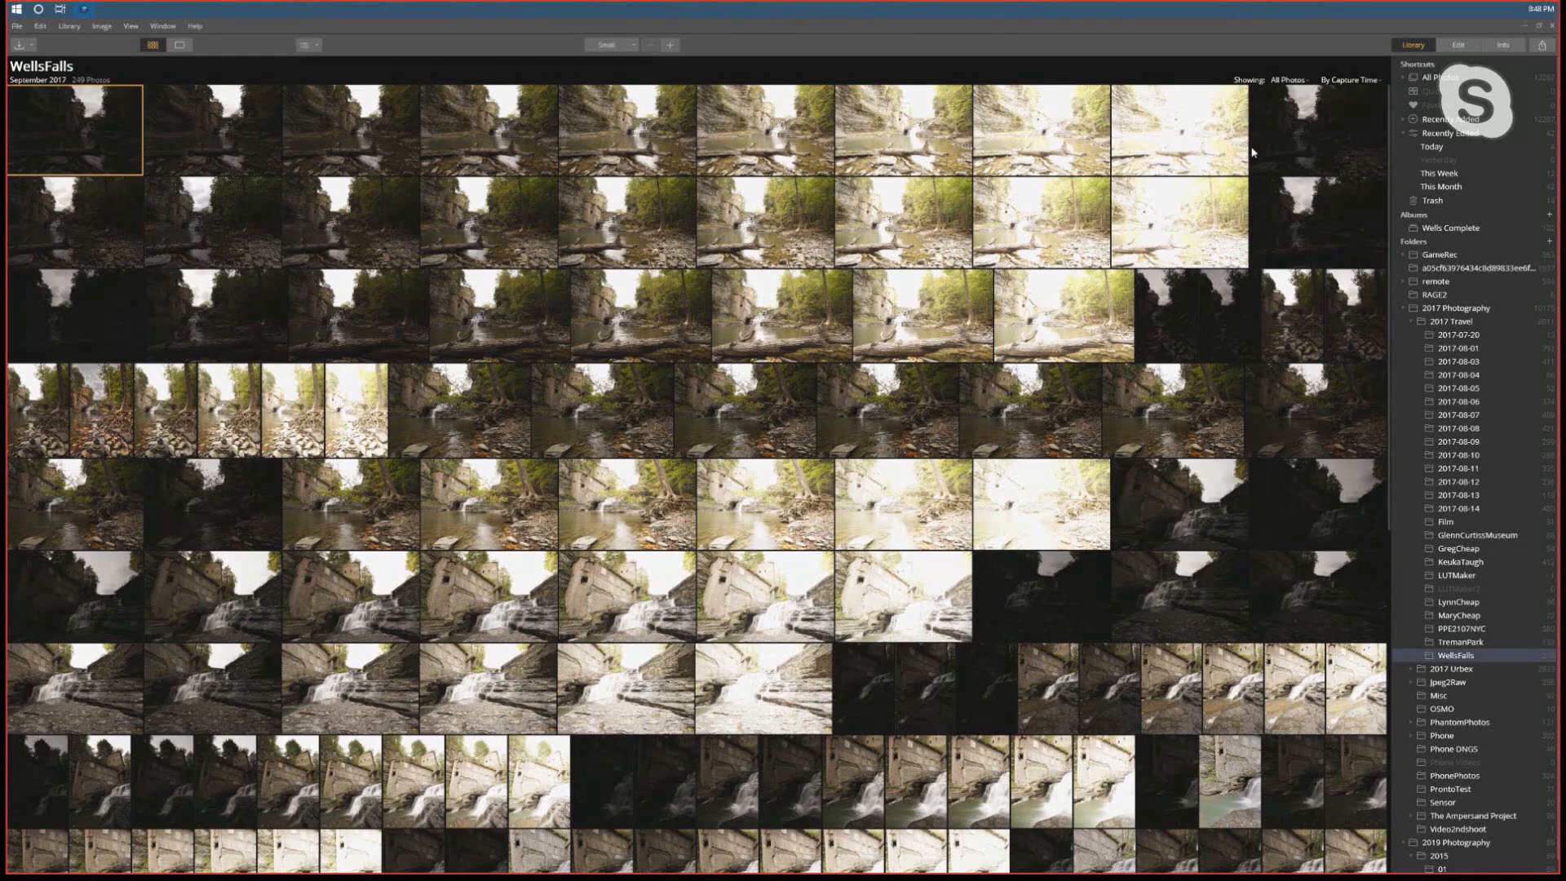
pyautogui.click(1504, 46)
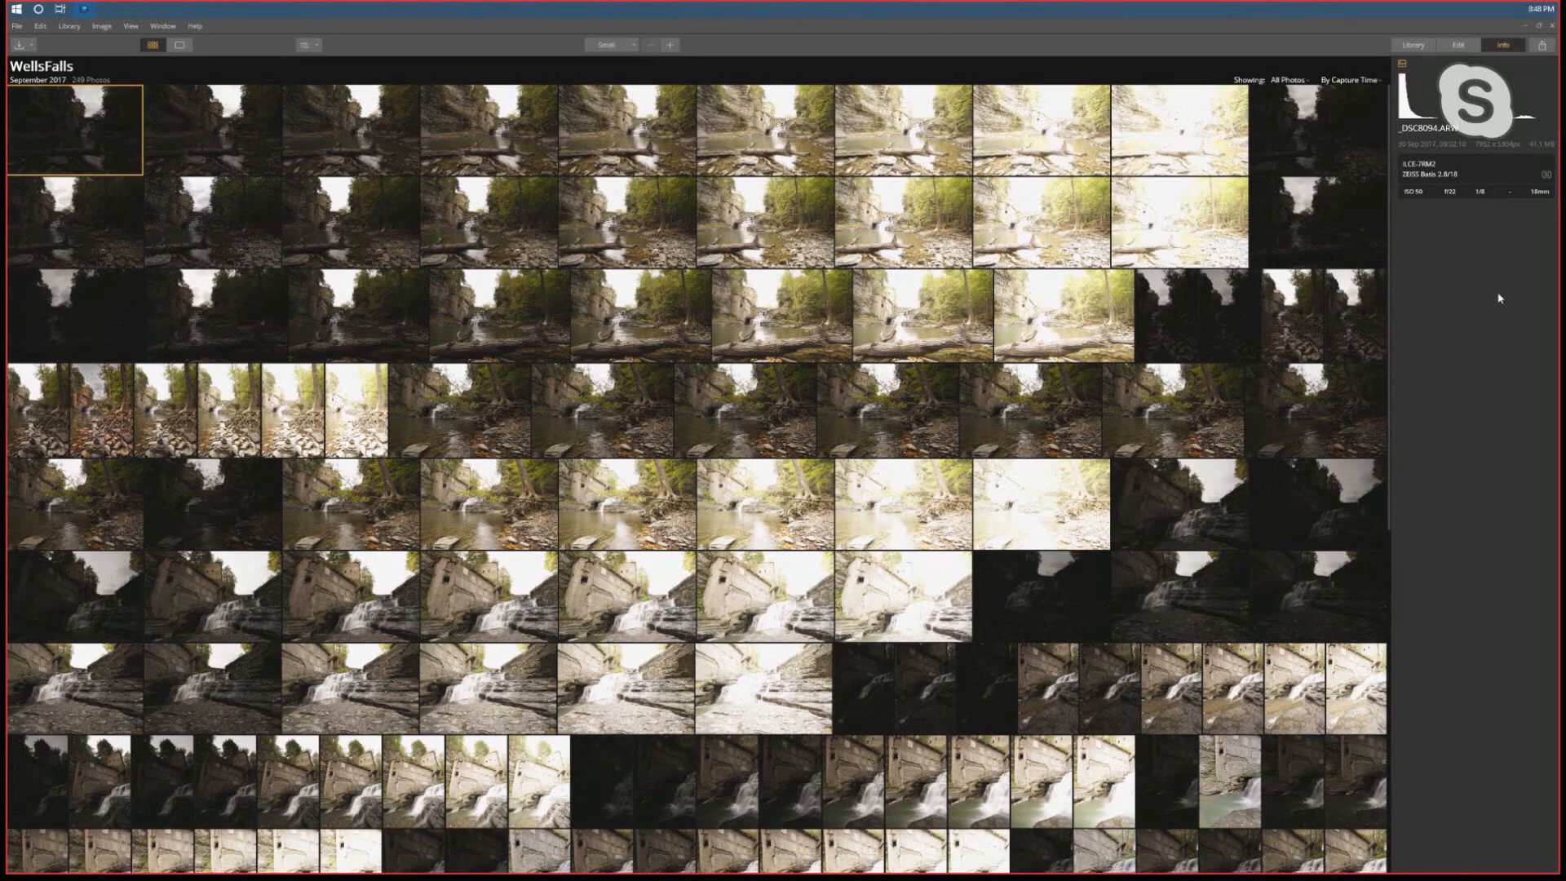
pyautogui.click(131, 26)
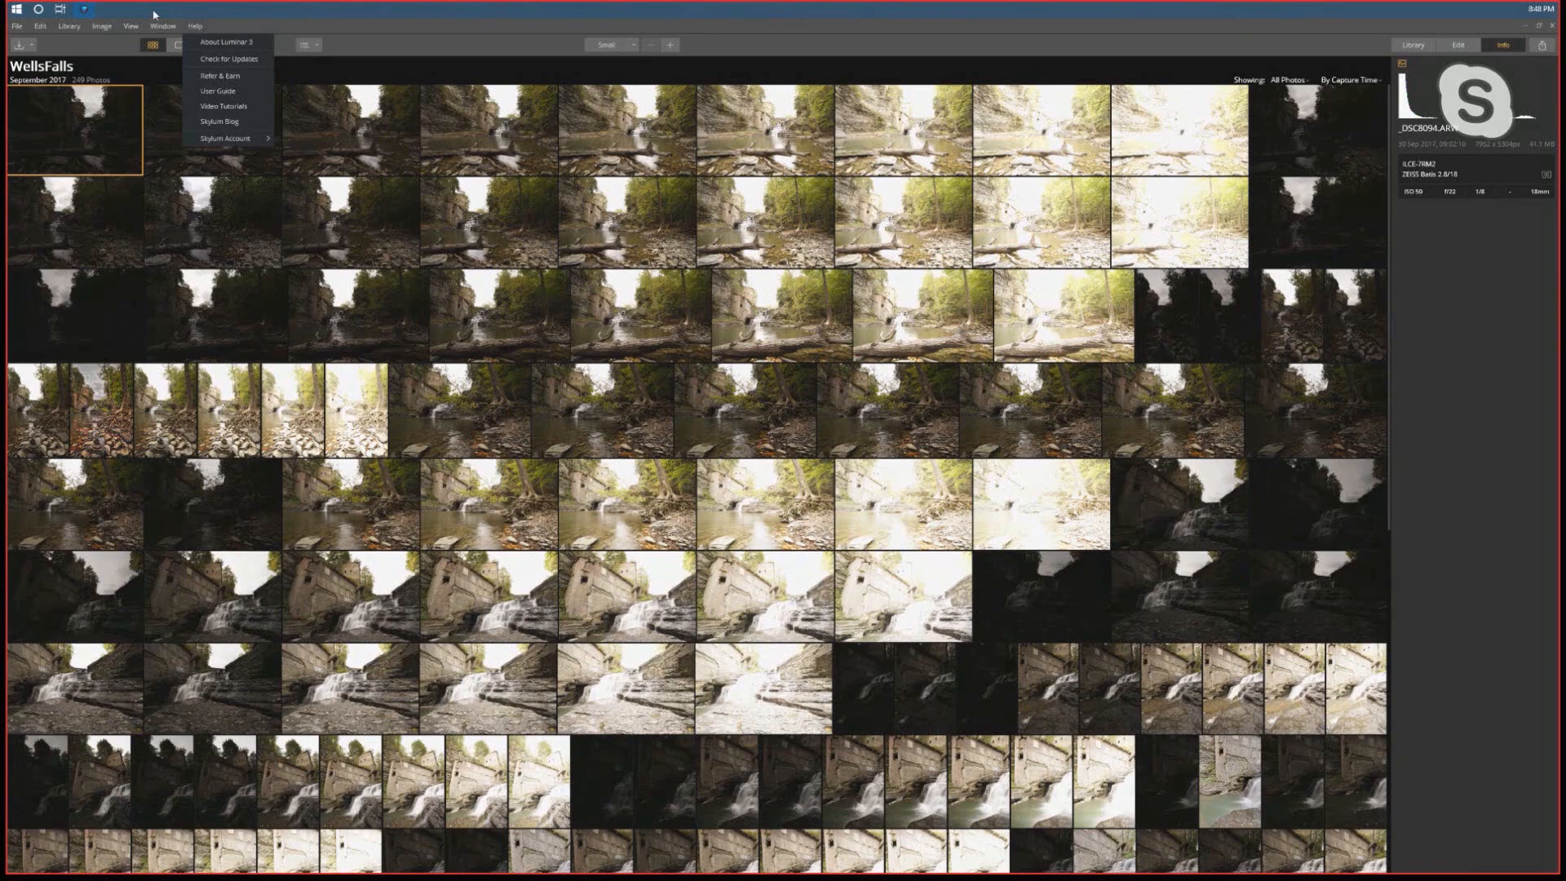
pyautogui.moveTo(163, 27)
pyautogui.click(108, 27)
pyautogui.moveTo(79, 33)
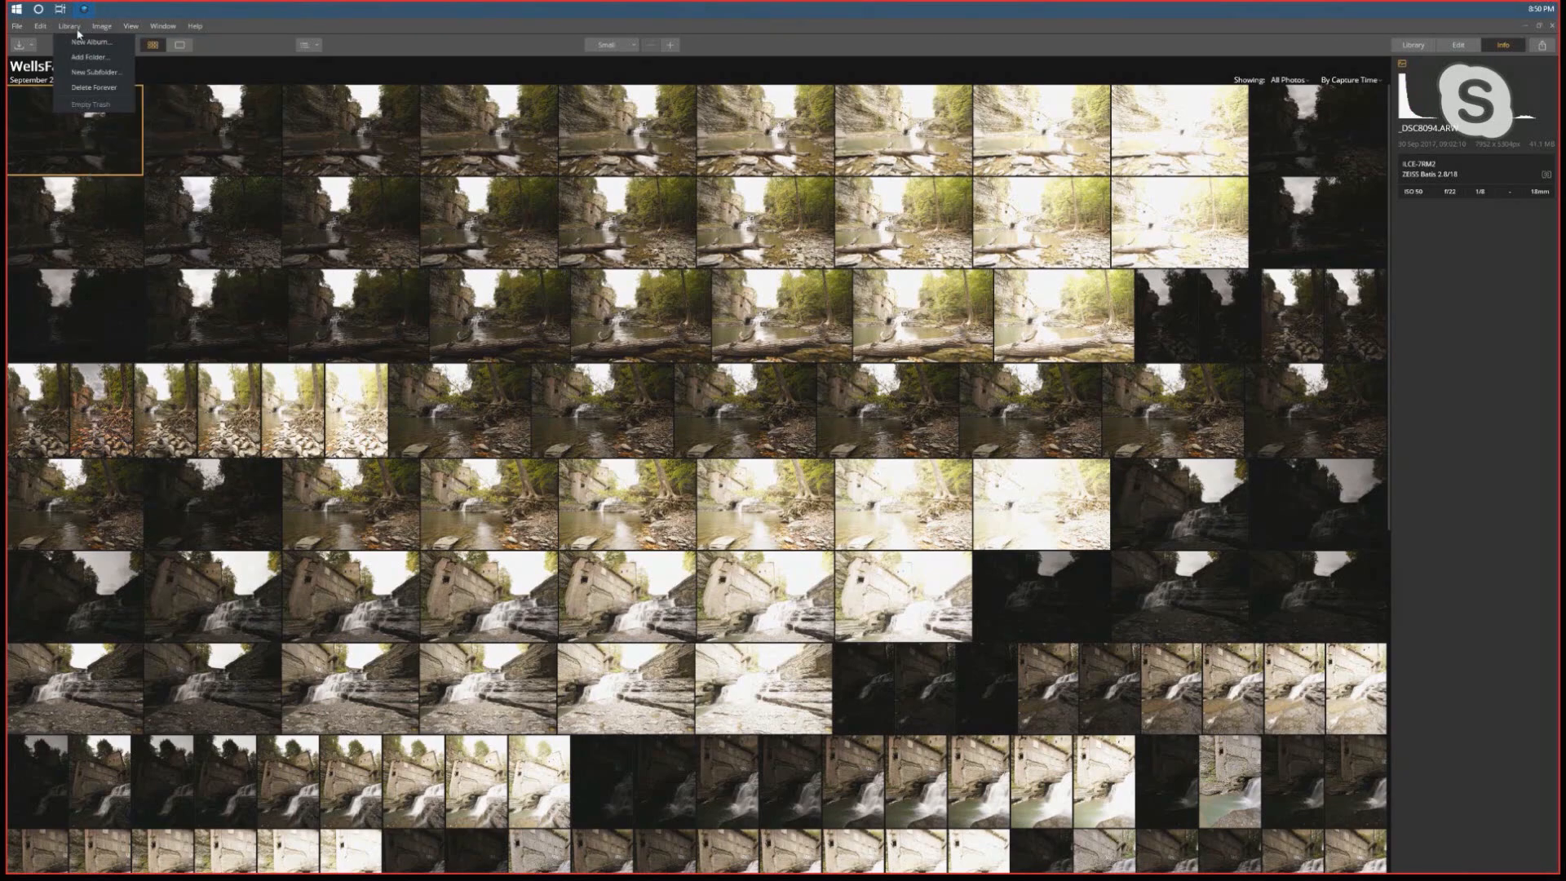
pyautogui.click(22, 27)
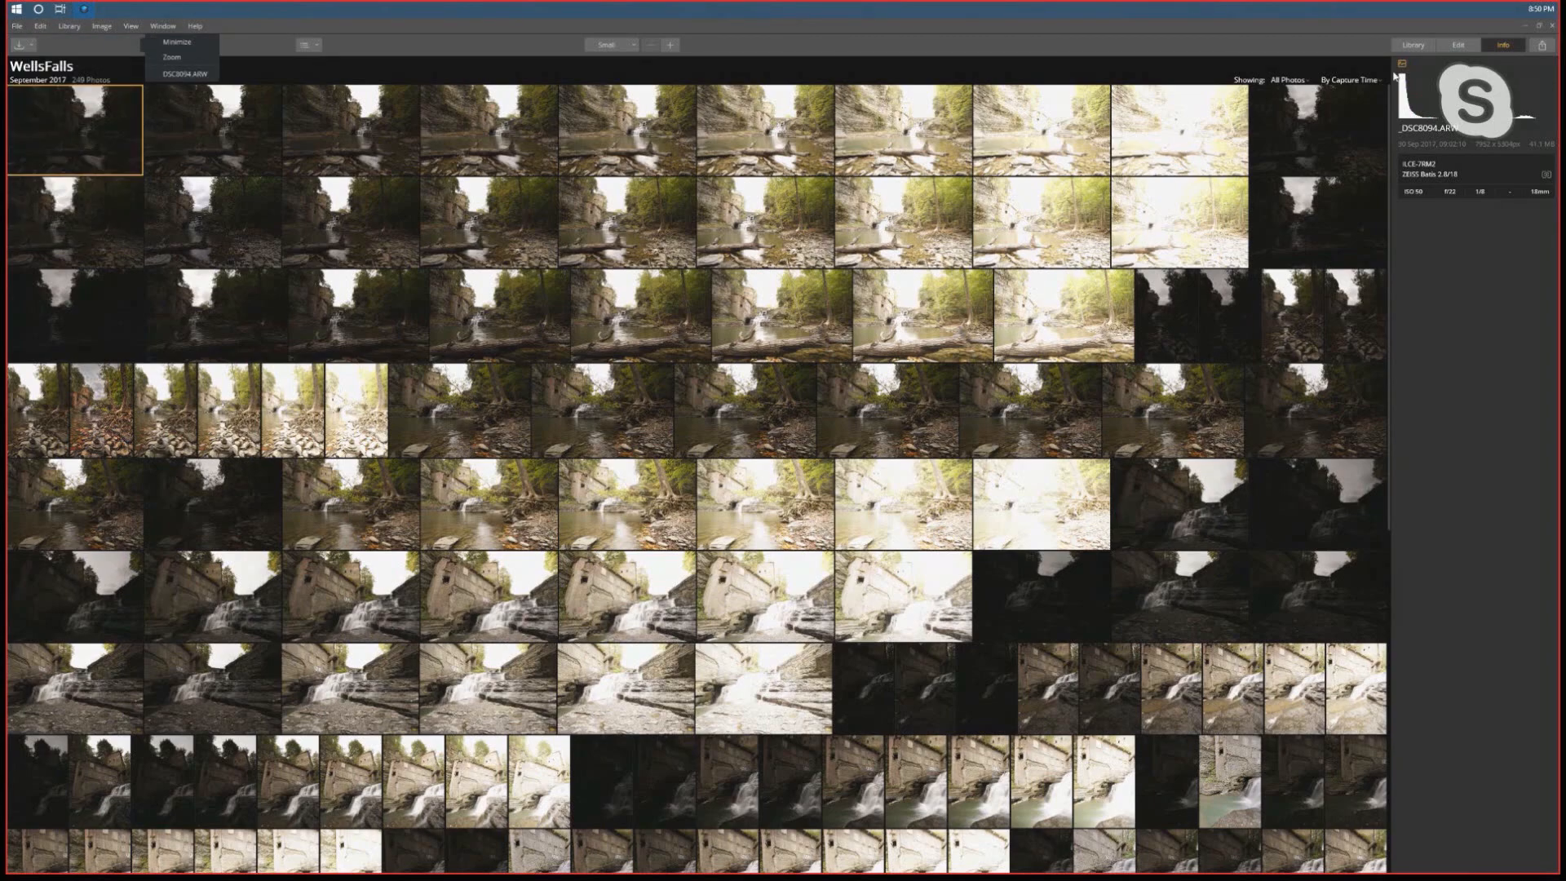
# Open the first WellsFalls photo for editing and set its Accent AI Filter 2.0 Boost to 100
pyautogui.click(1458, 49)
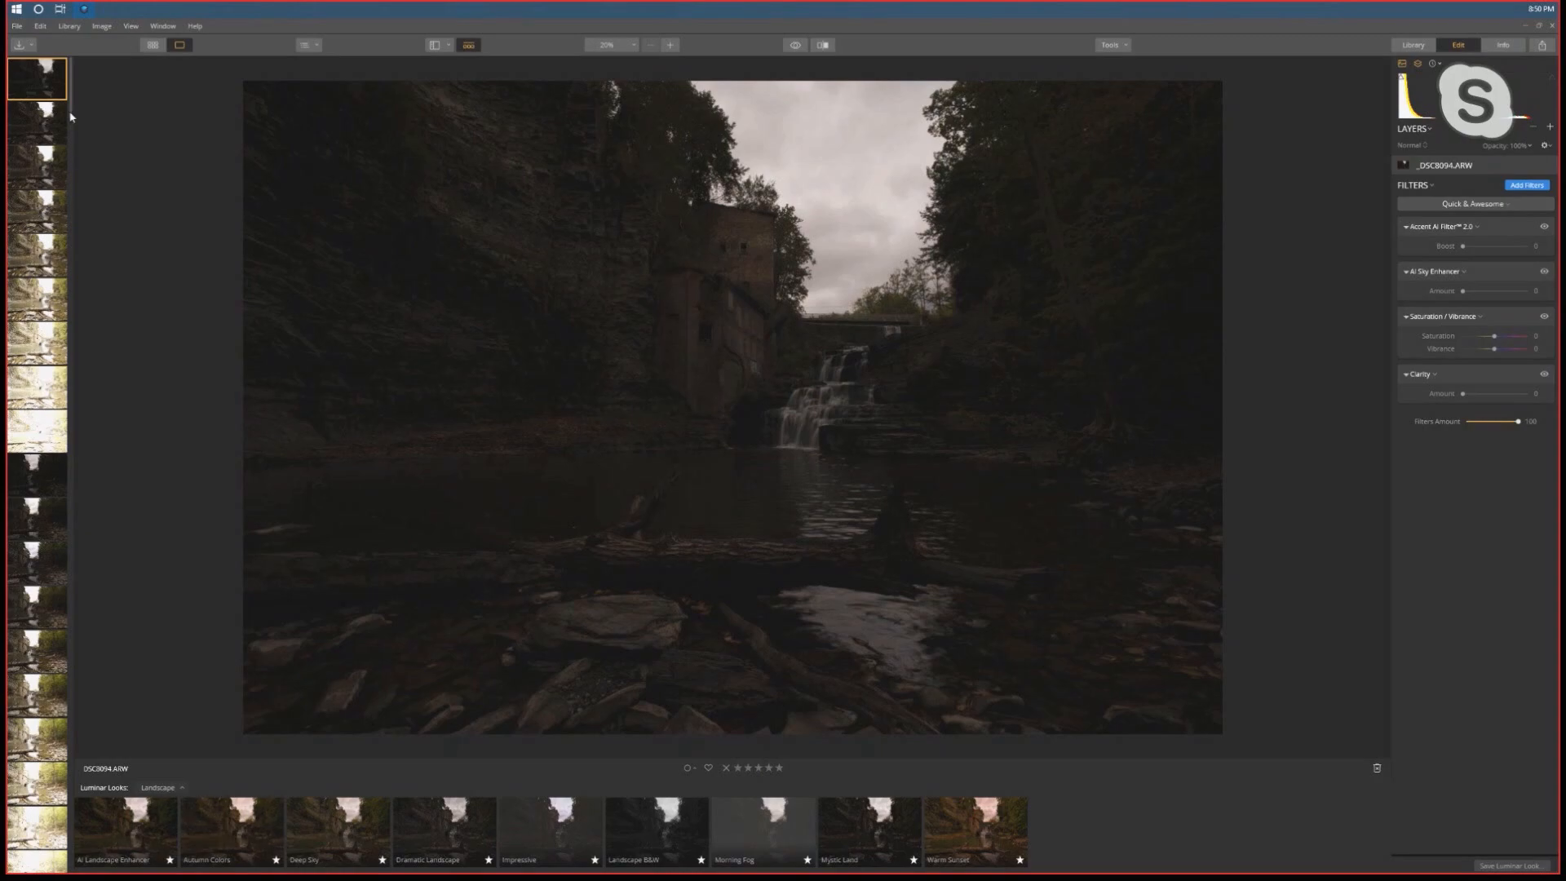
pyautogui.scroll(-5, 70, 118)
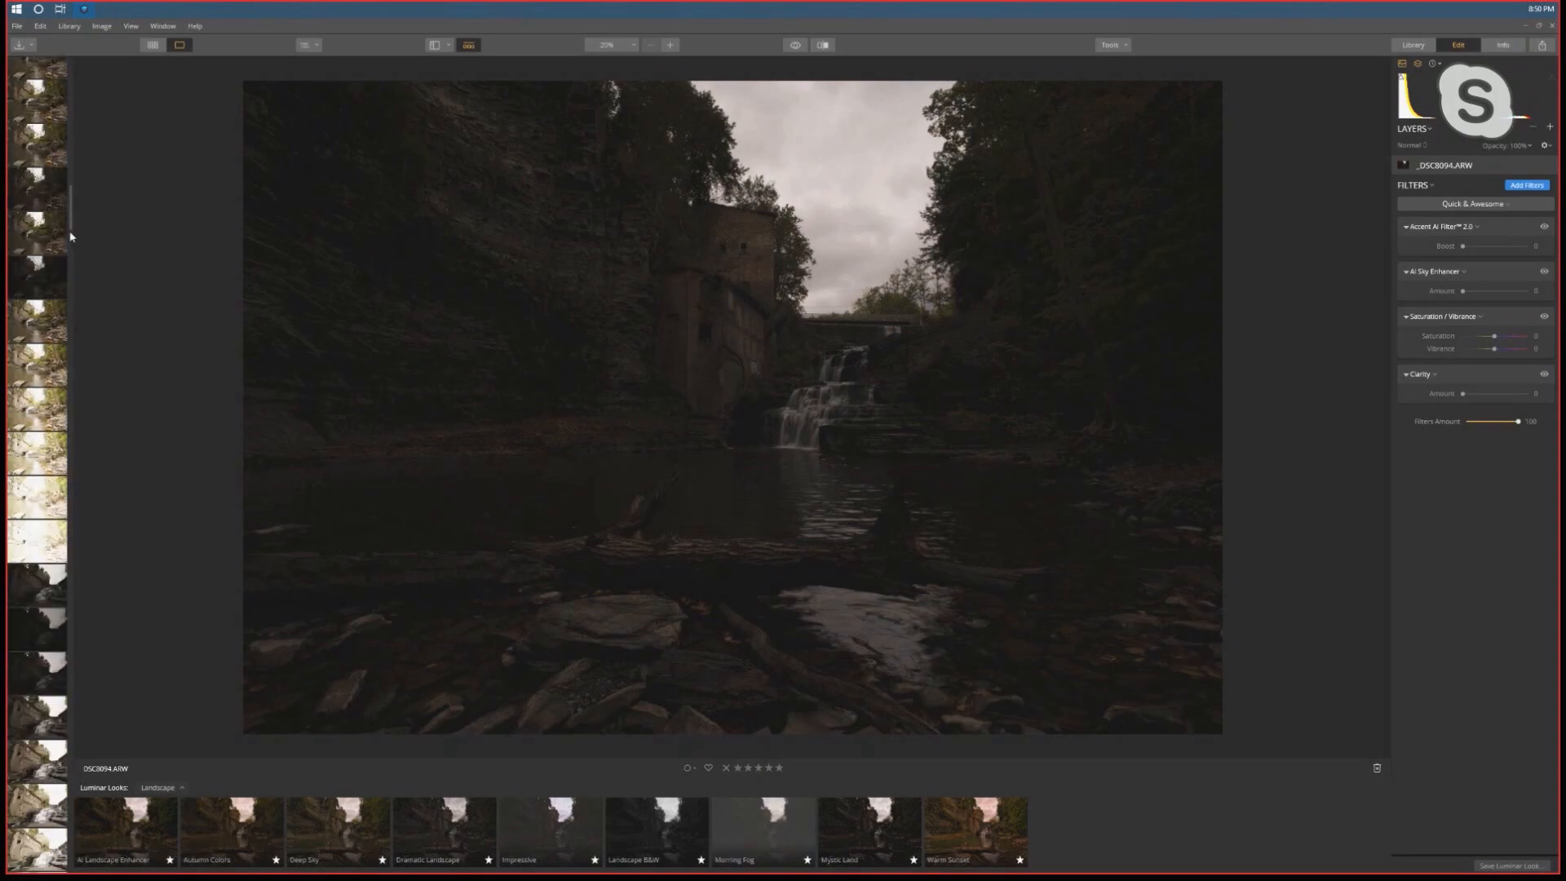
pyautogui.scroll(-3, 70, 118)
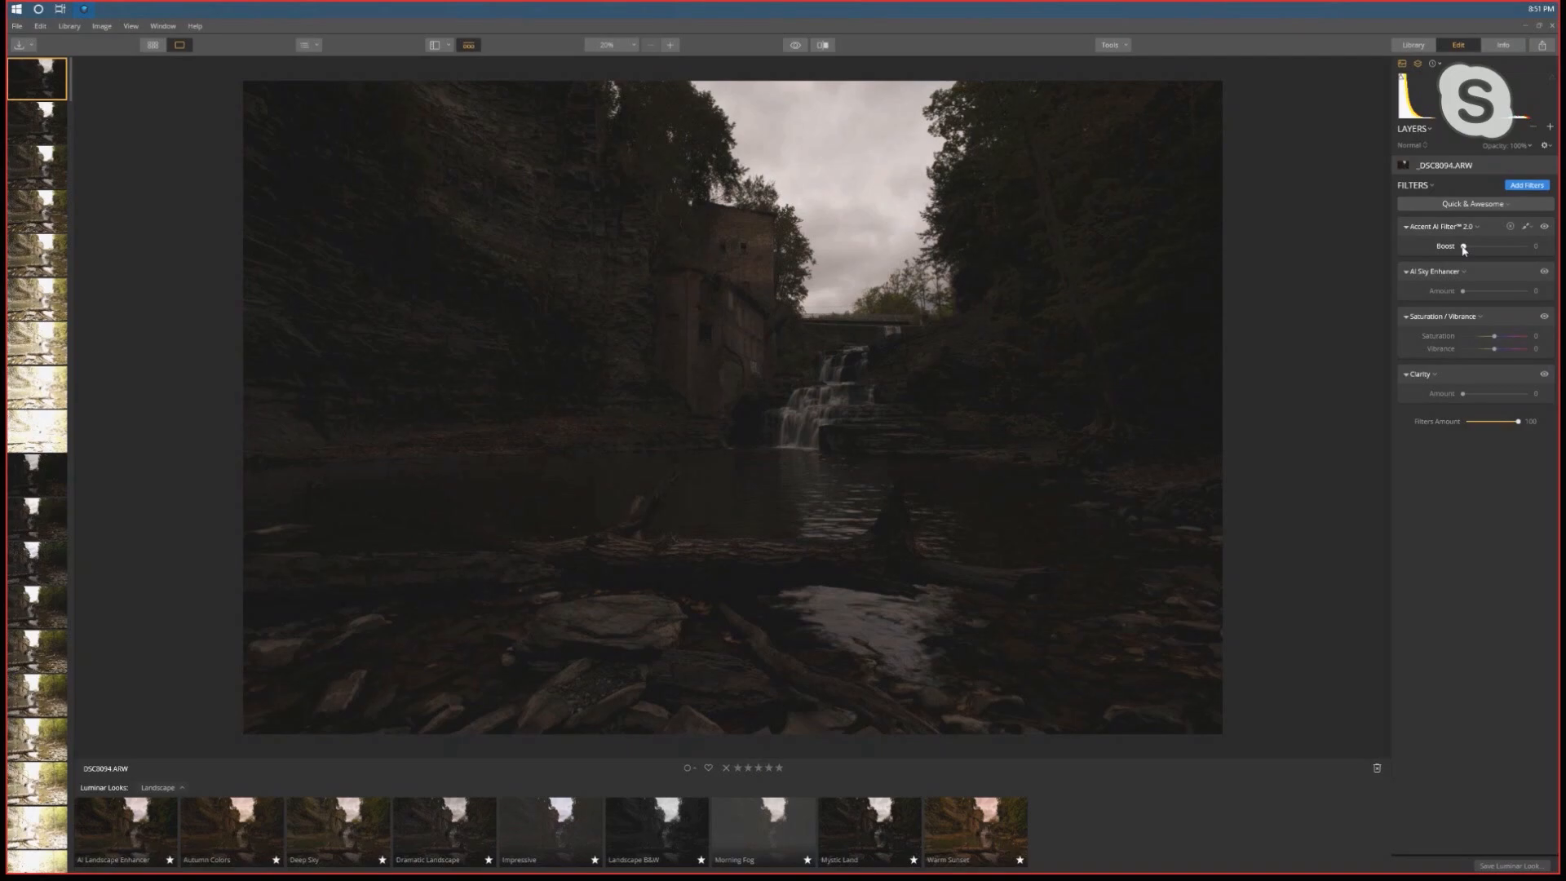
pyautogui.moveTo(1464, 247); pyautogui.dragTo(1527, 246)
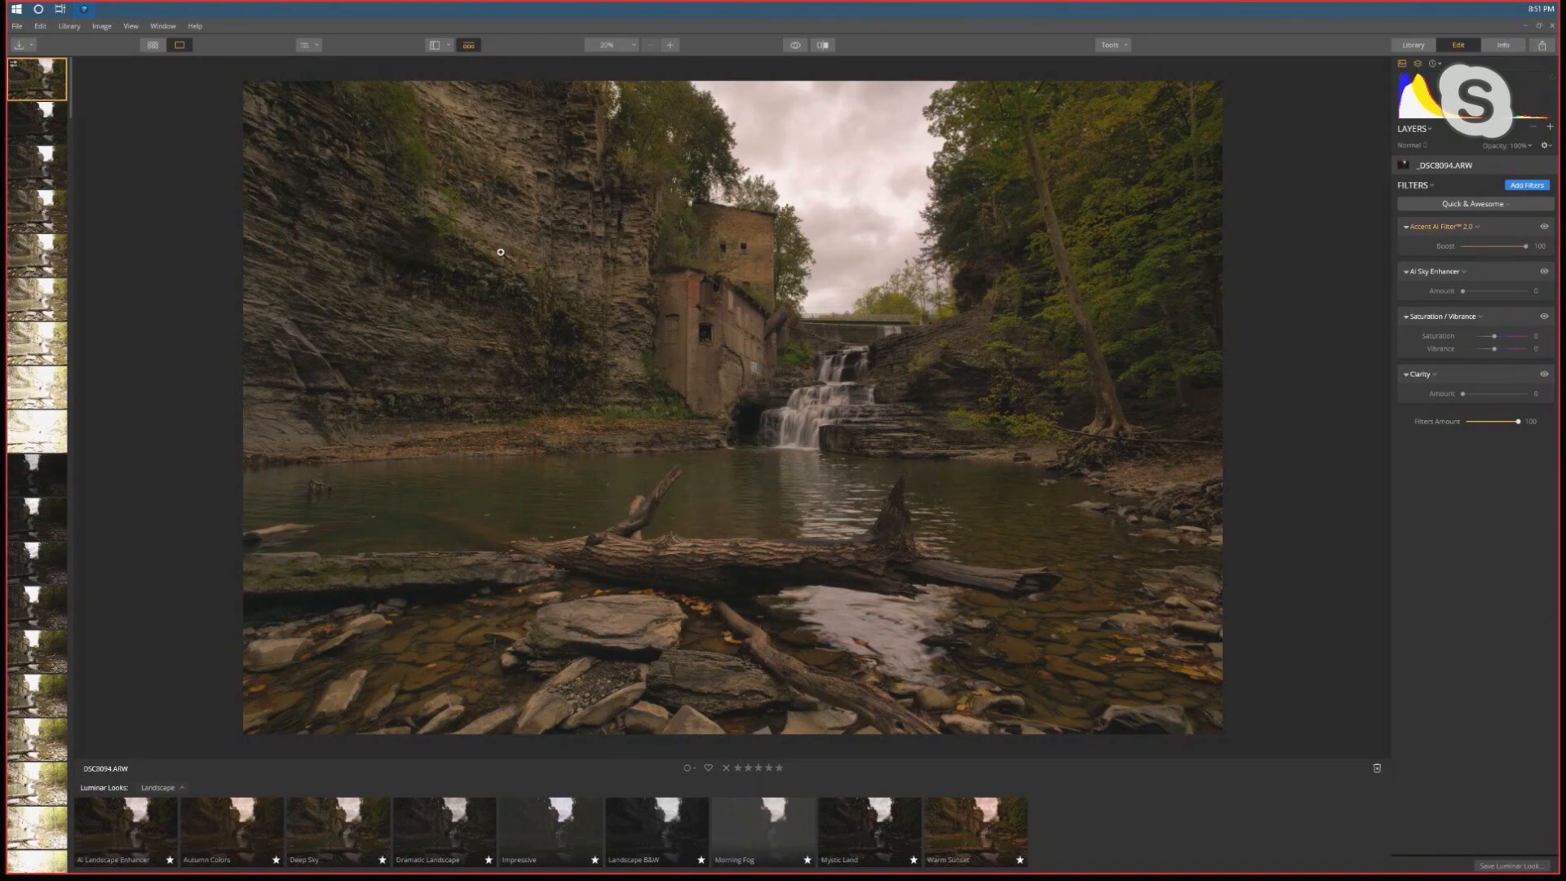
# Copy the adjustments from the edited first WellsFalls photo
pyautogui.rightClick(48, 82)
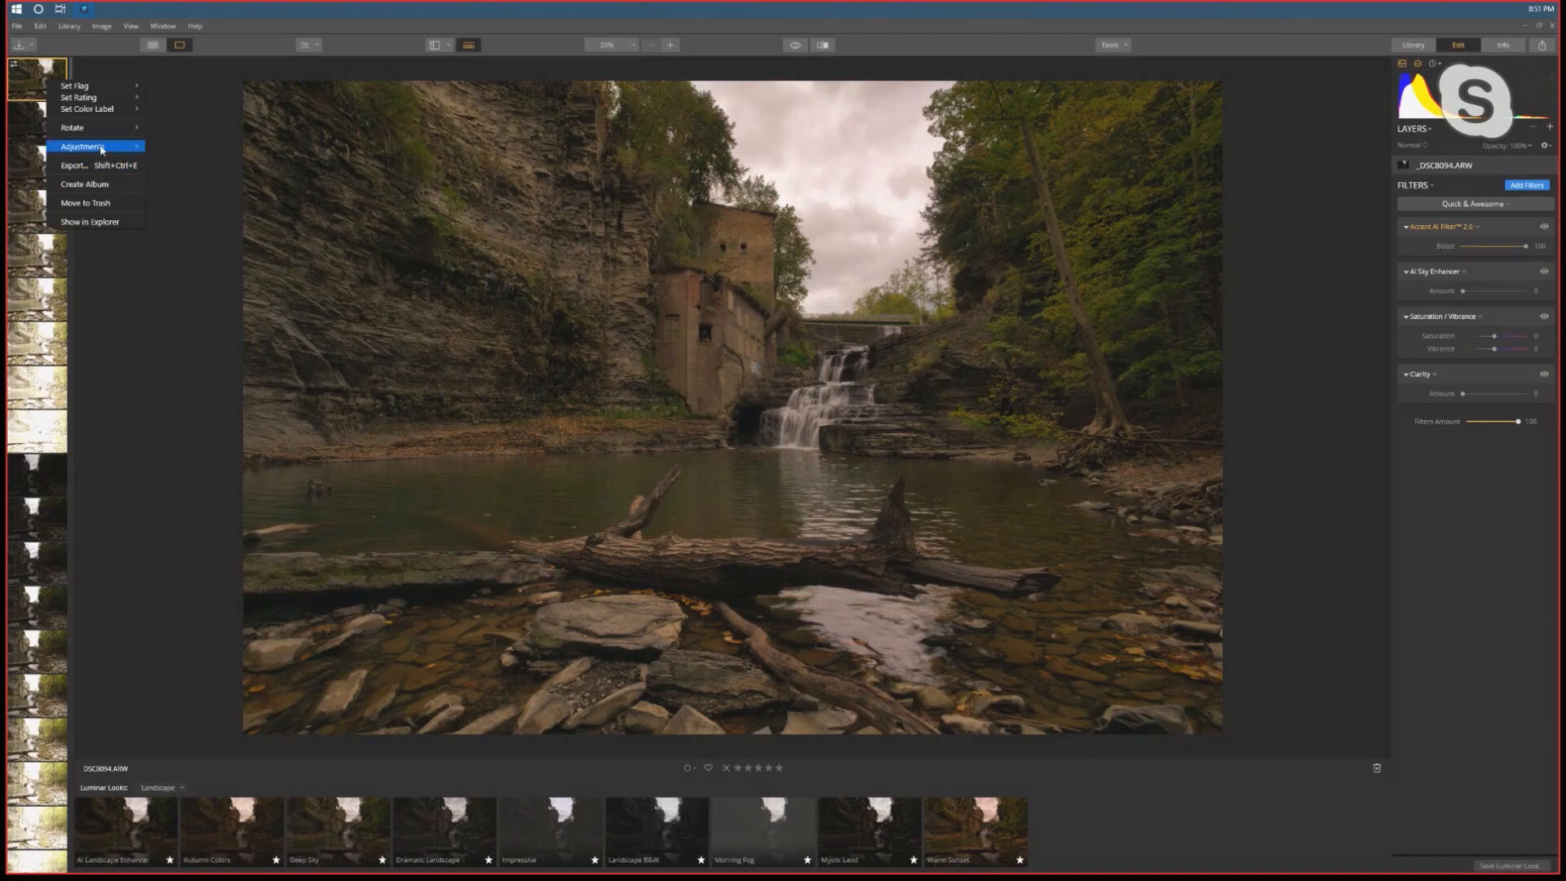
pyautogui.moveTo(102, 154)
pyautogui.click(181, 177)
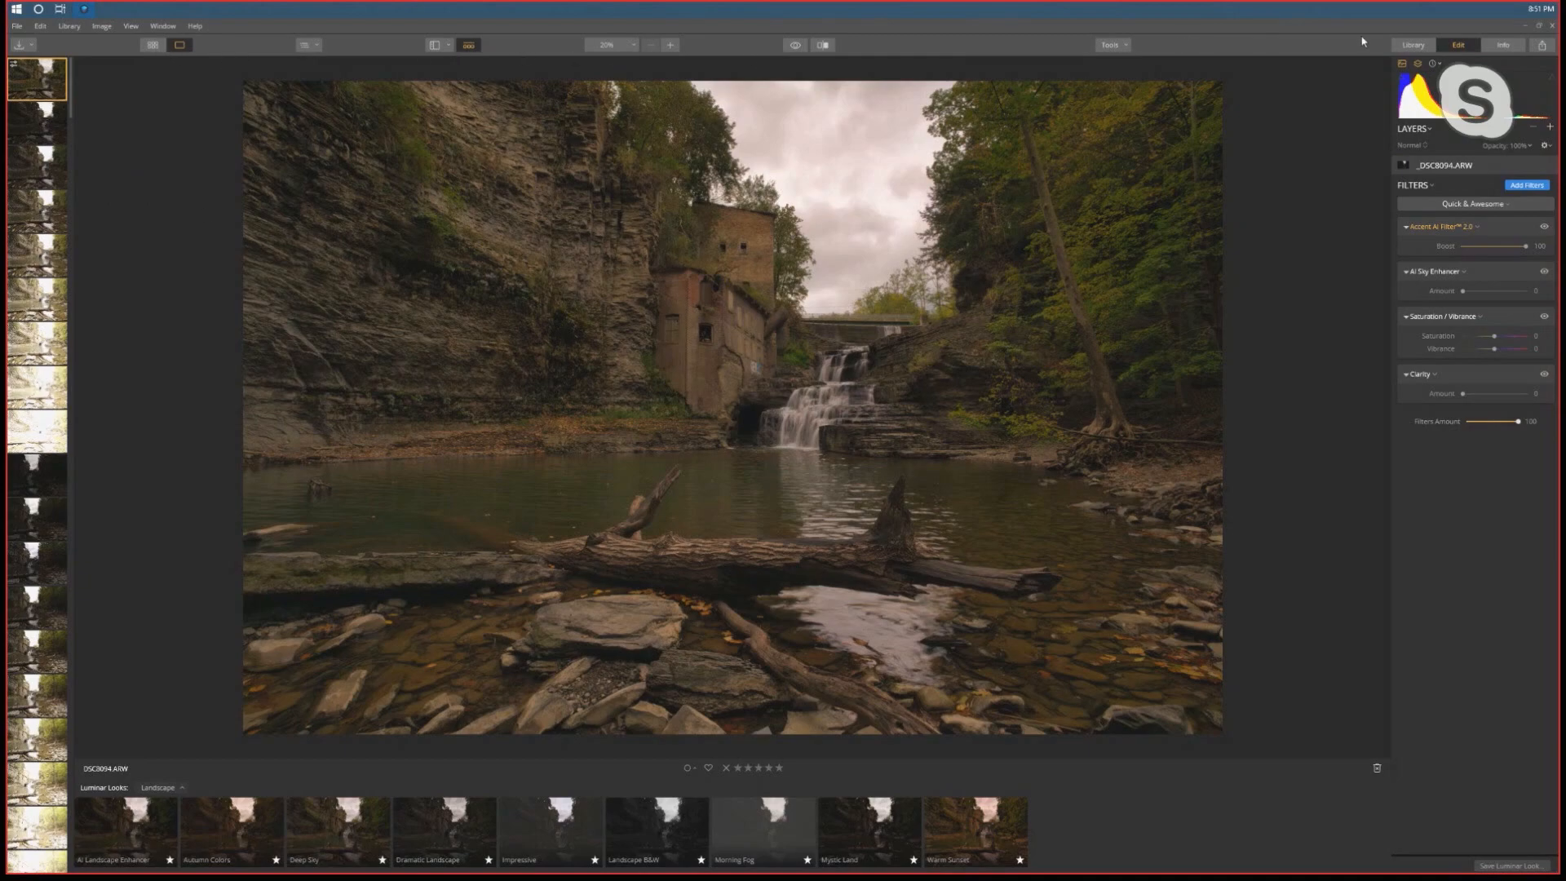
# Return to the WellsFalls photo grid and enlarge the thumbnails to the Largest size
pyautogui.click(1412, 46)
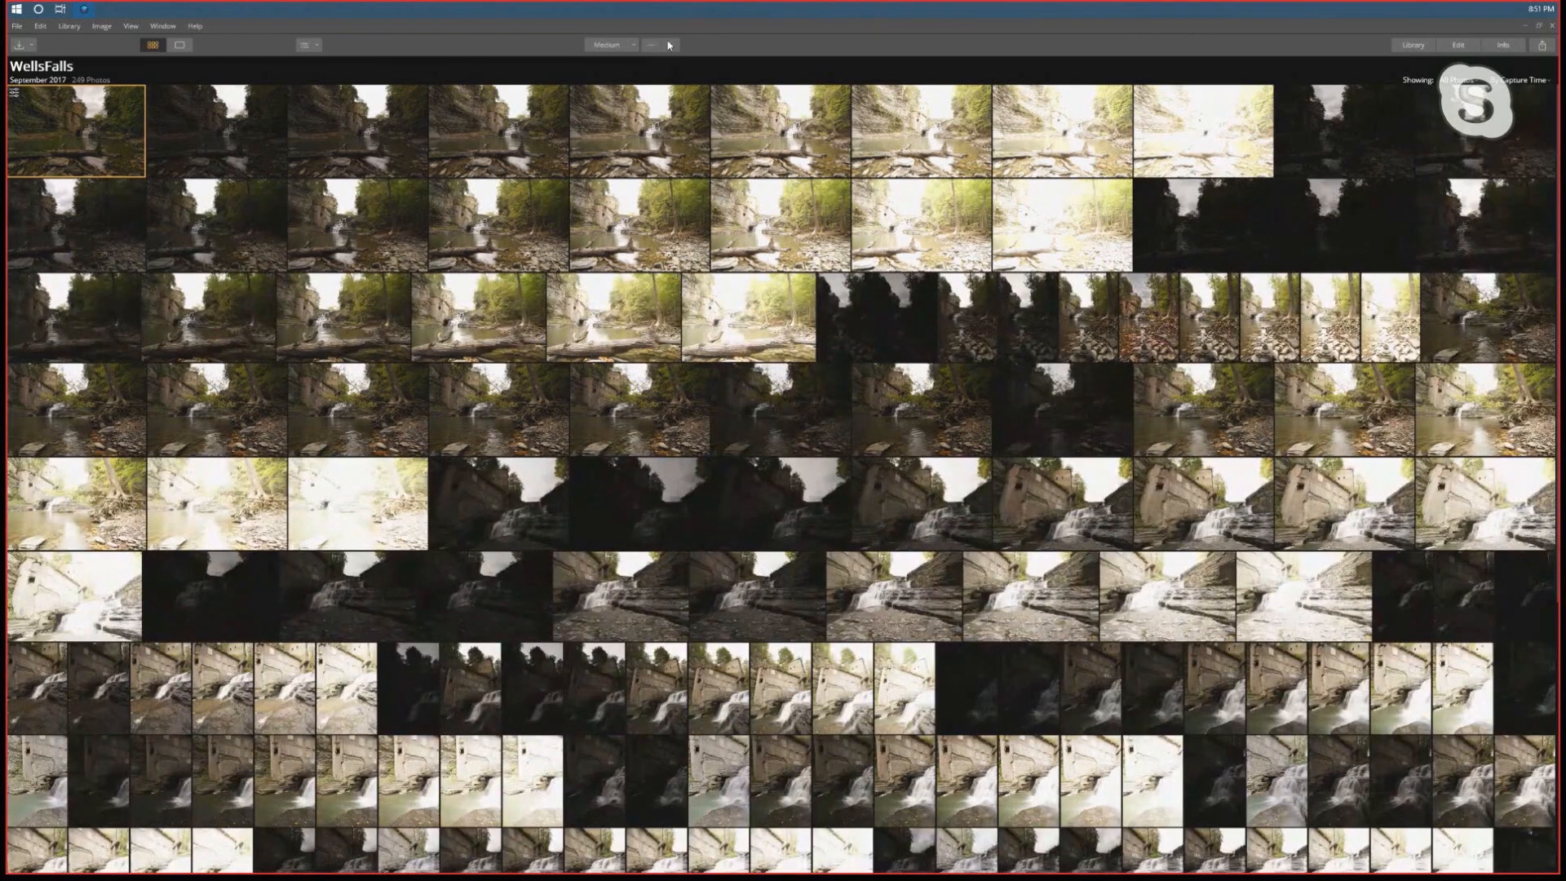
pyautogui.click(669, 45)
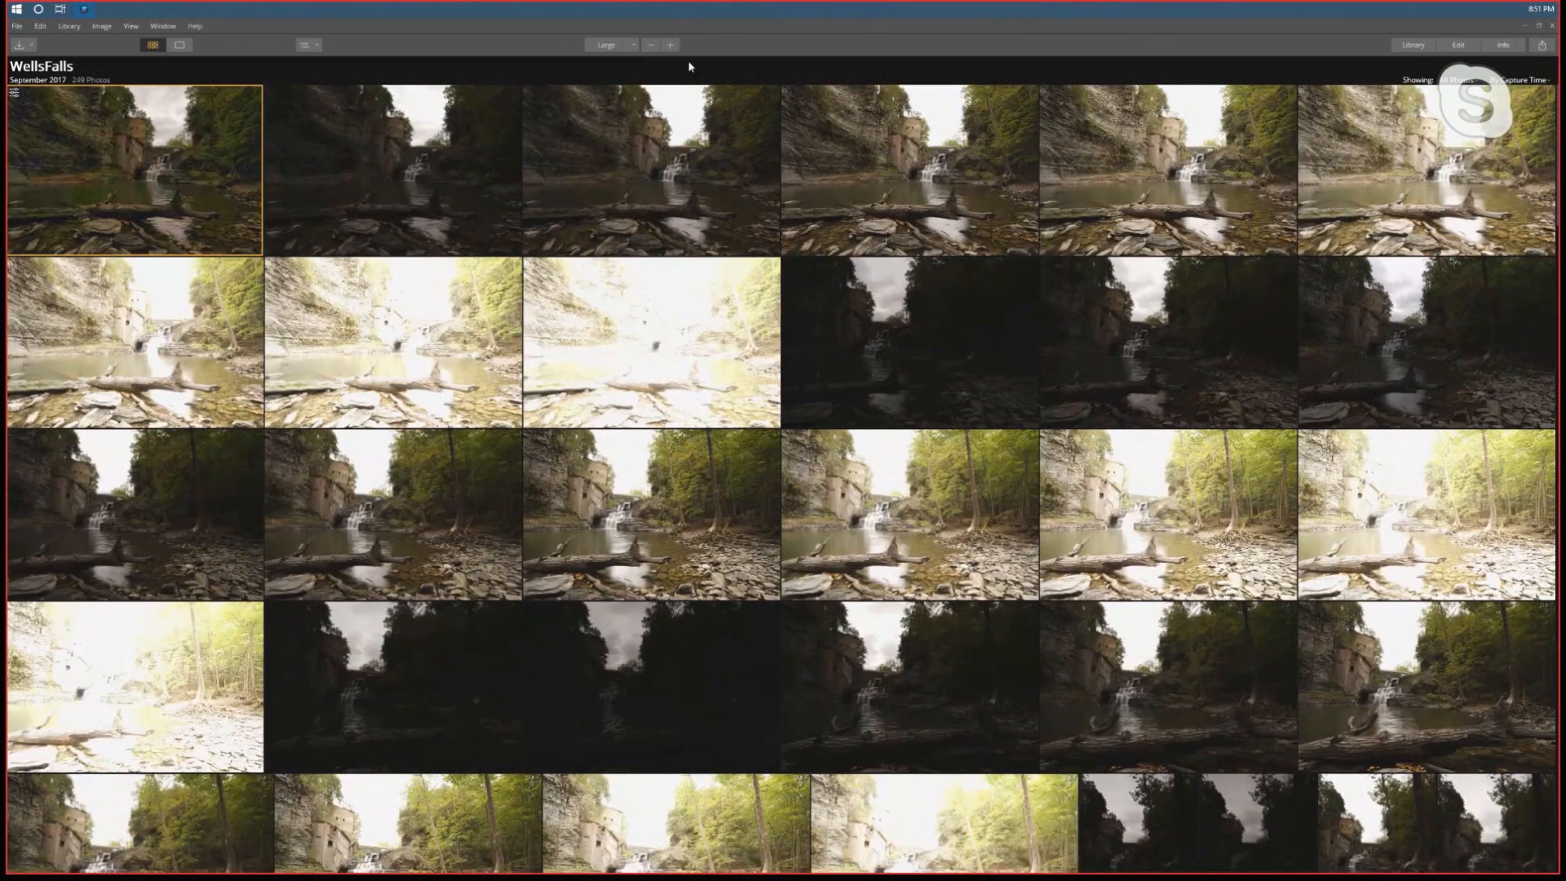
pyautogui.click(670, 46)
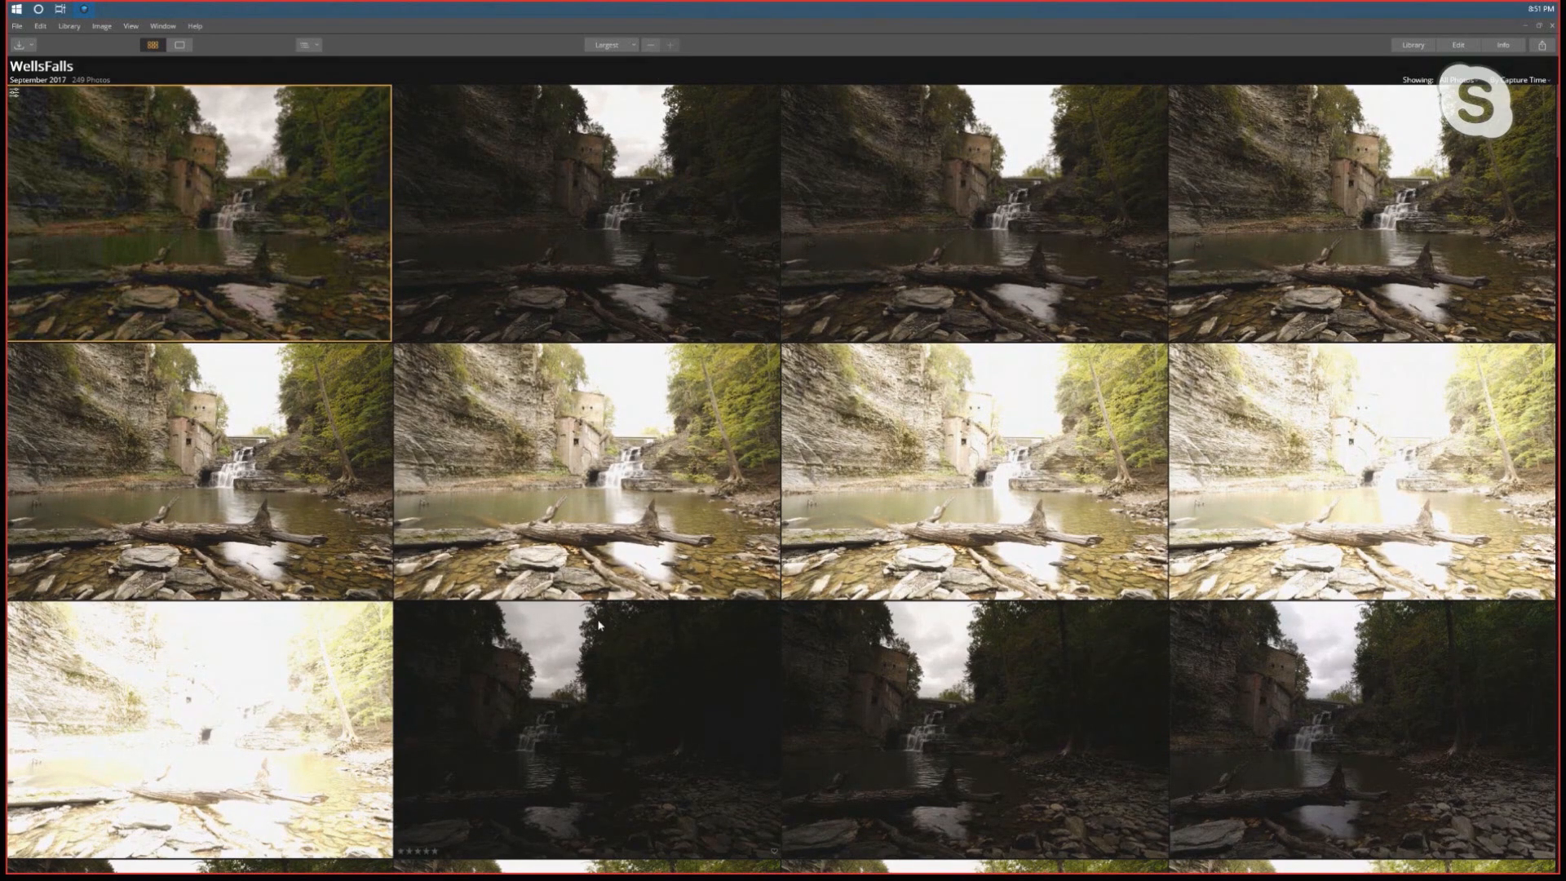
pyautogui.keyDown('ctrl'); pyautogui.click(623, 738); pyautogui.keyUp('ctrl')
pyautogui.keyDown('ctrl'); pyautogui.click(980, 738); pyautogui.keyUp('ctrl')
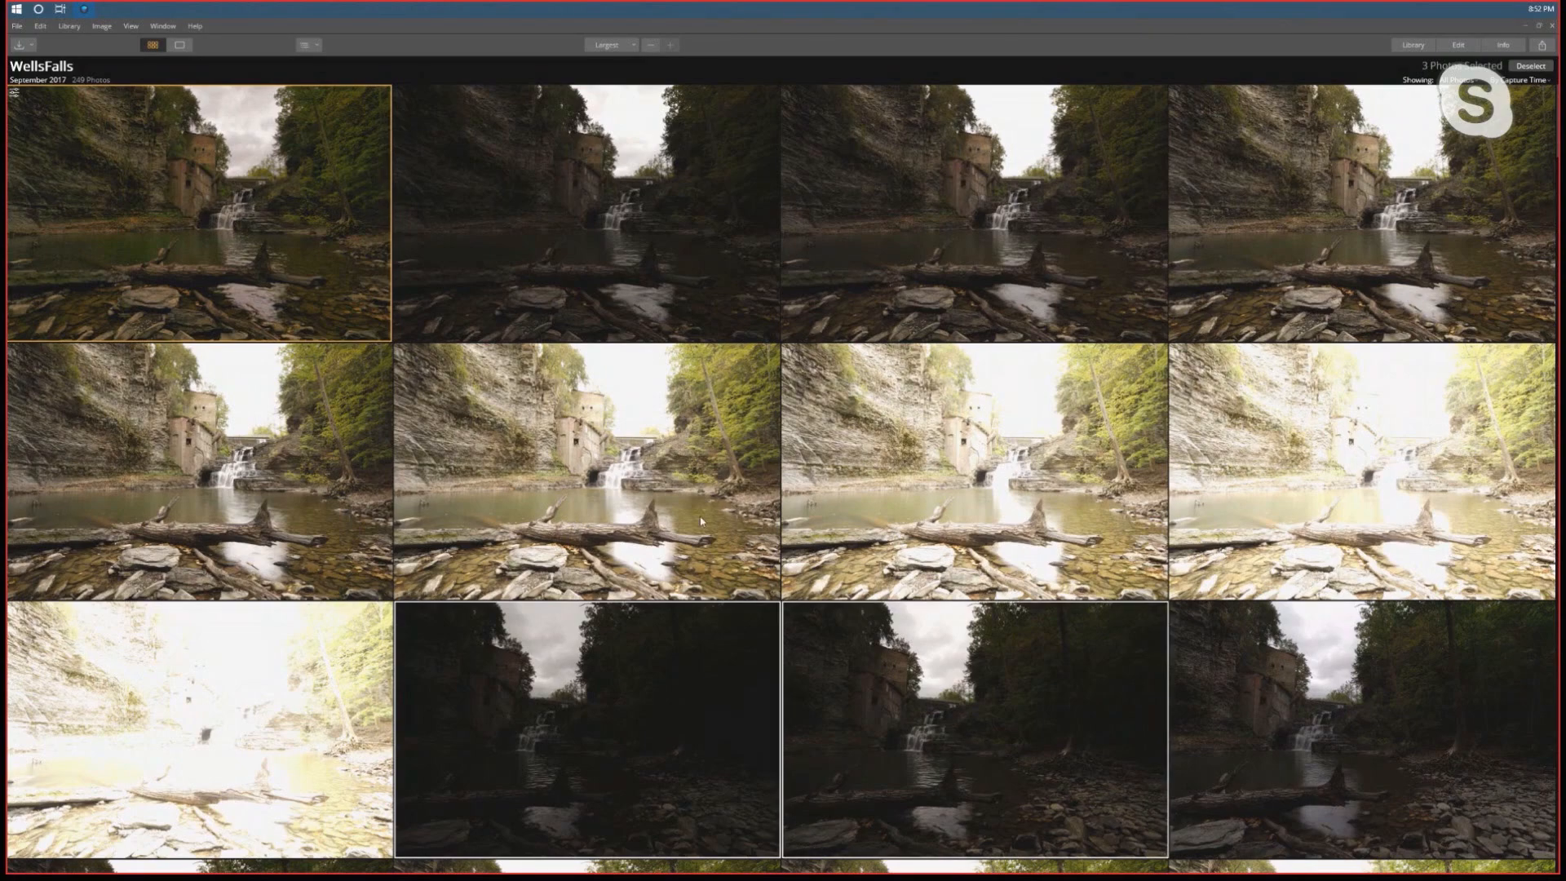
pyautogui.click(653, 228)
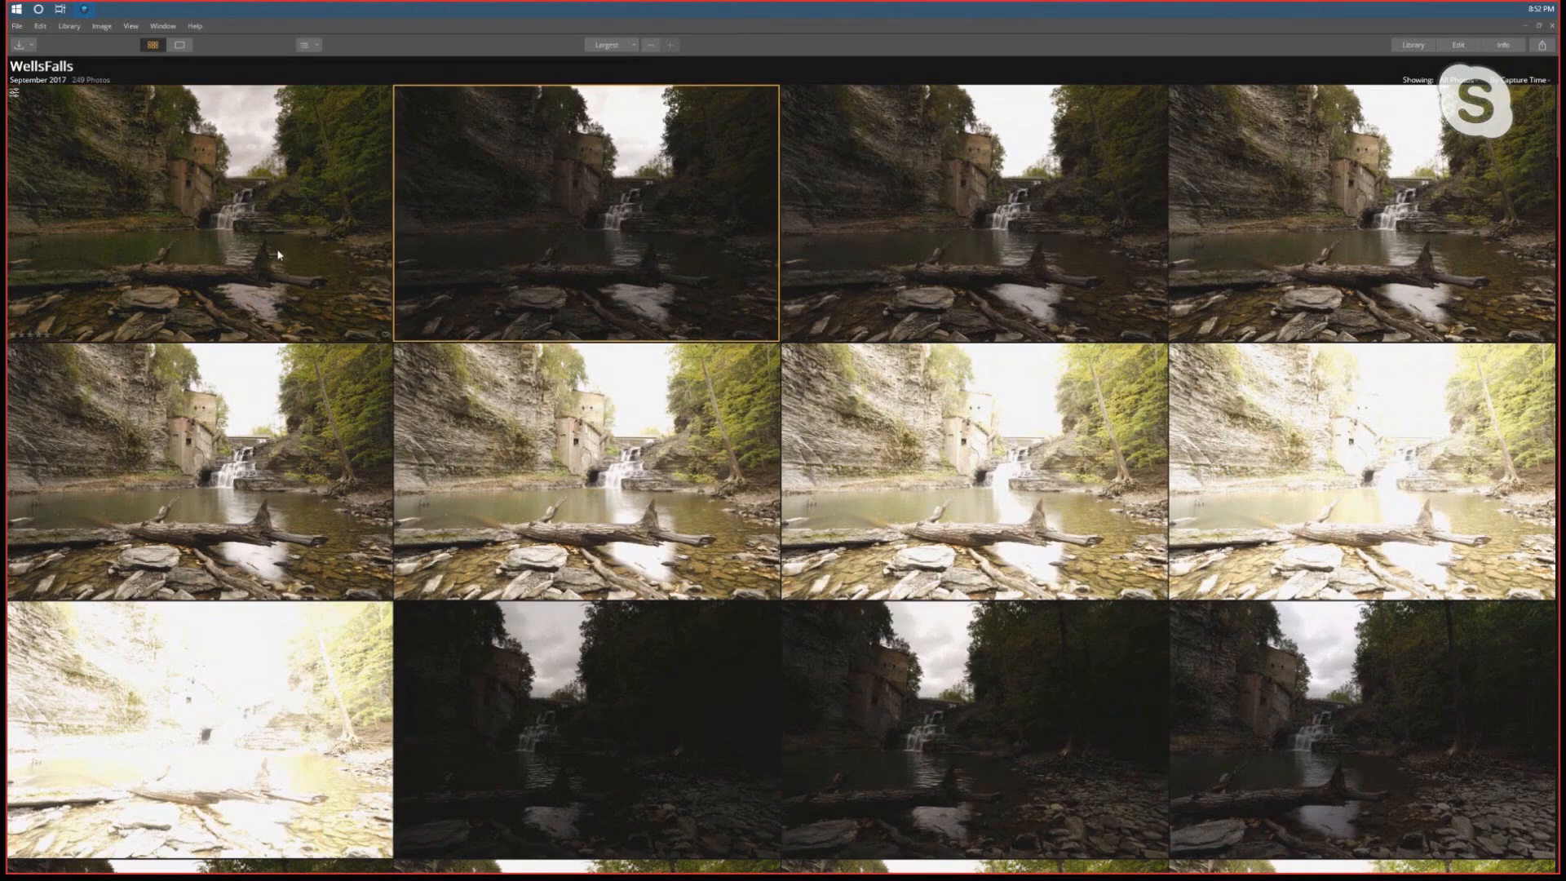
# Select six dark exposures across the WellsFalls folder and paste the copied adjustments onto them
pyautogui.click(648, 750)
pyautogui.keyDown('ctrl'); pyautogui.click(987, 731); pyautogui.keyUp('ctrl')
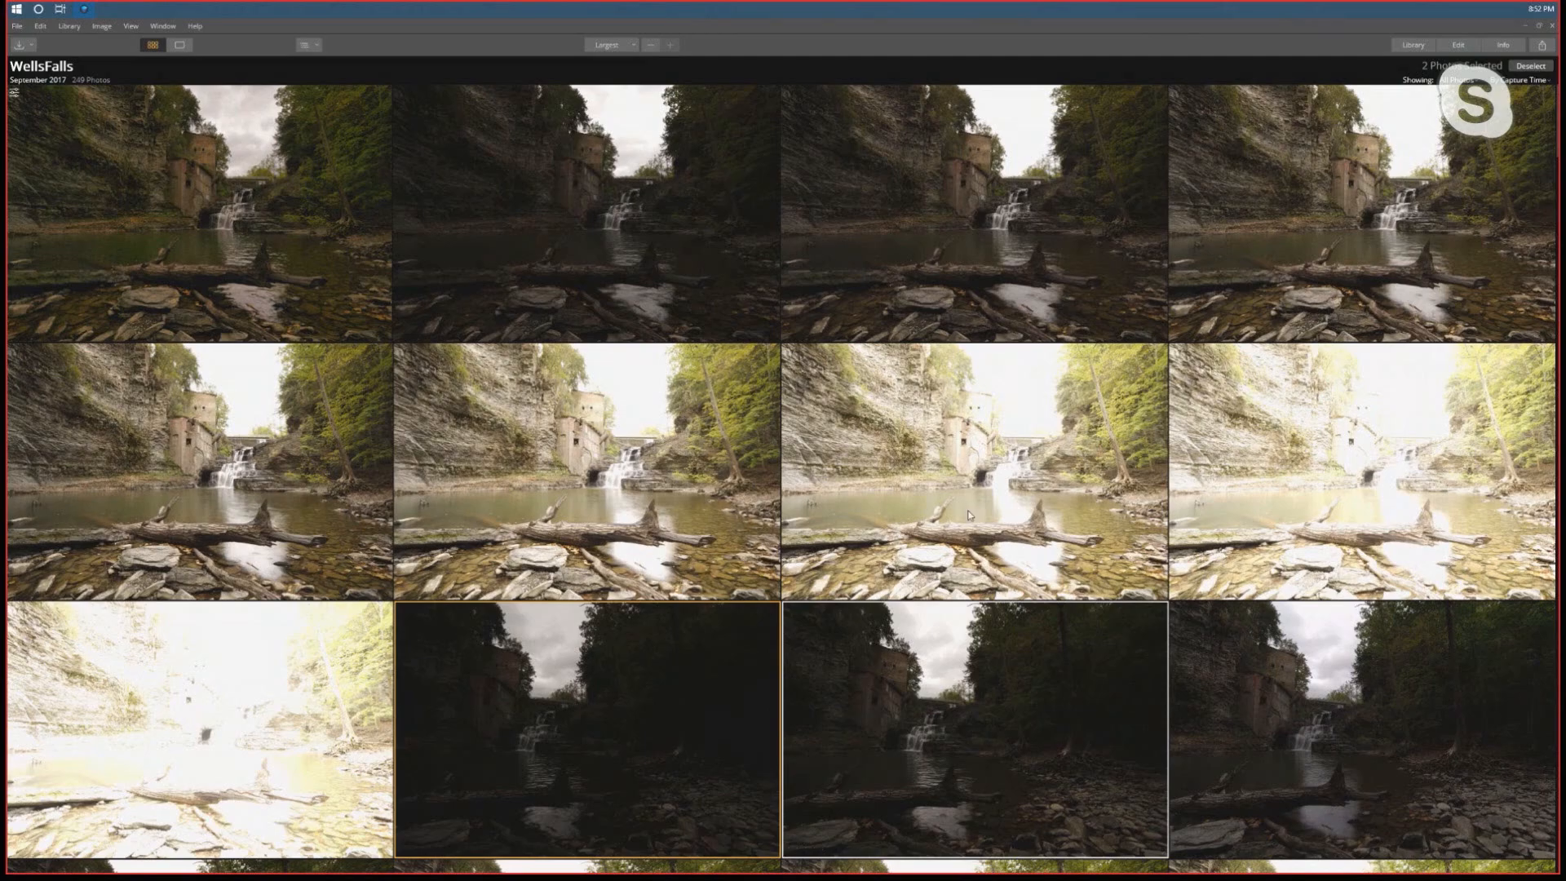
pyautogui.scroll(-2, 969, 513)
pyautogui.scroll(-6, 968, 513)
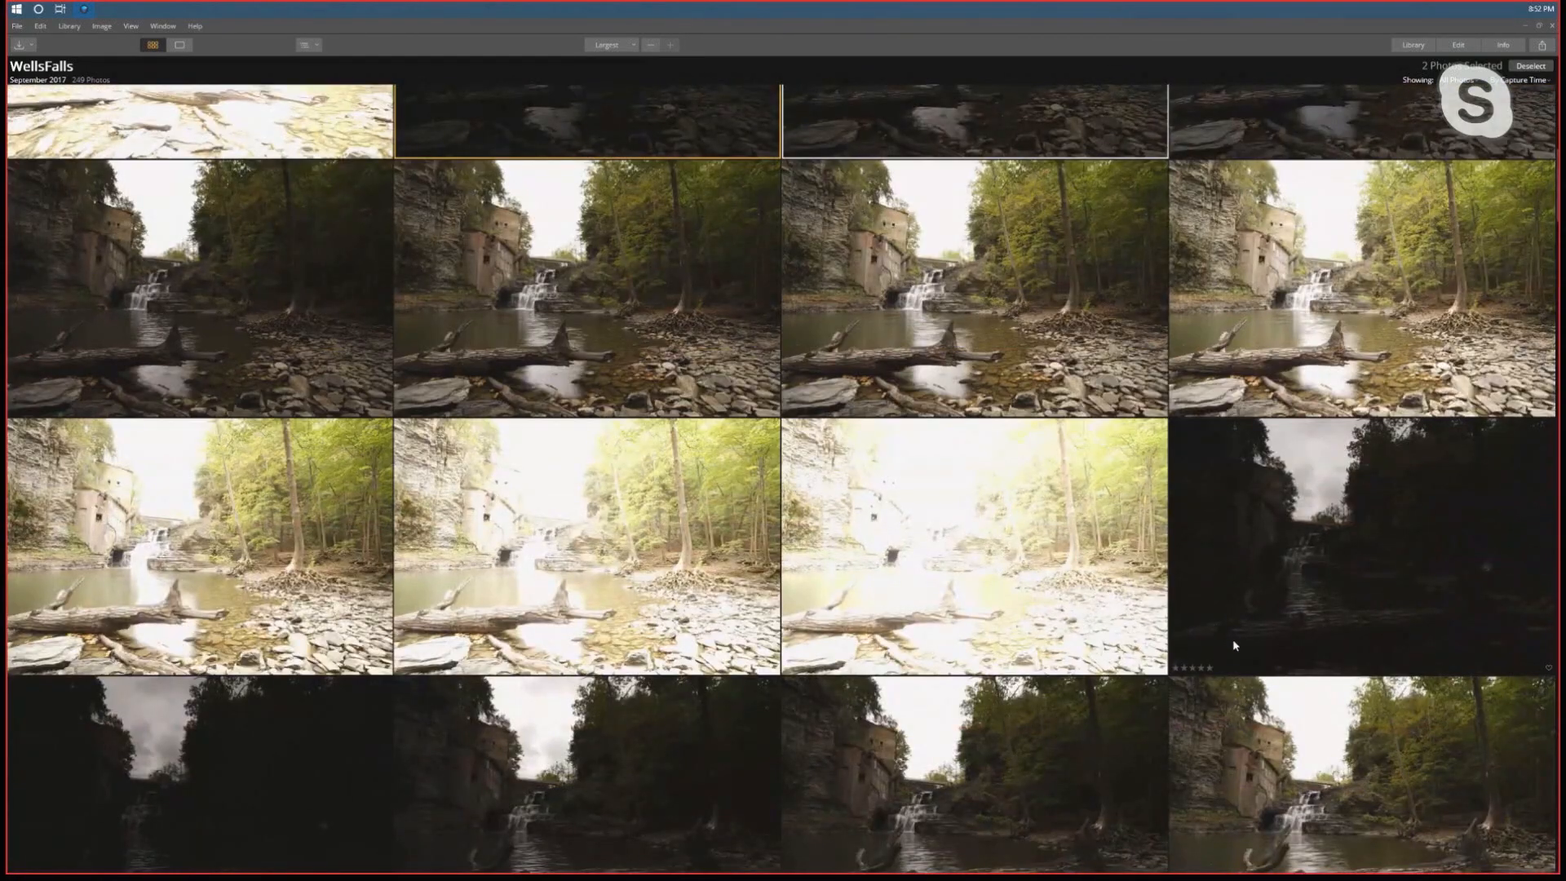
pyautogui.keyDown('ctrl'); pyautogui.click(633, 805); pyautogui.keyUp('ctrl')
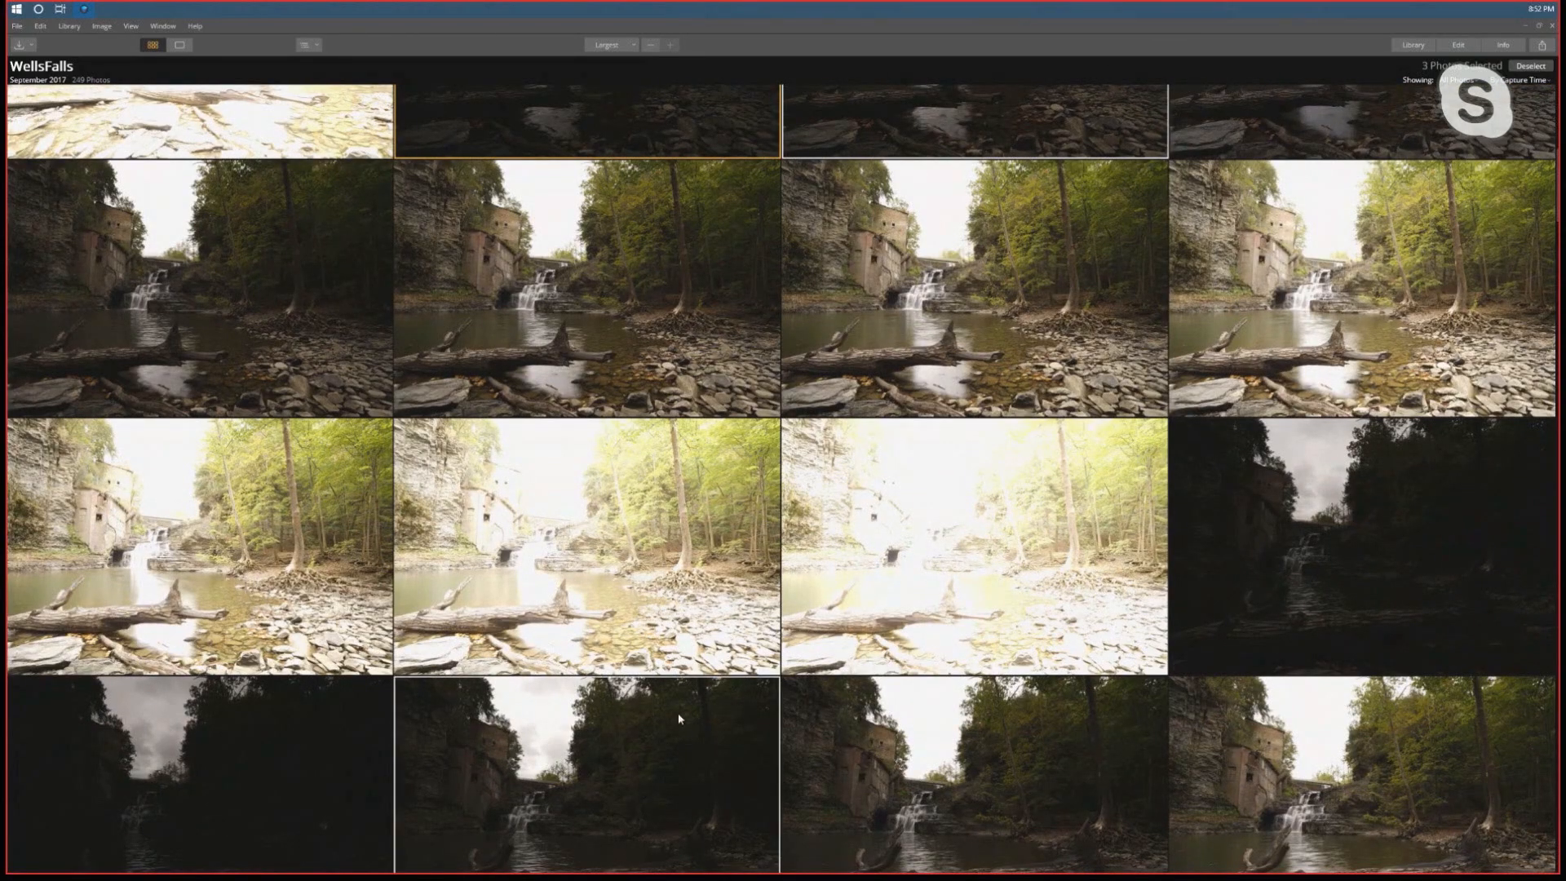
pyautogui.scroll(-2, 678, 712)
pyautogui.scroll(-5, 816, 444)
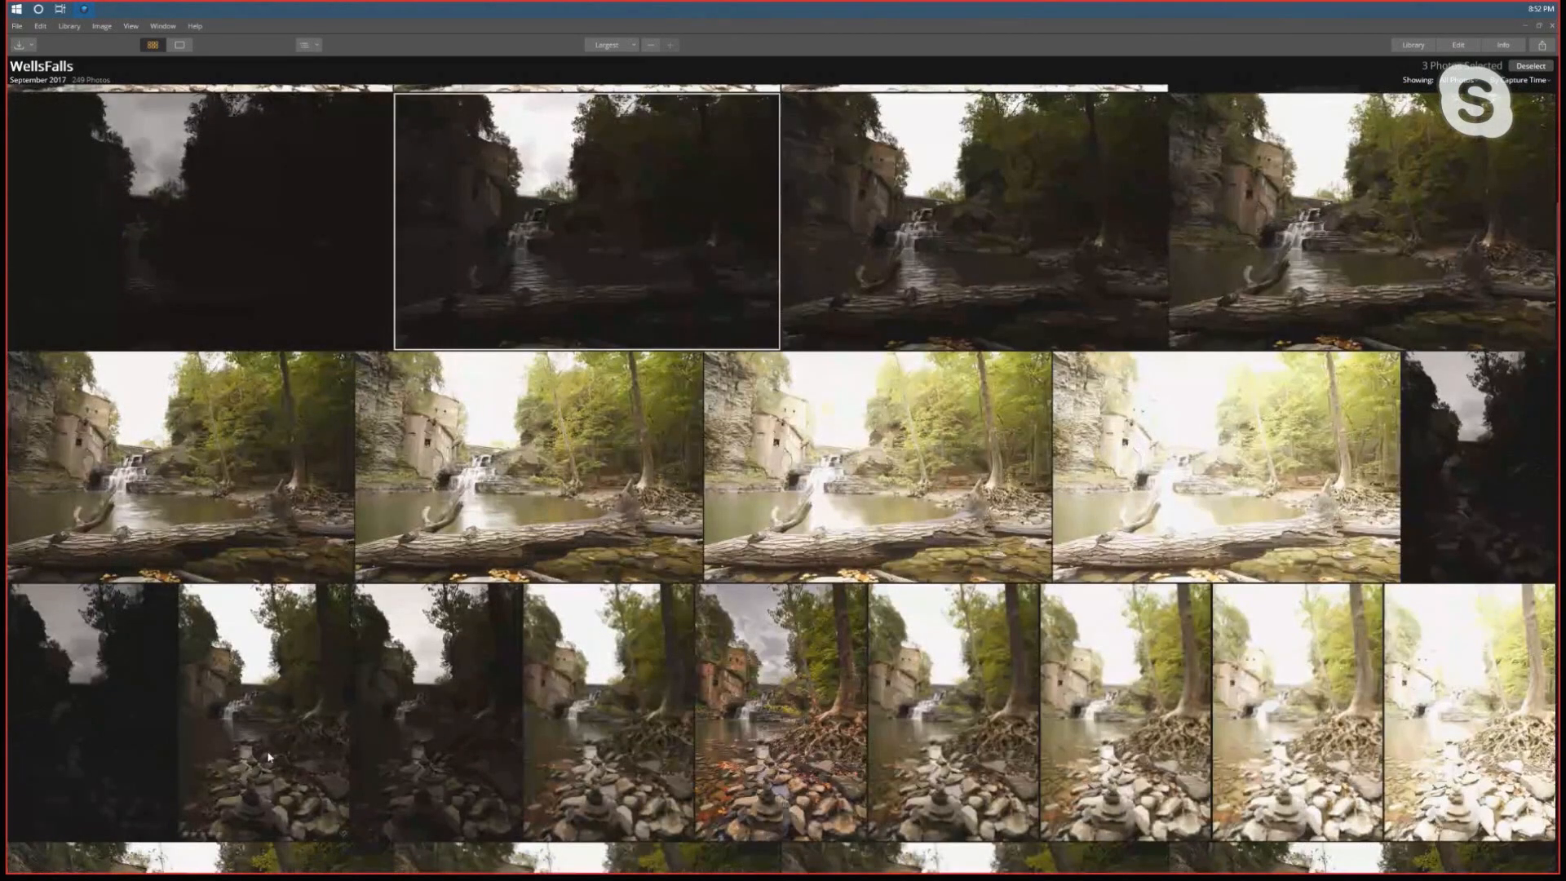
pyautogui.keyDown('ctrl'); pyautogui.click(63, 704); pyautogui.keyUp('ctrl')
pyautogui.scroll(-5, 821, 562)
pyautogui.scroll(-4, 822, 561)
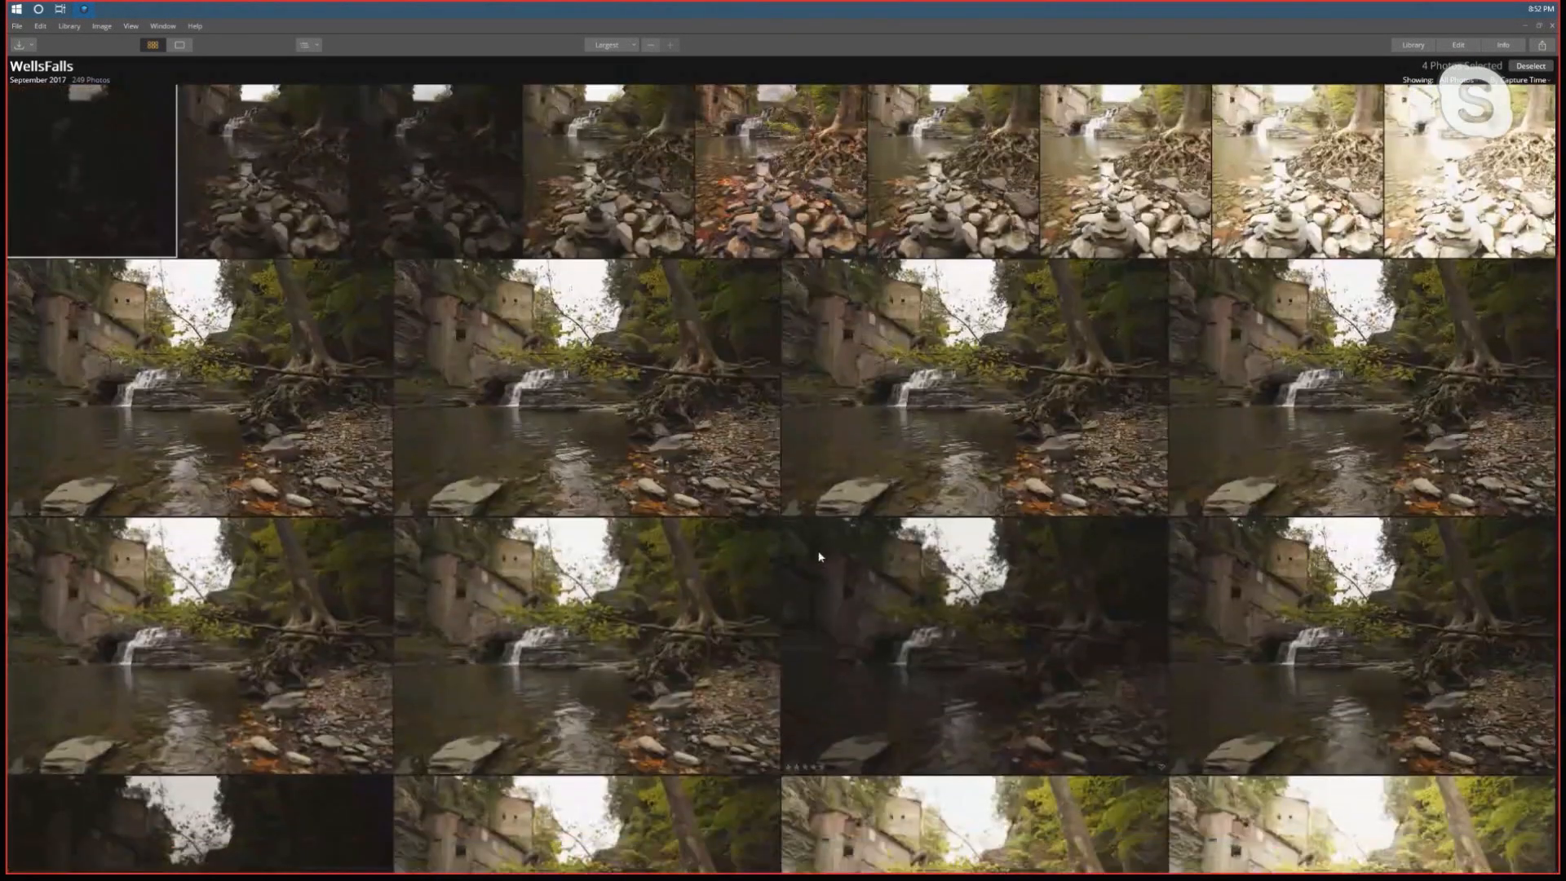
pyautogui.scroll(-8, 983, 465)
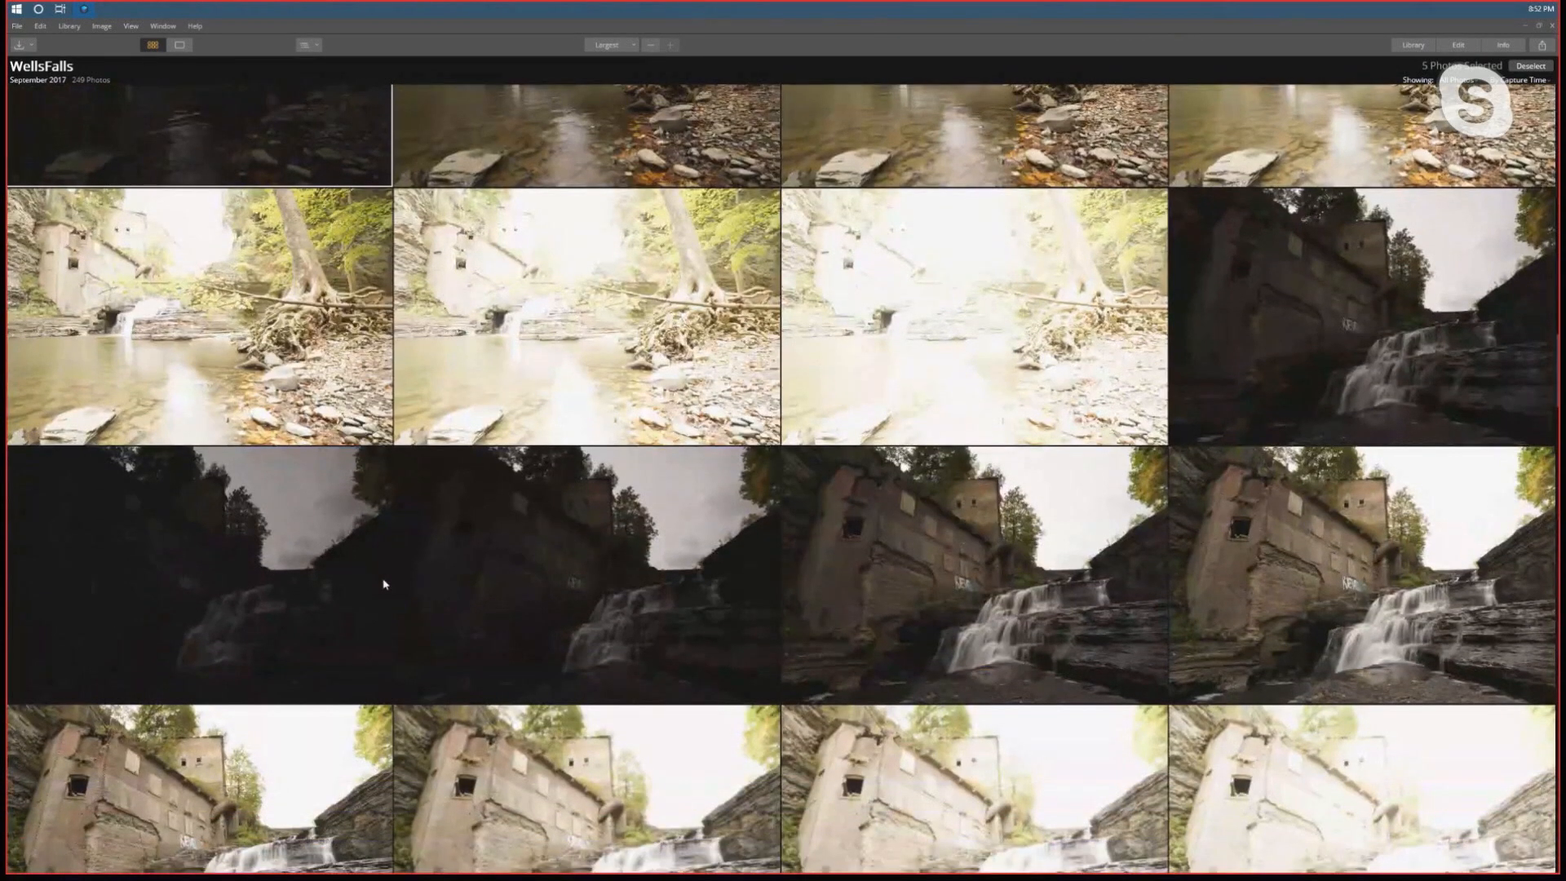
pyautogui.keyDown('ctrl'); pyautogui.click(348, 557); pyautogui.keyUp('ctrl')
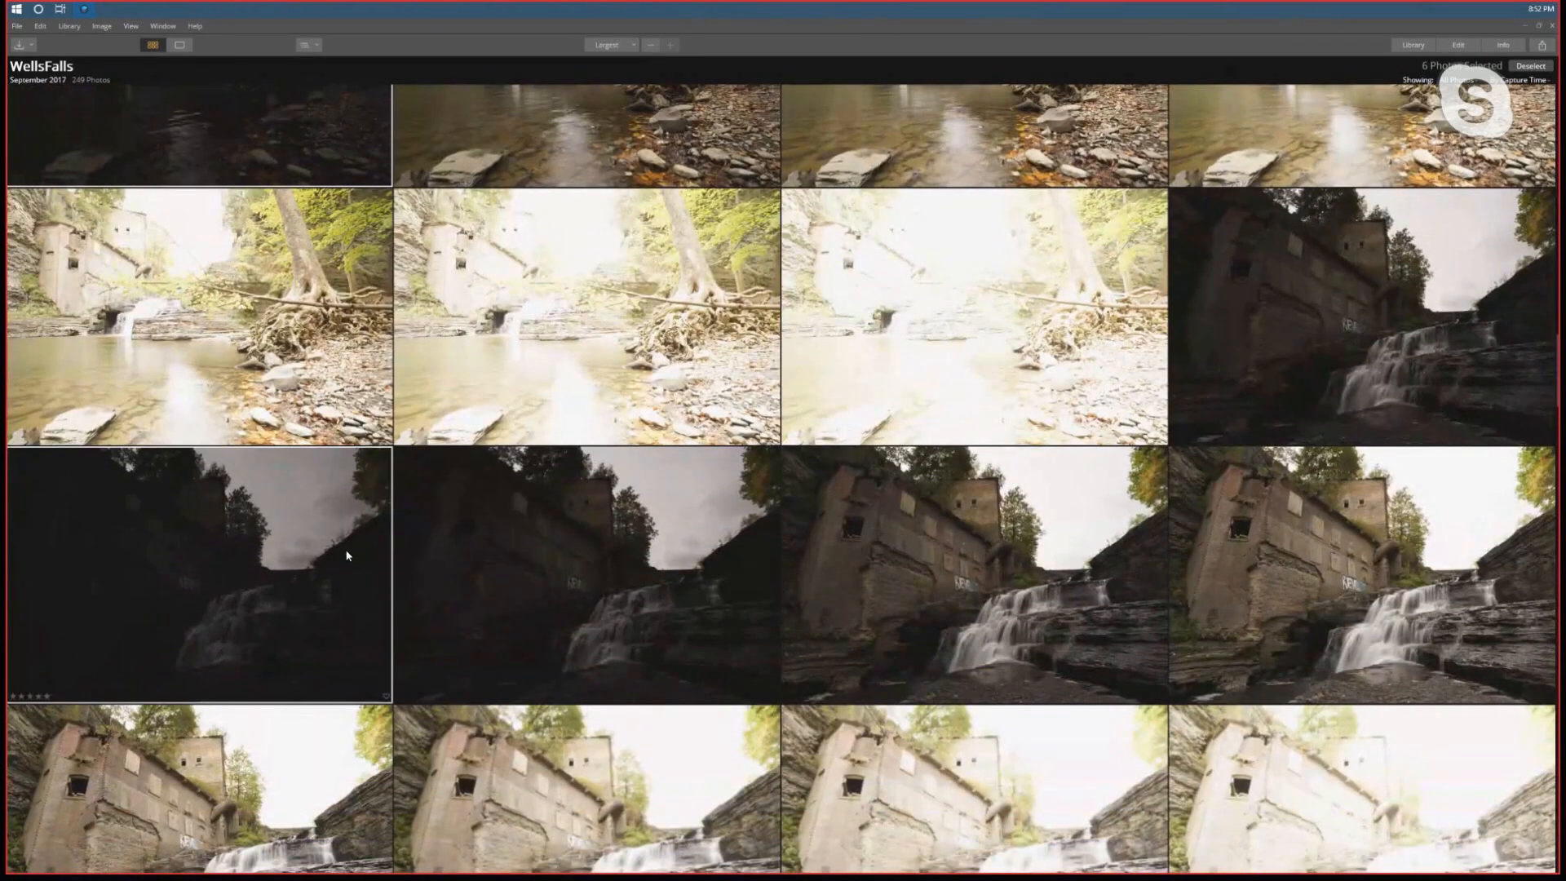
pyautogui.rightClick(250, 514)
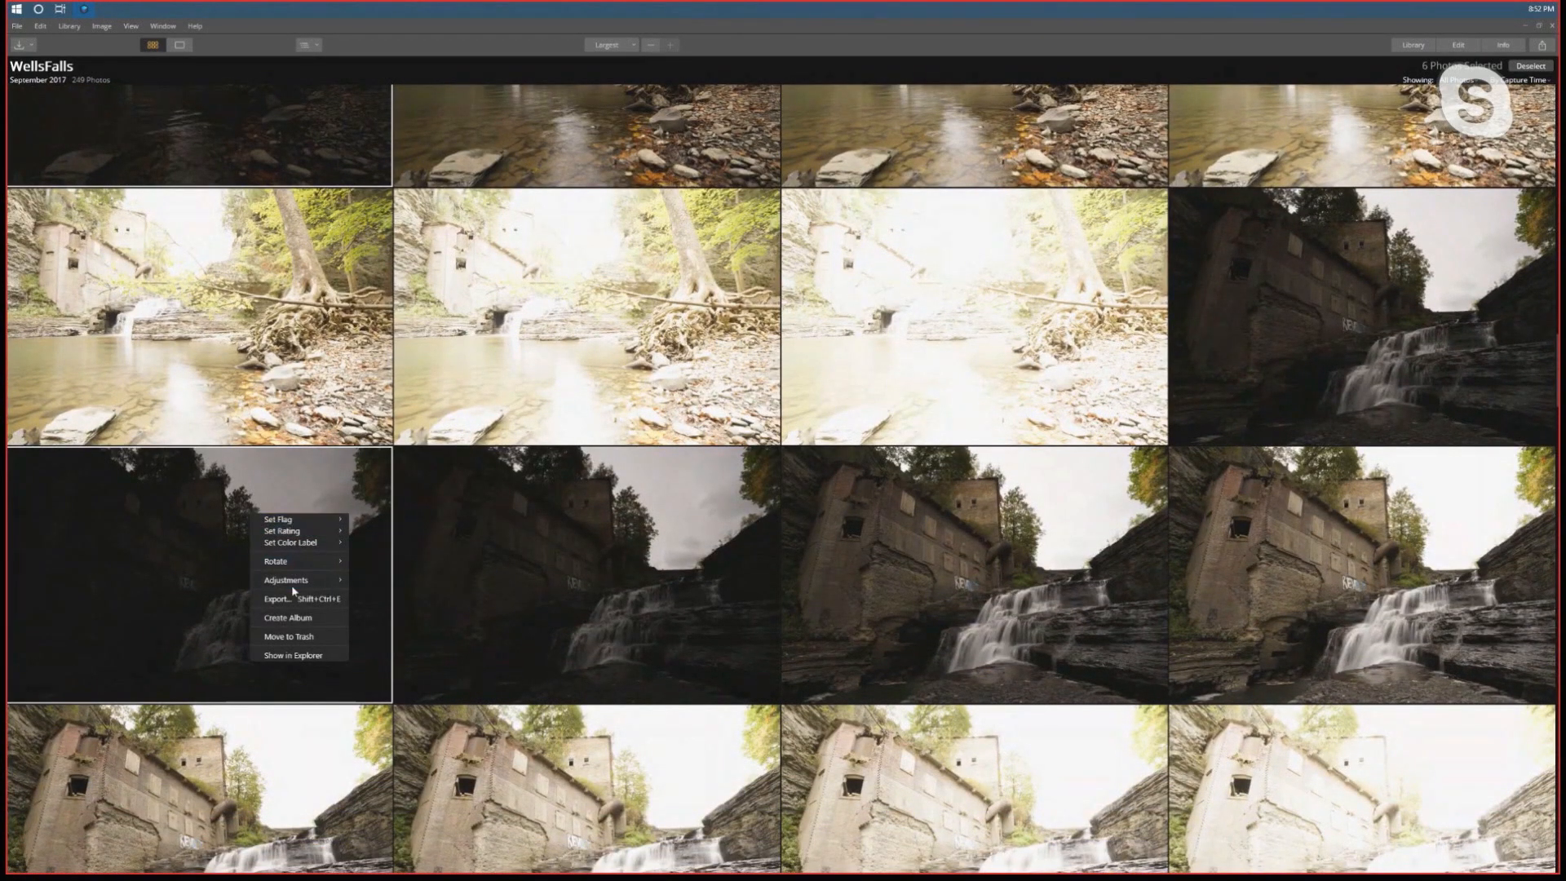
pyautogui.moveTo(298, 580)
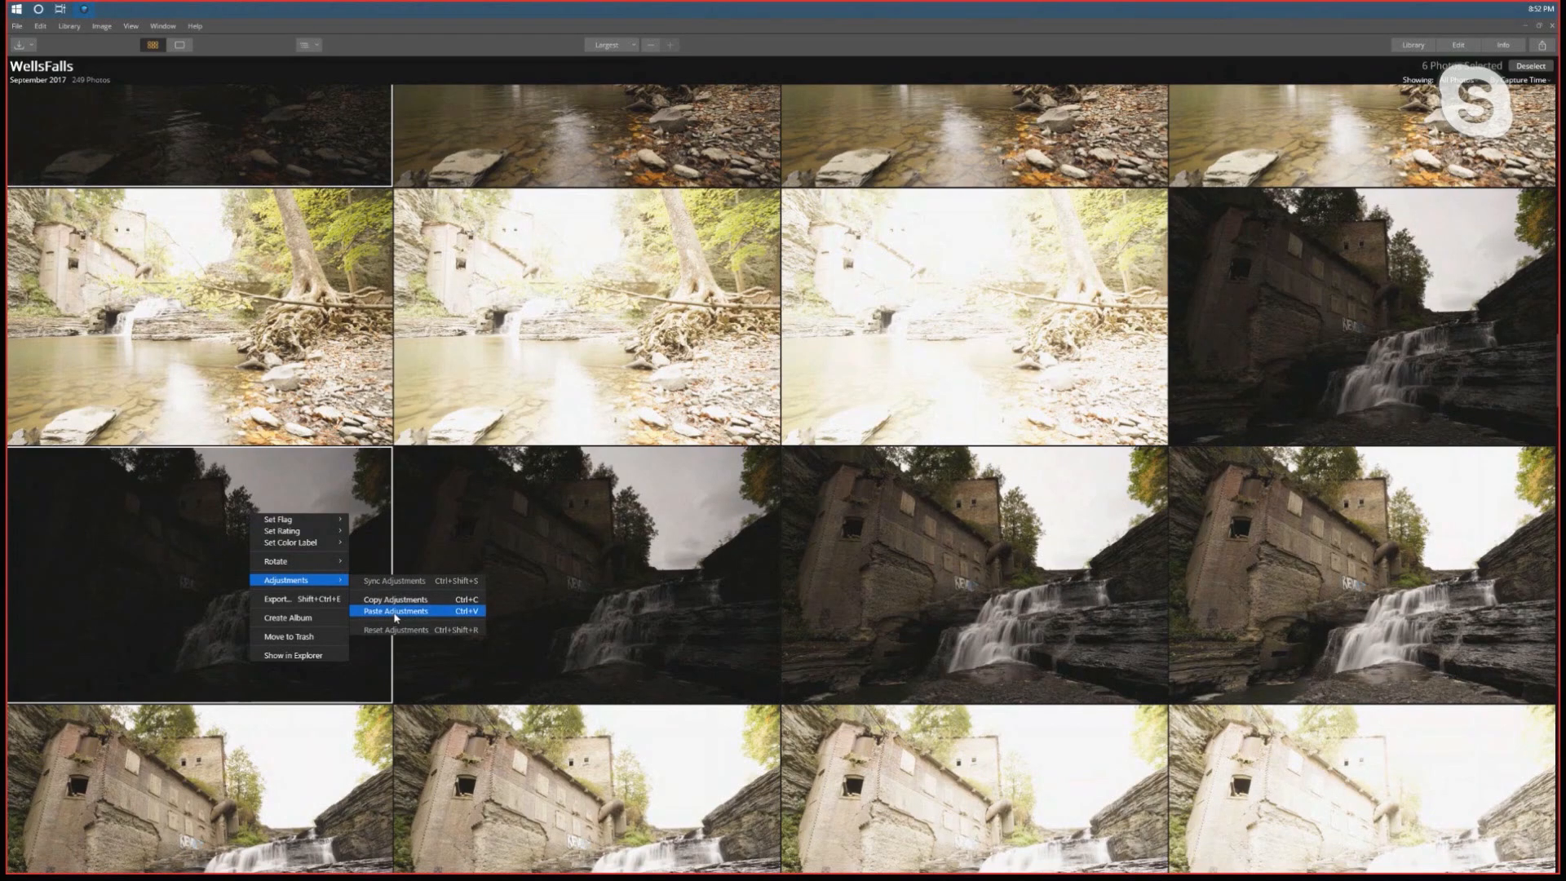
pyautogui.click(394, 613)
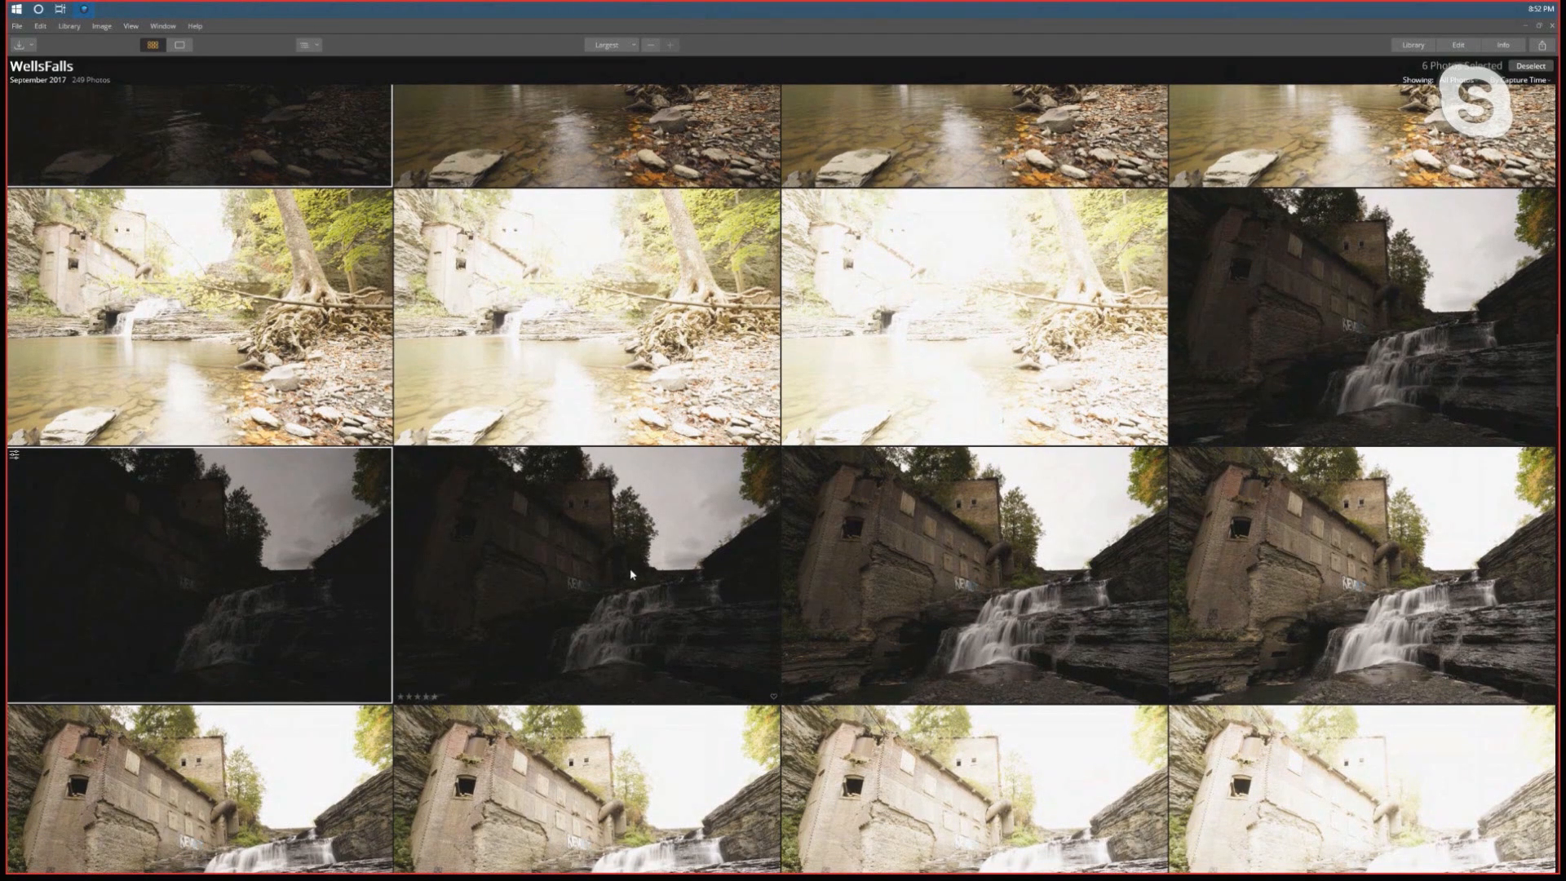
# Copy the adjustments from the first WellsFalls photo and paste them onto the darkest log-and-stream exposure two rows below it
pyautogui.scroll(6, 669, 587)
pyautogui.scroll(8, 716, 593)
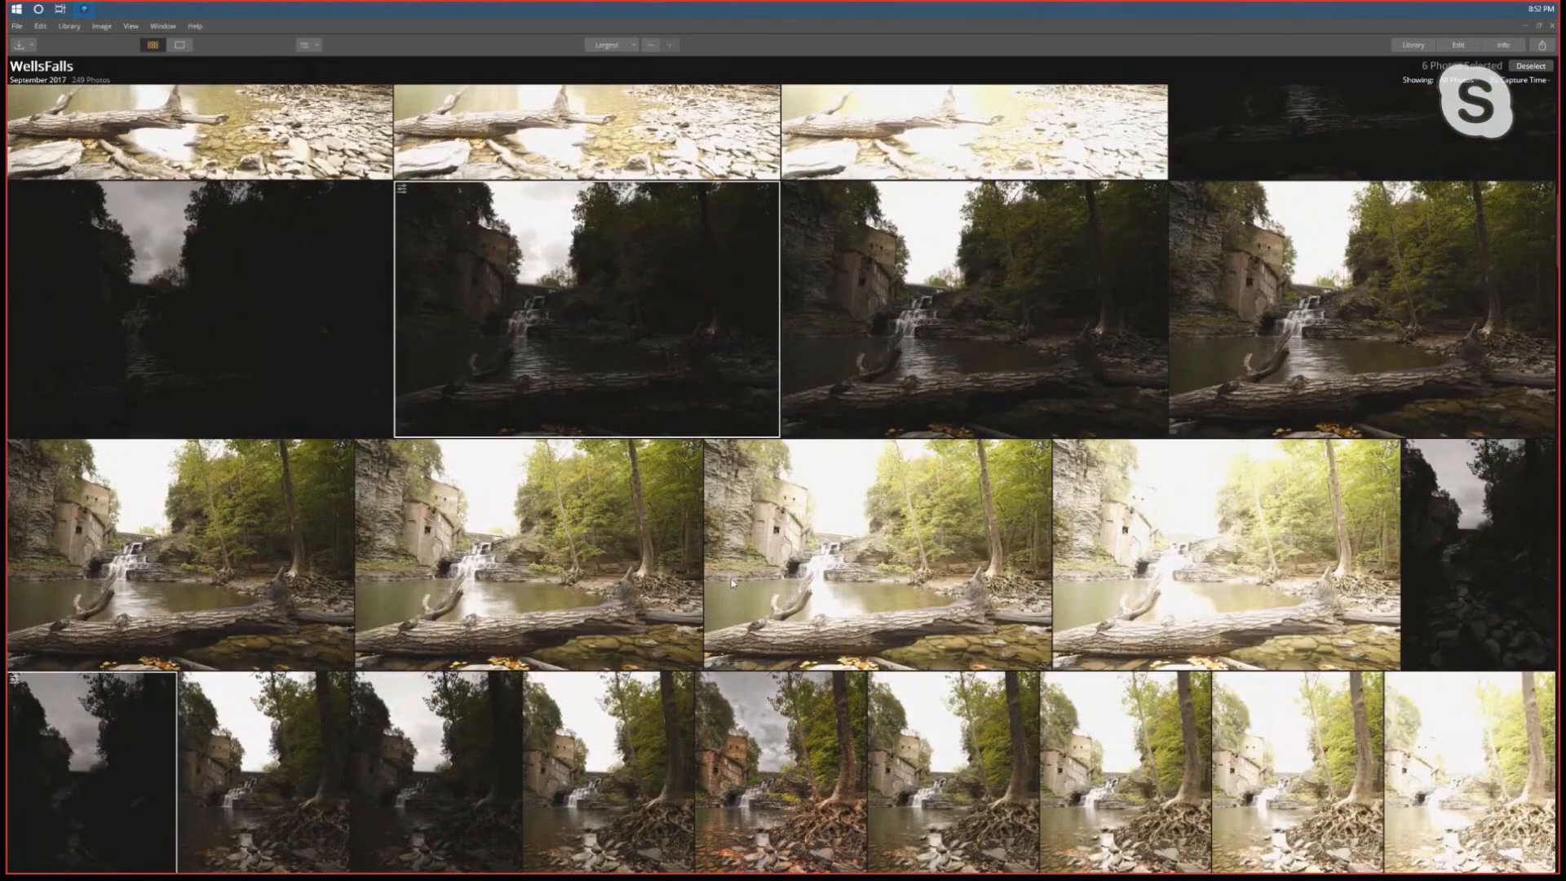
pyautogui.scroll(6, 731, 581)
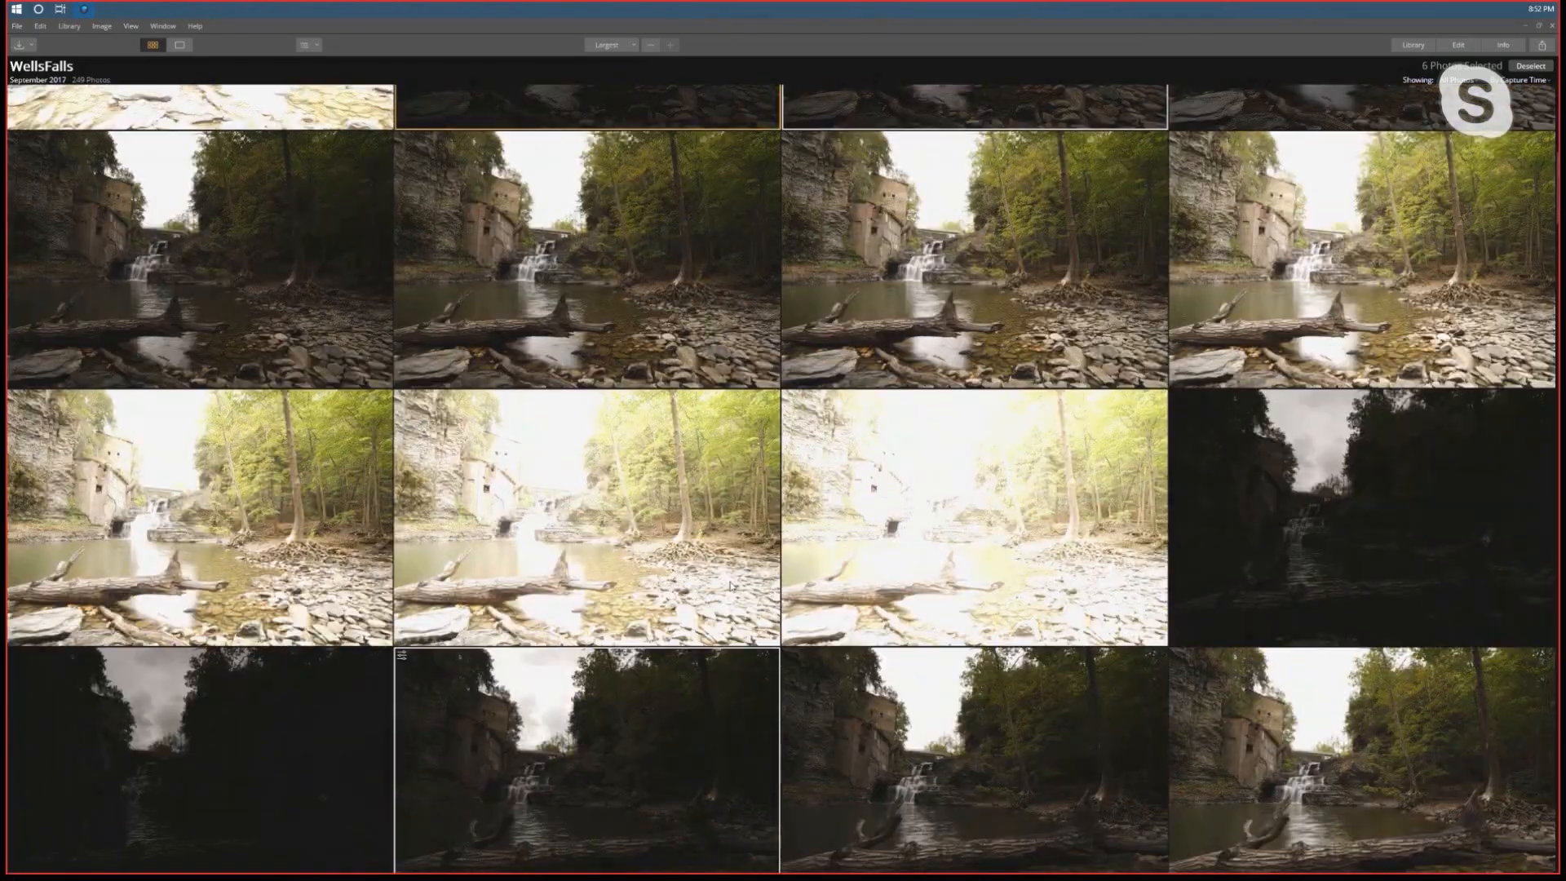
pyautogui.scroll(5, 731, 584)
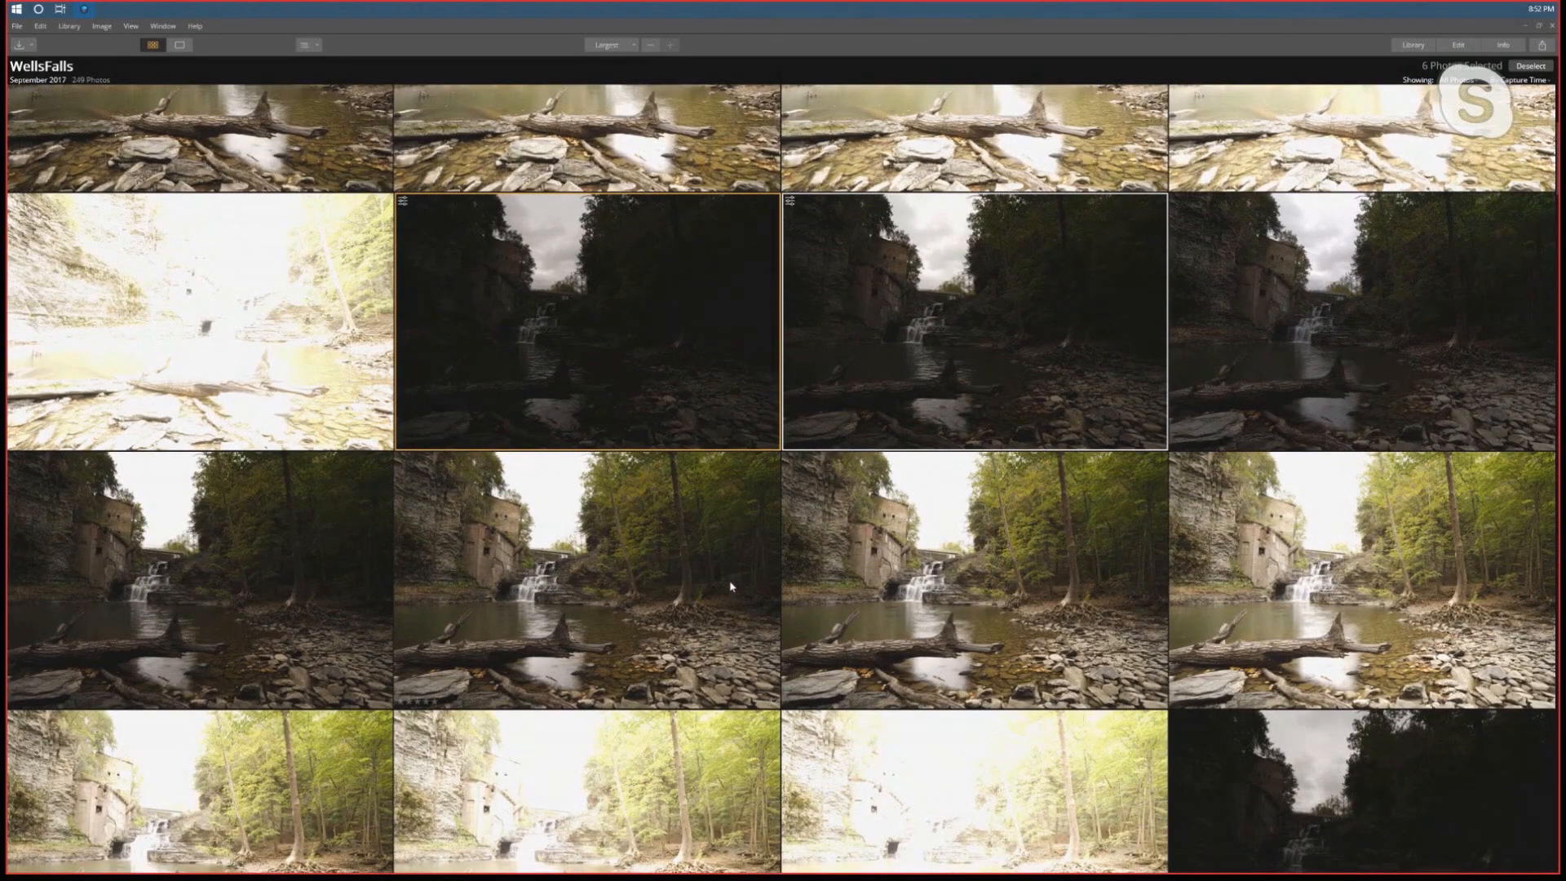
pyautogui.scroll(8, 677, 416)
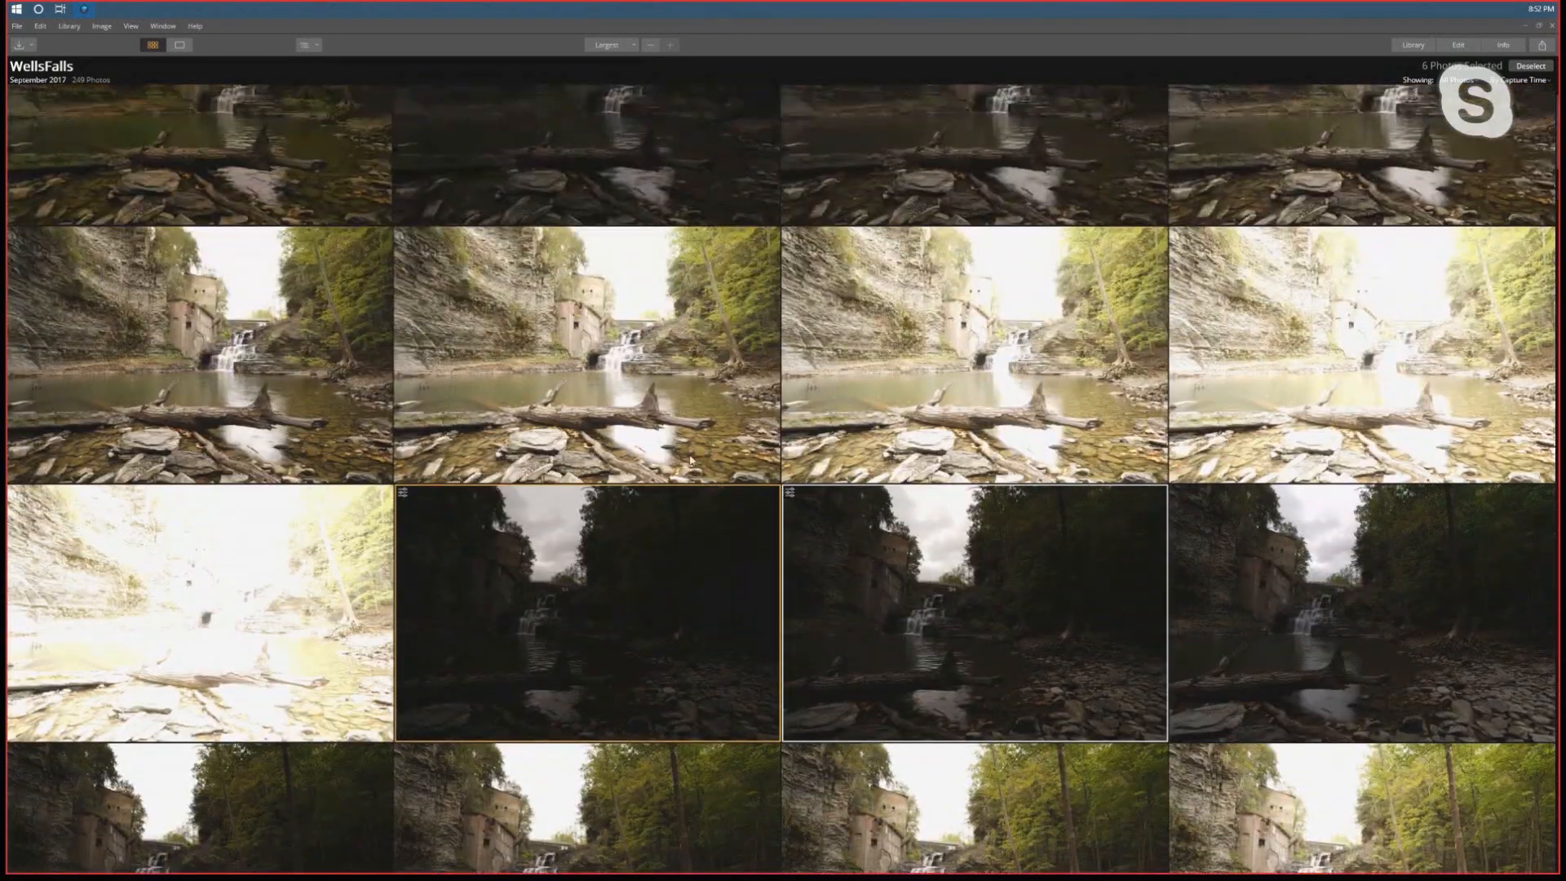
pyautogui.scroll(-7, 678, 472)
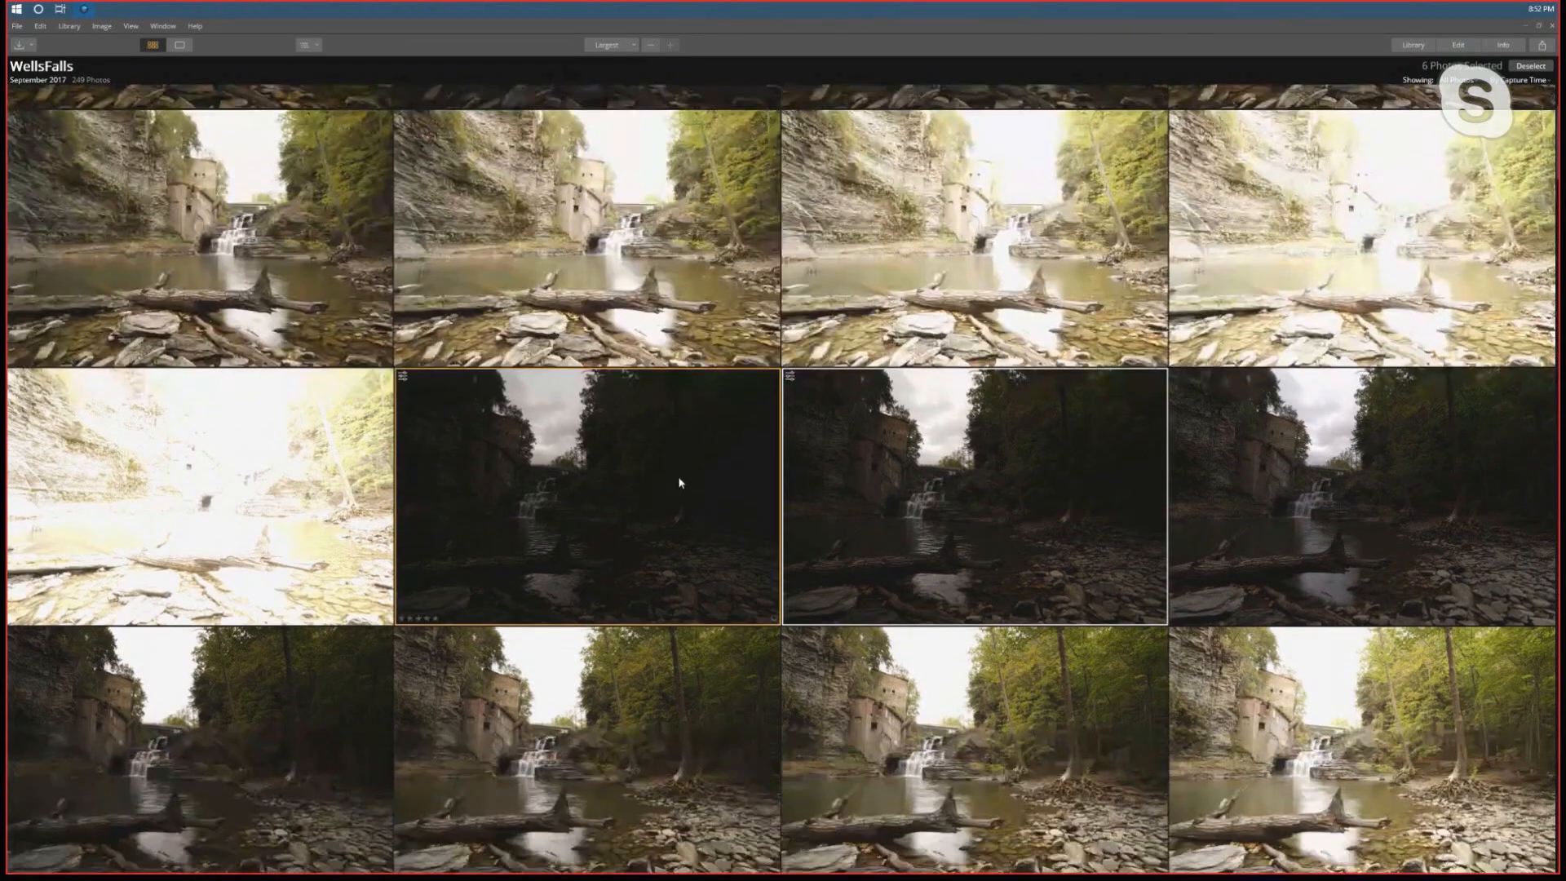
pyautogui.scroll(5, 569, 458)
pyautogui.click(208, 228)
pyautogui.rightClick(208, 222)
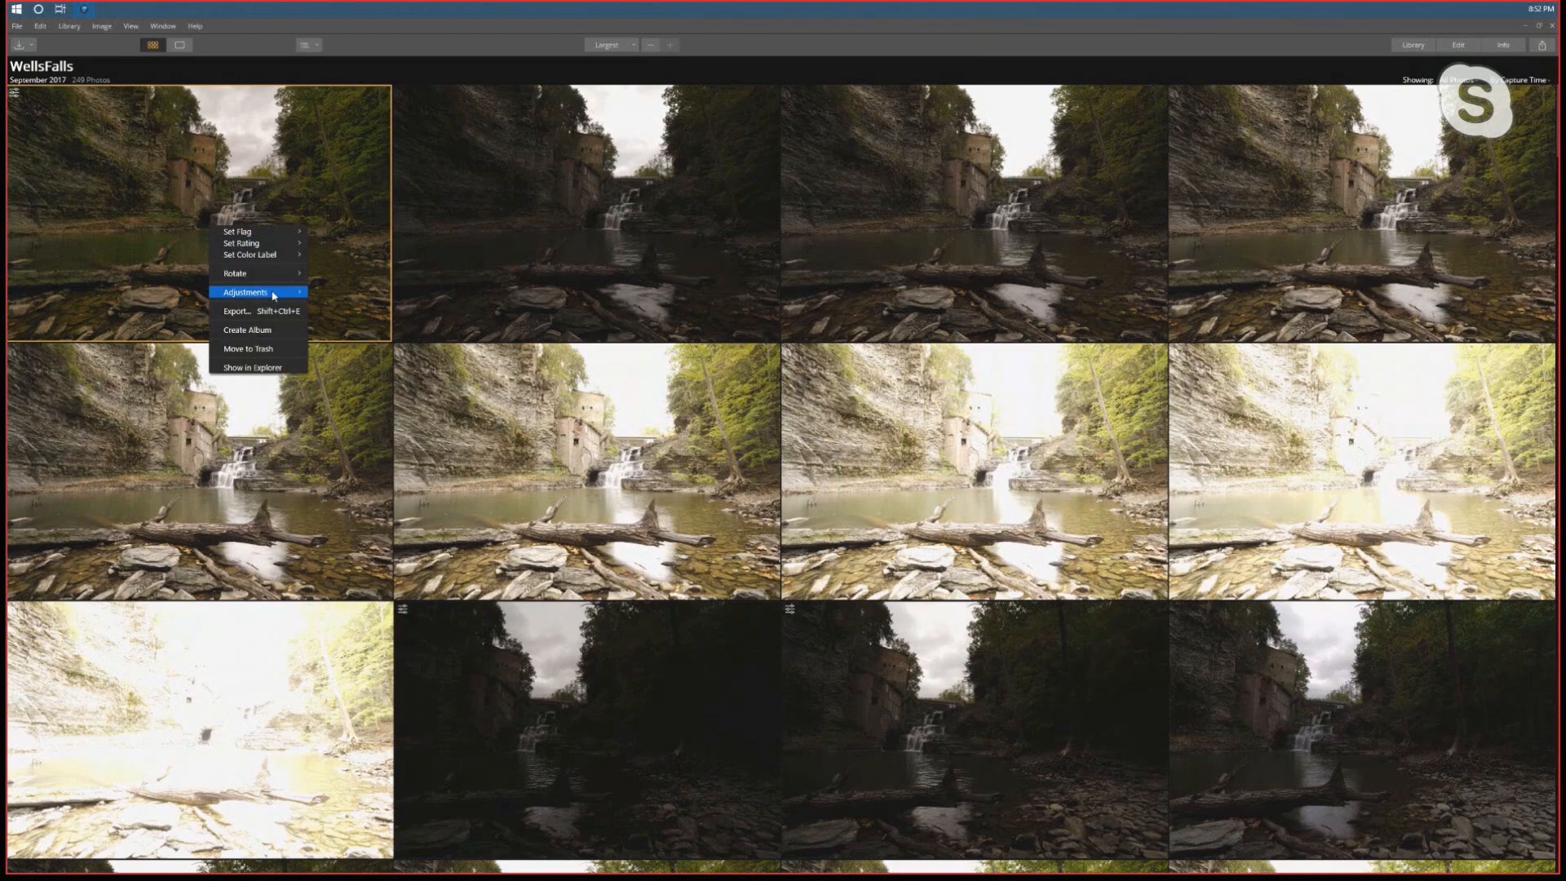
pyautogui.moveTo(272, 293)
pyautogui.click(364, 314)
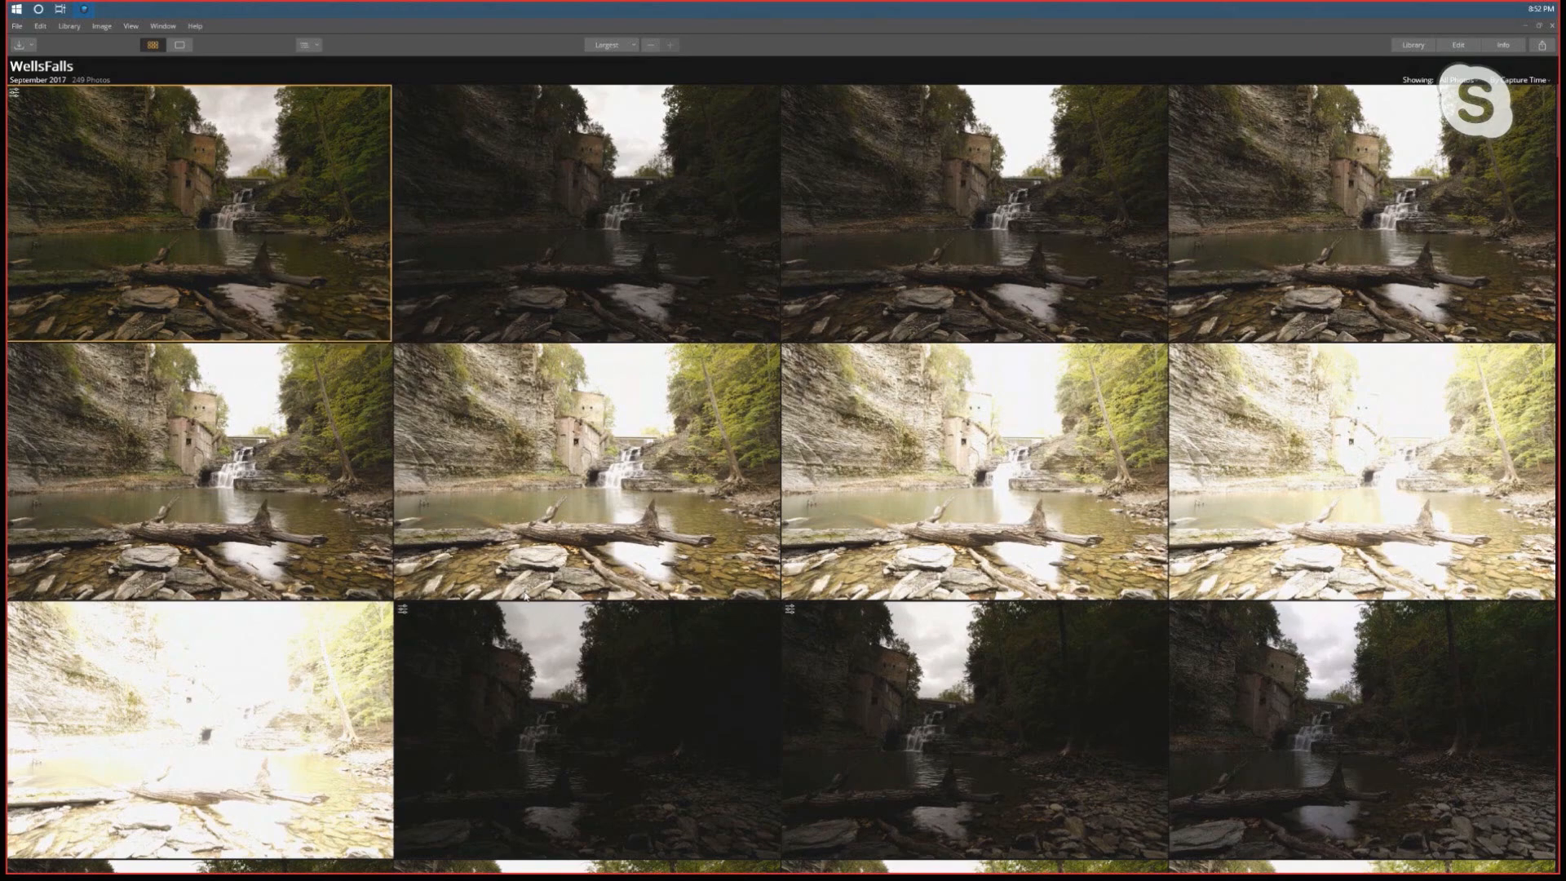
pyautogui.click(550, 658)
pyautogui.hotkey('ctrl', 'v')
# Examine how the pasted adjustments look on the dark exposures across the WellsFalls folder
pyautogui.scroll(-2, 561, 561)
pyautogui.scroll(-6, 561, 562)
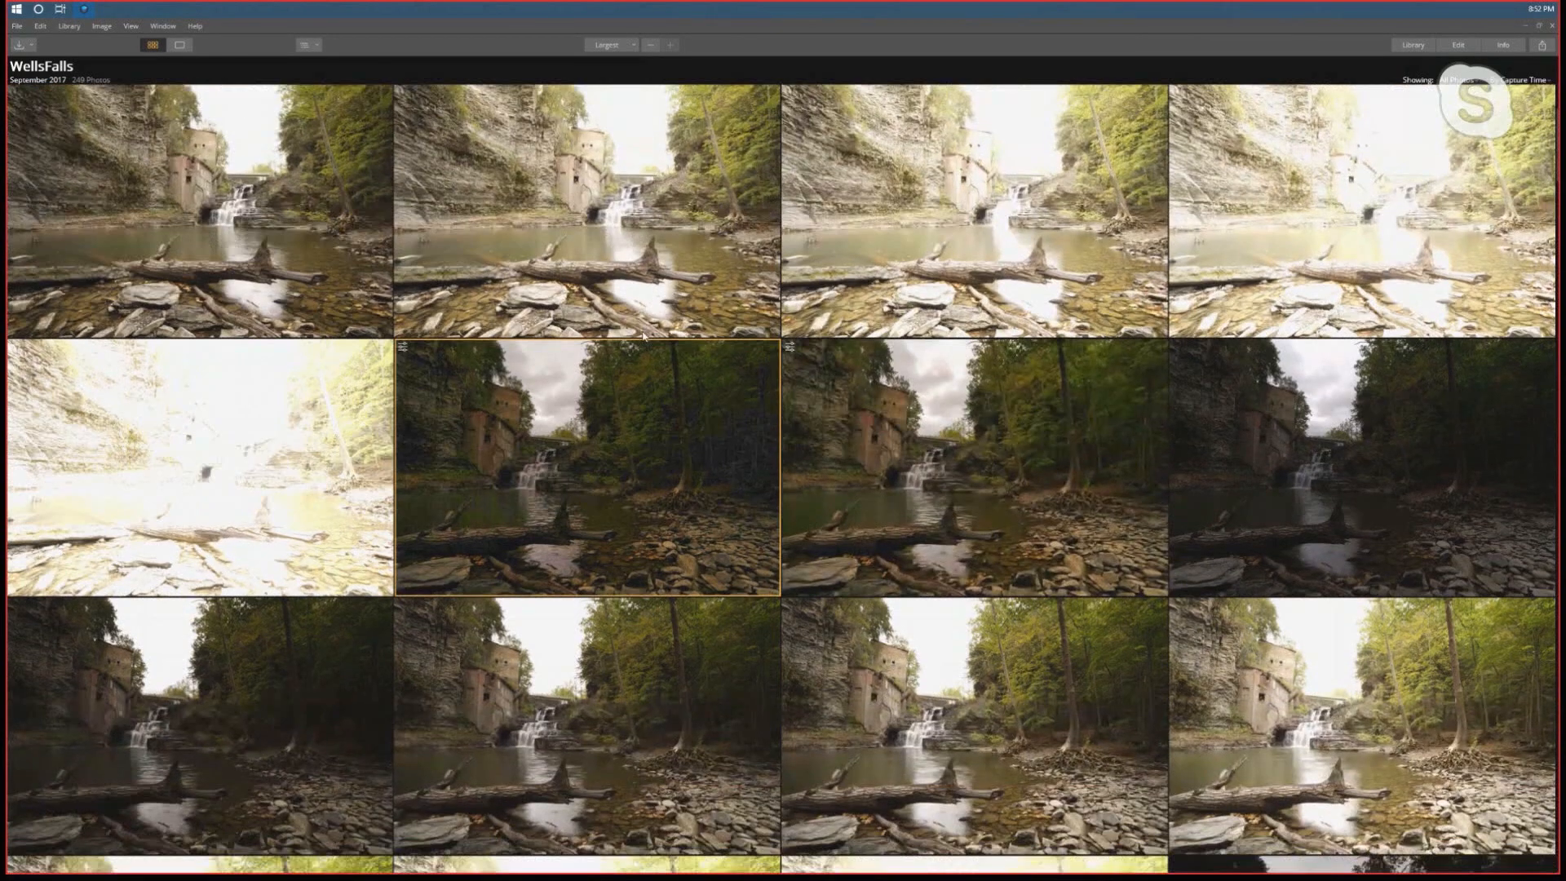
pyautogui.scroll(-10, 641, 335)
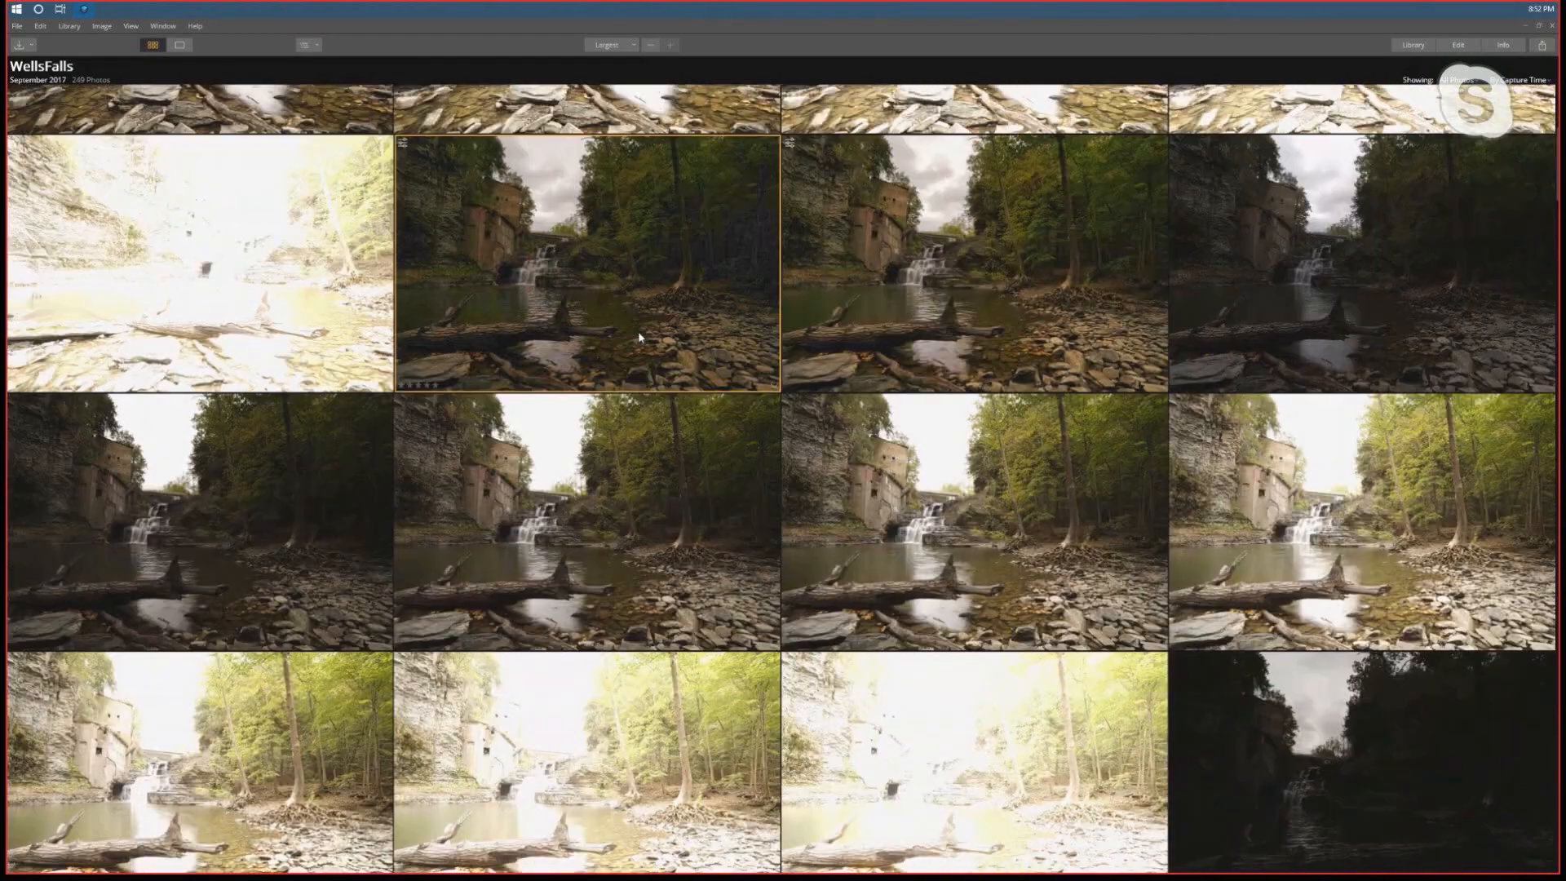
pyautogui.scroll(-2, 641, 336)
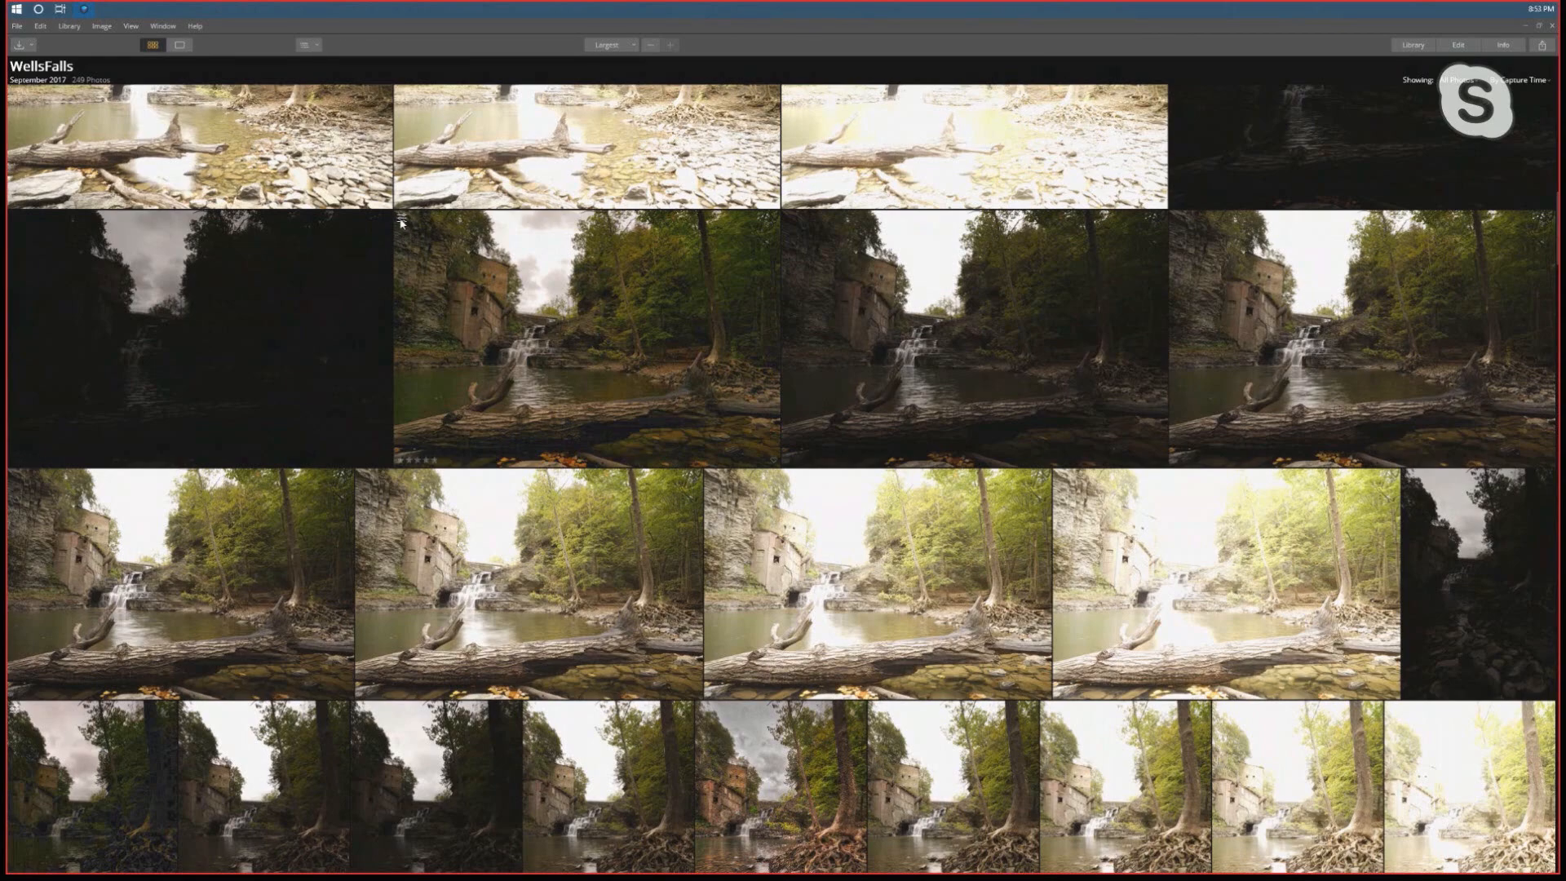
pyautogui.scroll(-4, 560, 330)
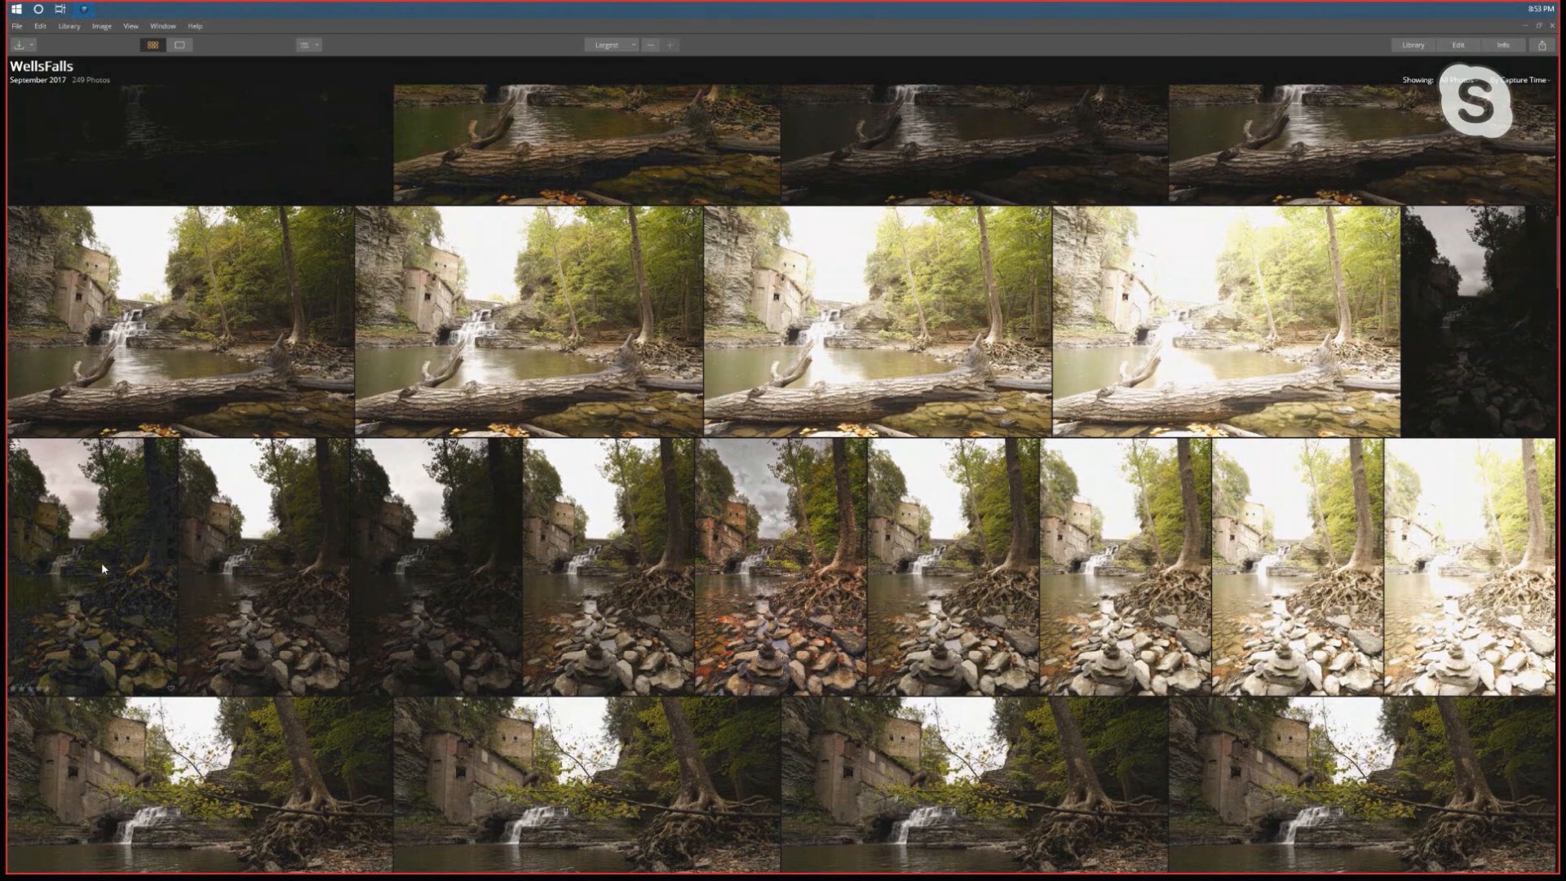
pyautogui.scroll(-2, 479, 489)
pyautogui.scroll(-10, 479, 478)
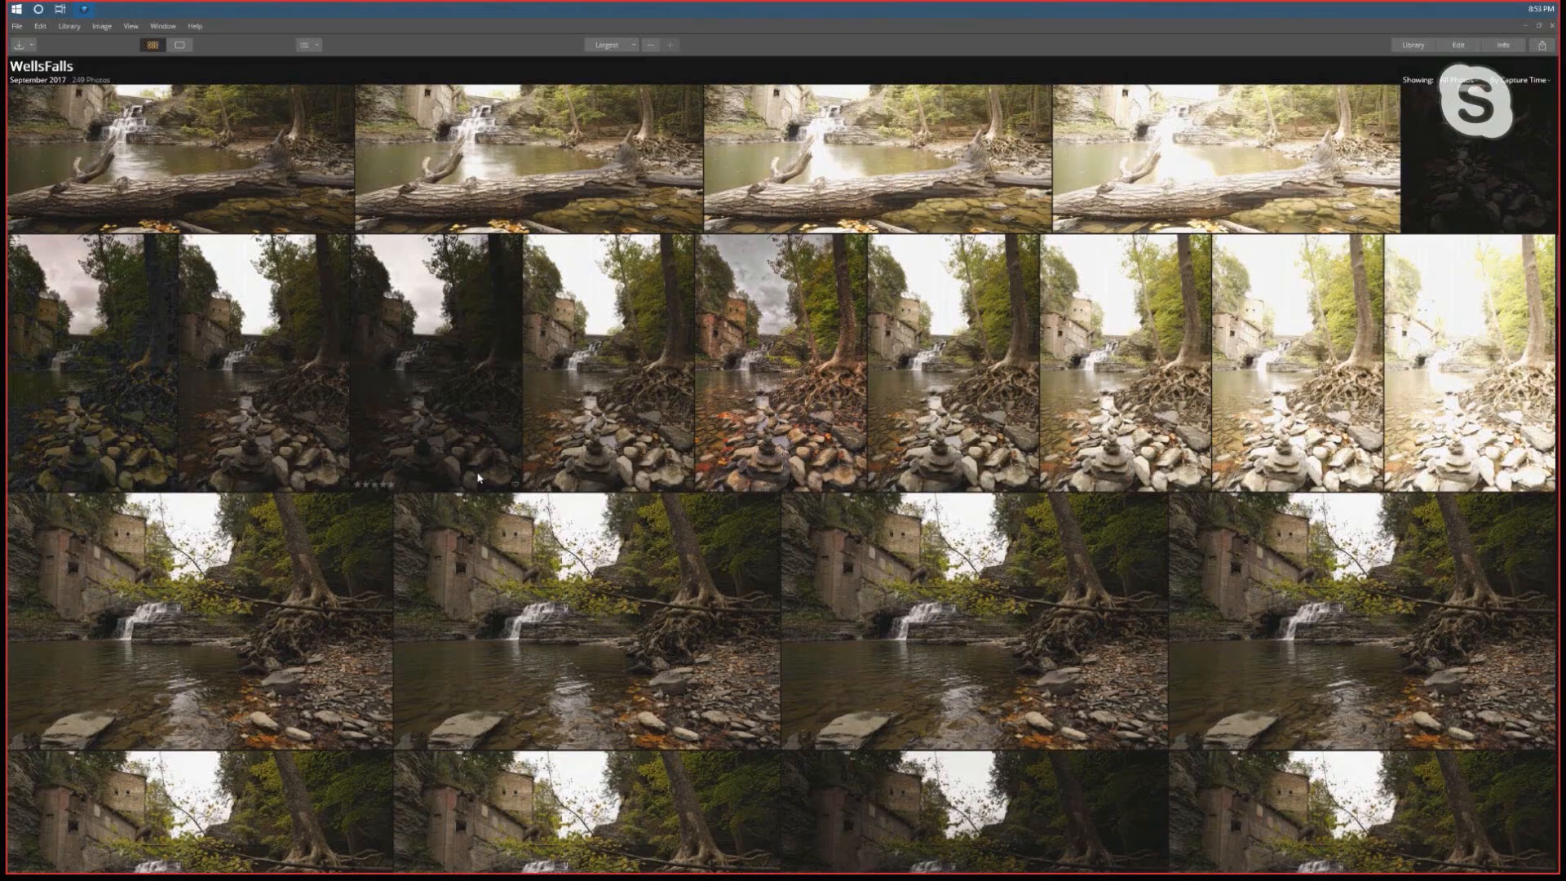
pyautogui.scroll(-2, 471, 478)
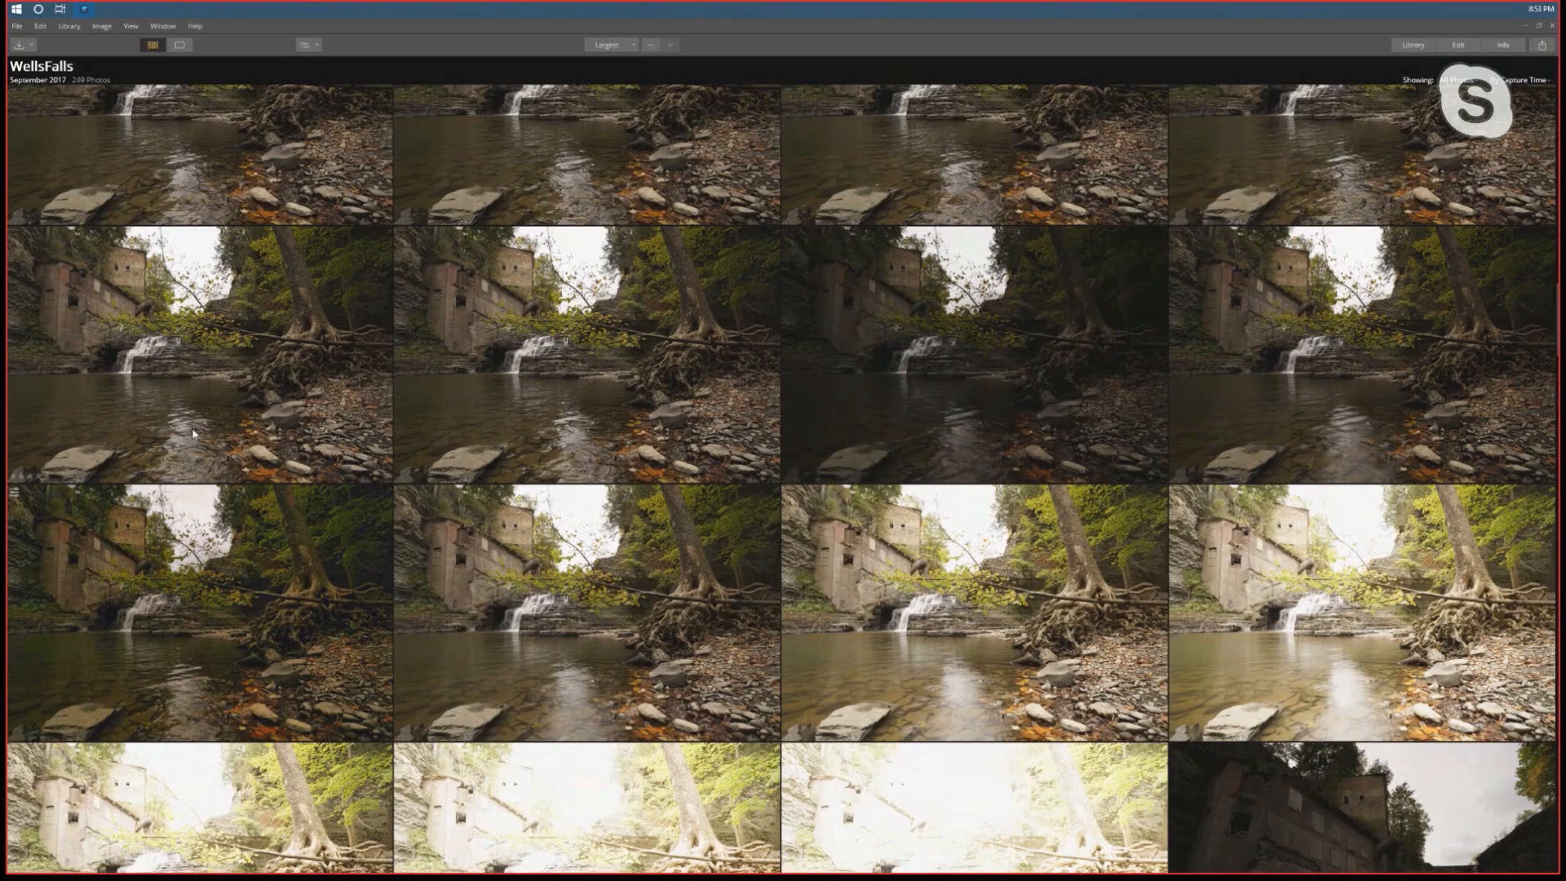
# Open the stream-and-ruins photo _DSC8134.ARW and display its editing filters
pyautogui.click(152, 620)
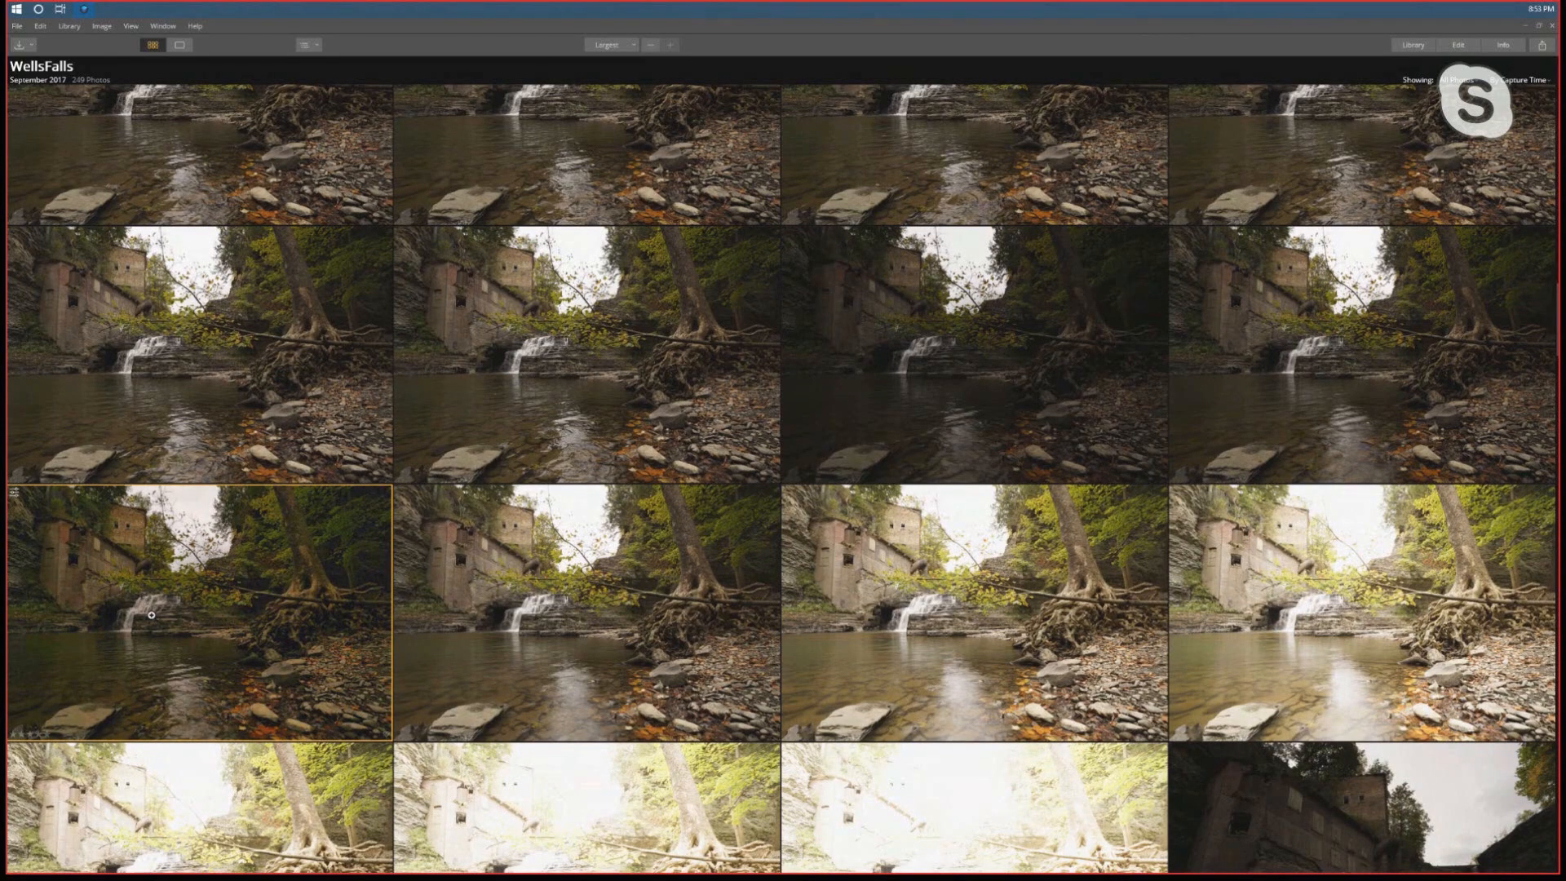
pyautogui.doubleClick(153, 620)
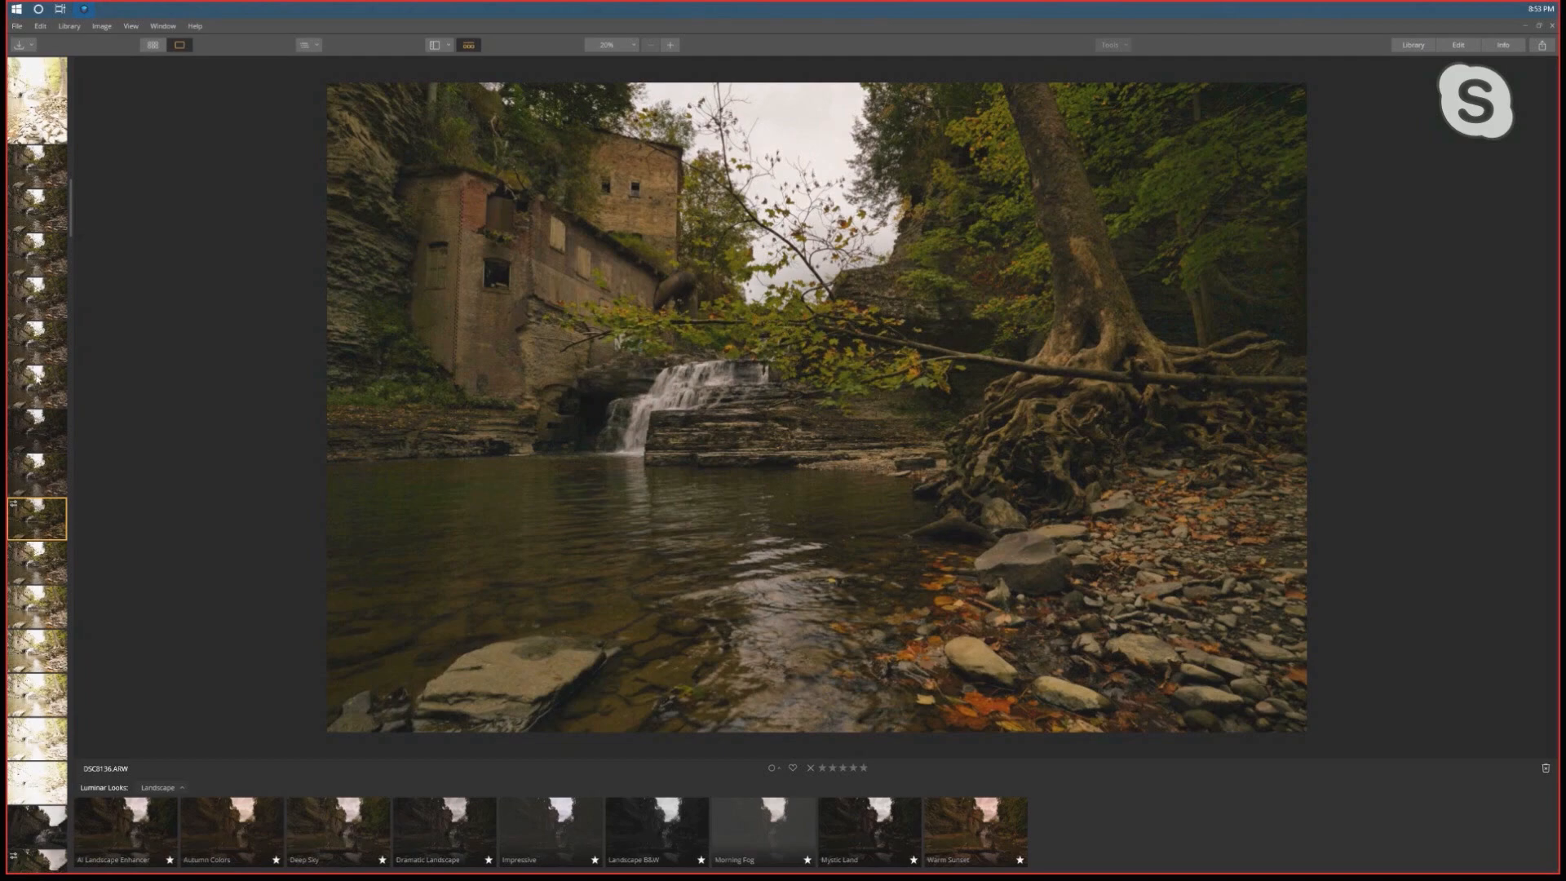
pyautogui.click(34, 304)
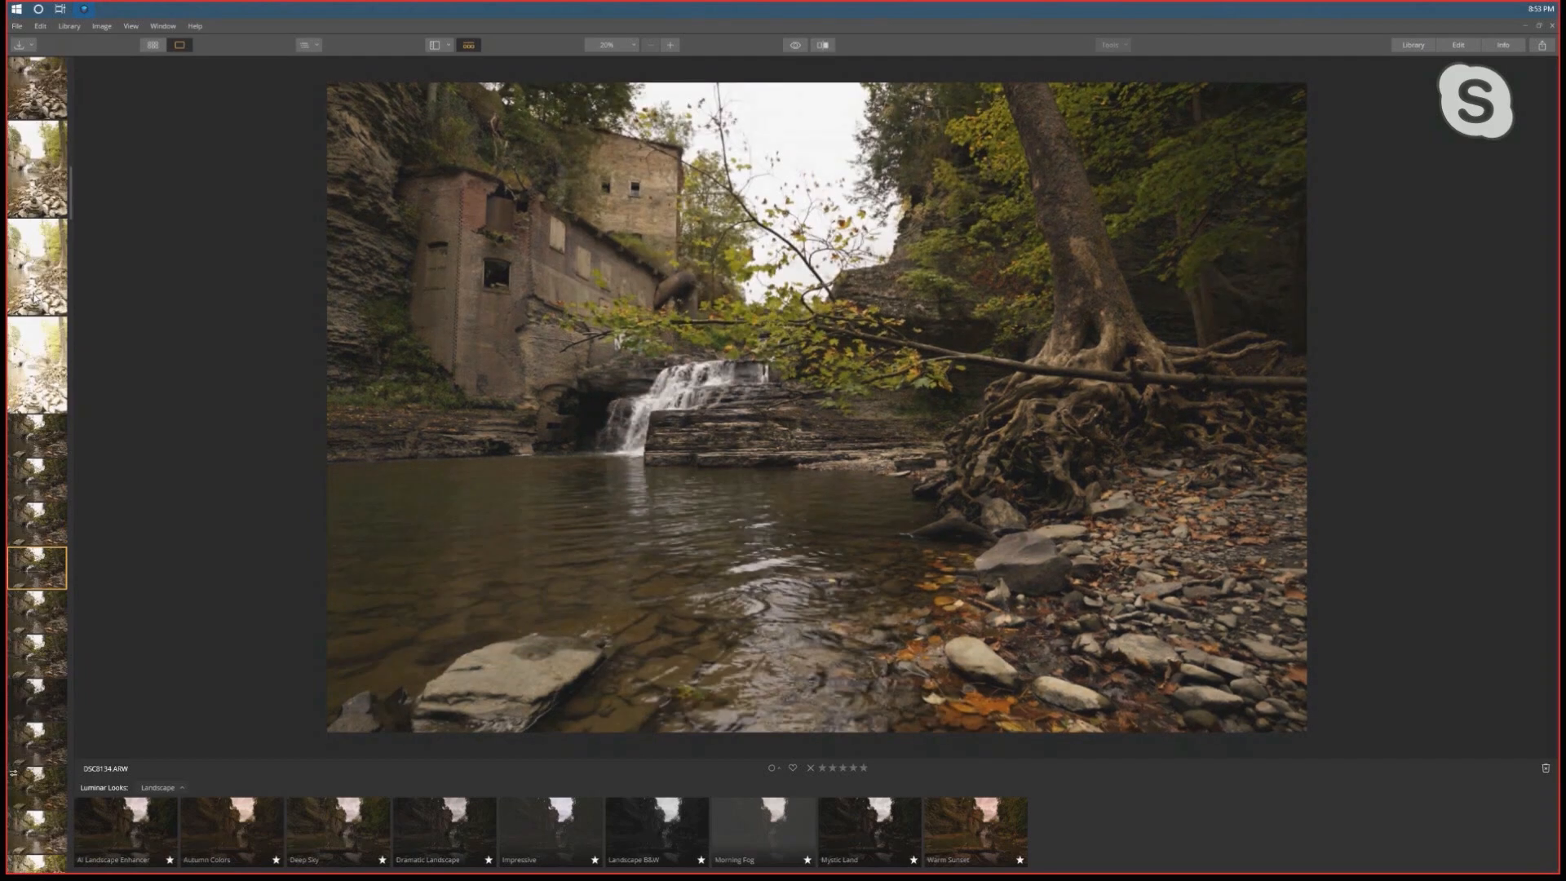
pyautogui.scroll(1, 51, 387)
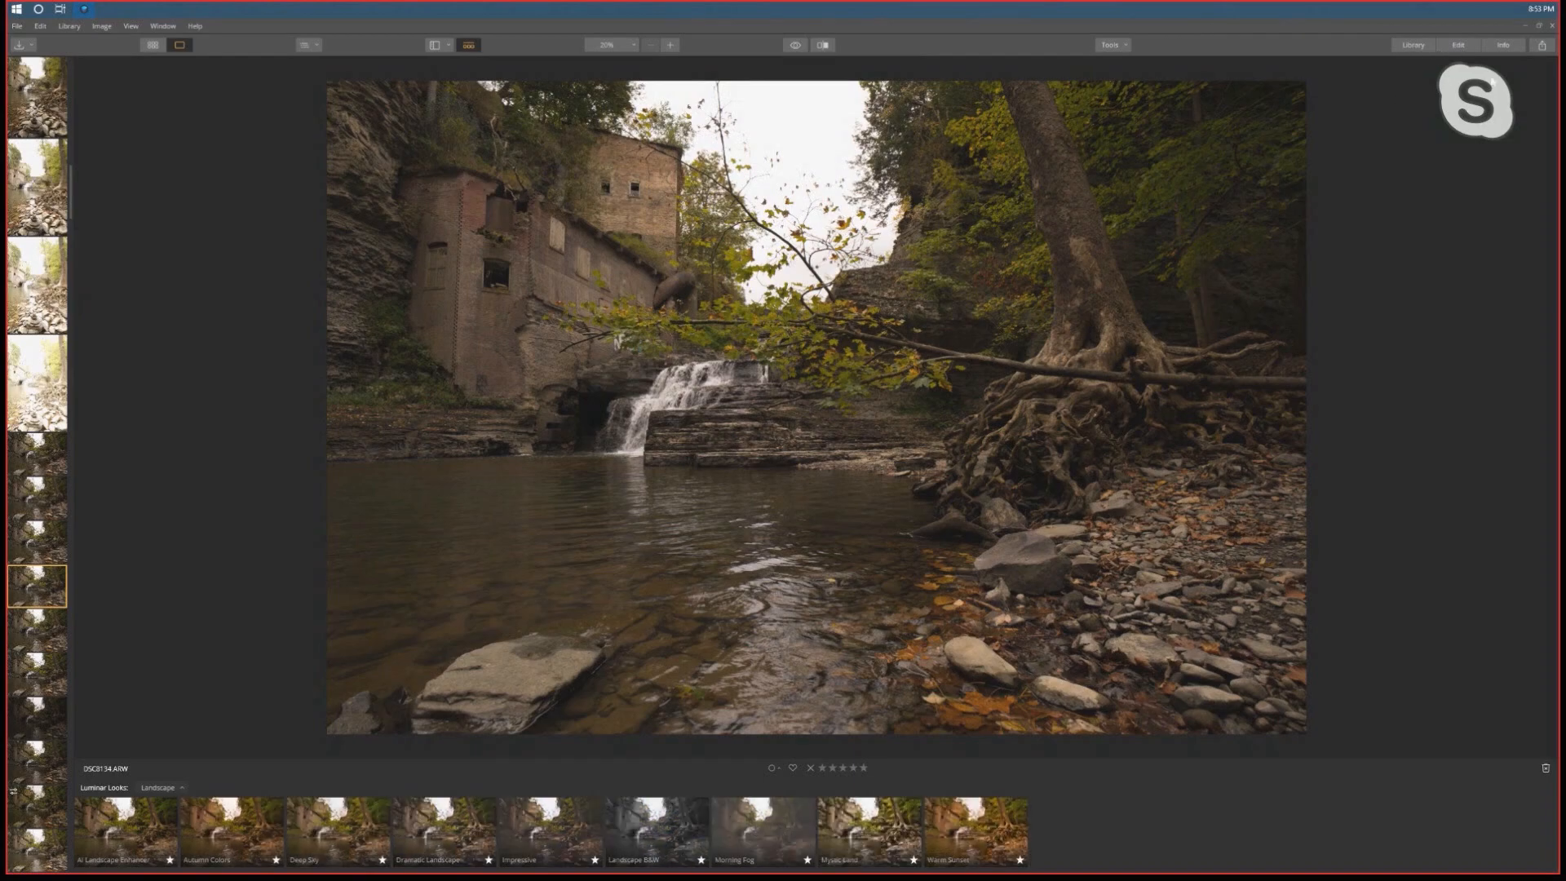
pyautogui.click(1460, 47)
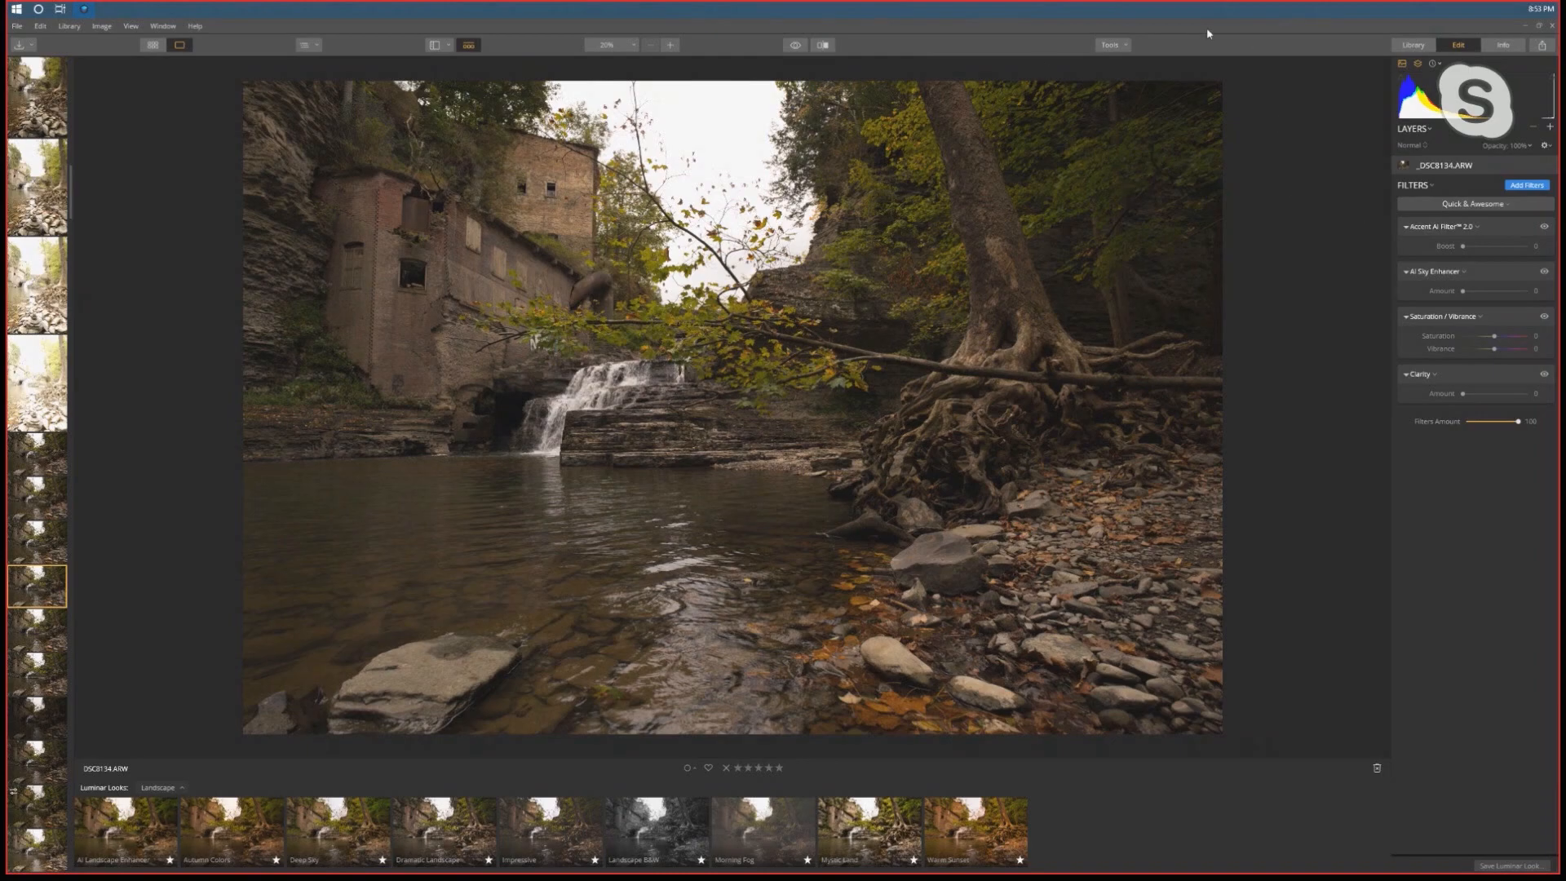
# Straighten the photo with the Crop tool by rotating it about 1.3° and apply the crop
pyautogui.click(1127, 45)
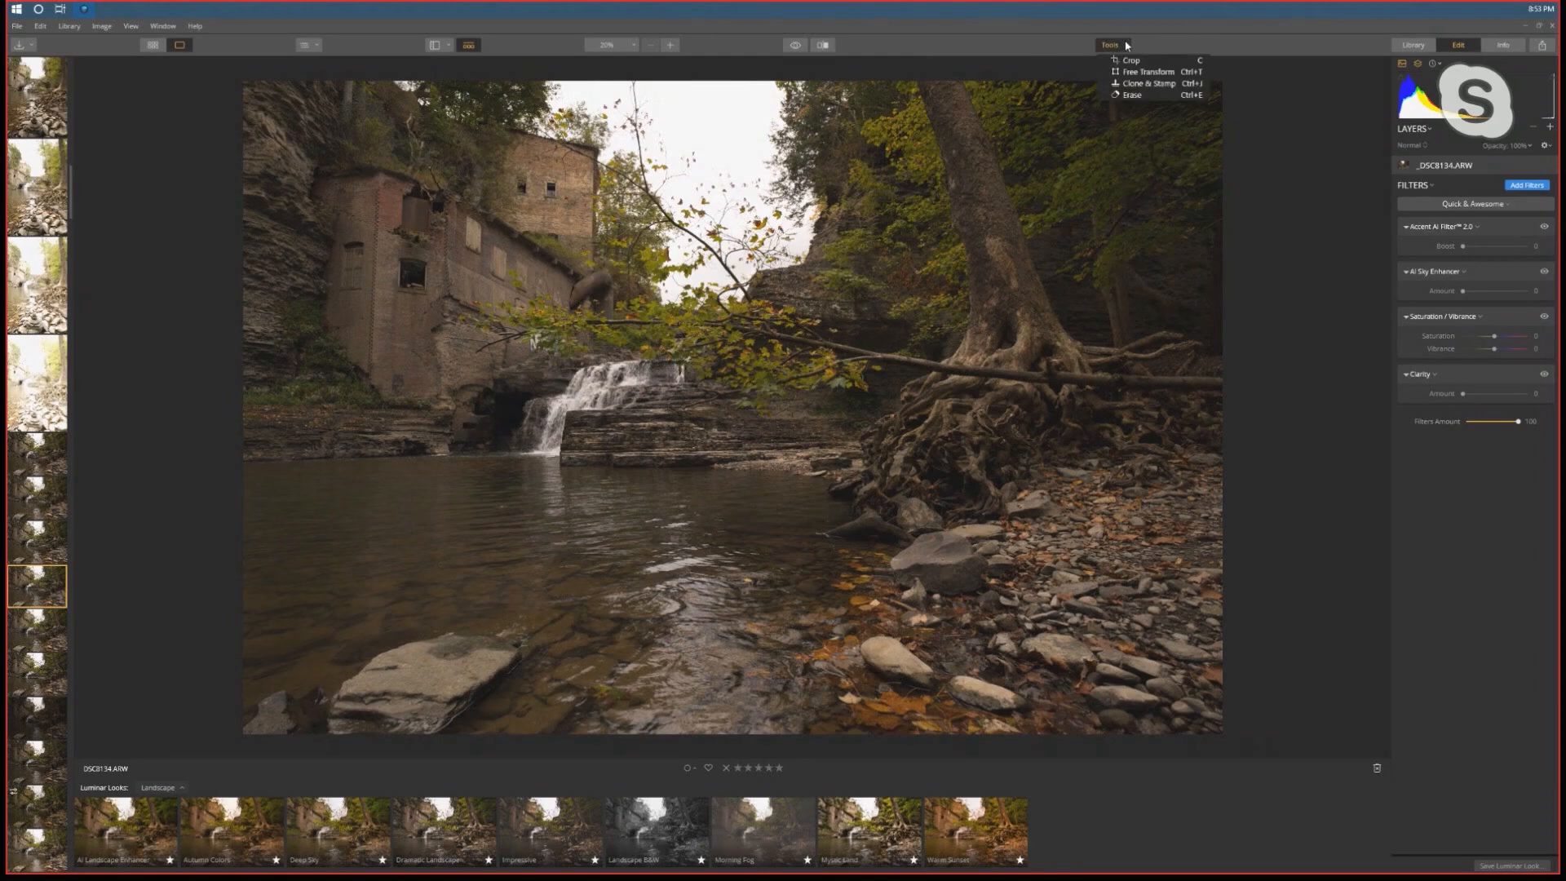
pyautogui.click(1161, 61)
pyautogui.moveTo(1403, 444); pyautogui.dragTo(1410, 455)
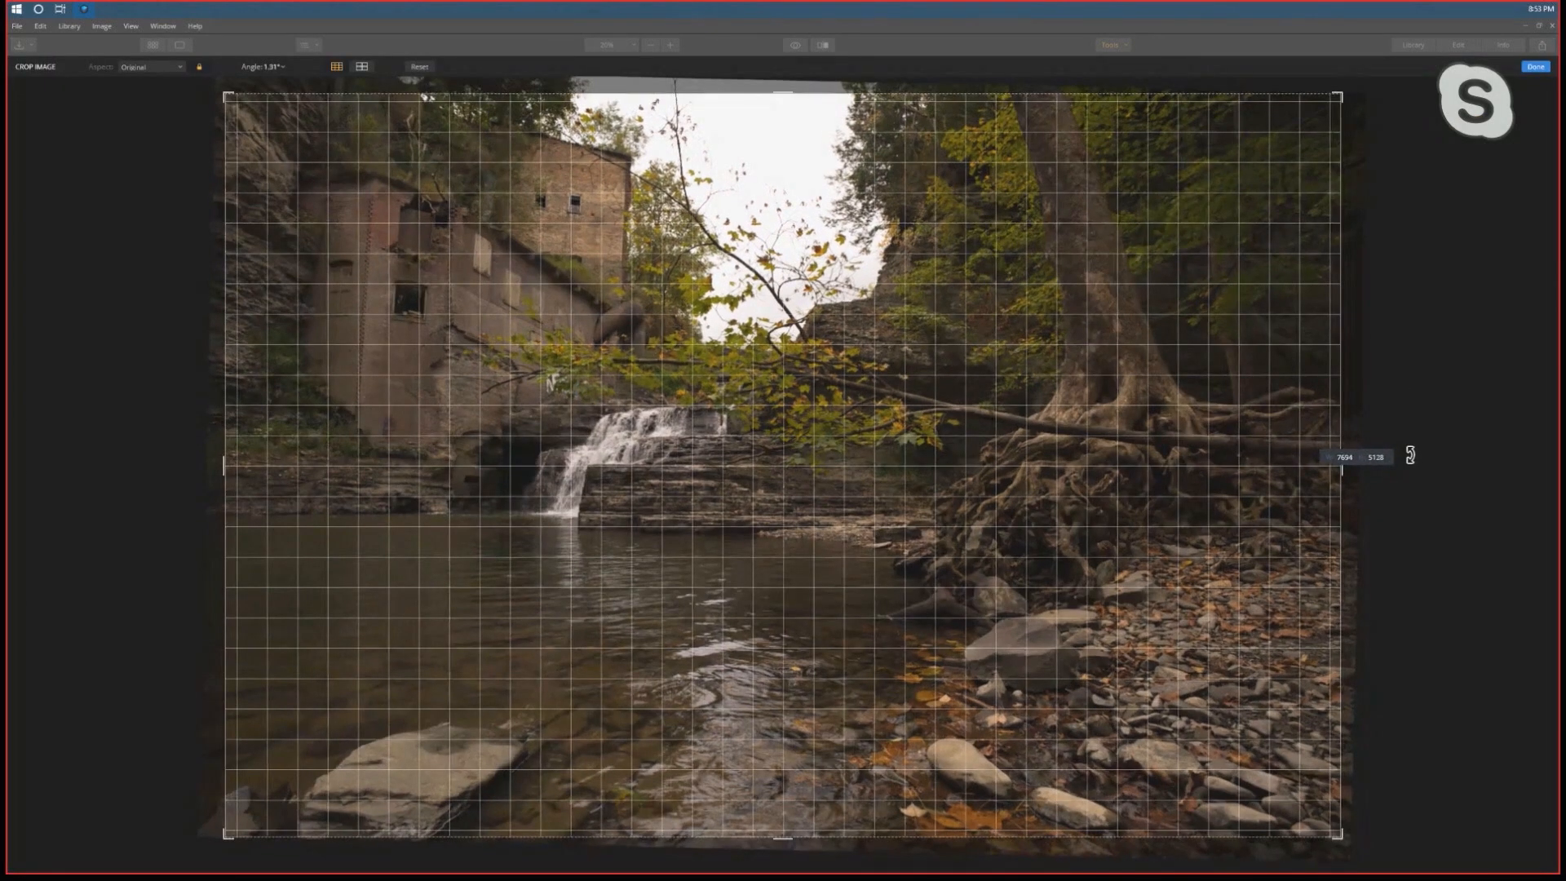
pyautogui.click(1532, 67)
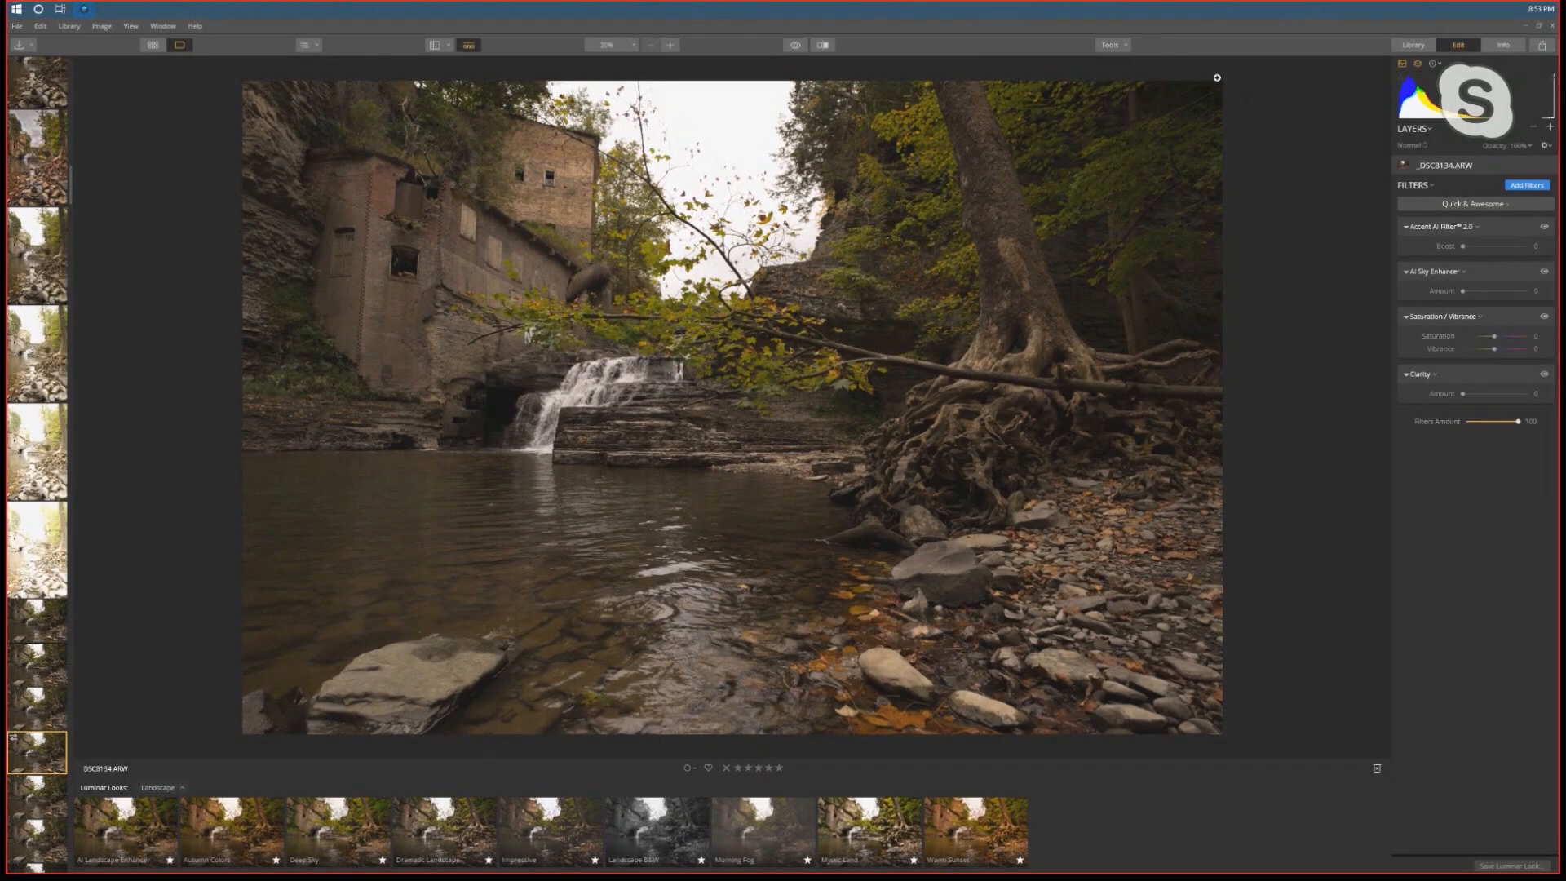
# Set the Accent AI Filter 2.0 Boost to 50 and the AI Sky Enhancer Amount to 52
pyautogui.moveTo(1465, 246); pyautogui.dragTo(1495, 246)
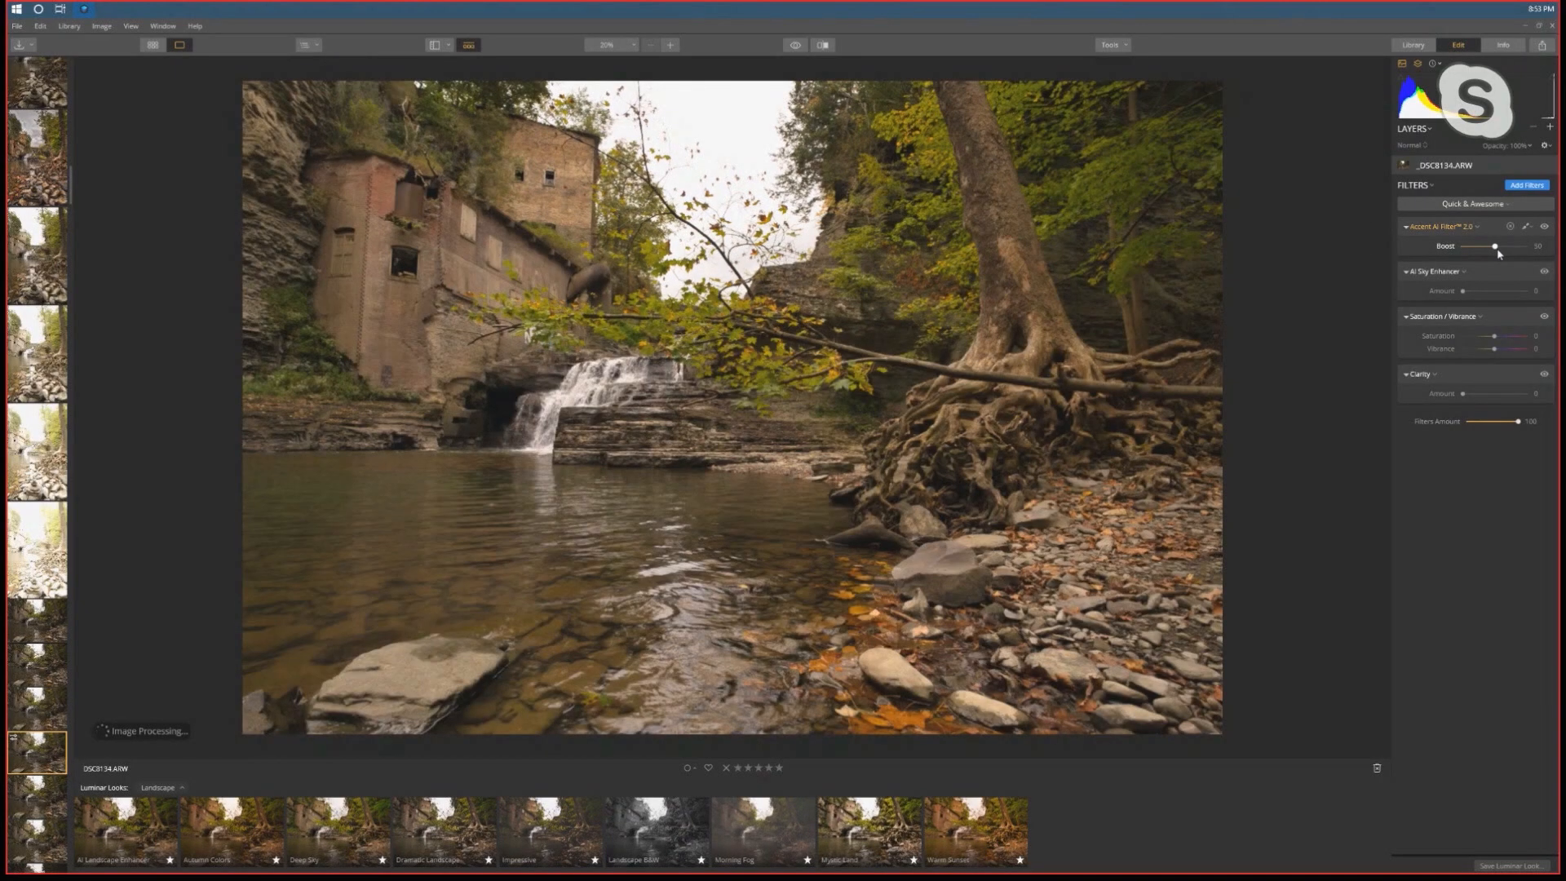
pyautogui.moveTo(1464, 290); pyautogui.dragTo(1496, 292)
# Add the RAW Develop filter, warm its Temperature to about 9400 and lower Highlights to -64
pyautogui.click(1526, 185)
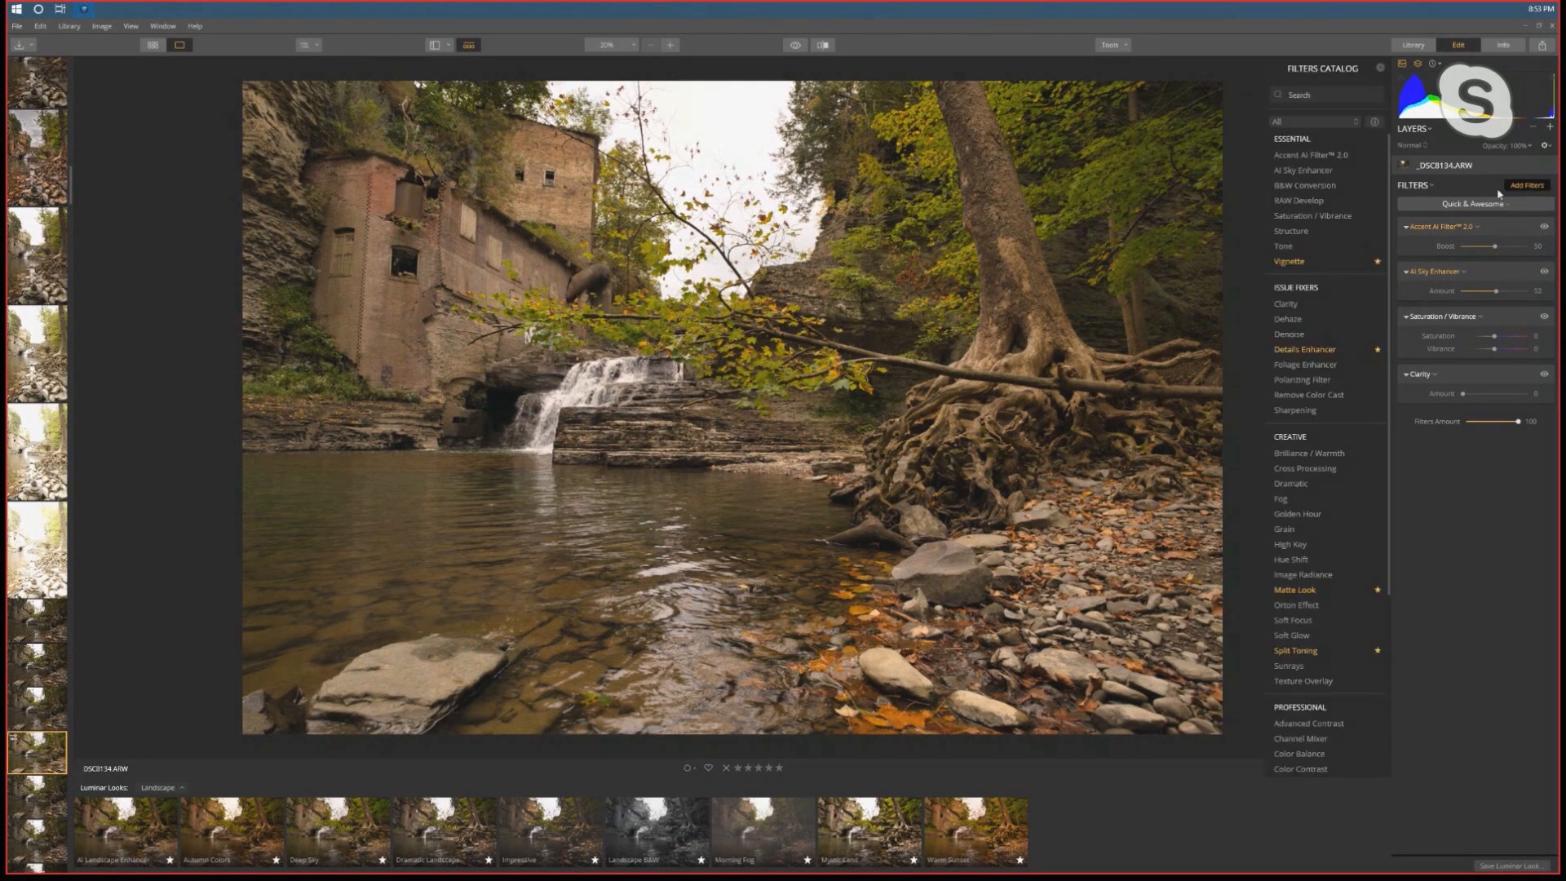
pyautogui.click(1315, 203)
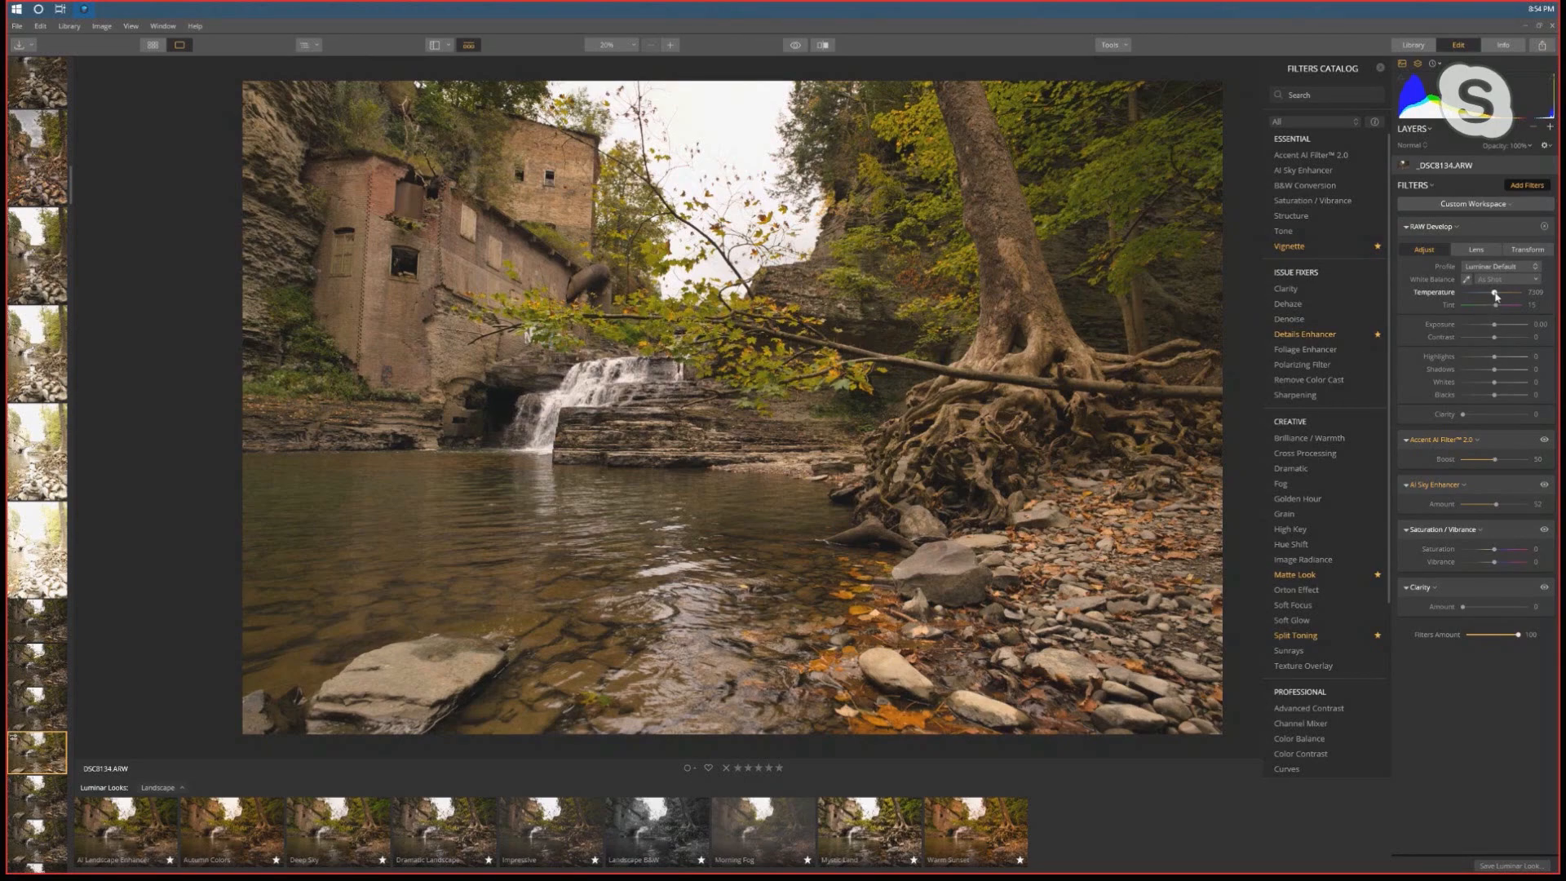
pyautogui.moveTo(1497, 296); pyautogui.dragTo(1503, 298)
pyautogui.moveTo(1495, 357); pyautogui.dragTo(1473, 365)
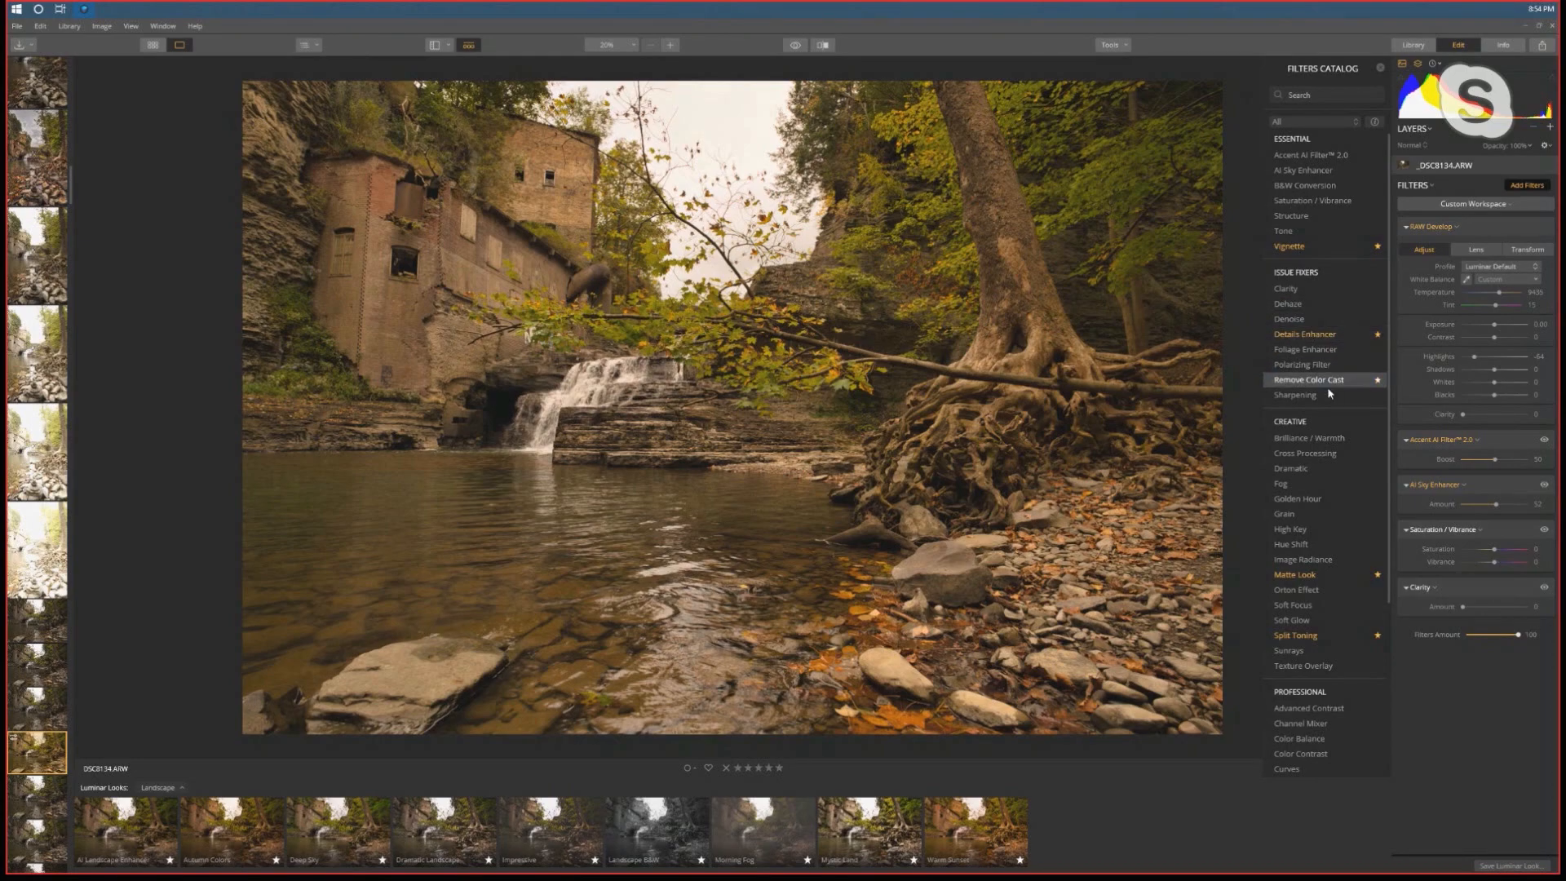
# Compare the edited photo with the original to judge the RAW Develop and AI adjustments
pyautogui.click(794, 46)
pyautogui.click(793, 47)
pyautogui.click(792, 46)
pyautogui.click(793, 47)
pyautogui.click(793, 47)
pyautogui.click(793, 47)
# Add the Details Enhancer filter, set its Small details to 14 and raise Medium details slightly
pyautogui.click(1315, 335)
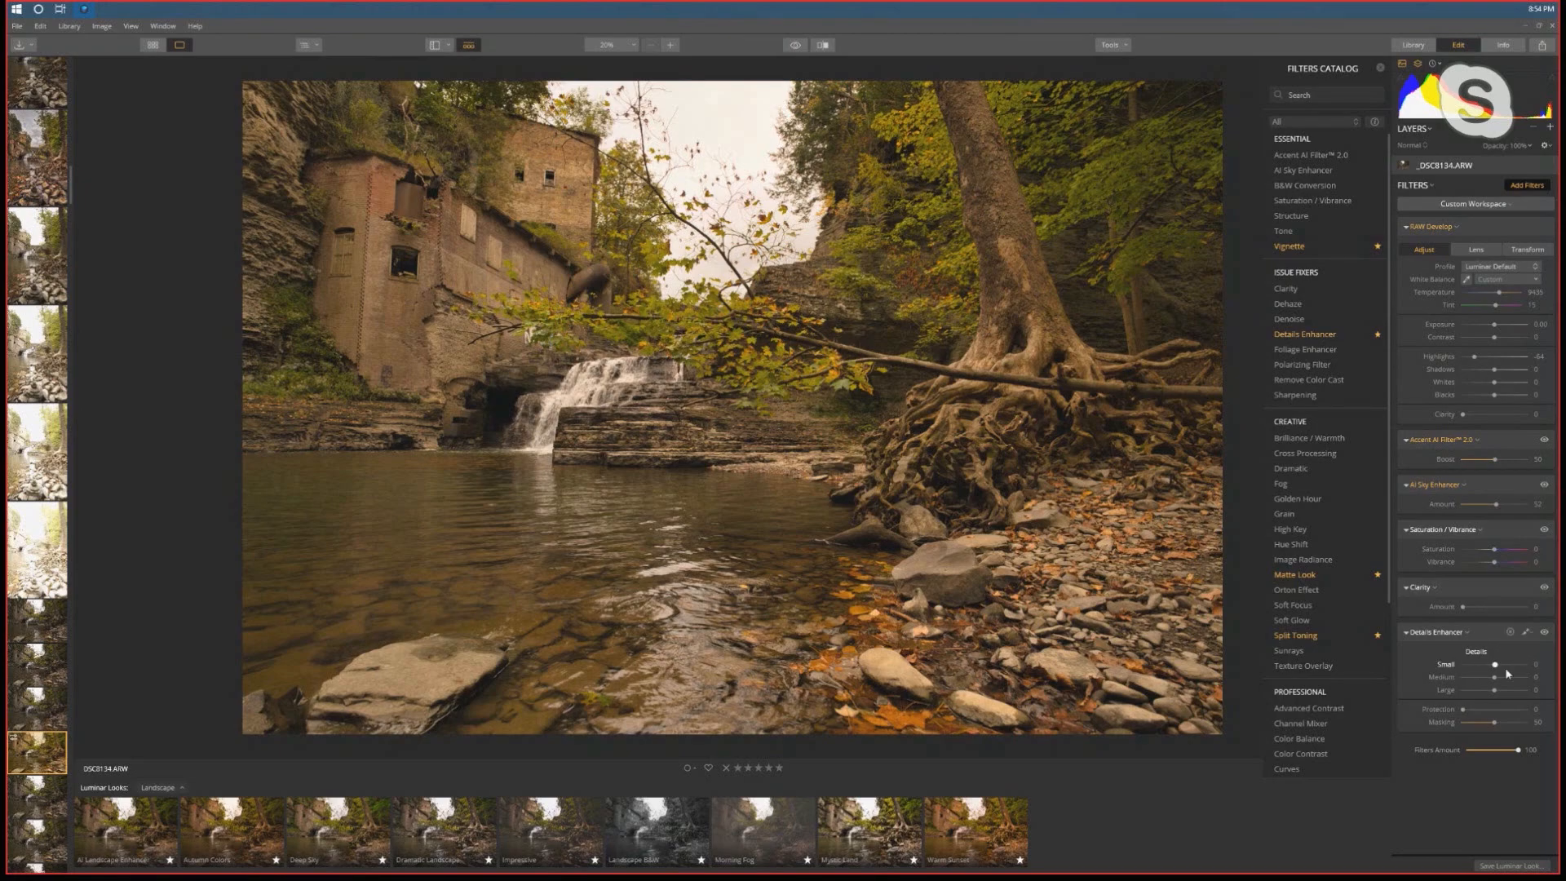
pyautogui.moveTo(1495, 665); pyautogui.dragTo(1499, 669)
pyautogui.moveTo(1499, 669); pyautogui.dragTo(1498, 681)
# Compare the photo before and after all filters repeatedly, including the added detail enhancement
pyautogui.click(797, 46)
pyautogui.click(797, 47)
pyautogui.click(797, 46)
pyautogui.click(797, 47)
pyautogui.click(797, 46)
pyautogui.click(797, 47)
pyautogui.click(797, 46)
pyautogui.click(797, 47)
pyautogui.click(797, 46)
pyautogui.click(797, 46)
pyautogui.click(797, 47)
pyautogui.click(797, 46)
pyautogui.click(797, 47)
pyautogui.click(797, 47)
pyautogui.click(797, 46)
pyautogui.click(797, 47)
# Review the Saturation / Vibrance mask choices, the RAW Develop and Filters commands, and the layer's Blend options without changing anything
pyautogui.click(1528, 531)
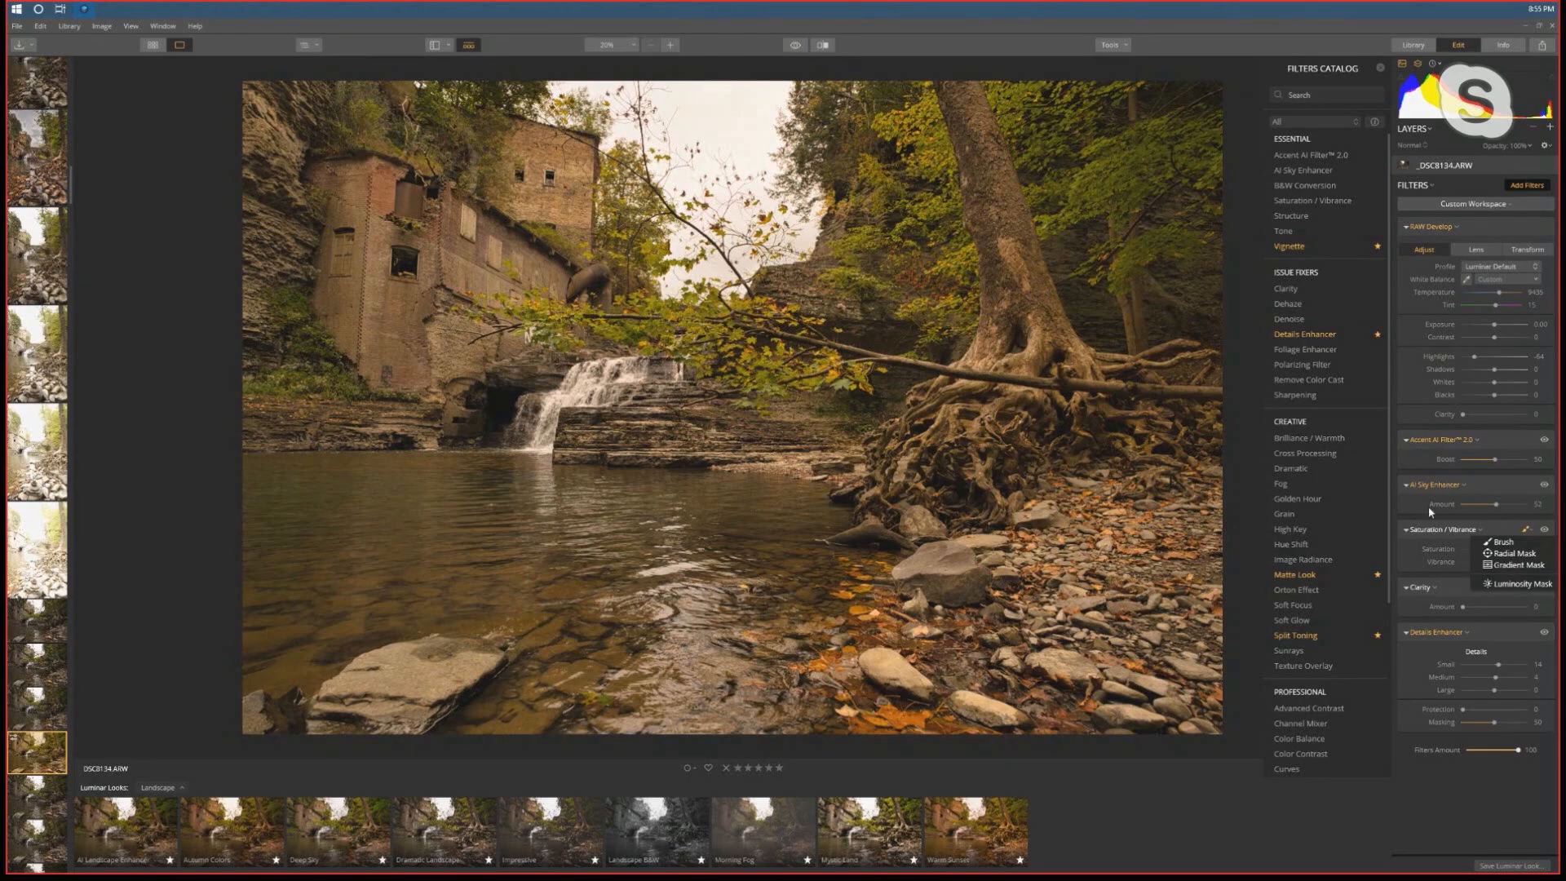
pyautogui.click(1507, 228)
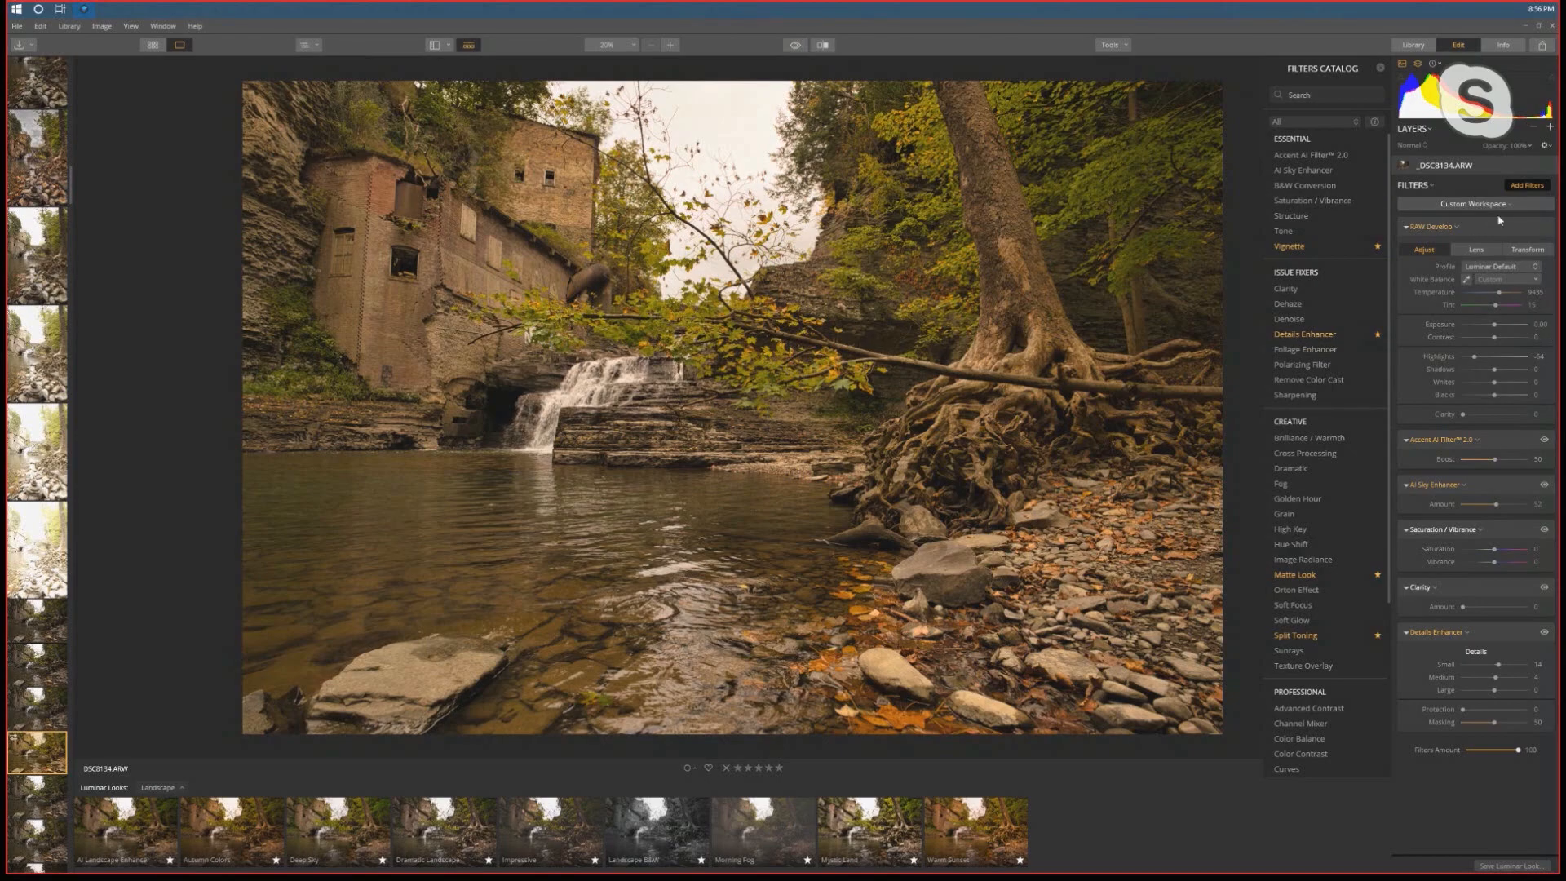
pyautogui.click(1458, 228)
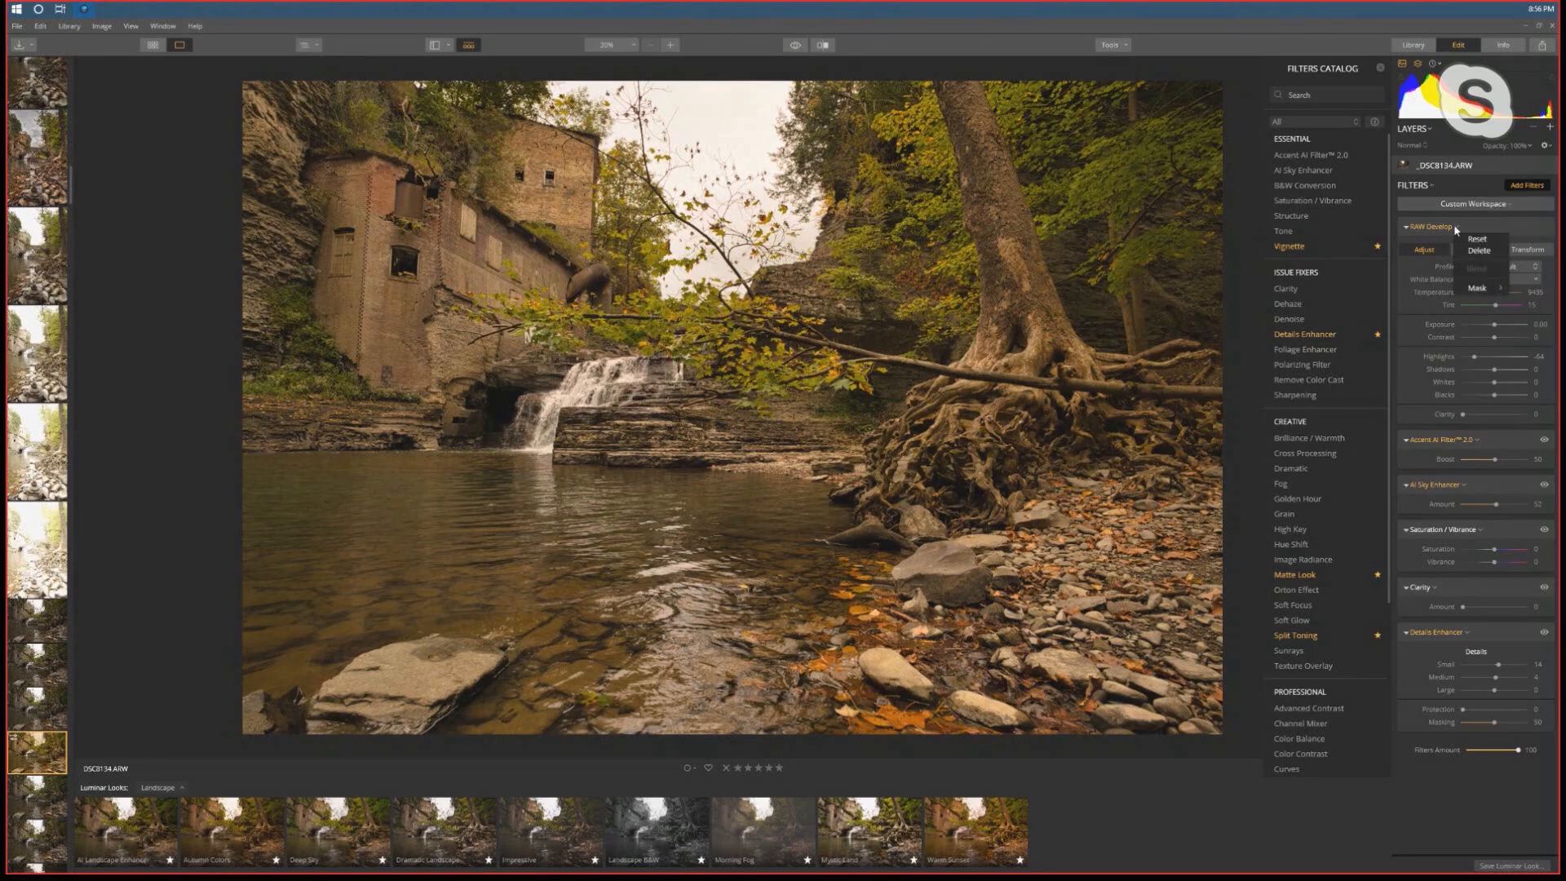
pyautogui.click(1481, 222)
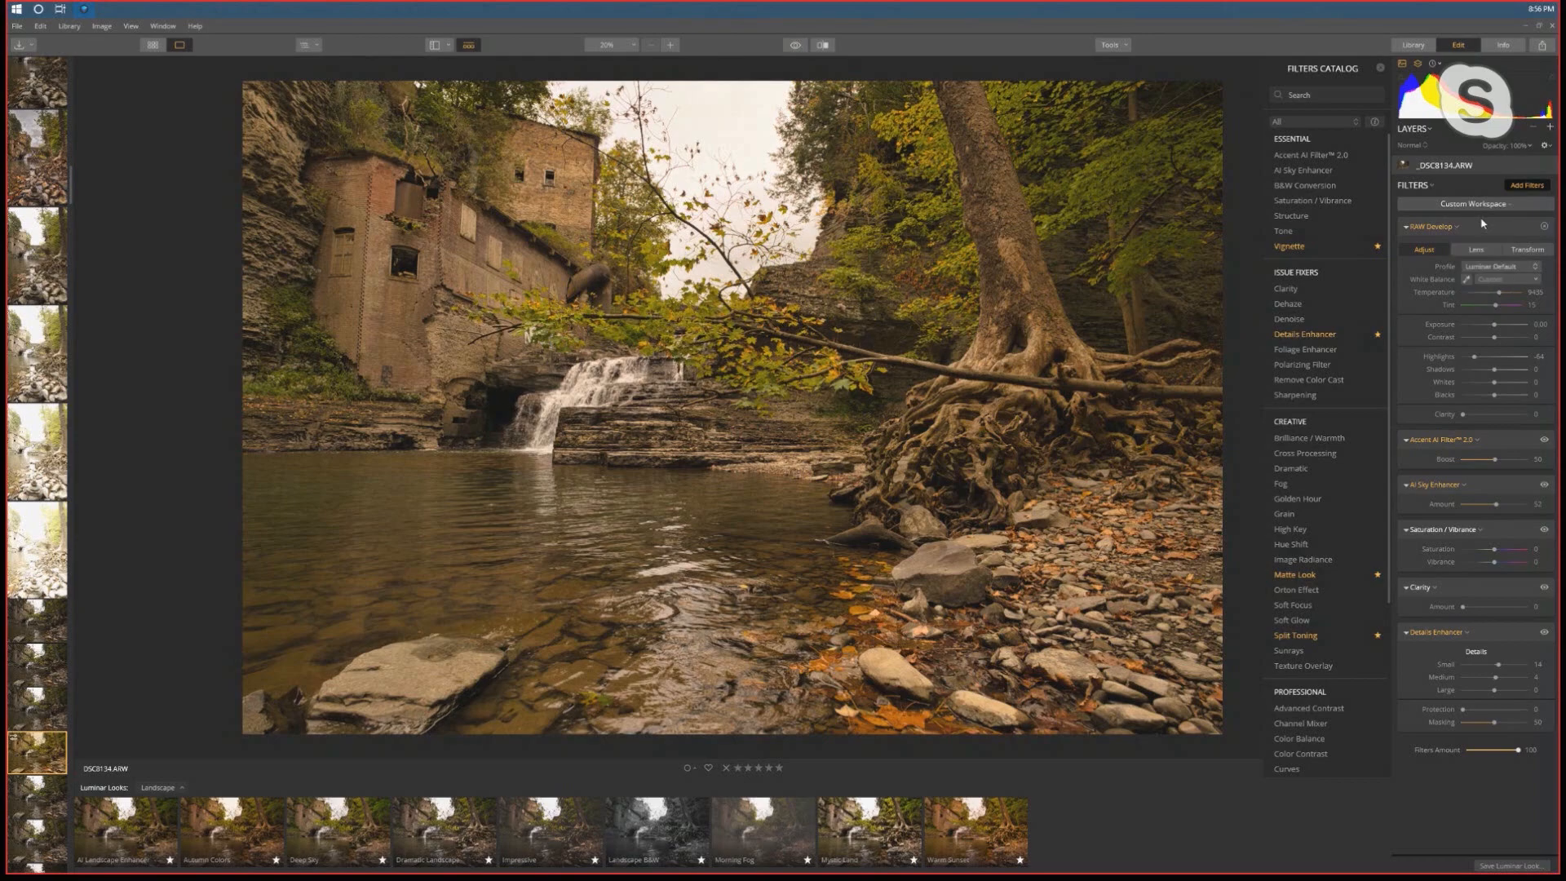
pyautogui.click(1429, 186)
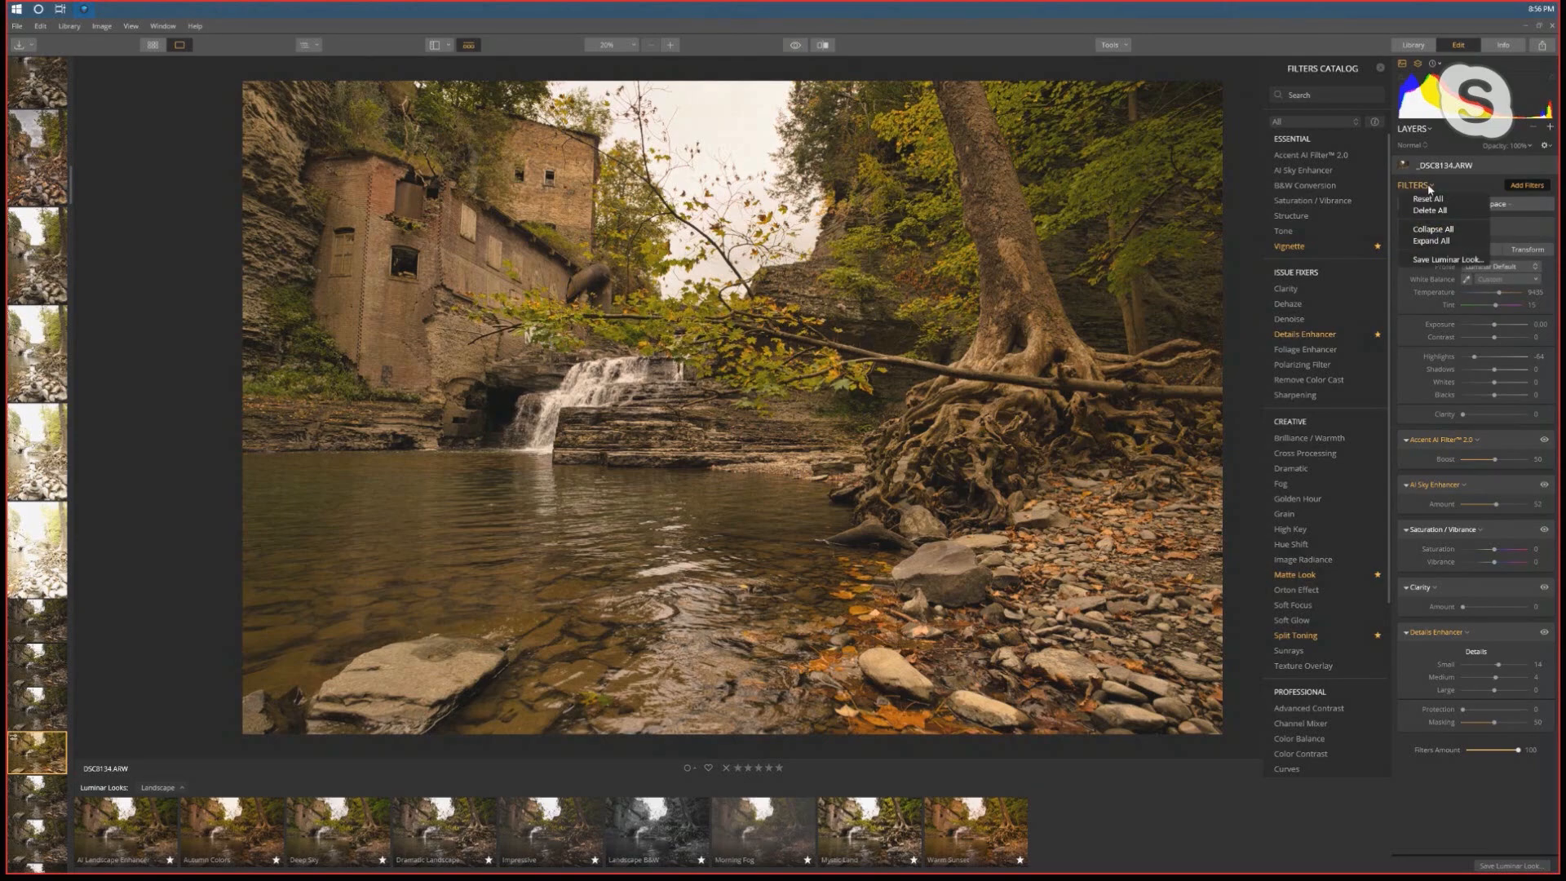
pyautogui.click(1429, 186)
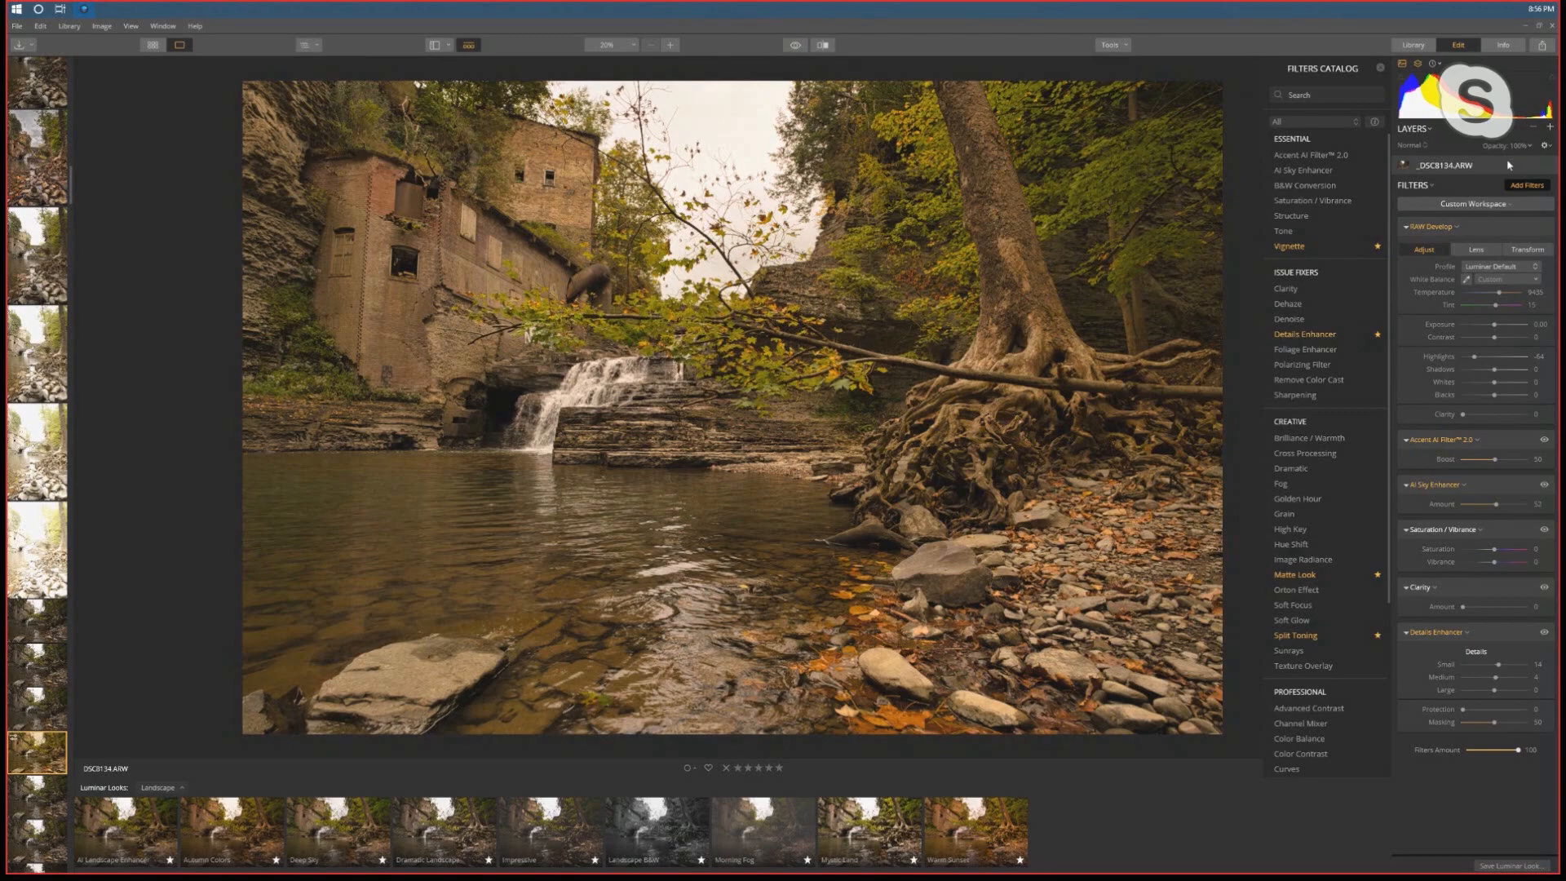
pyautogui.click(1549, 148)
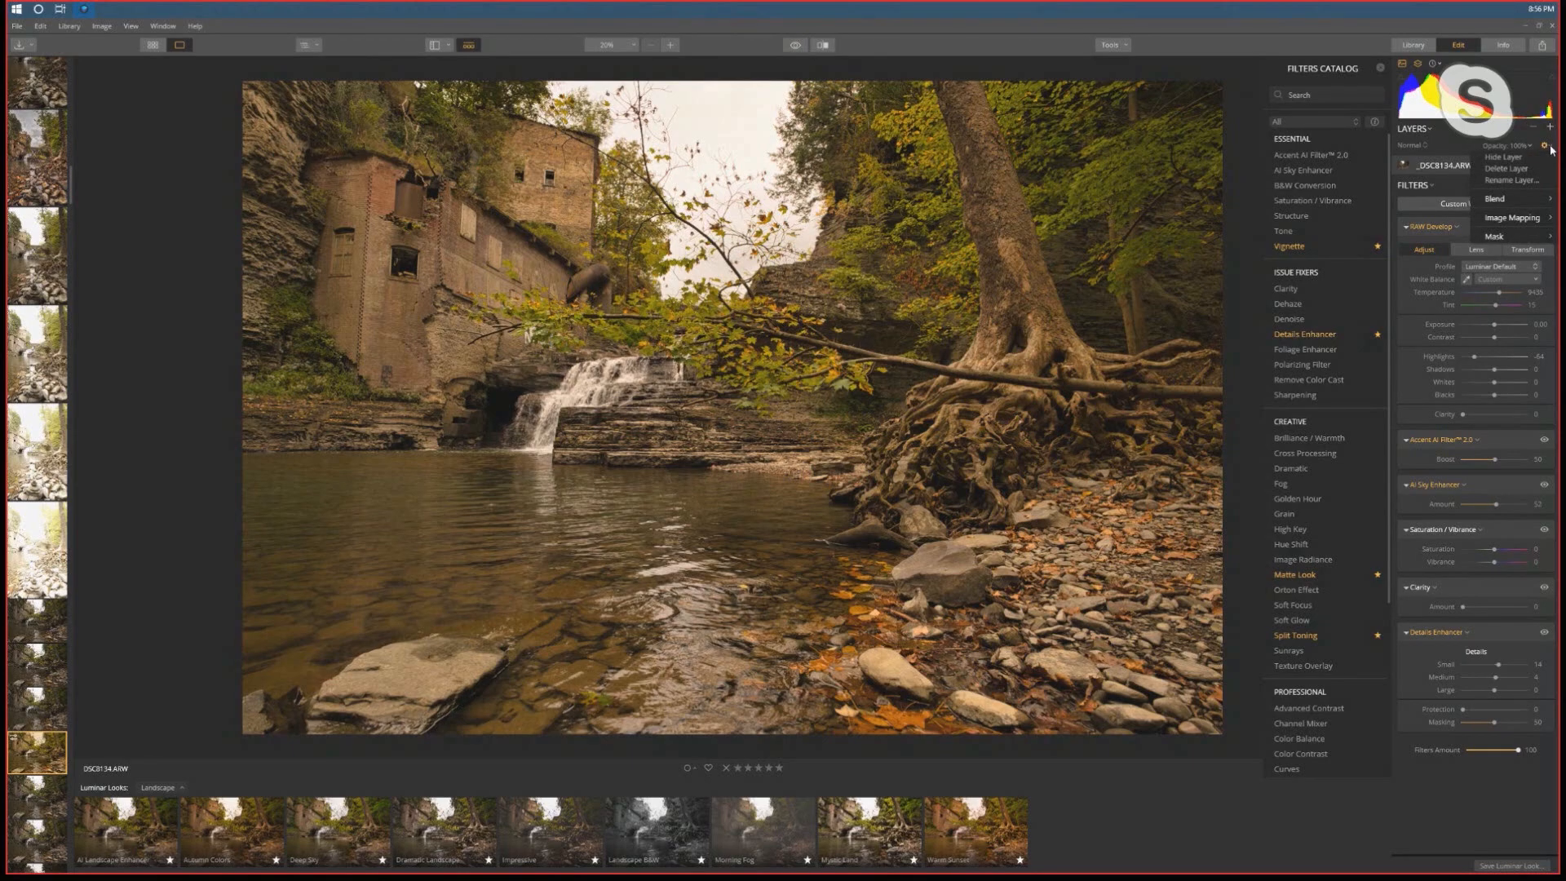
pyautogui.moveTo(1531, 222)
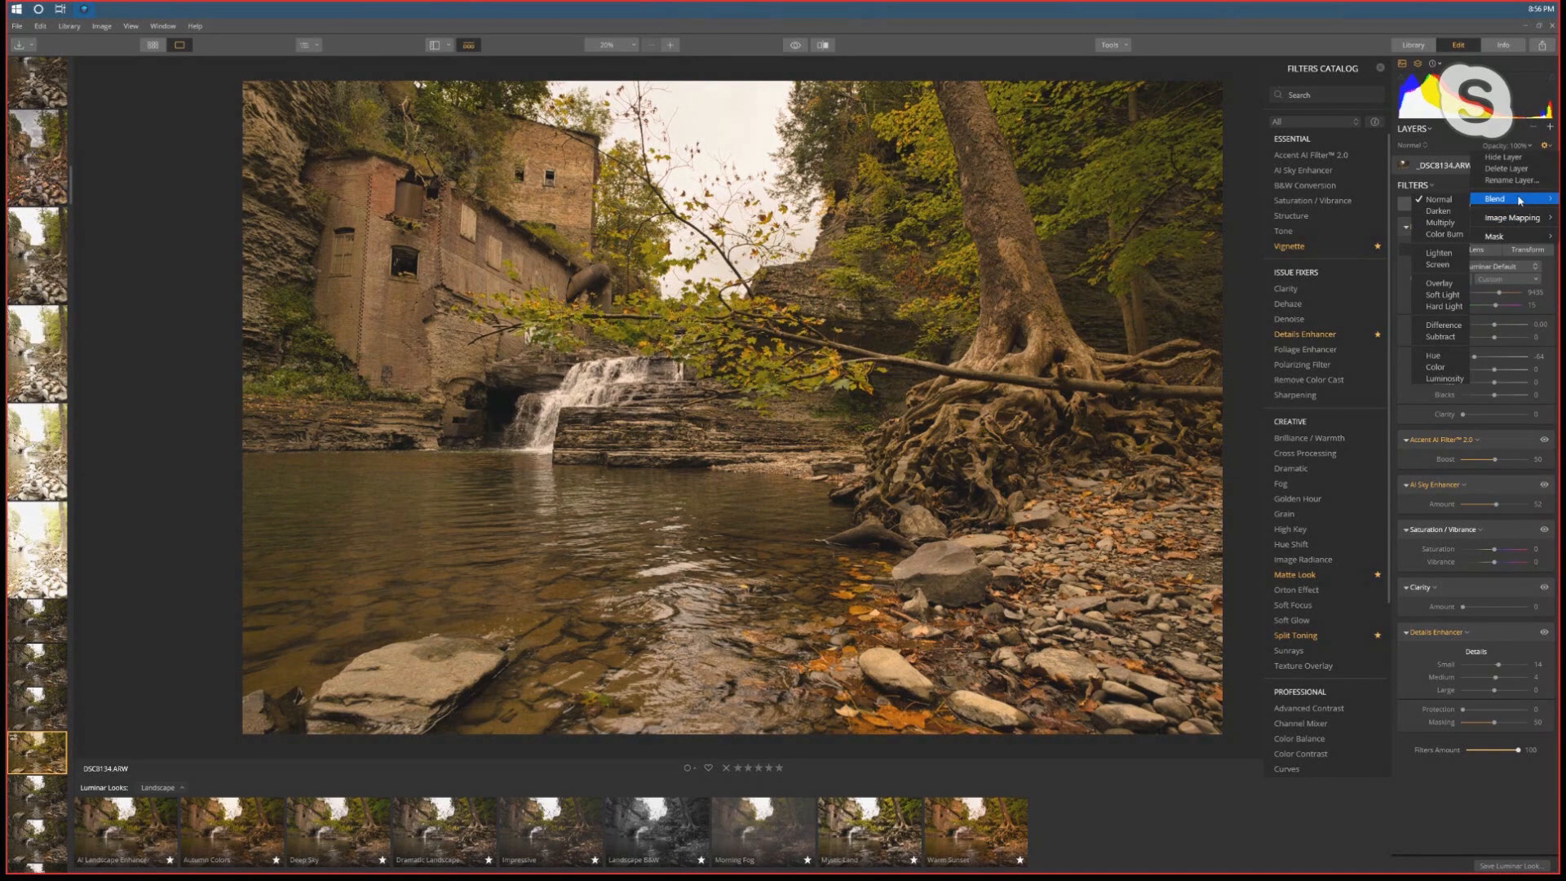
pyautogui.click(1452, 157)
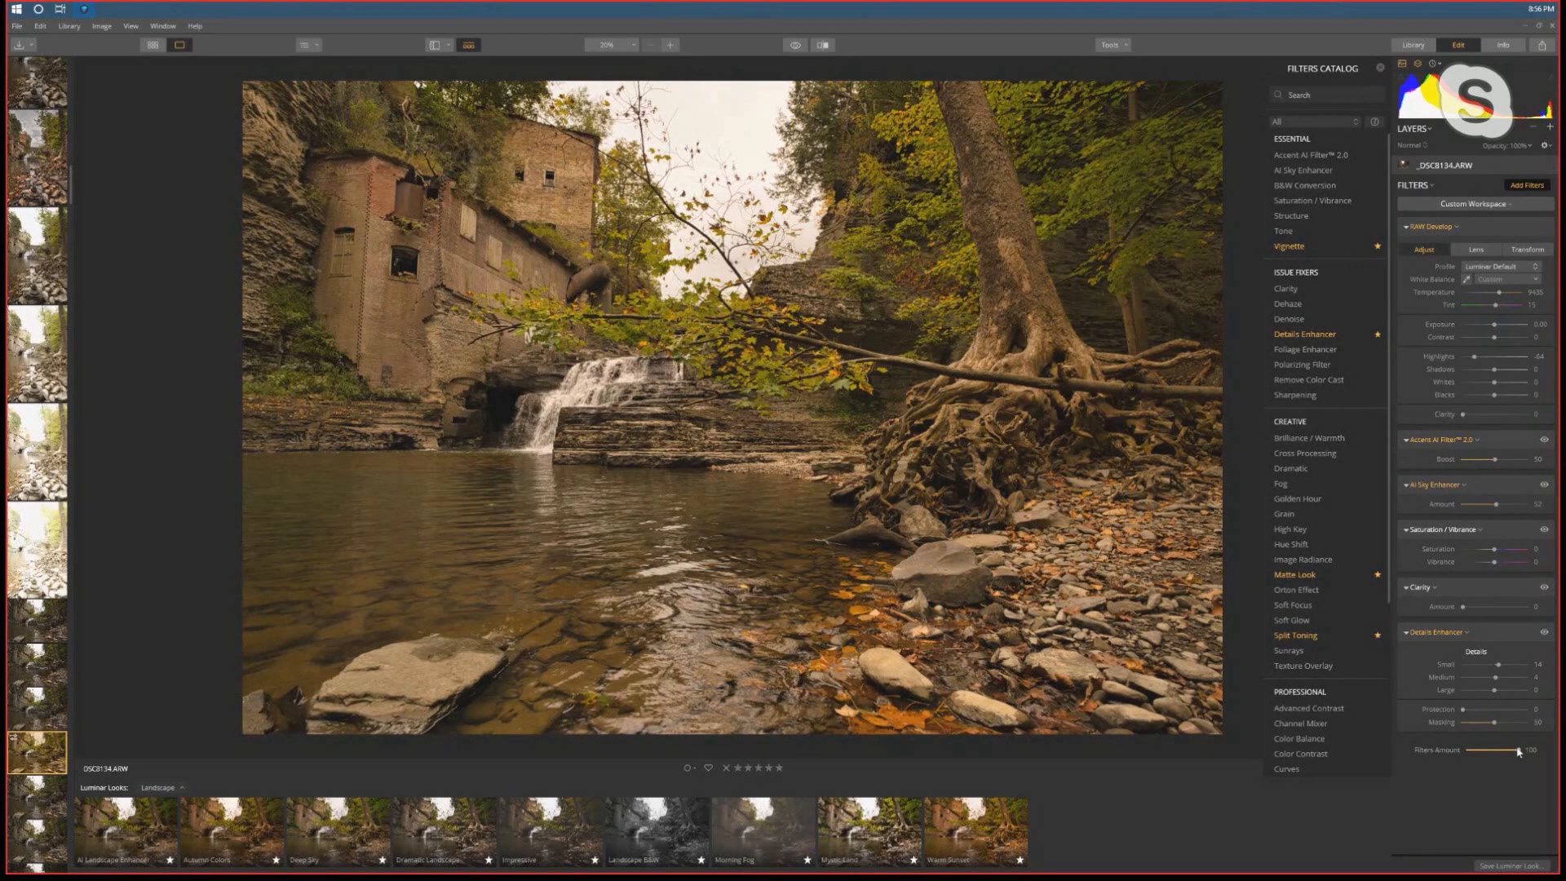
# Lower the overall Filters Amount to 0, raise it partway, and reset it to 100
pyautogui.moveTo(1519, 752); pyautogui.dragTo(1445, 747)
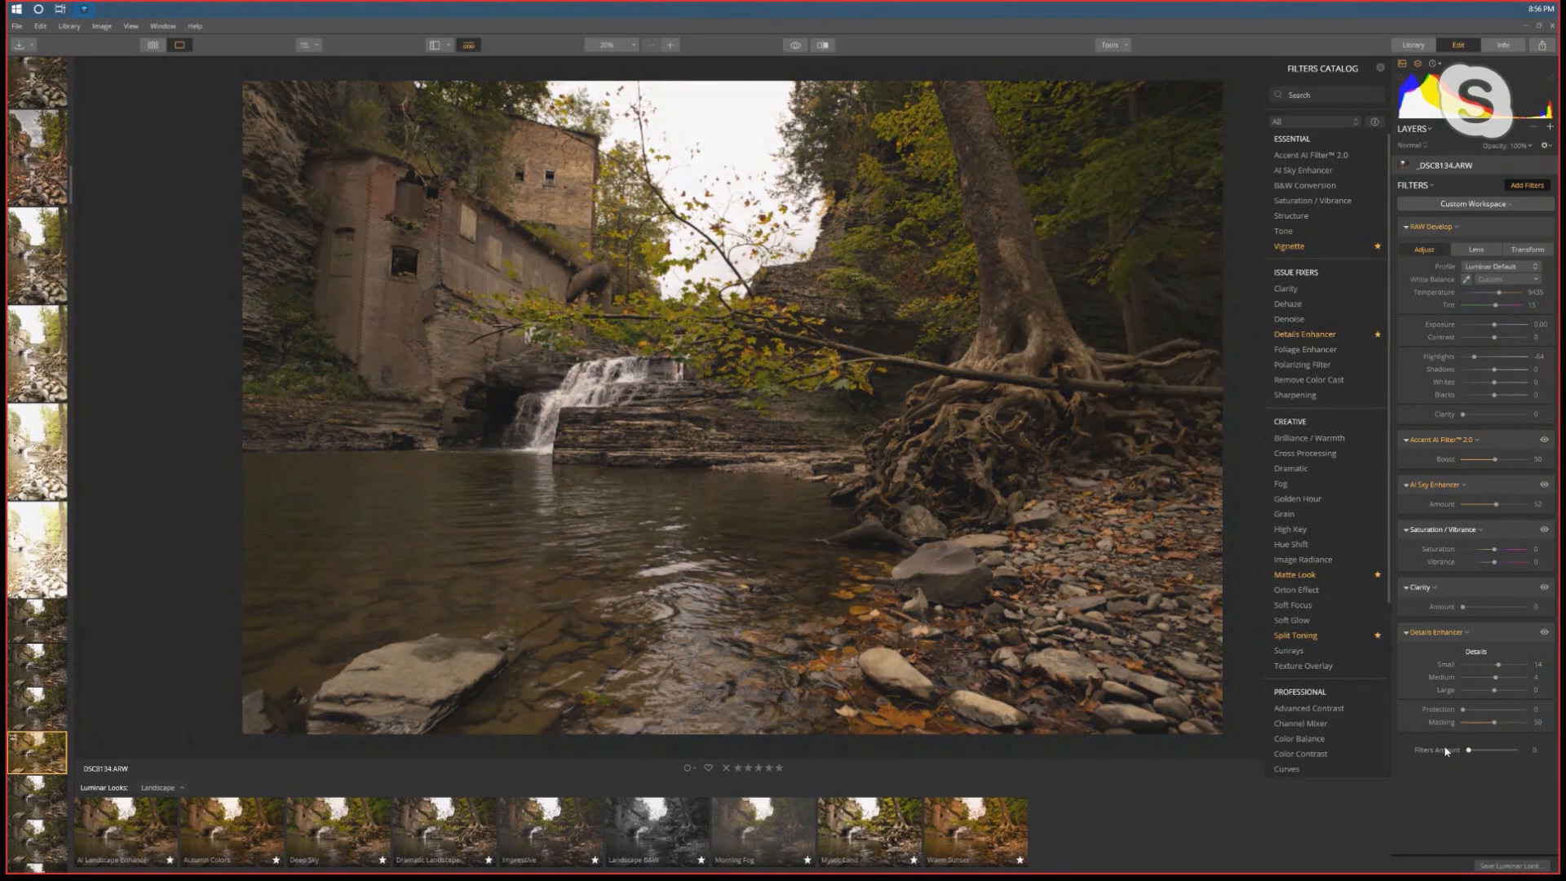
pyautogui.moveTo(1469, 750); pyautogui.dragTo(1488, 746)
pyautogui.doubleClick(1488, 745)
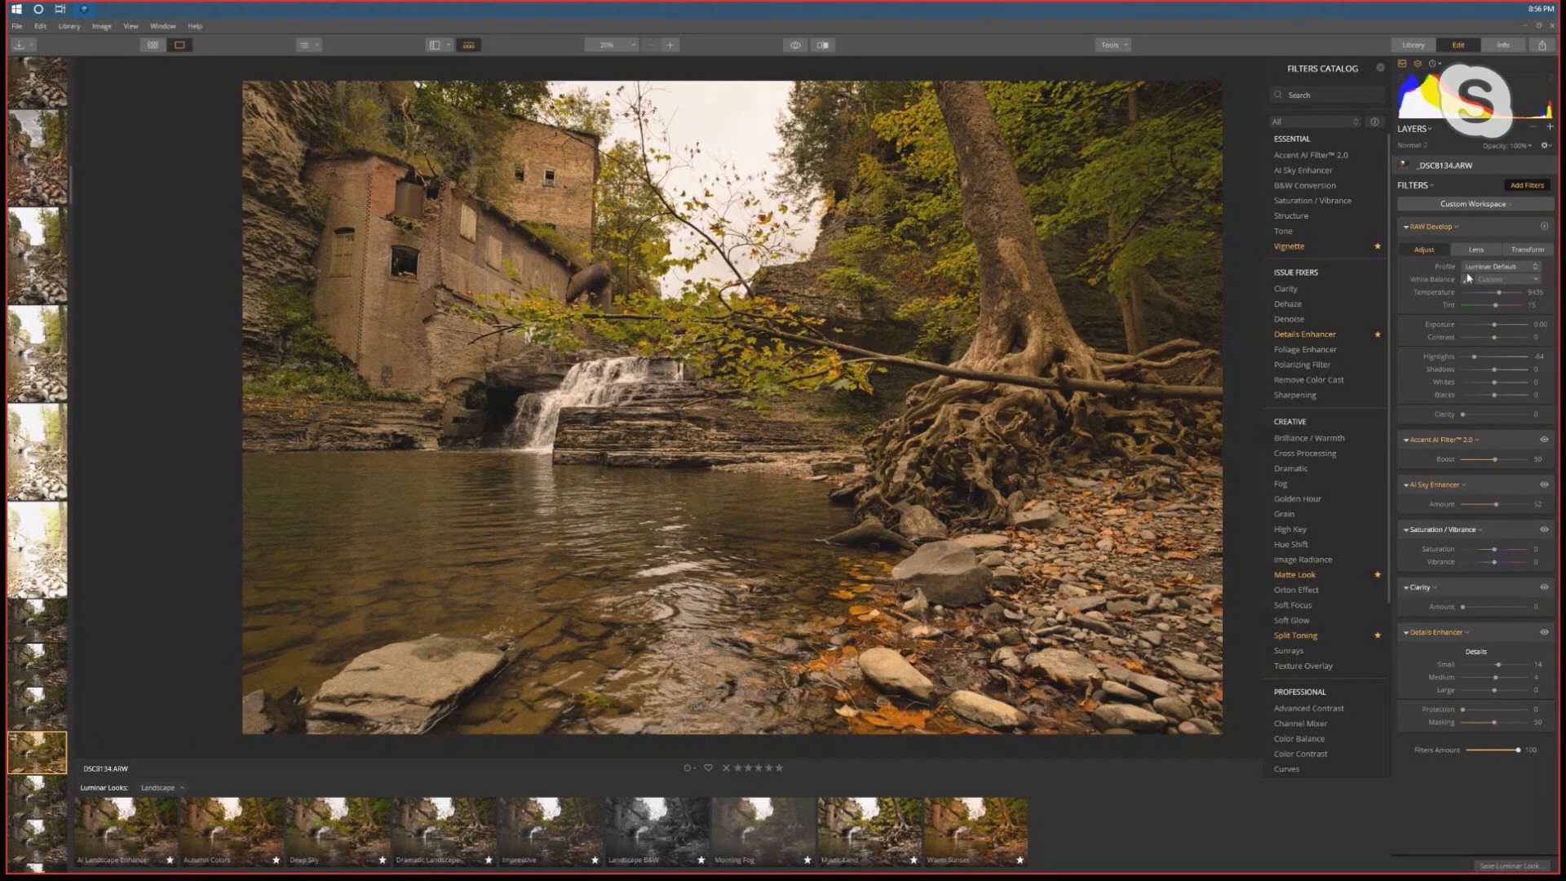
# Review the RAW Develop filter options, the crop and retouching tools, the panel display choices and the photo's folder path
pyautogui.click(1453, 229)
pyautogui.click(1481, 224)
pyautogui.click(1128, 46)
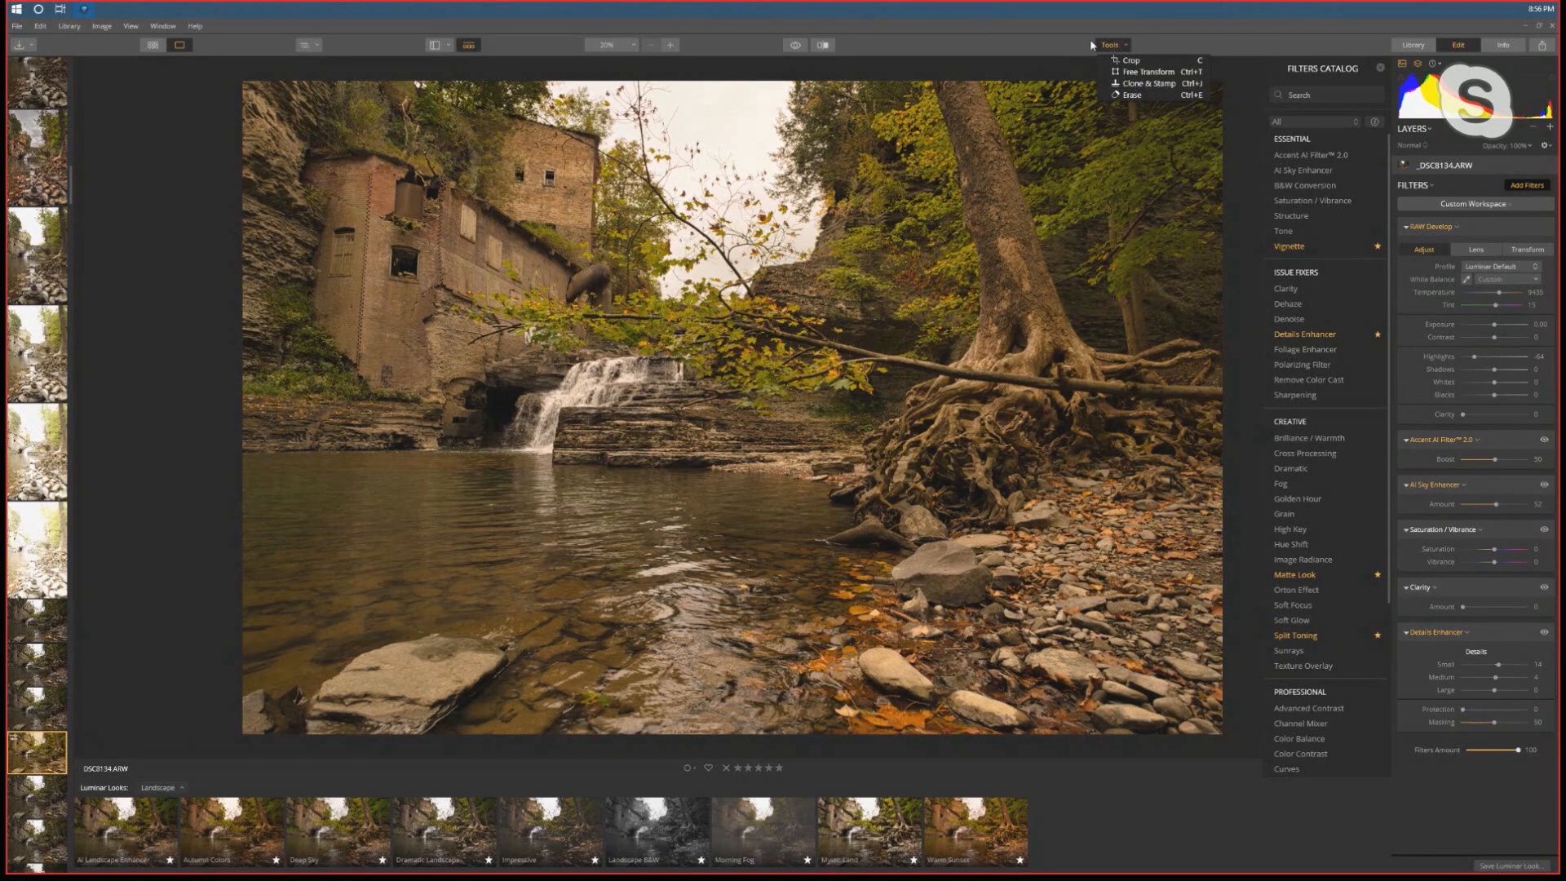
pyautogui.click(788, 5)
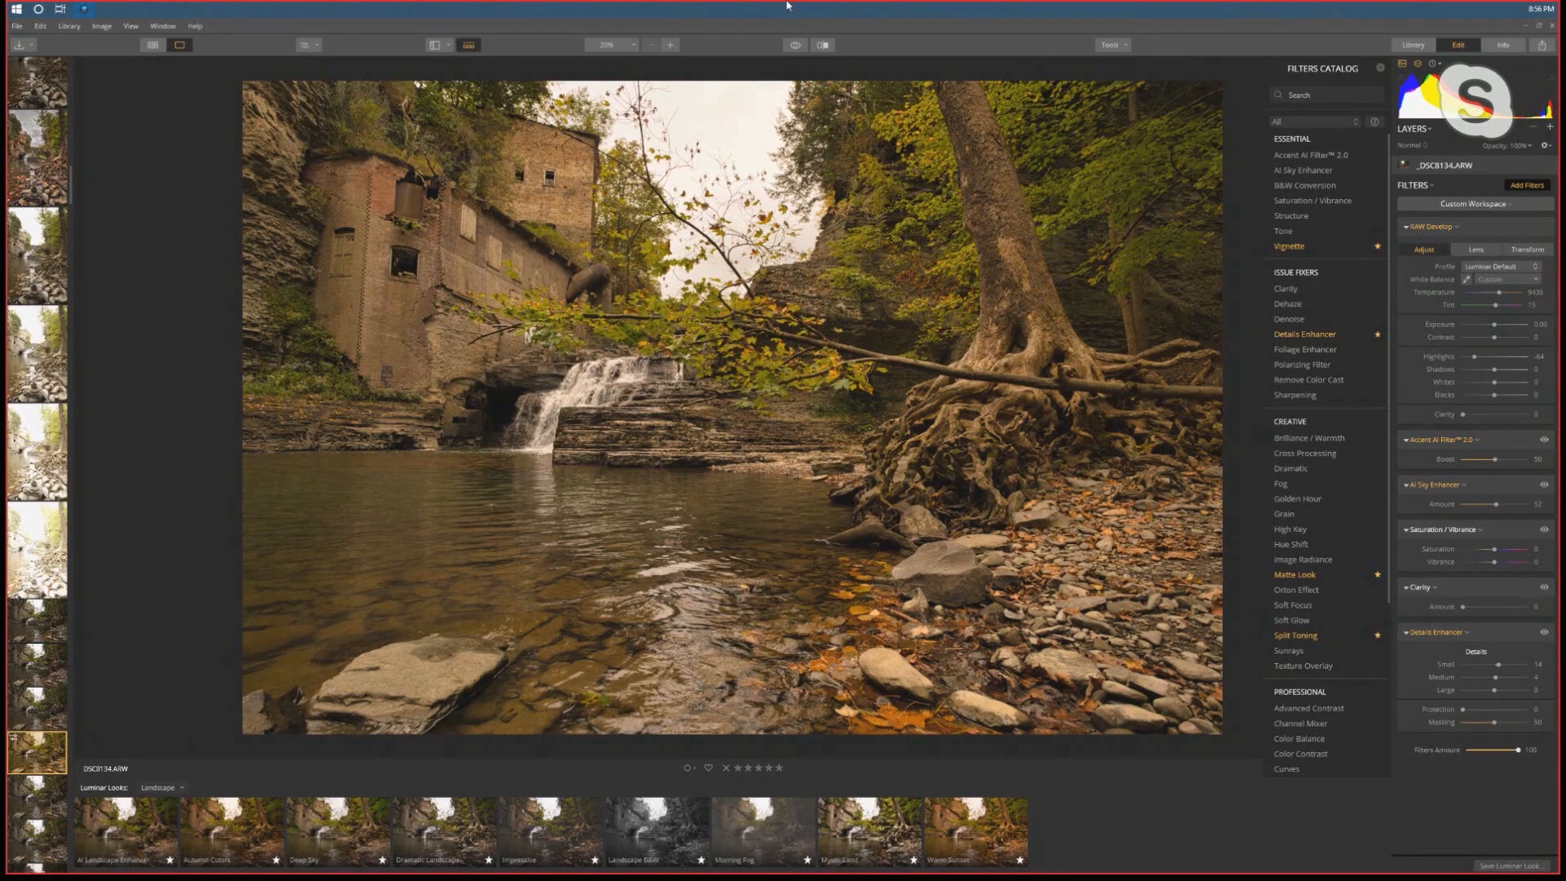
pyautogui.click(449, 45)
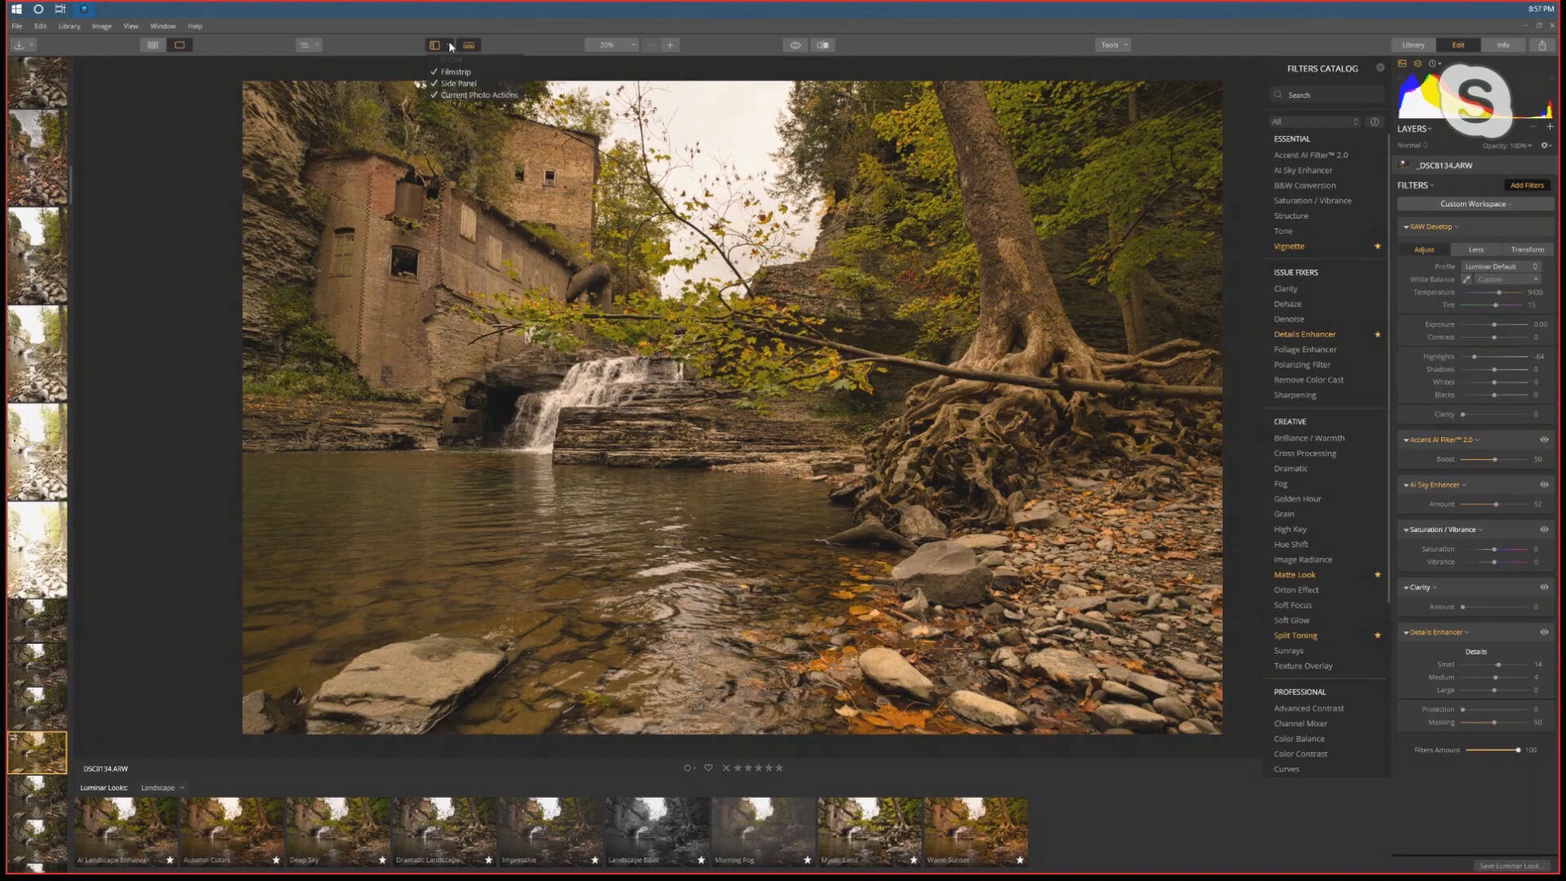
pyautogui.click(316, 45)
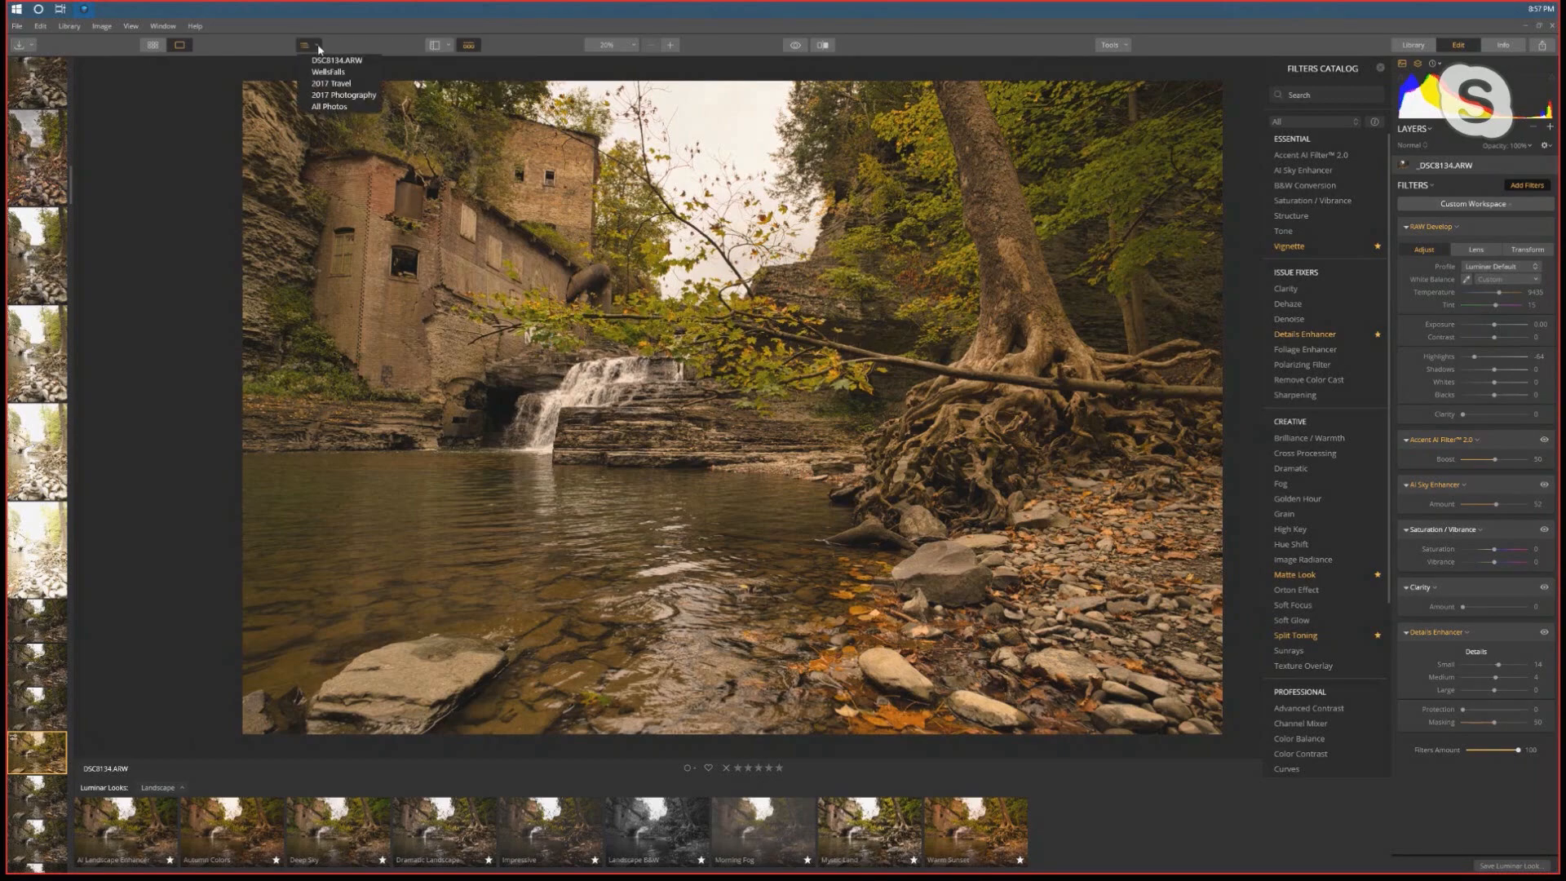
pyautogui.click(892, 44)
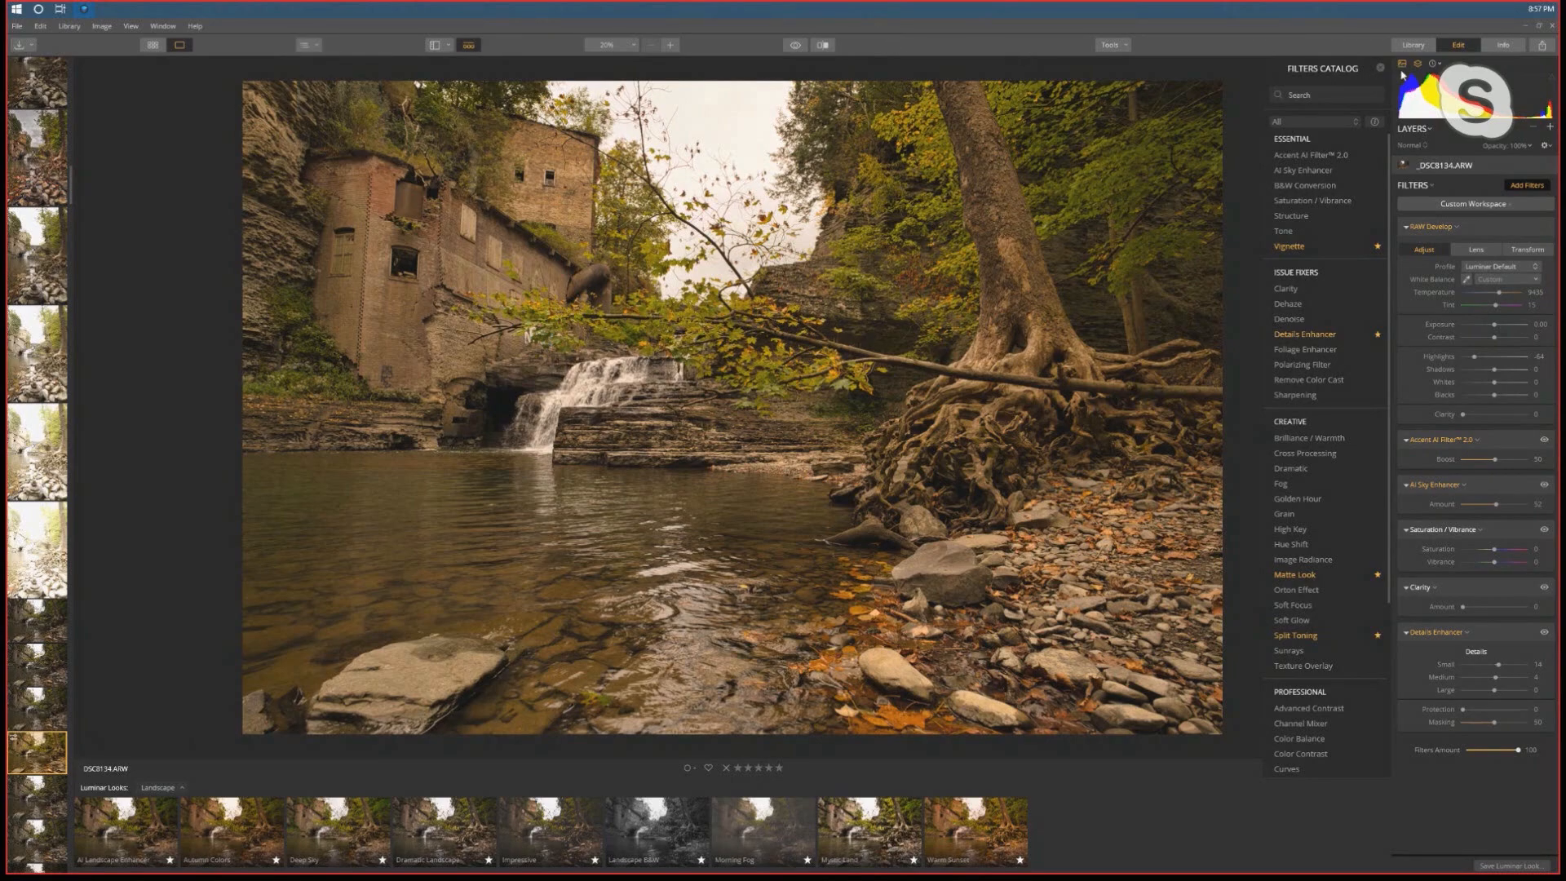
# Apply the Autumn Colors look and return the photo to the history state just before that look
pyautogui.click(1434, 64)
pyautogui.click(1439, 67)
pyautogui.click(238, 829)
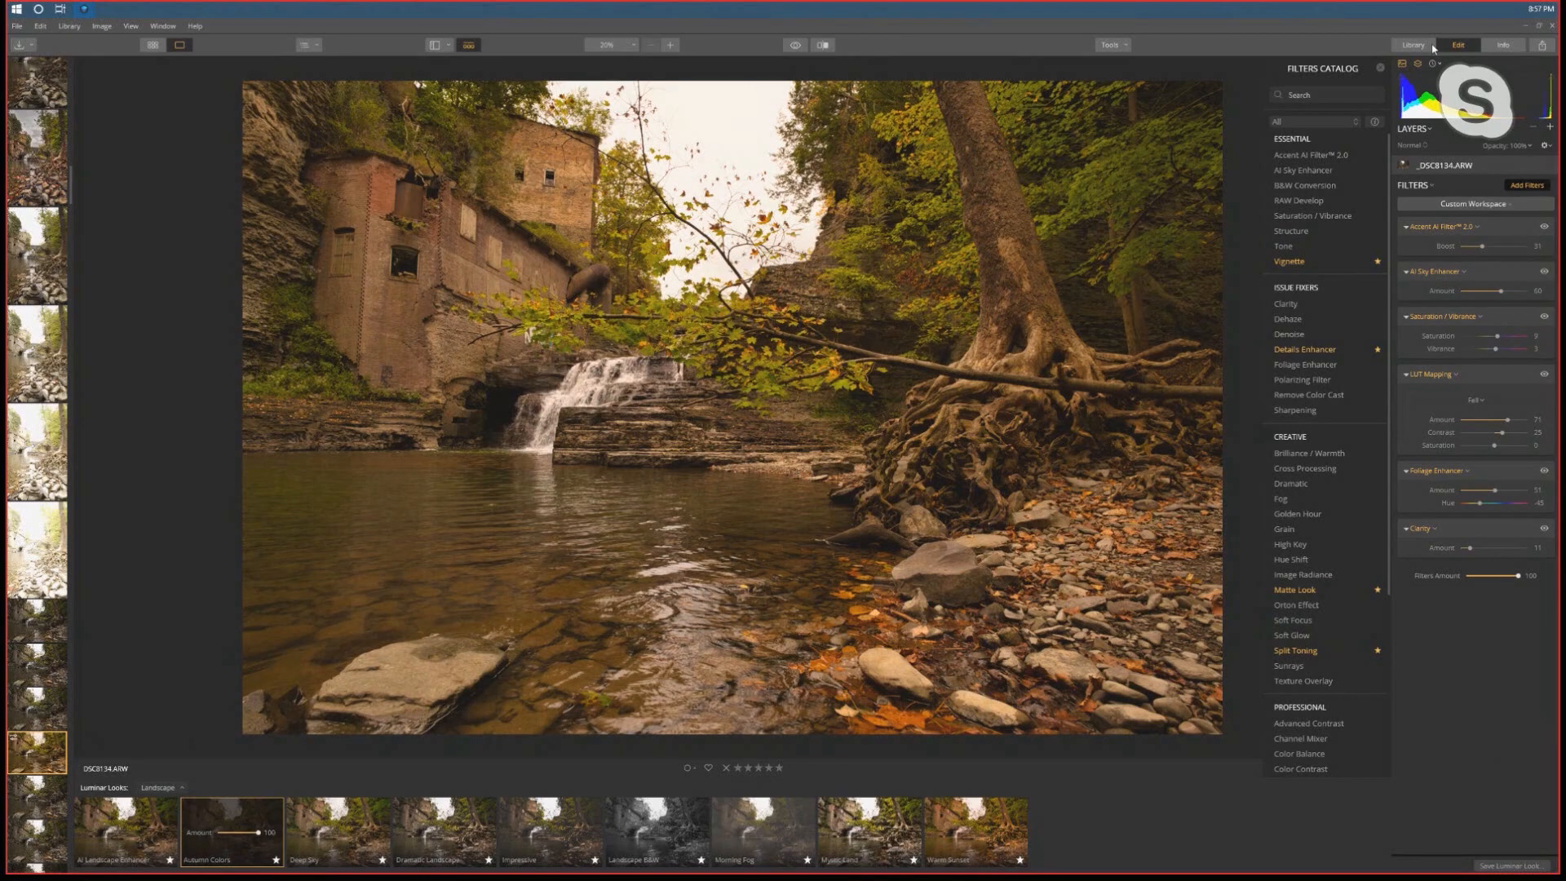
pyautogui.click(1435, 65)
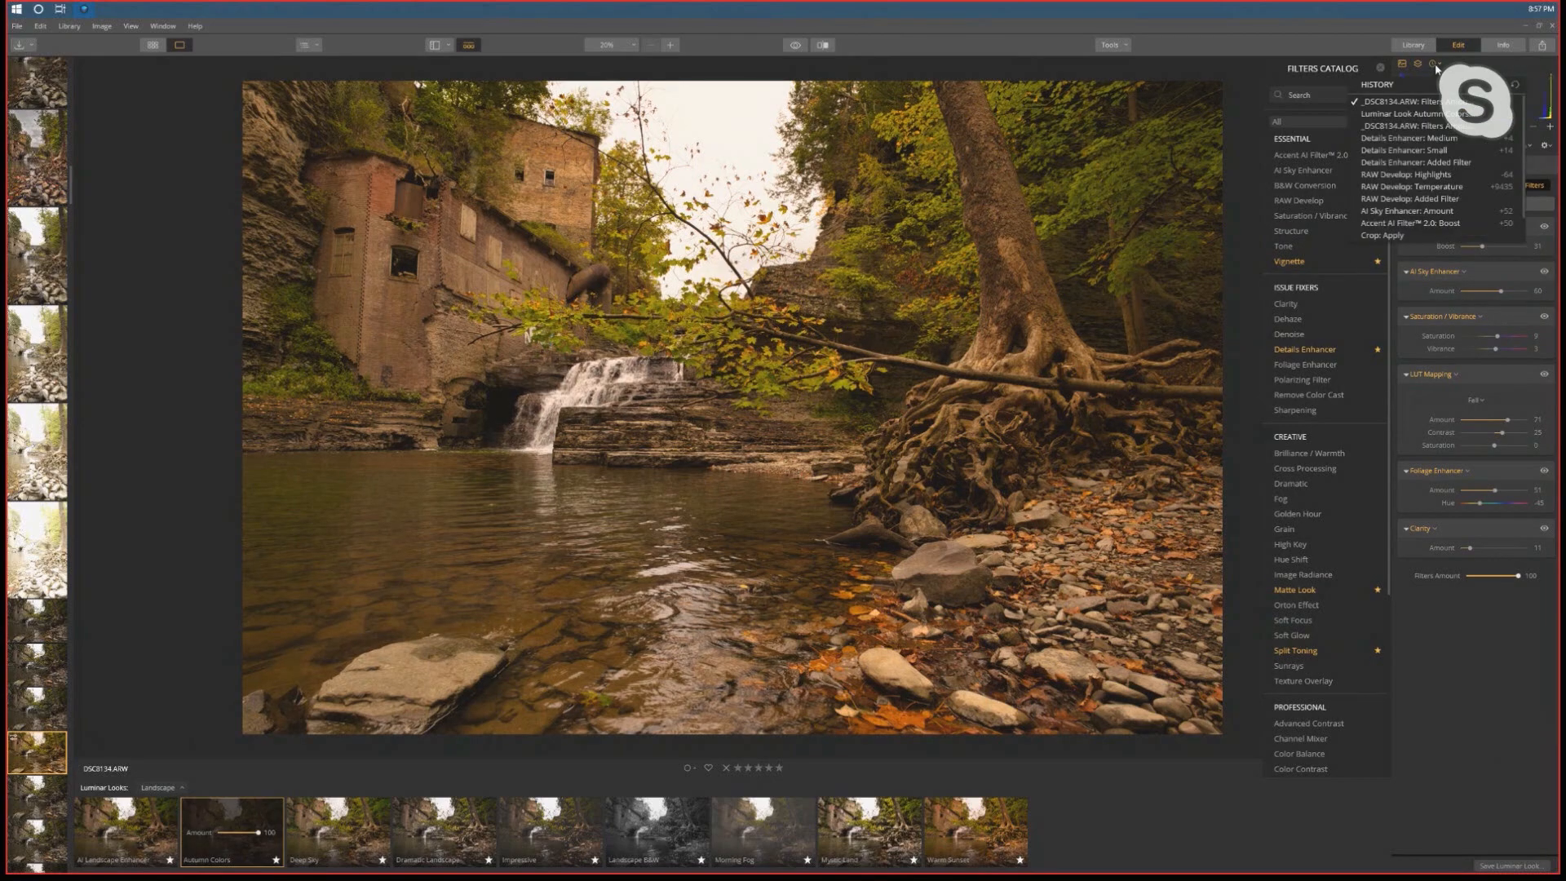
pyautogui.click(1440, 128)
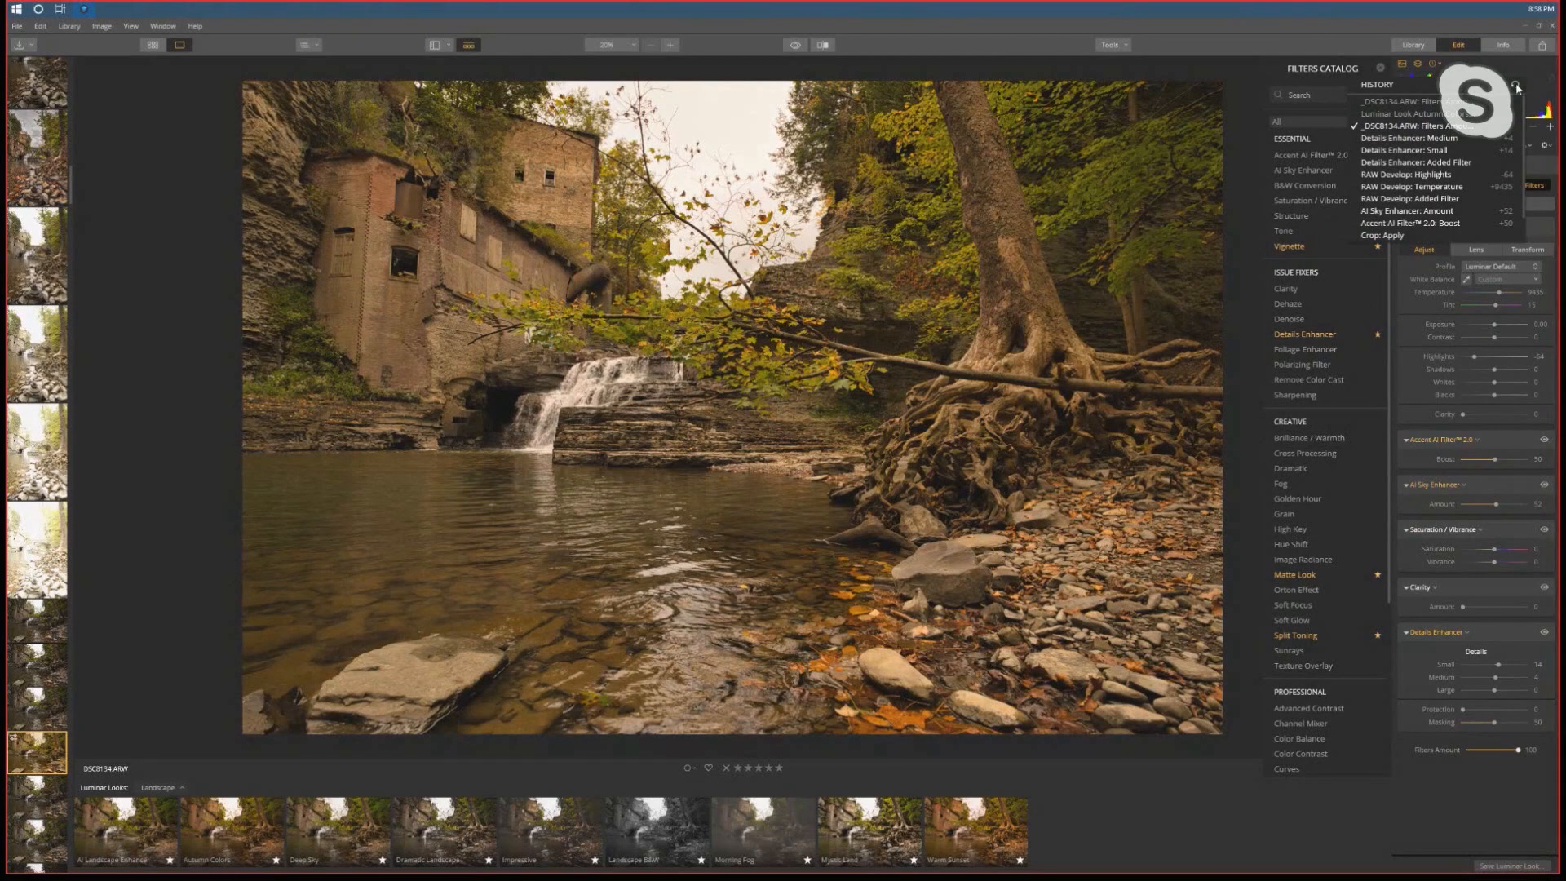
pyautogui.click(1493, 63)
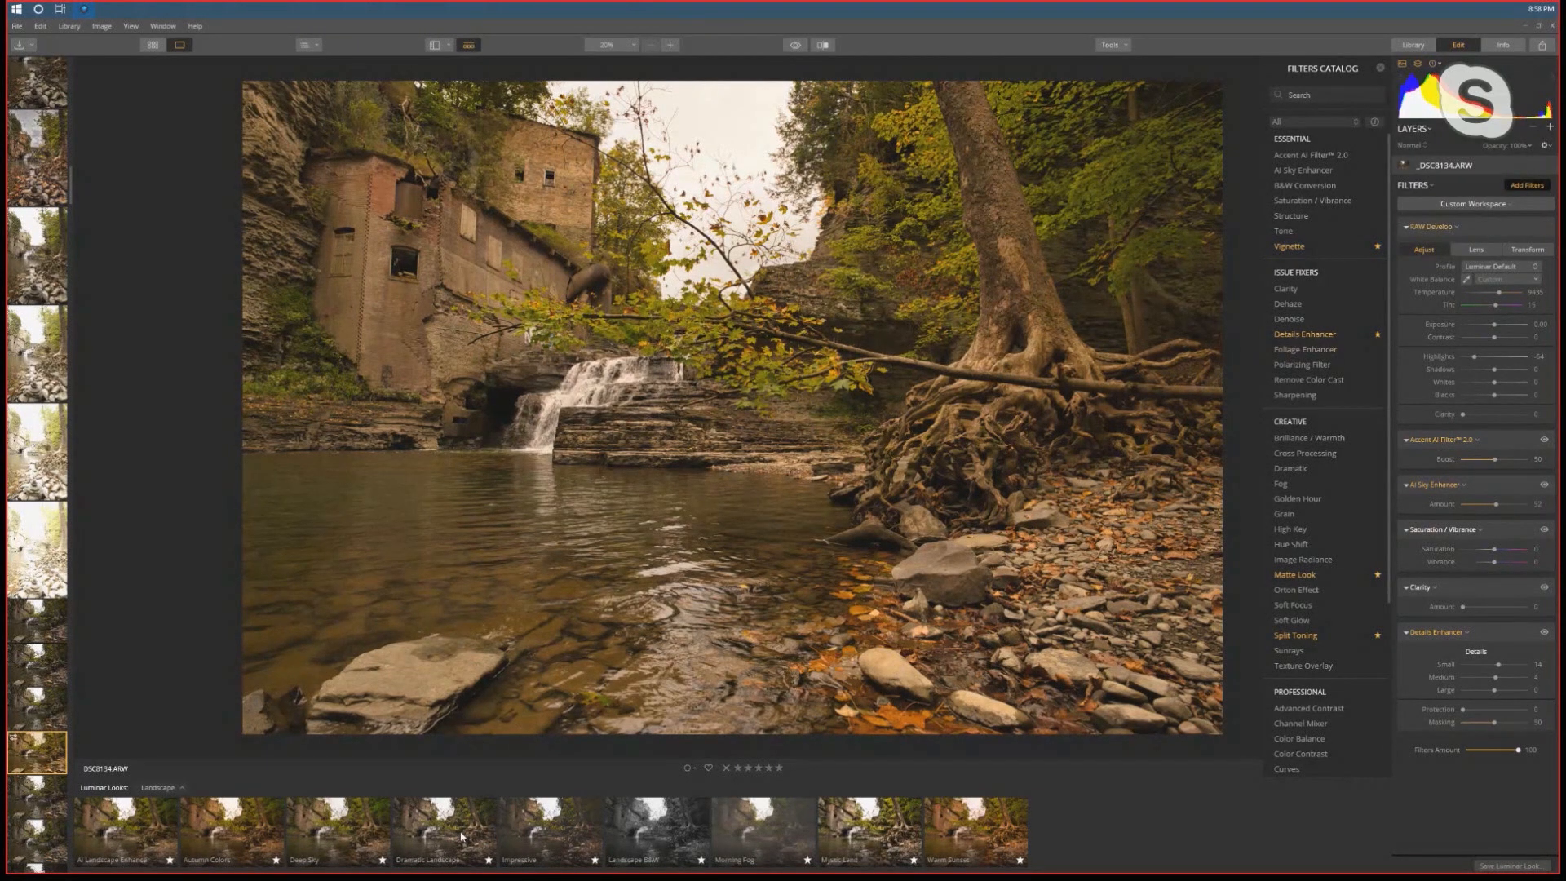
# Revert the photo to its original through the edit history and restore the Filters Amount state that follows Details Enhancer
pyautogui.click(1440, 63)
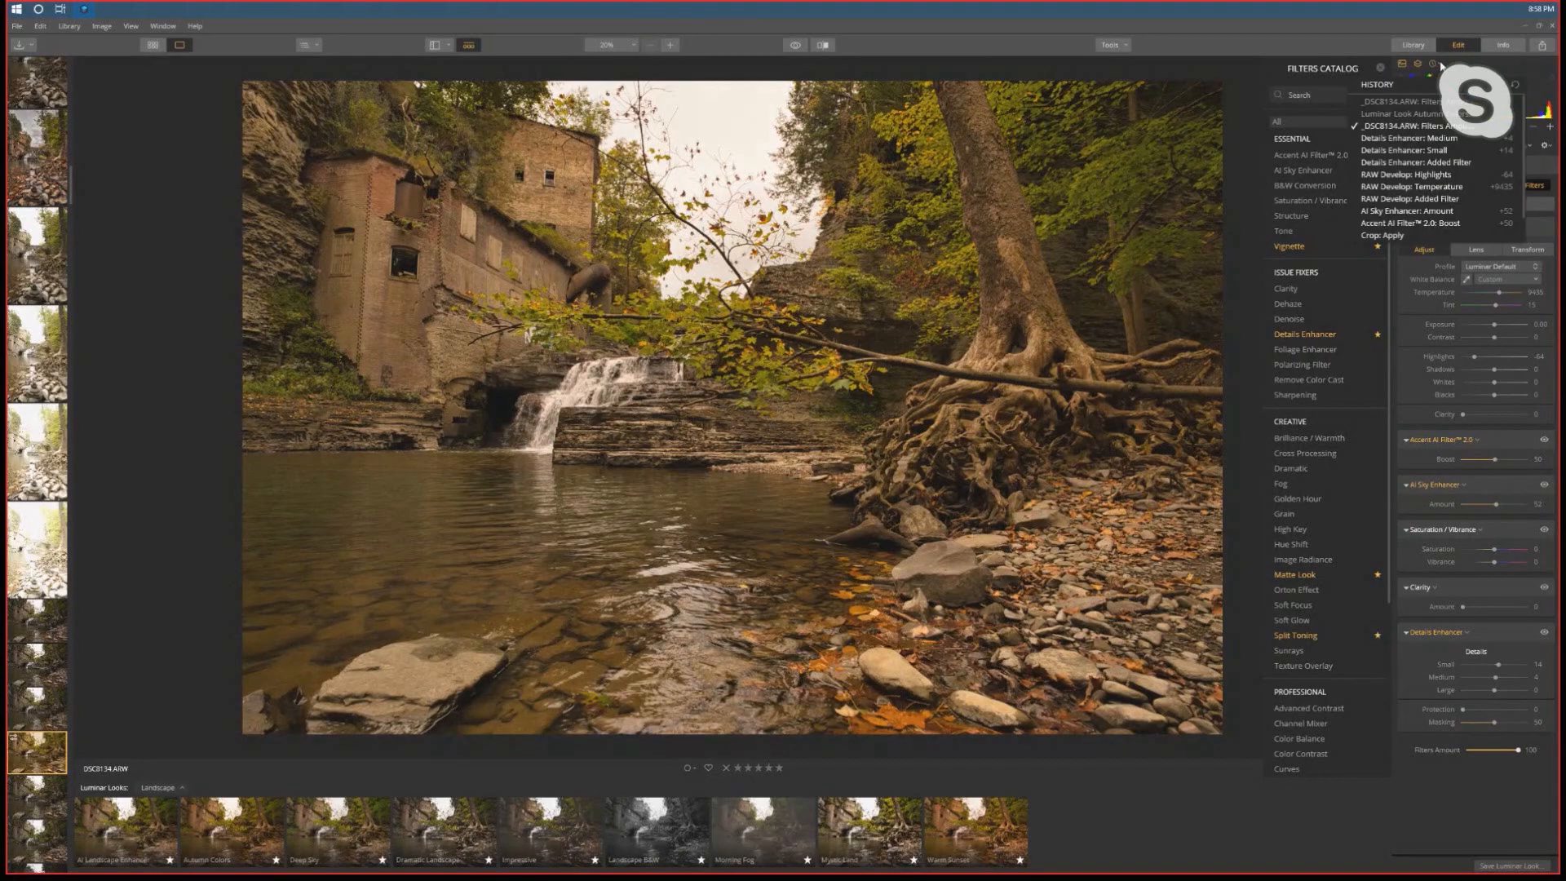
pyautogui.click(1517, 85)
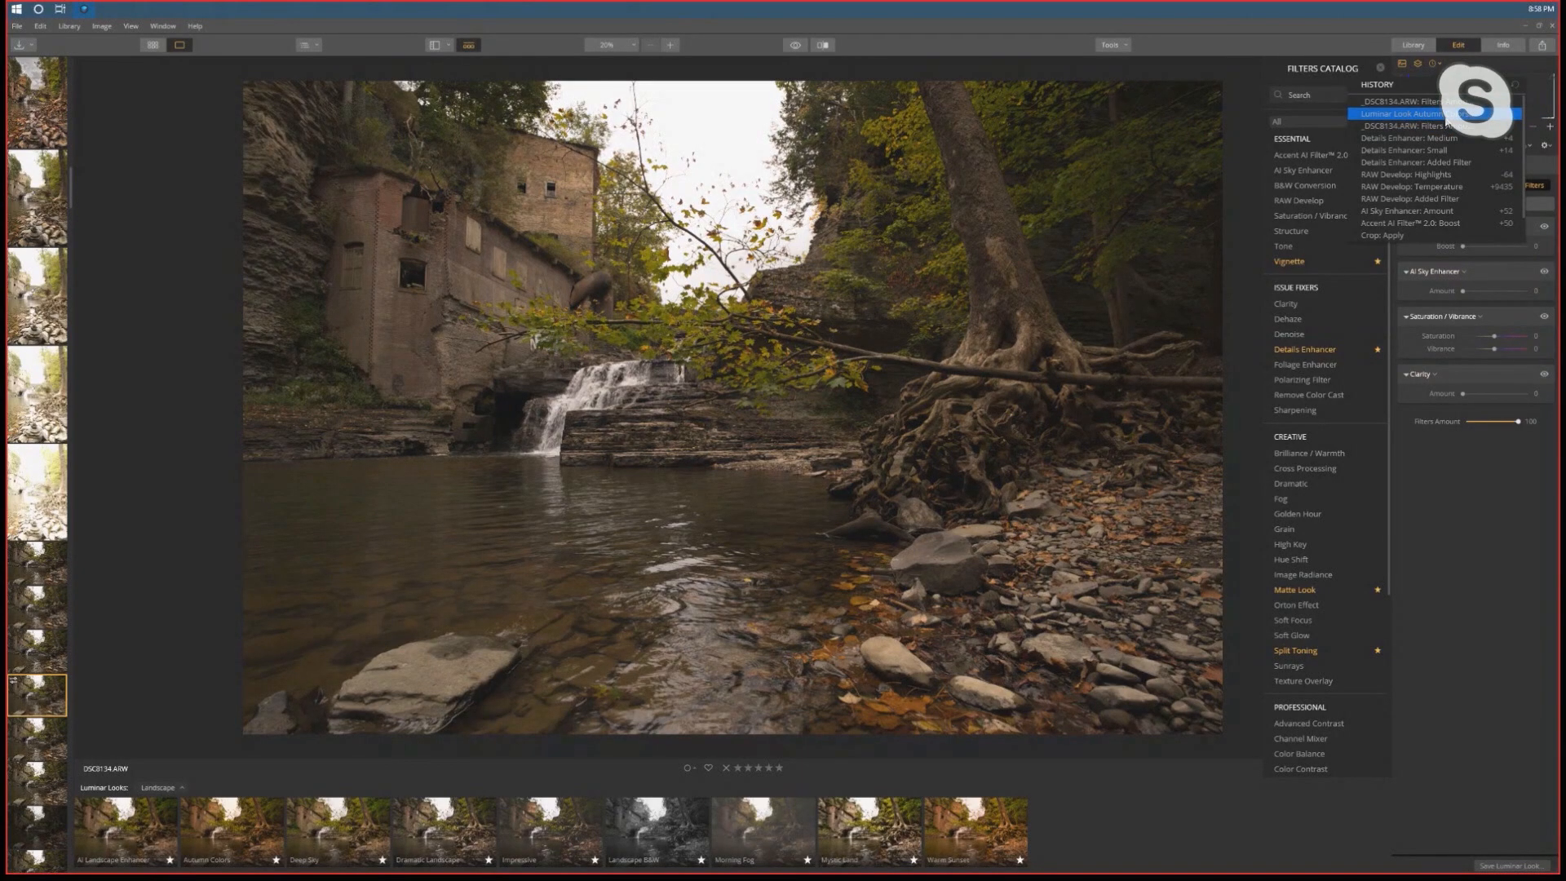
pyautogui.click(1451, 129)
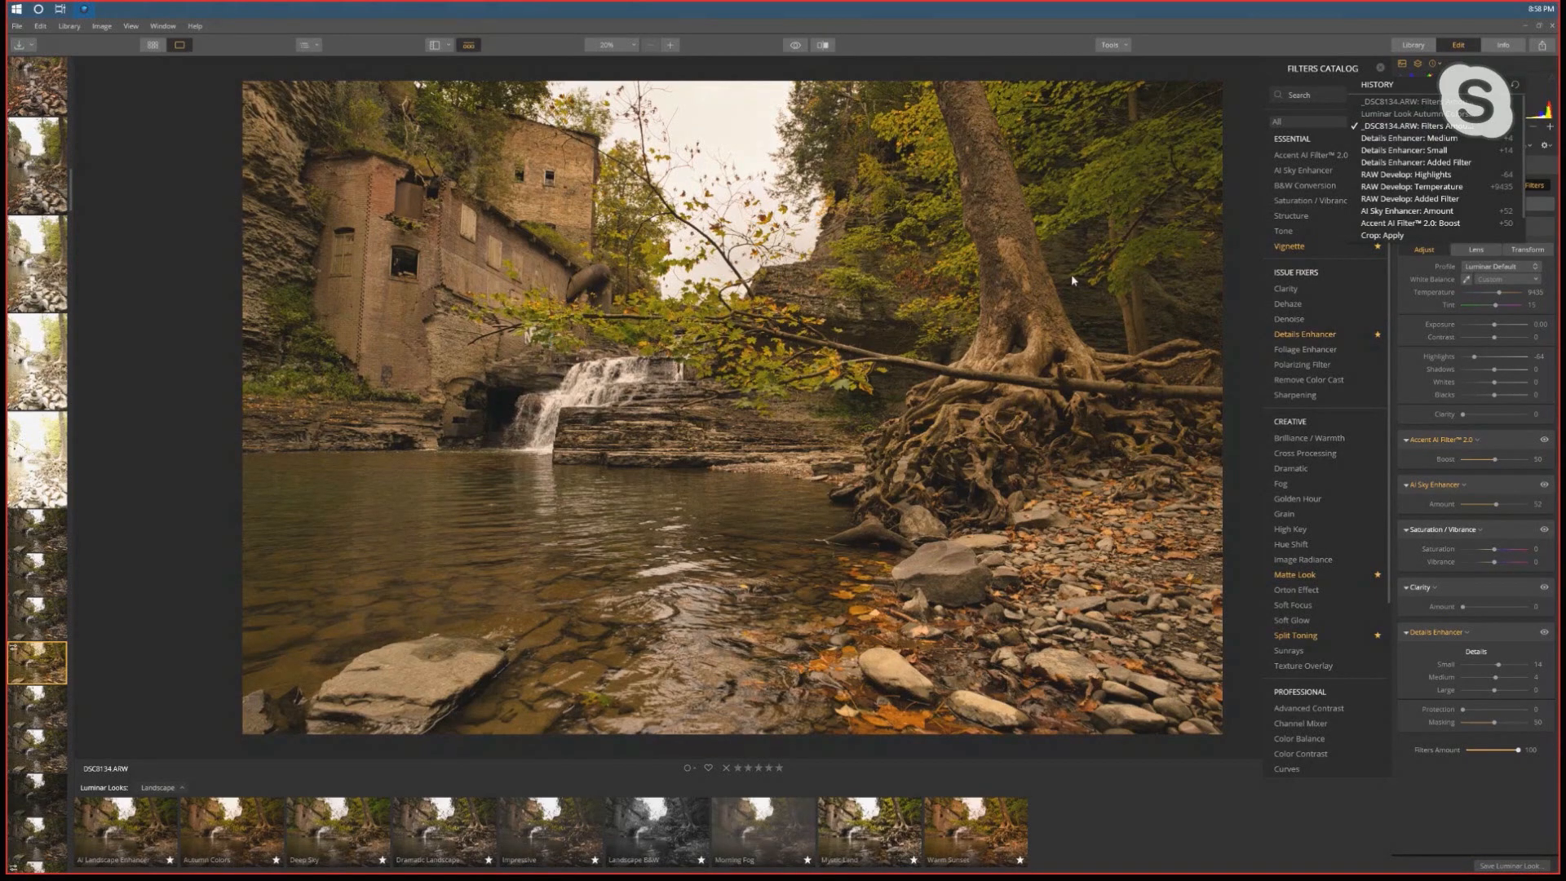
pyautogui.click(1548, 165)
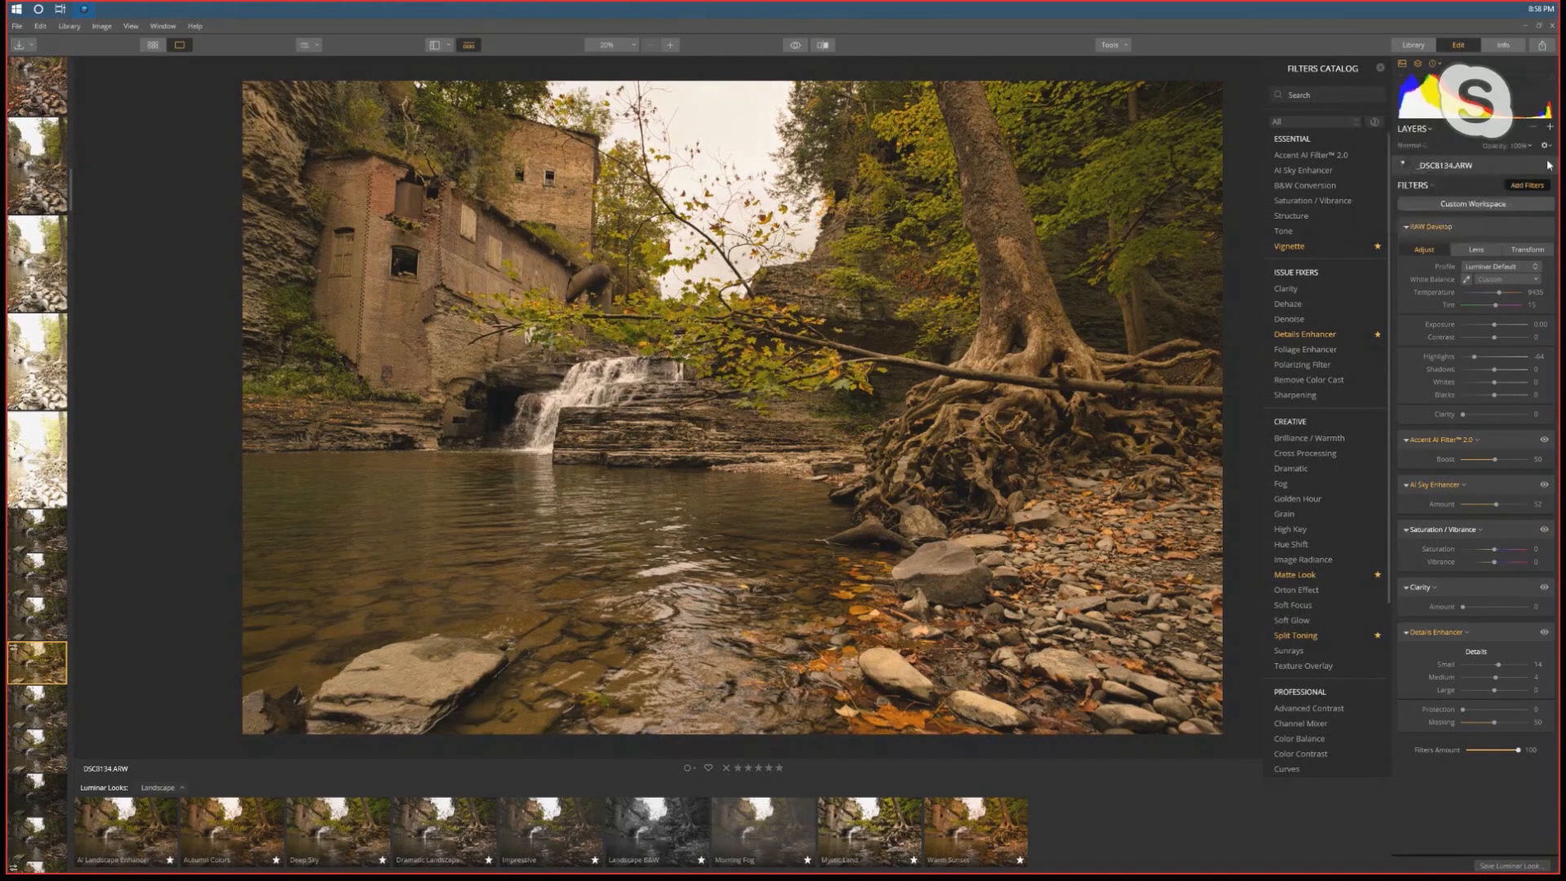
# Review the available filter workspaces, including Professional, Essentials and Landscape, without switching from the custom workspace
pyautogui.click(1508, 204)
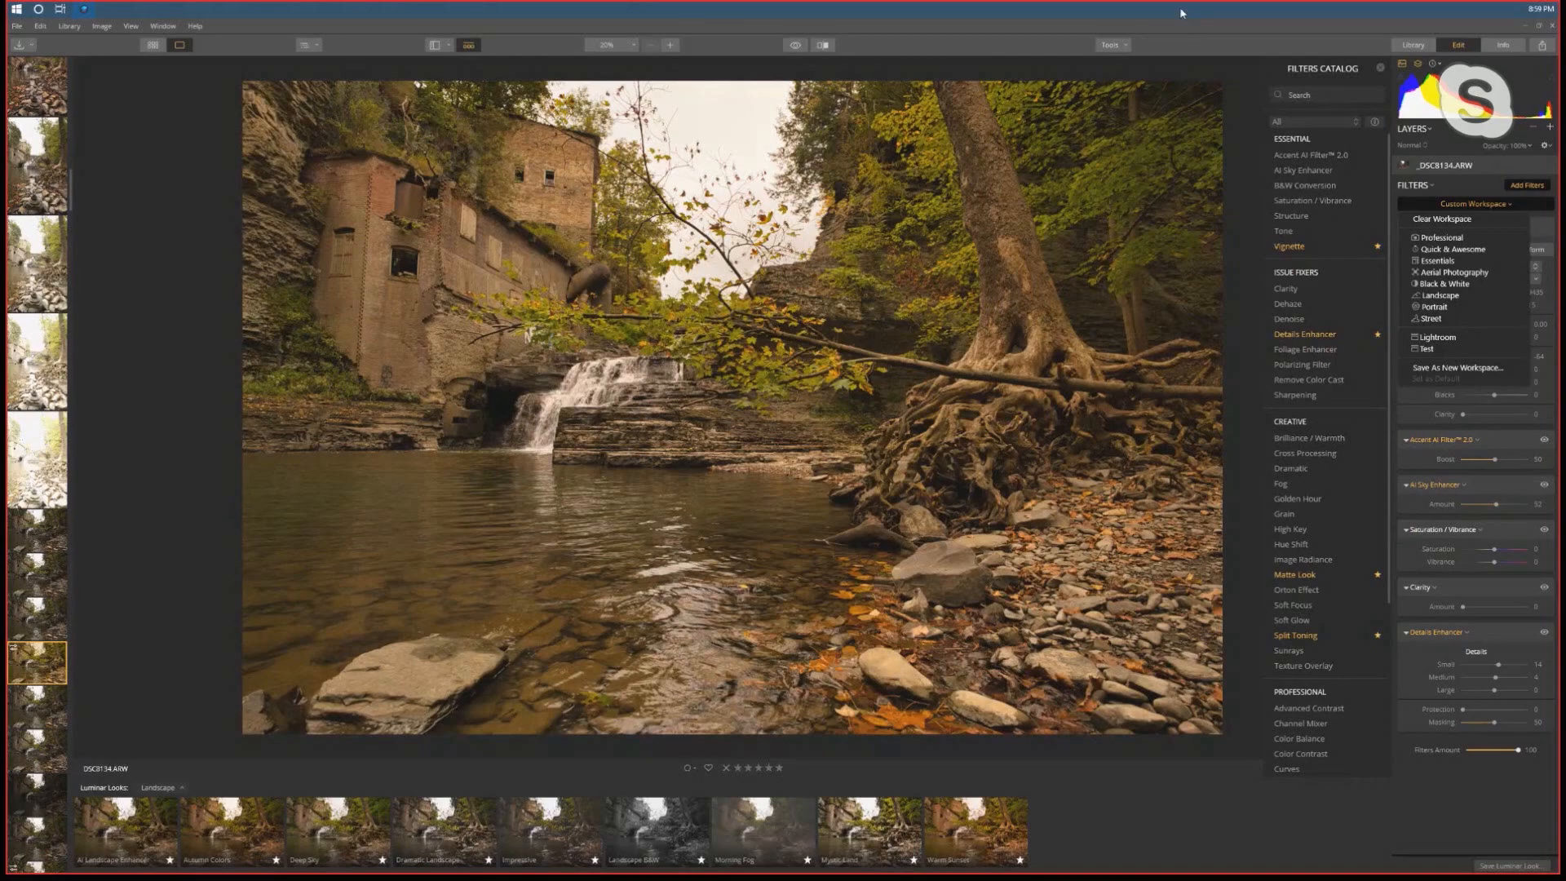
pyautogui.click(1192, 48)
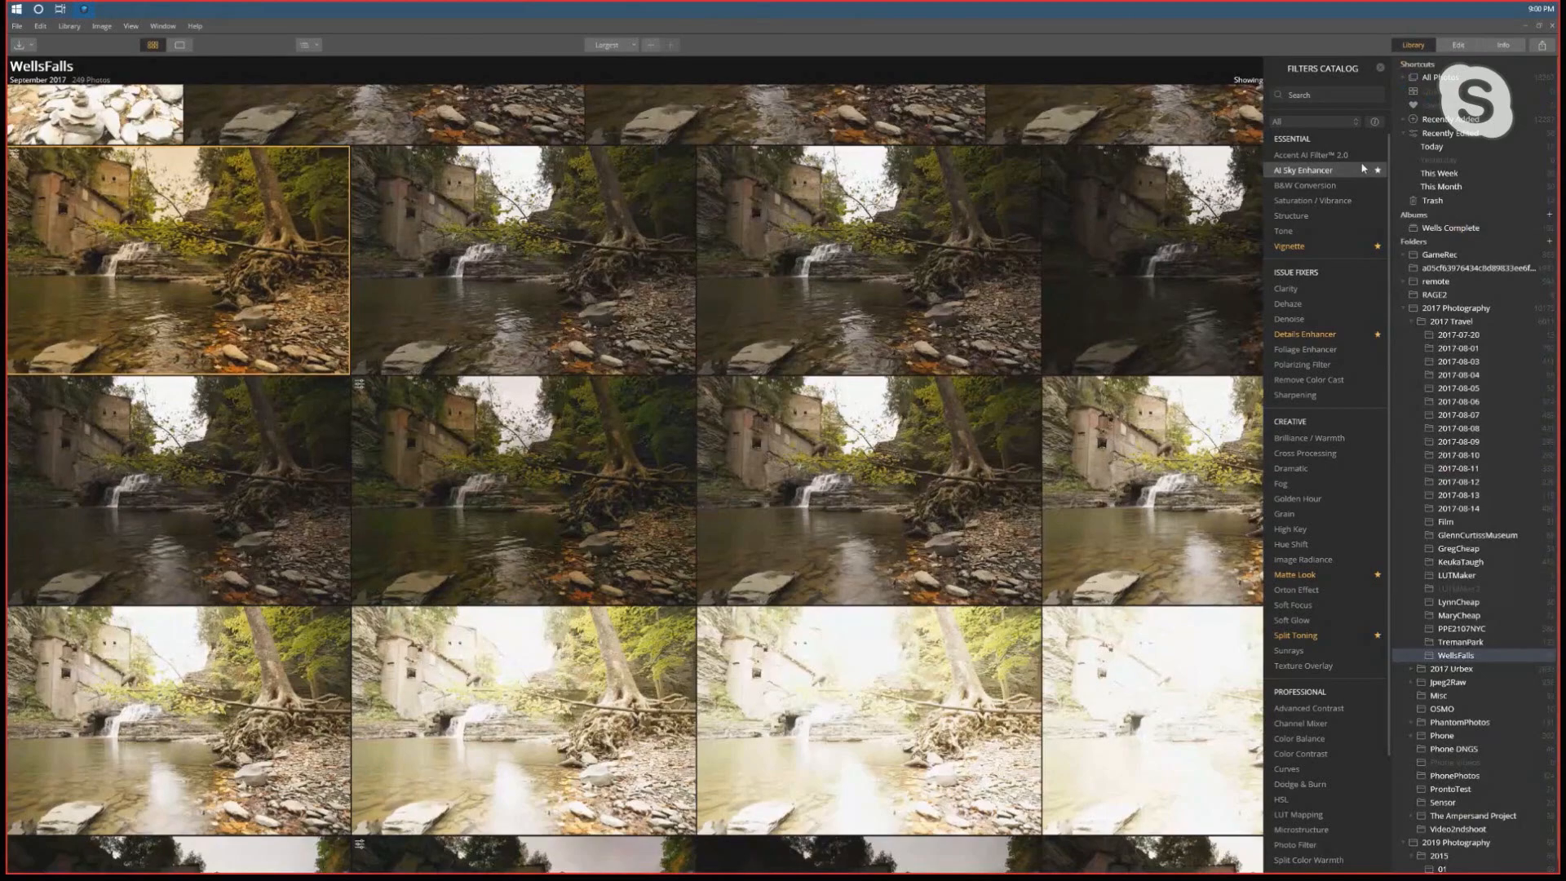
# Close the Filters Catalog and show the photos of the 2017 Photography folder in the library
pyautogui.click(1381, 67)
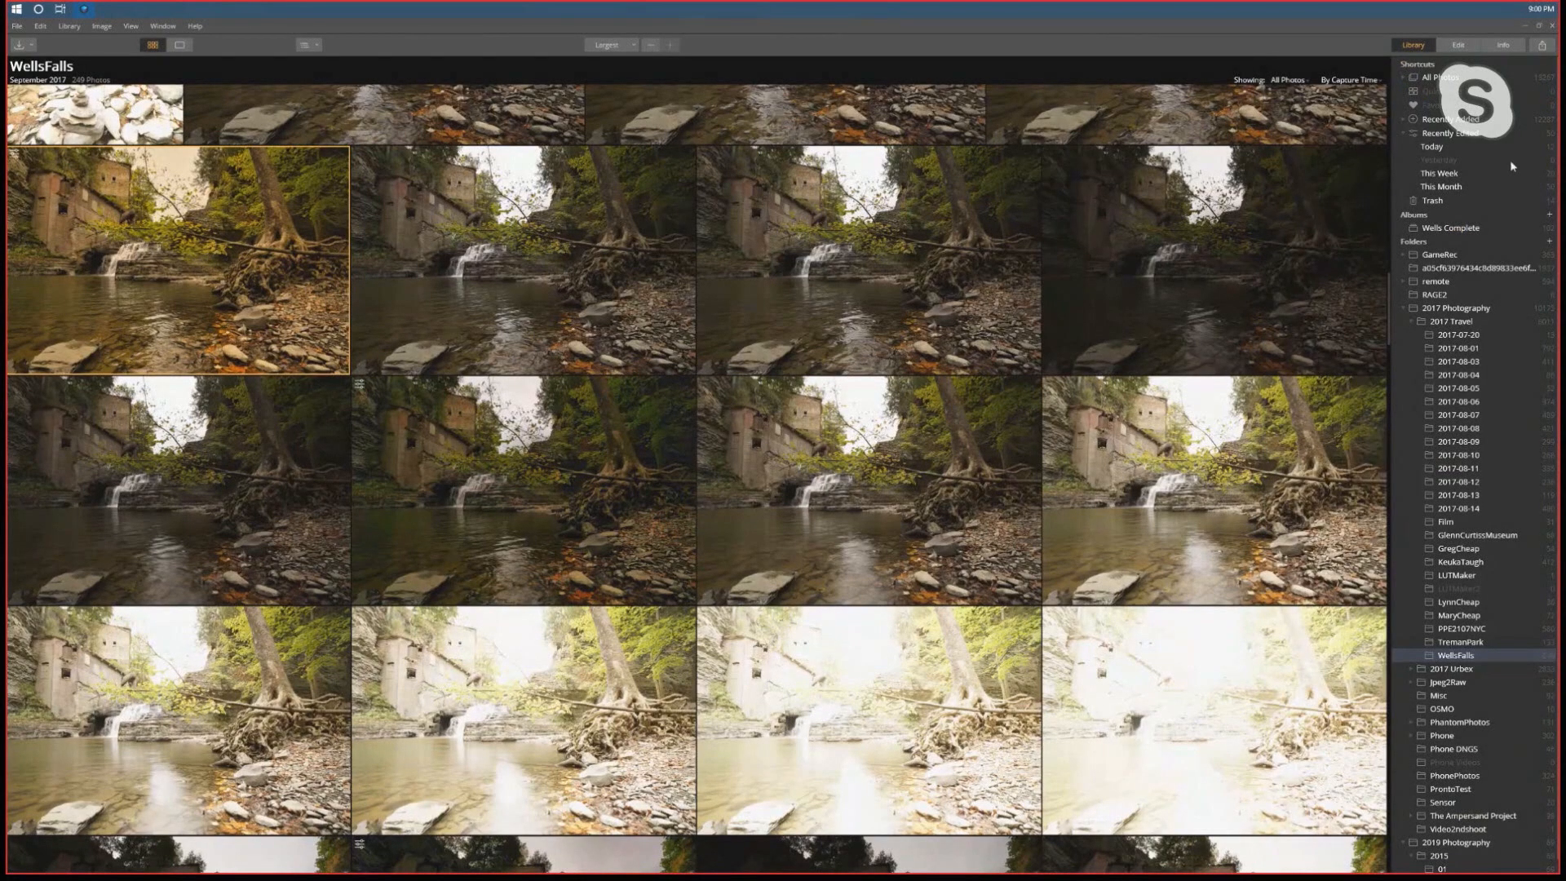
pyautogui.click(1445, 309)
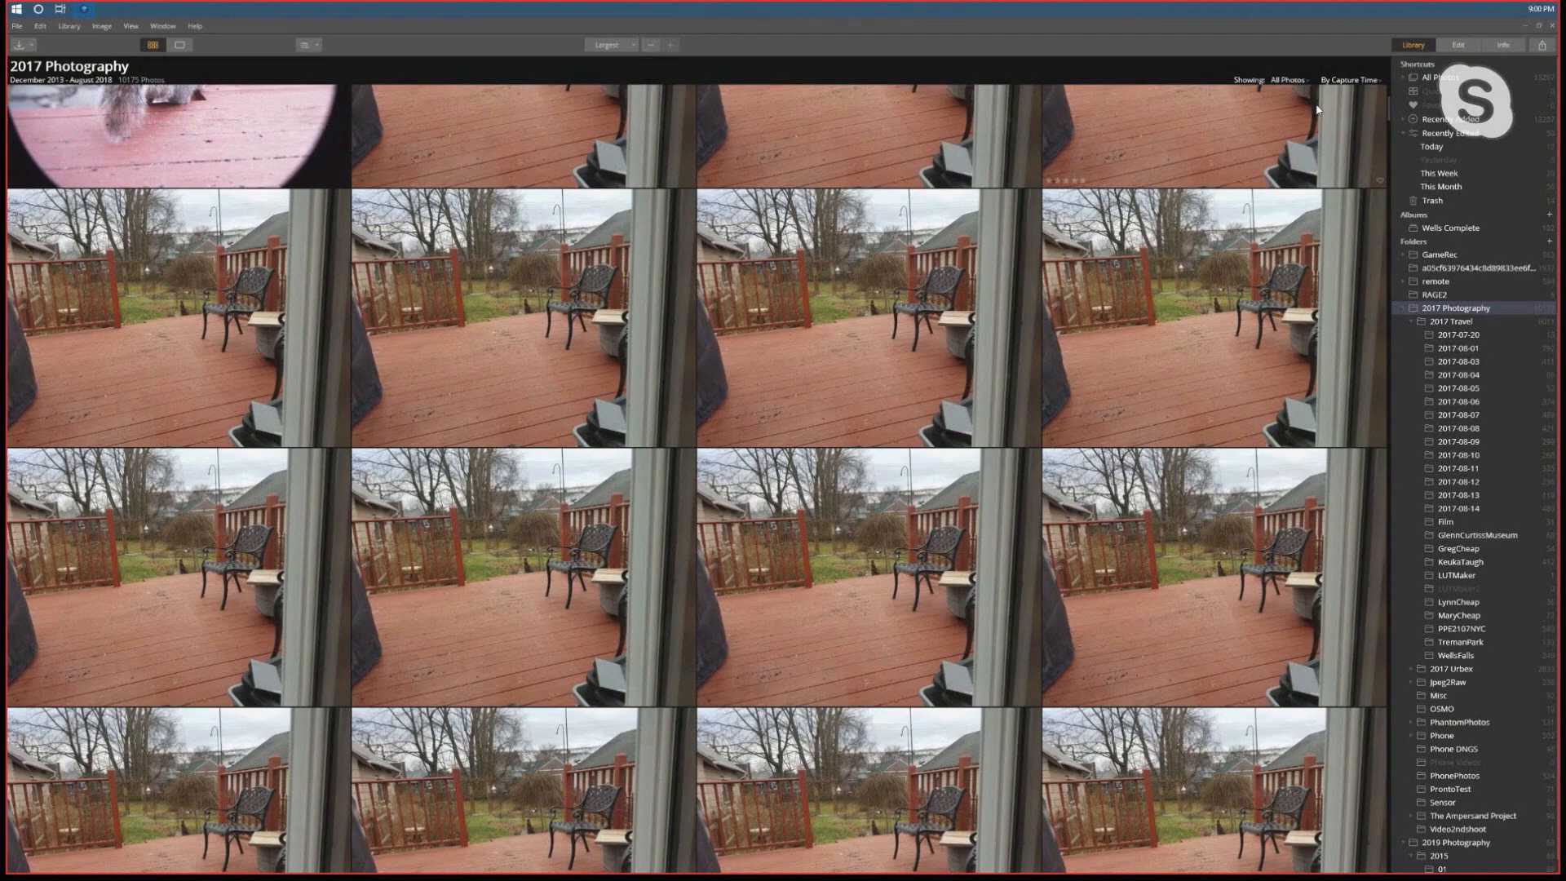
# Review the library's photo filter and sort choices, and the commands for managing folders, albums and image labels
pyautogui.click(1303, 80)
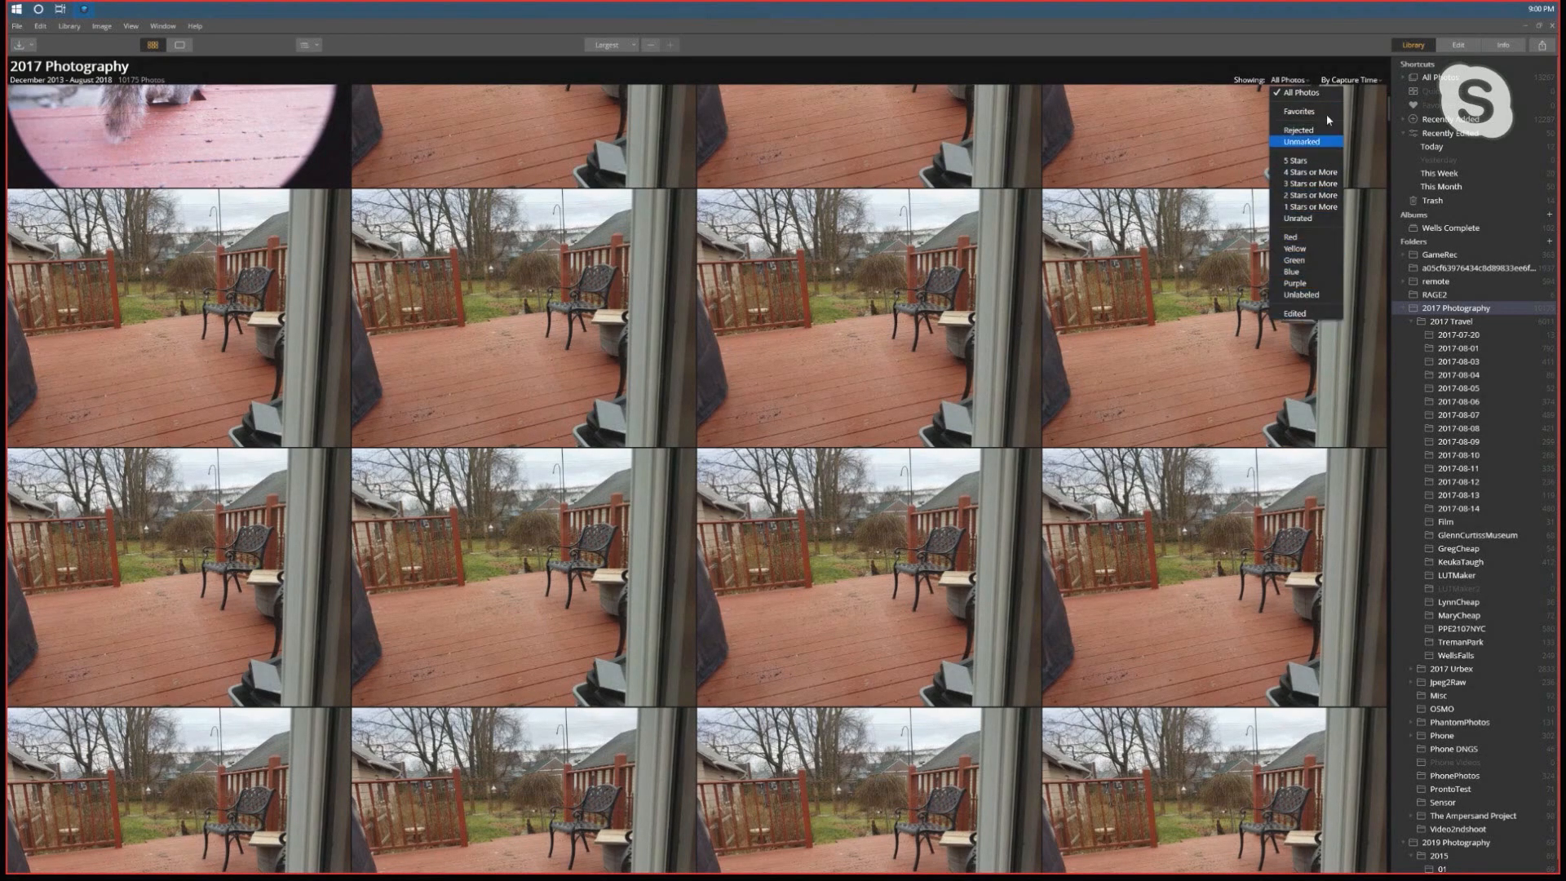
pyautogui.click(1351, 79)
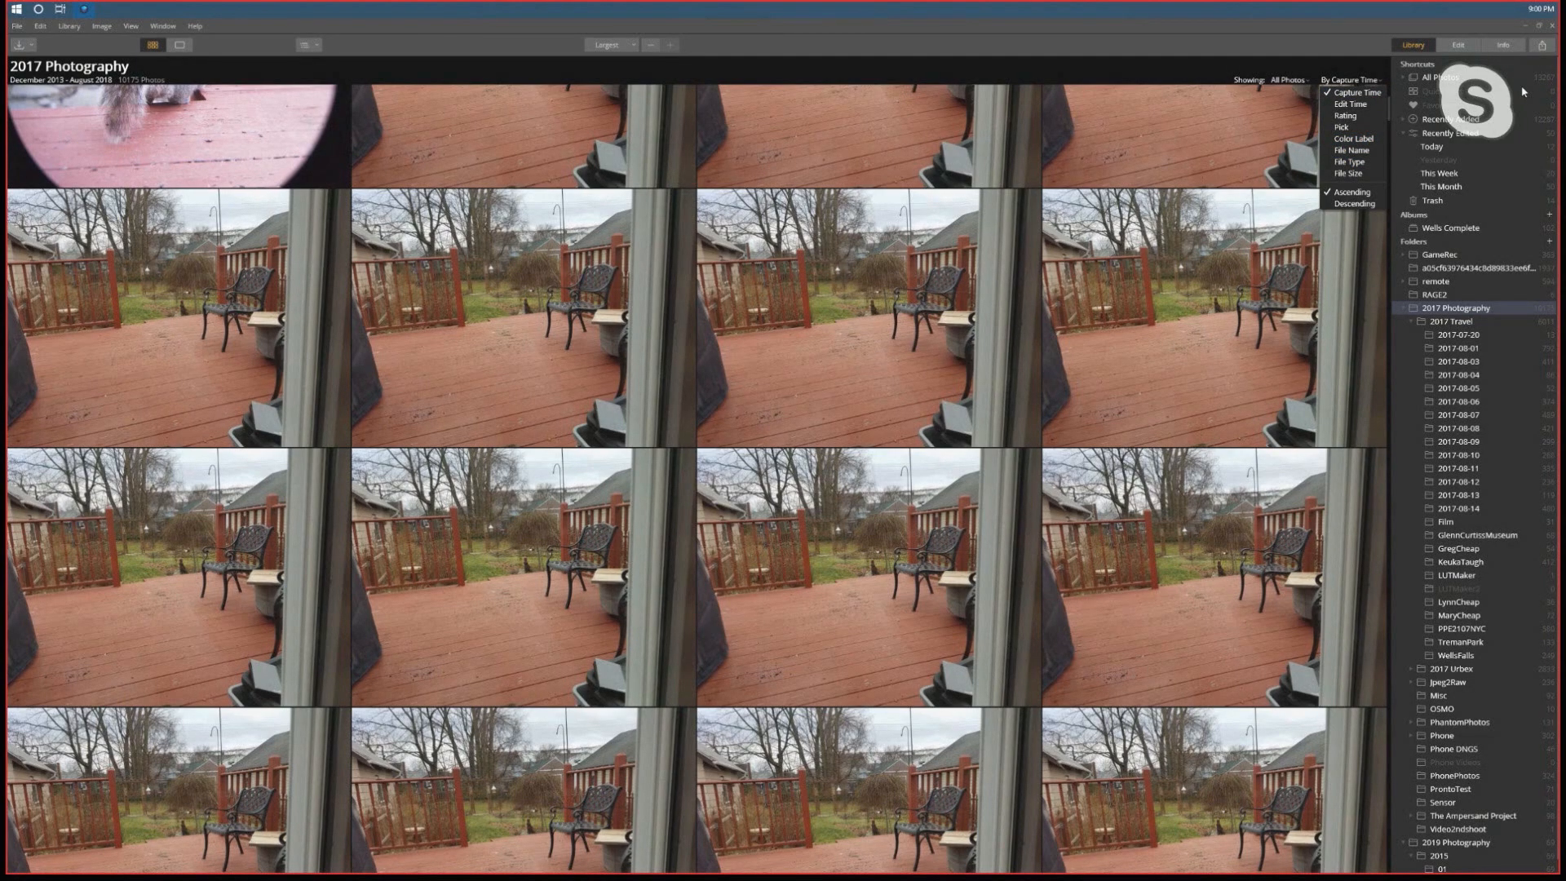
pyautogui.rightClick(1470, 310)
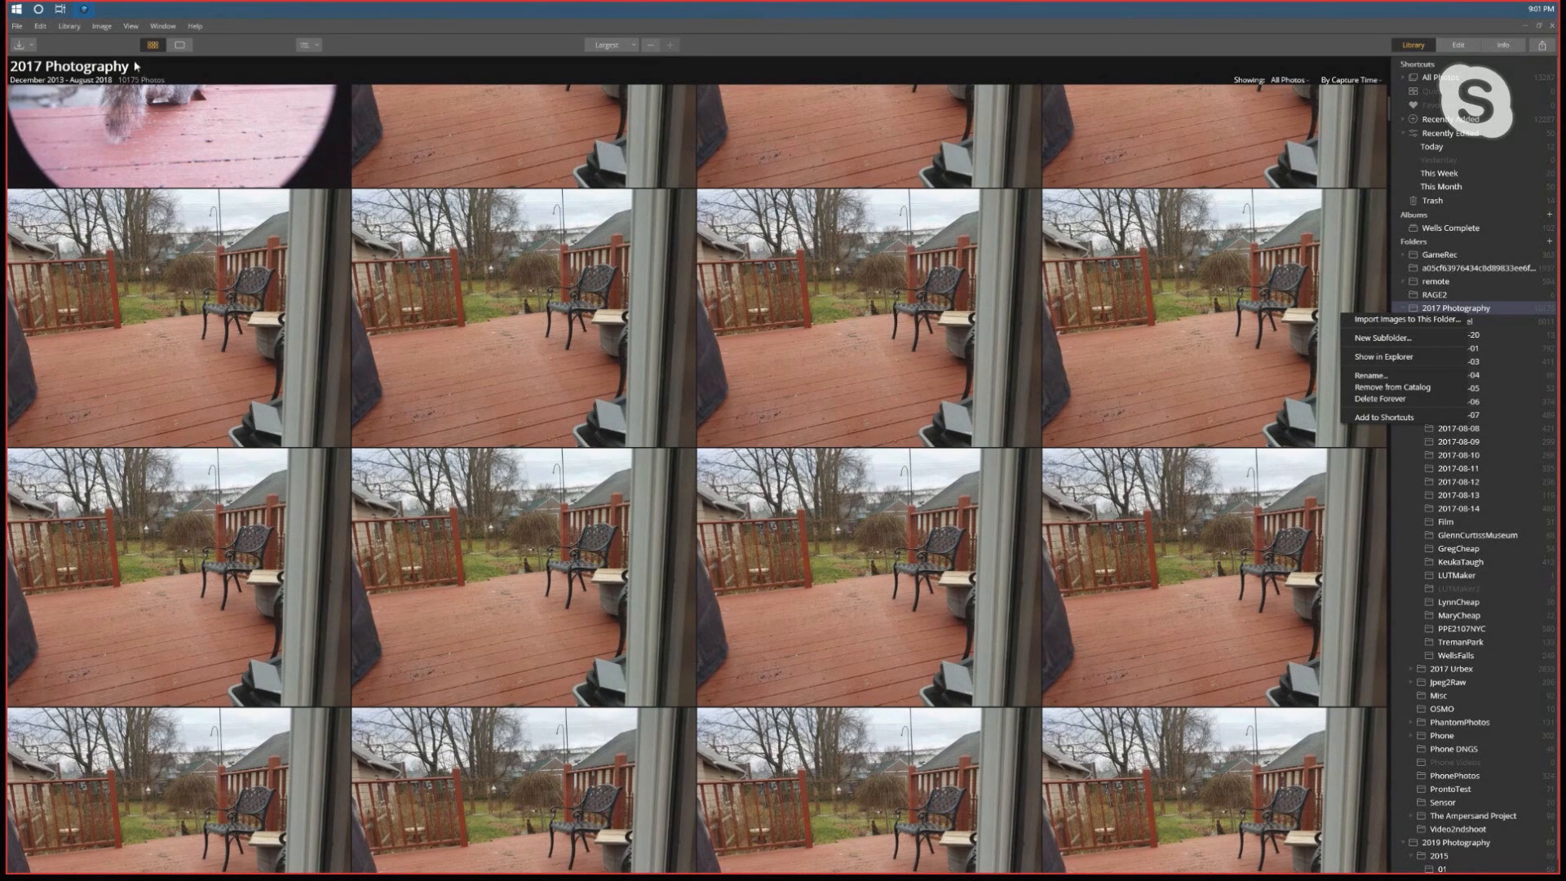
pyautogui.click(47, 30)
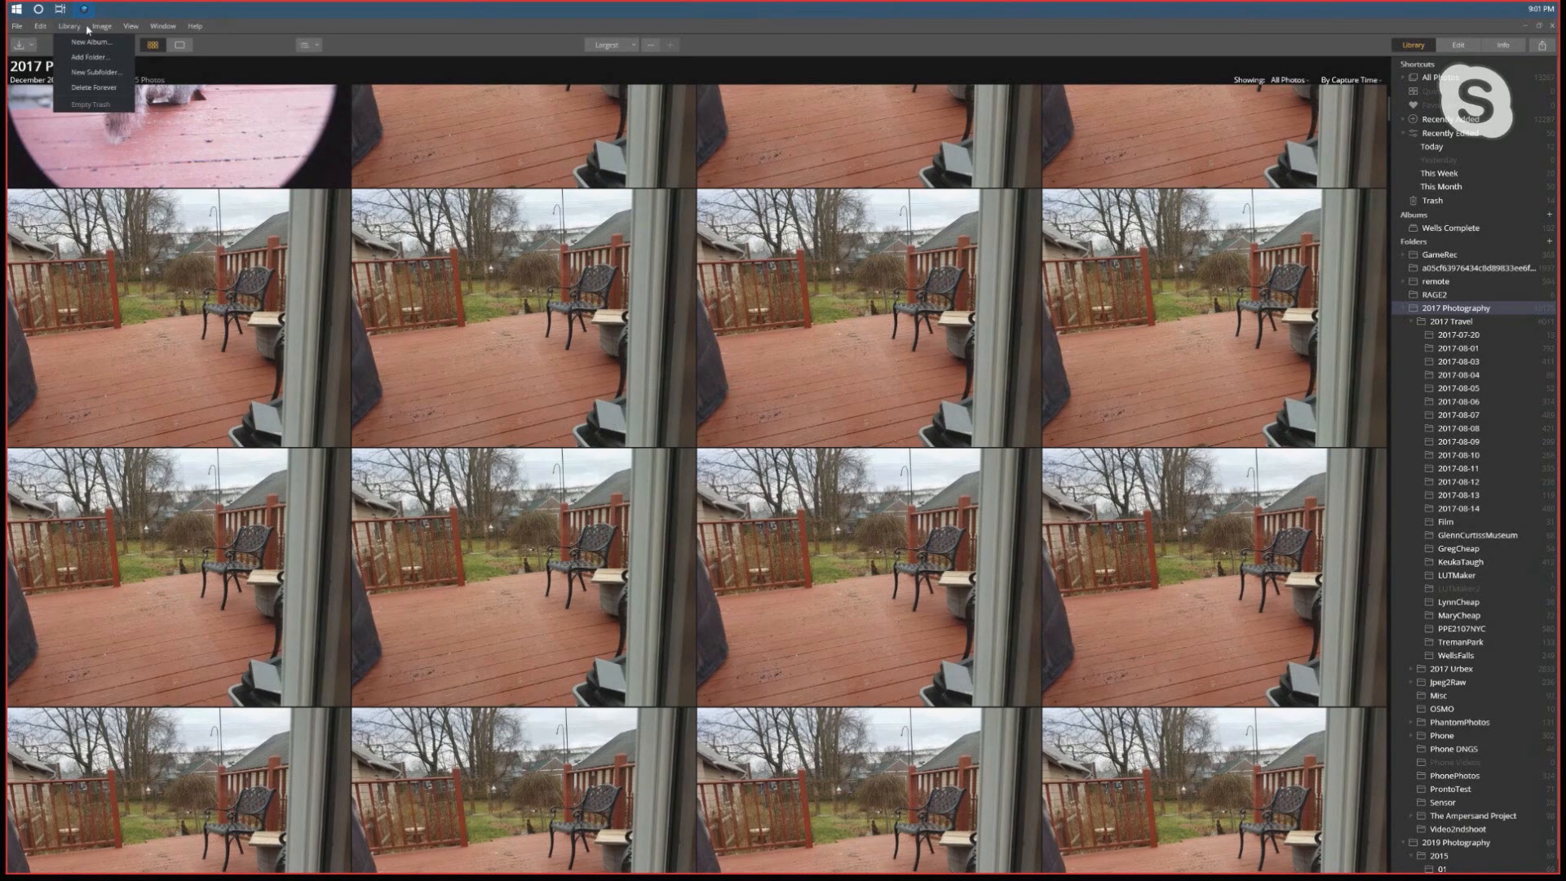
pyautogui.moveTo(100, 33)
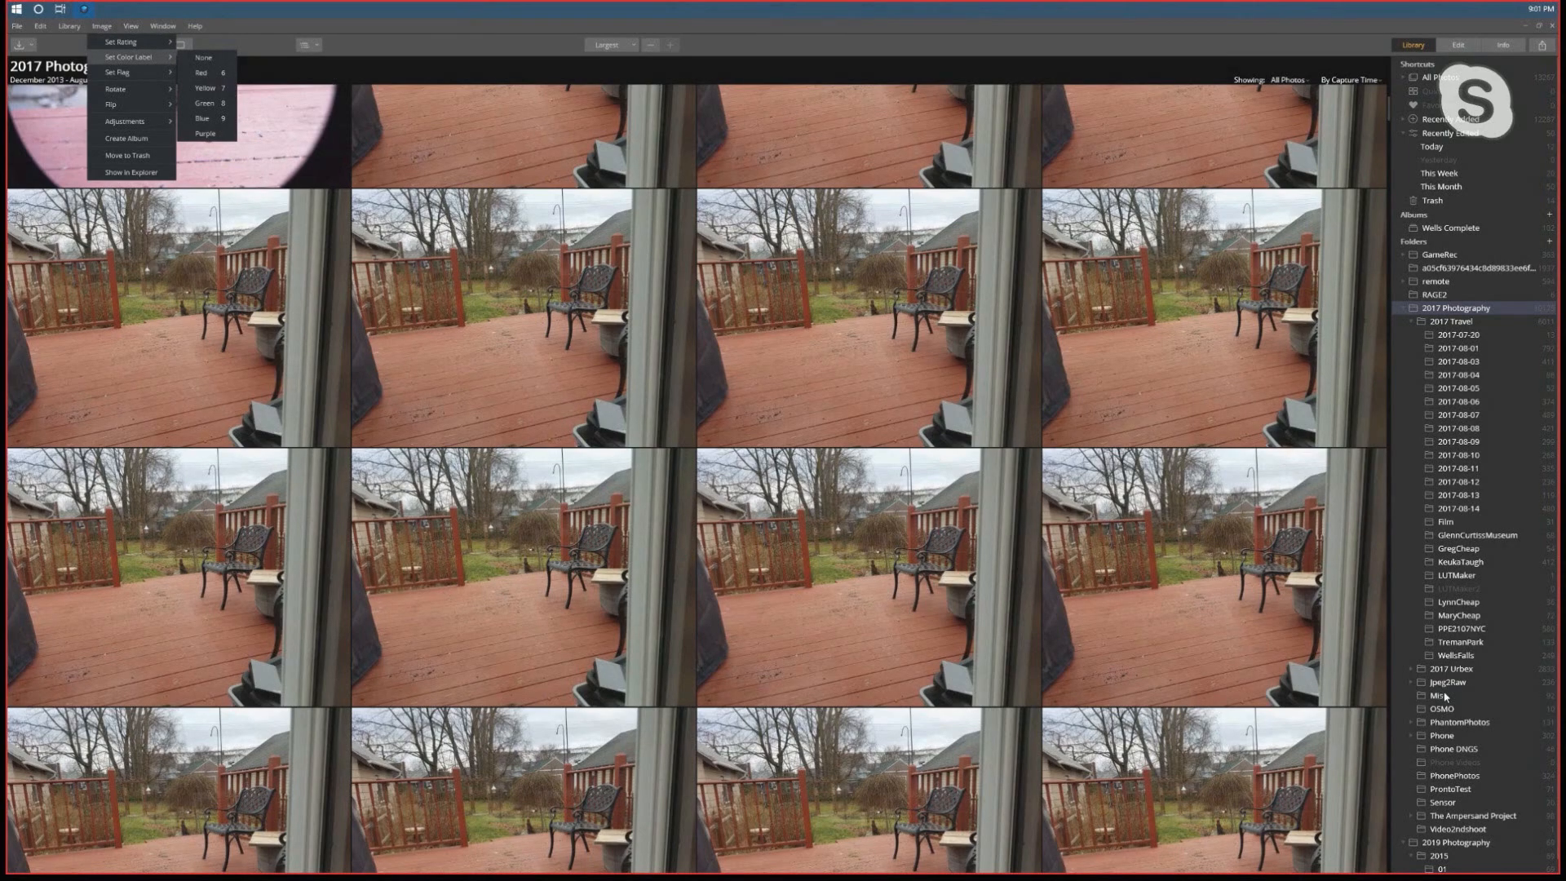
# Return to the WellsFalls folder and look through its bracketed waterfall photos
pyautogui.click(1459, 657)
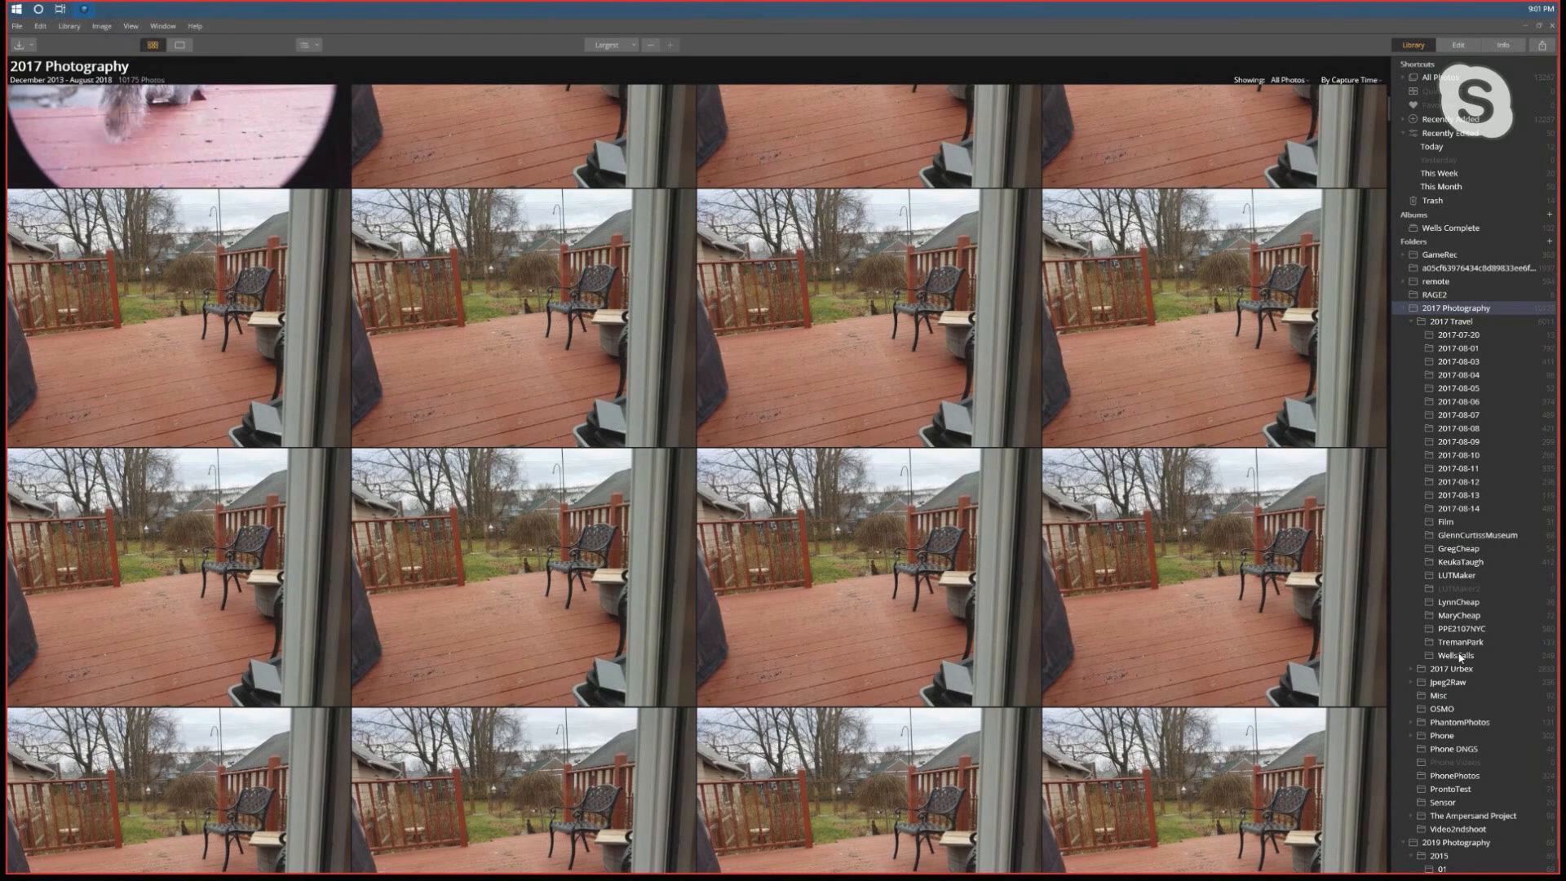
pyautogui.click(1459, 656)
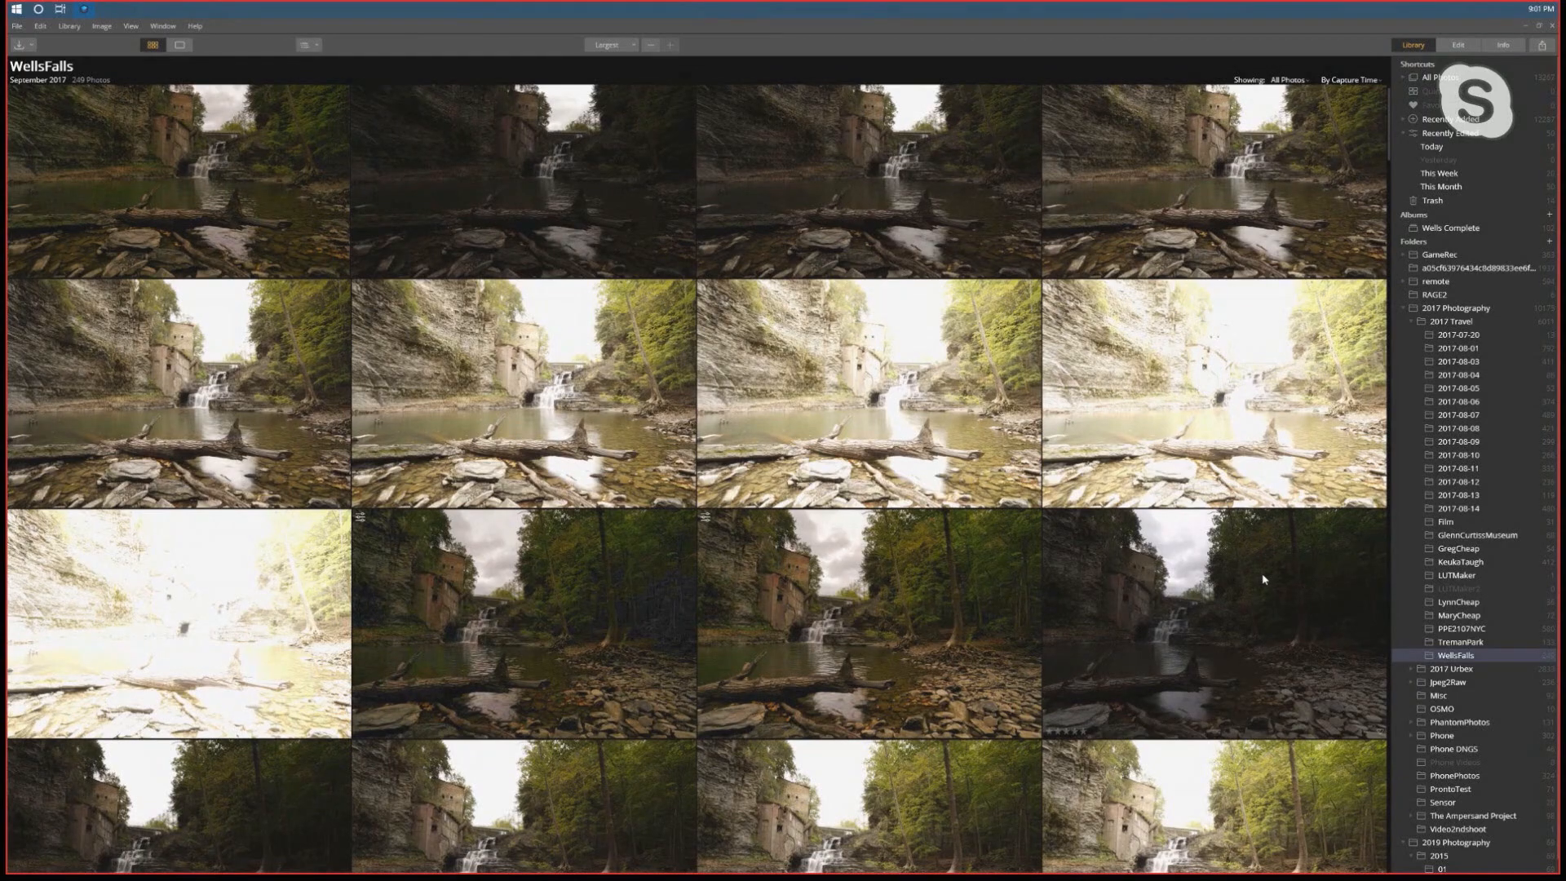
pyautogui.scroll(-5, 1264, 581)
pyautogui.scroll(-2, 1240, 530)
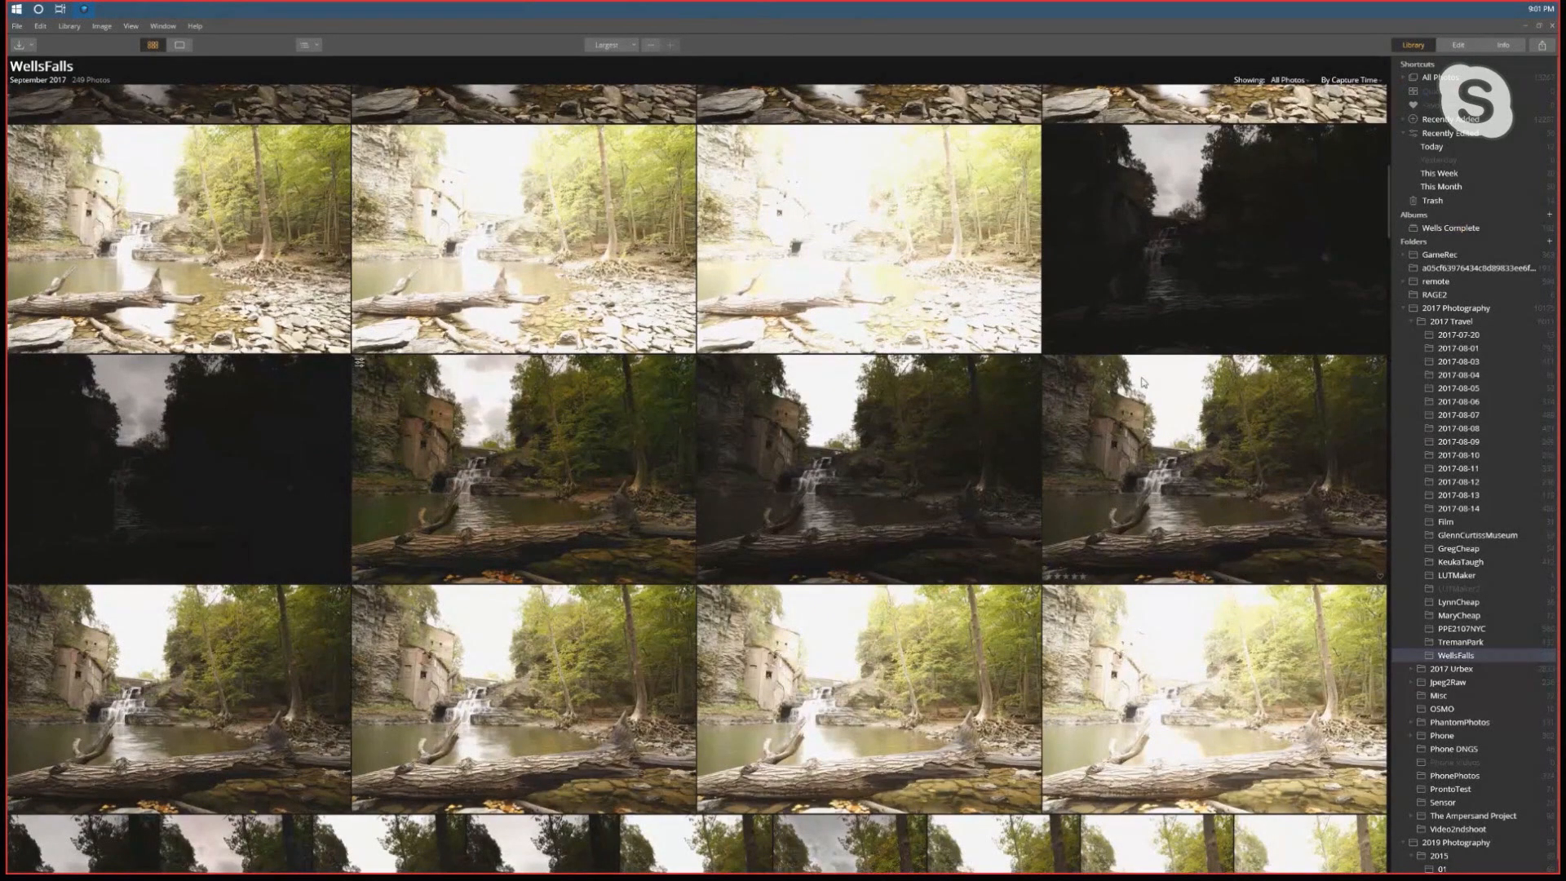
# Open the edited _DSC8134.ARW photo for editing and look over the Luminar Looks collections
pyautogui.click(1463, 45)
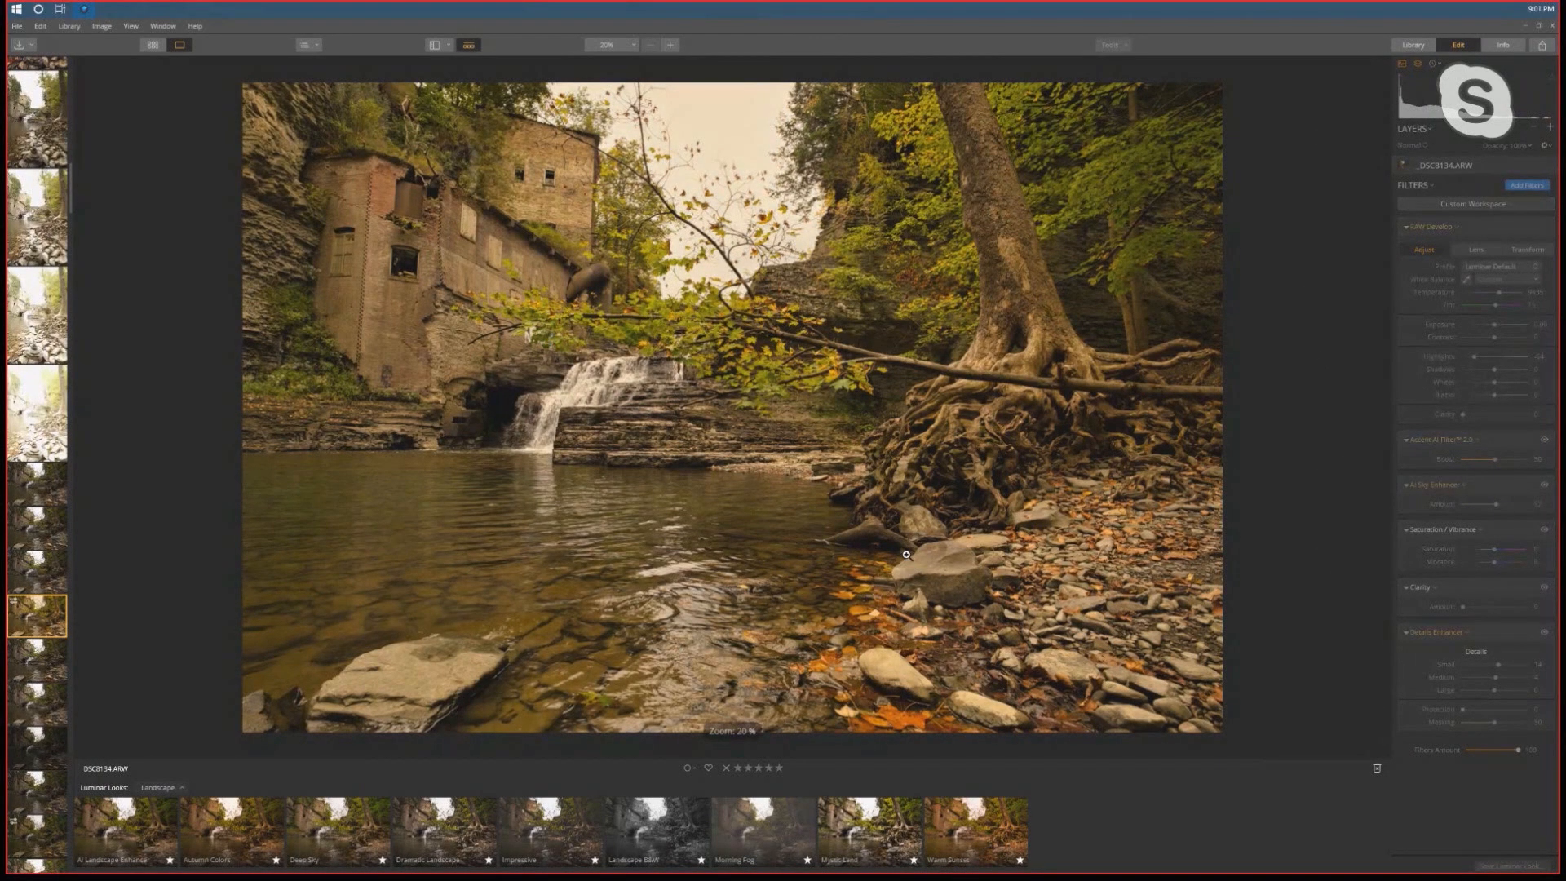
pyautogui.click(162, 788)
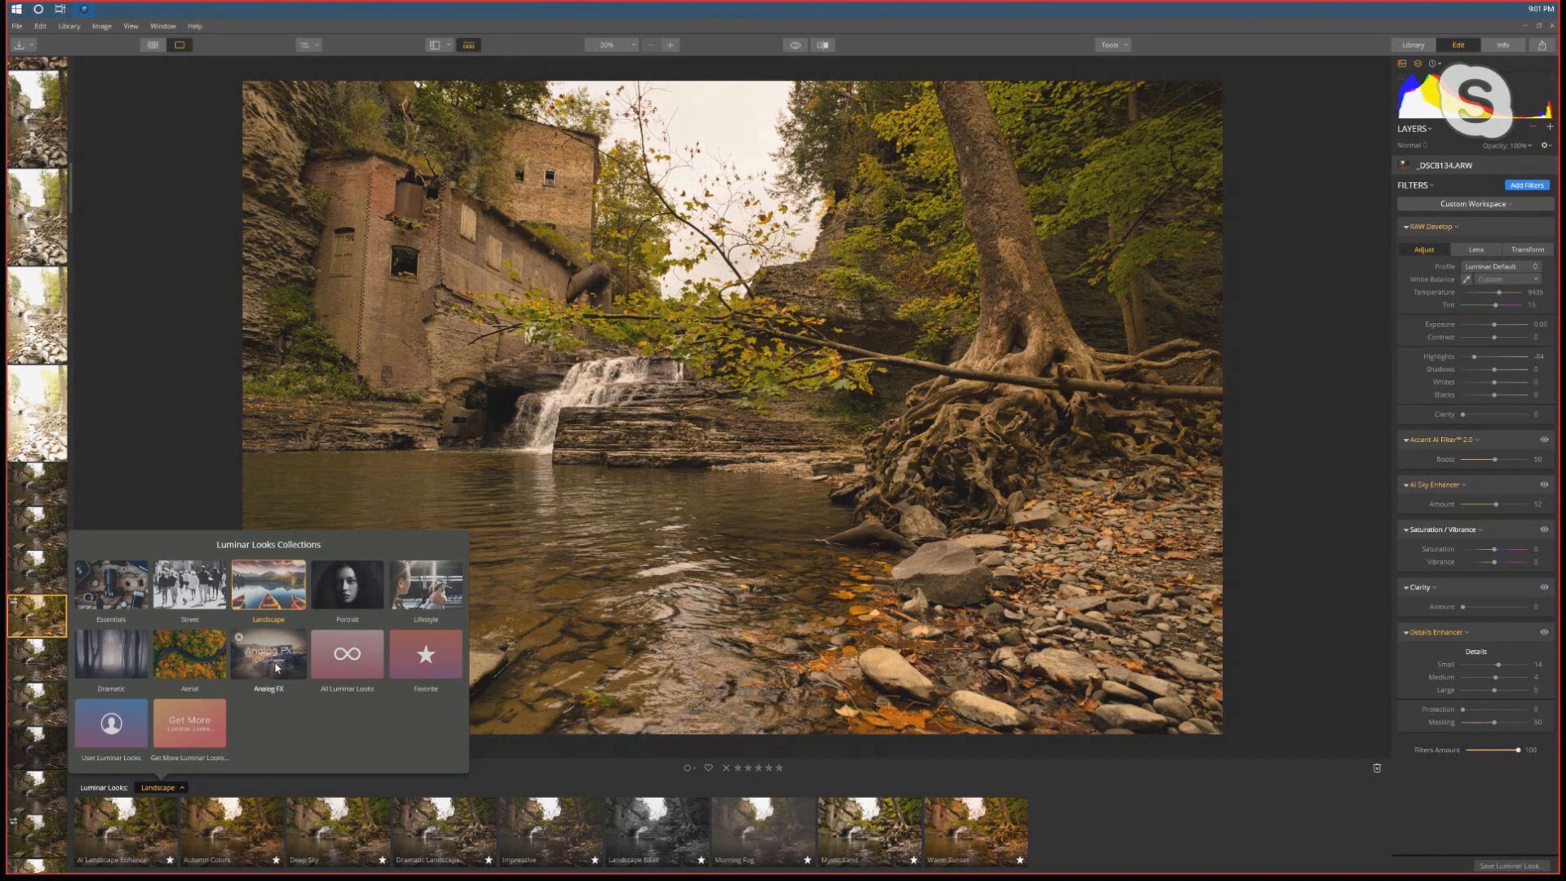
pyautogui.click(173, 177)
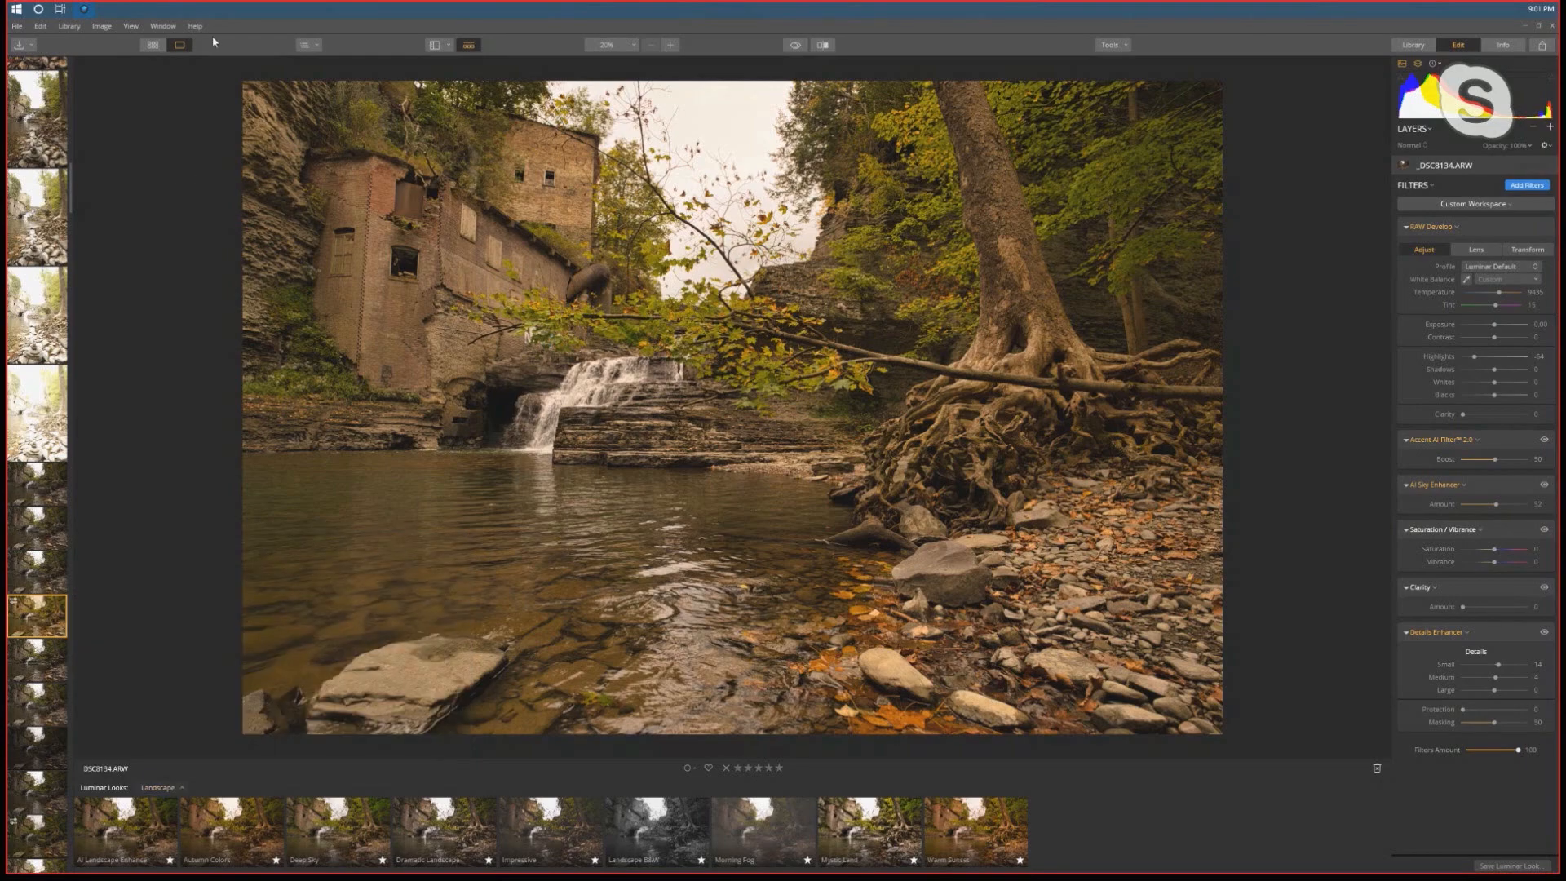
# Review the help and Skylum account resources, and open the online Luminar 3 user guide to browse its chapters and support links
pyautogui.click(195, 27)
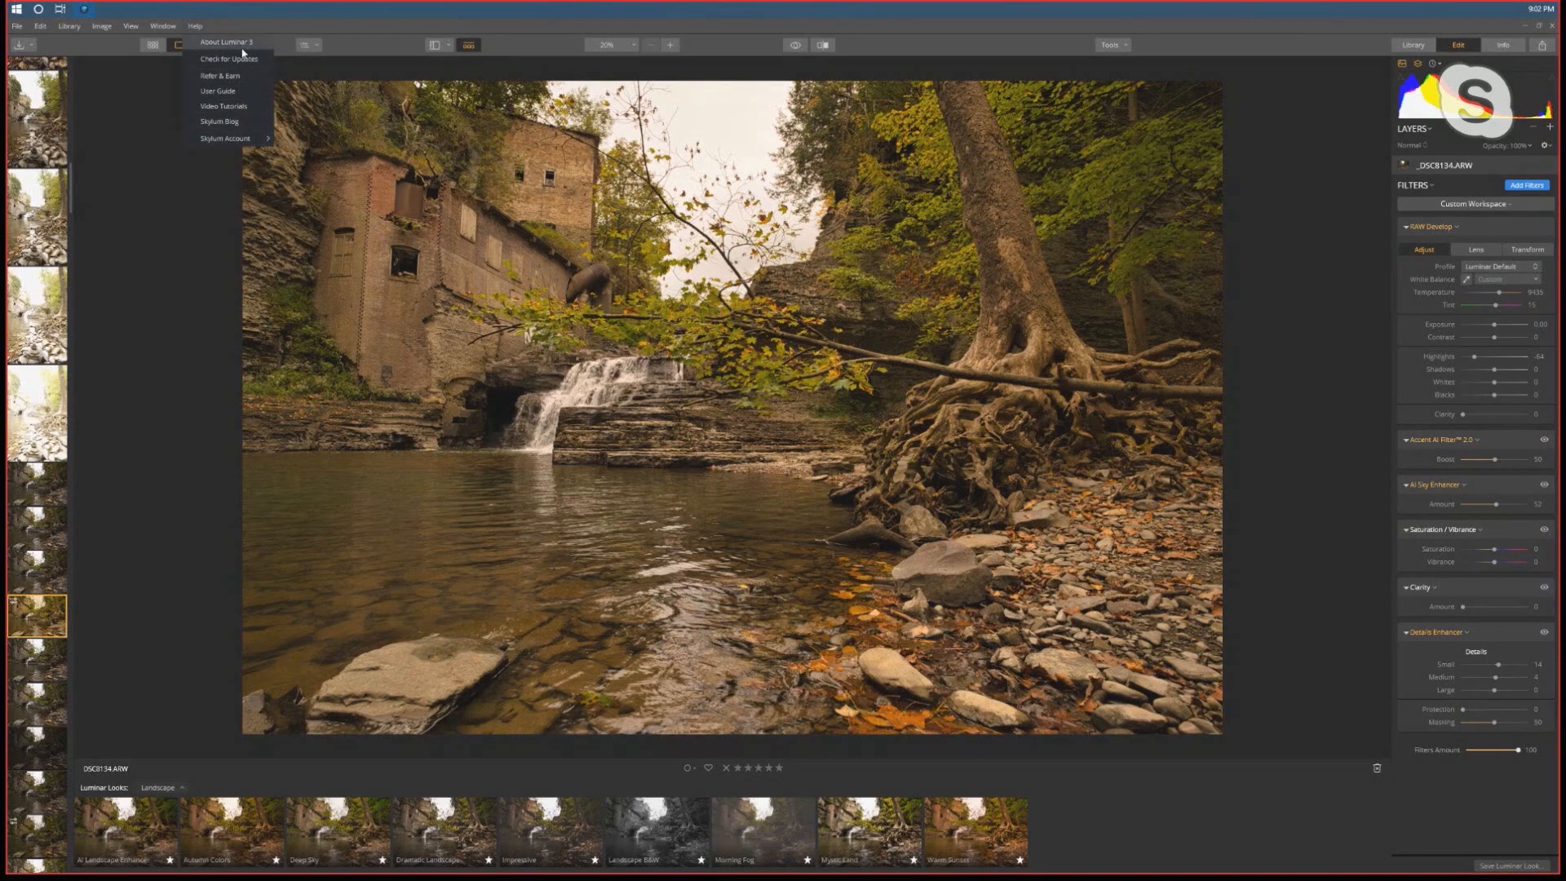
pyautogui.moveTo(261, 142)
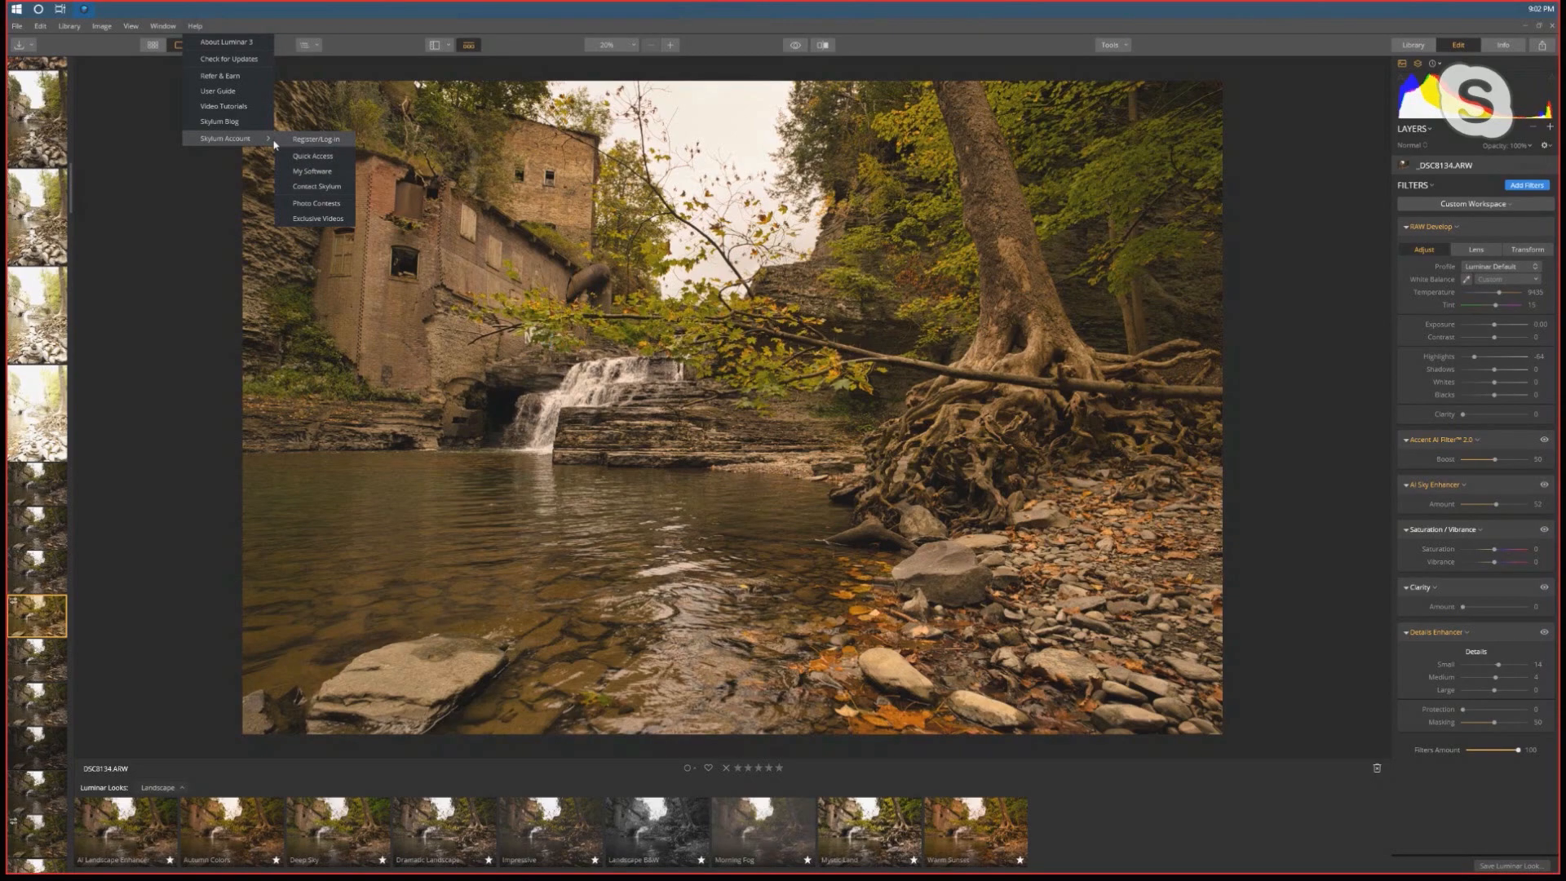
pyautogui.click(236, 92)
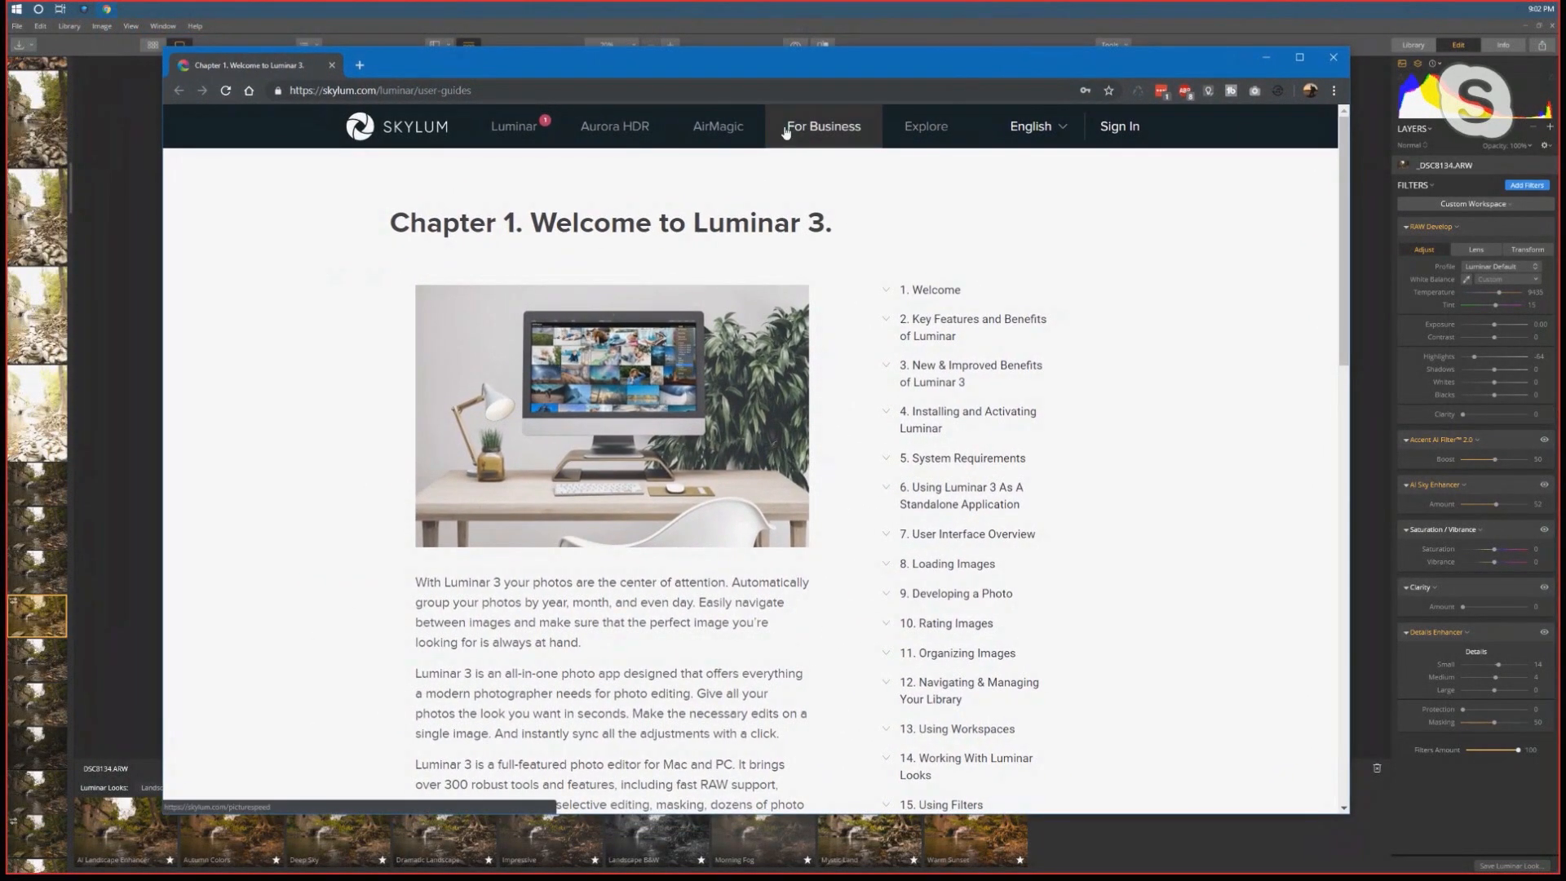
pyautogui.moveTo(687, 72); pyautogui.dragTo(718, 75)
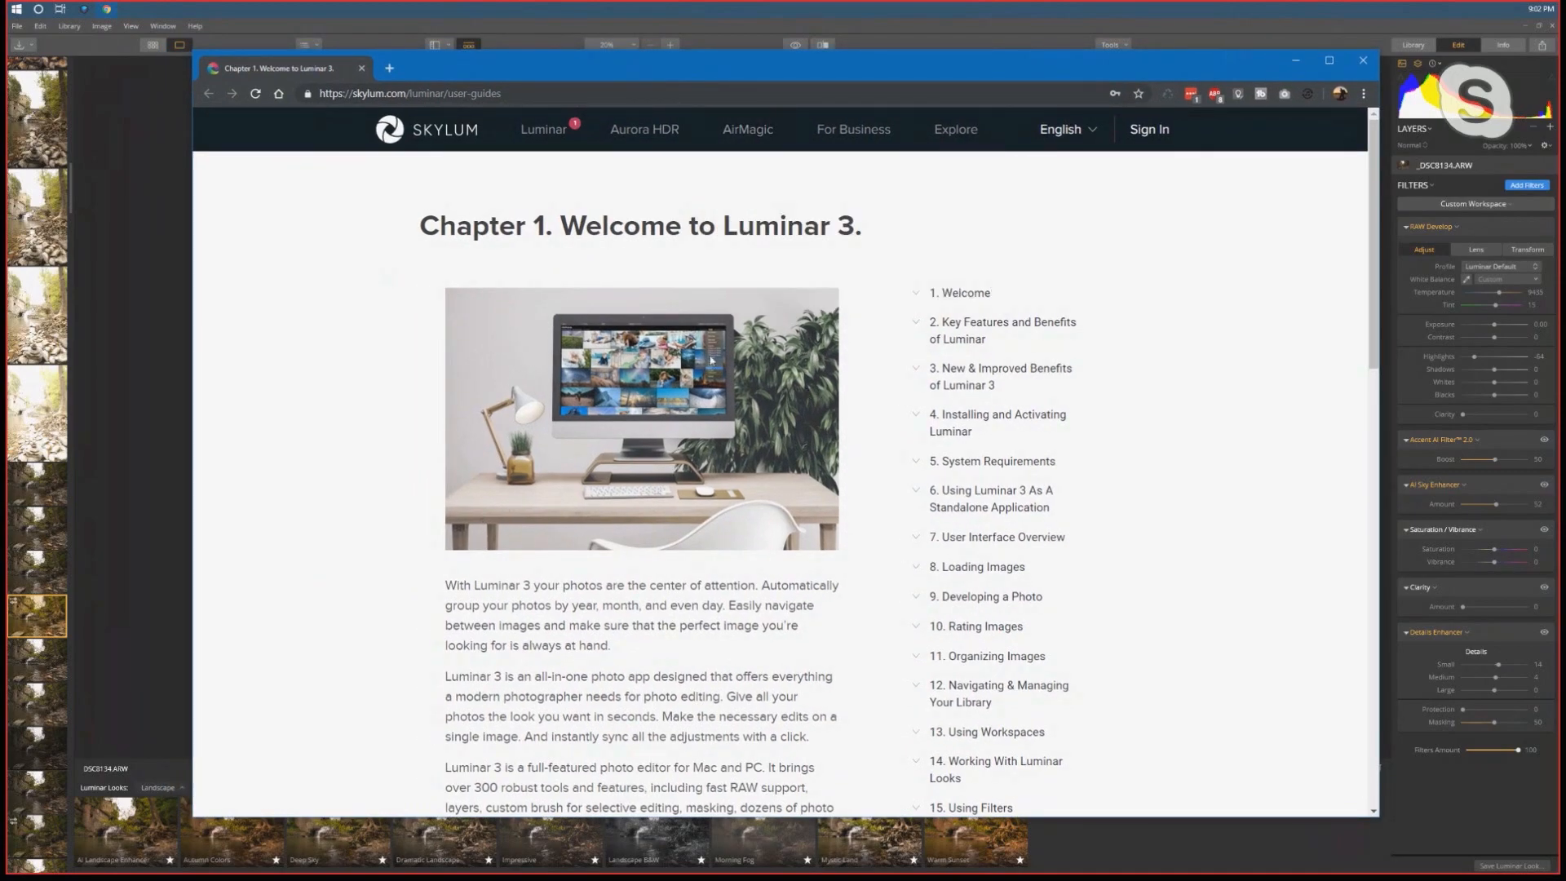
pyautogui.scroll(-9, 975, 298)
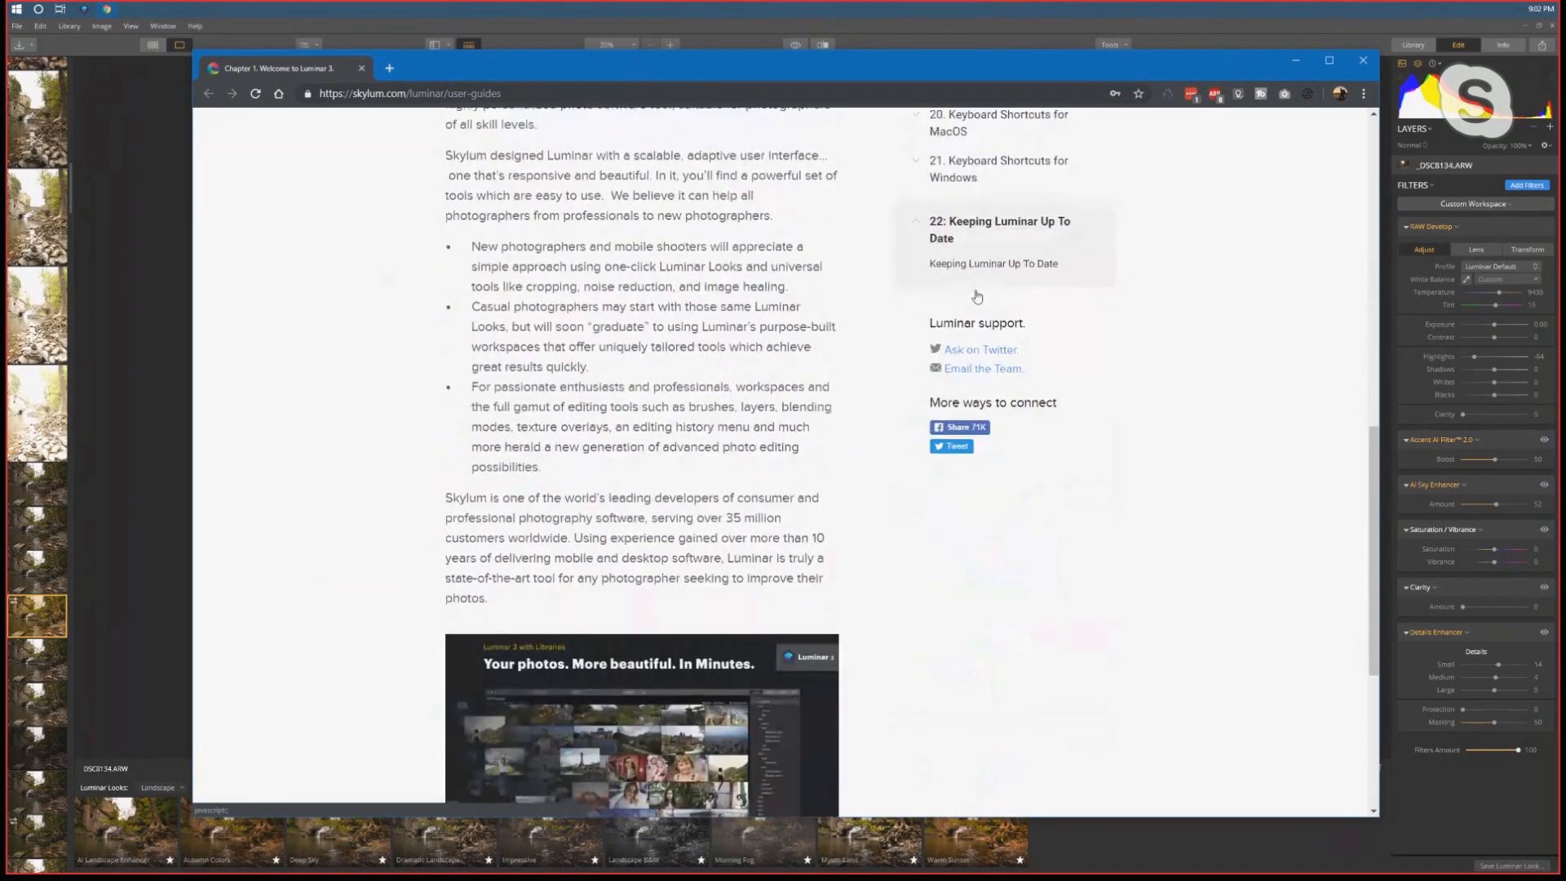
# Finish looking over the online Luminar 3 user guide, return to its chapter list, and close the guide
pyautogui.scroll(-3, 632, 310)
pyautogui.scroll(7, 644, 327)
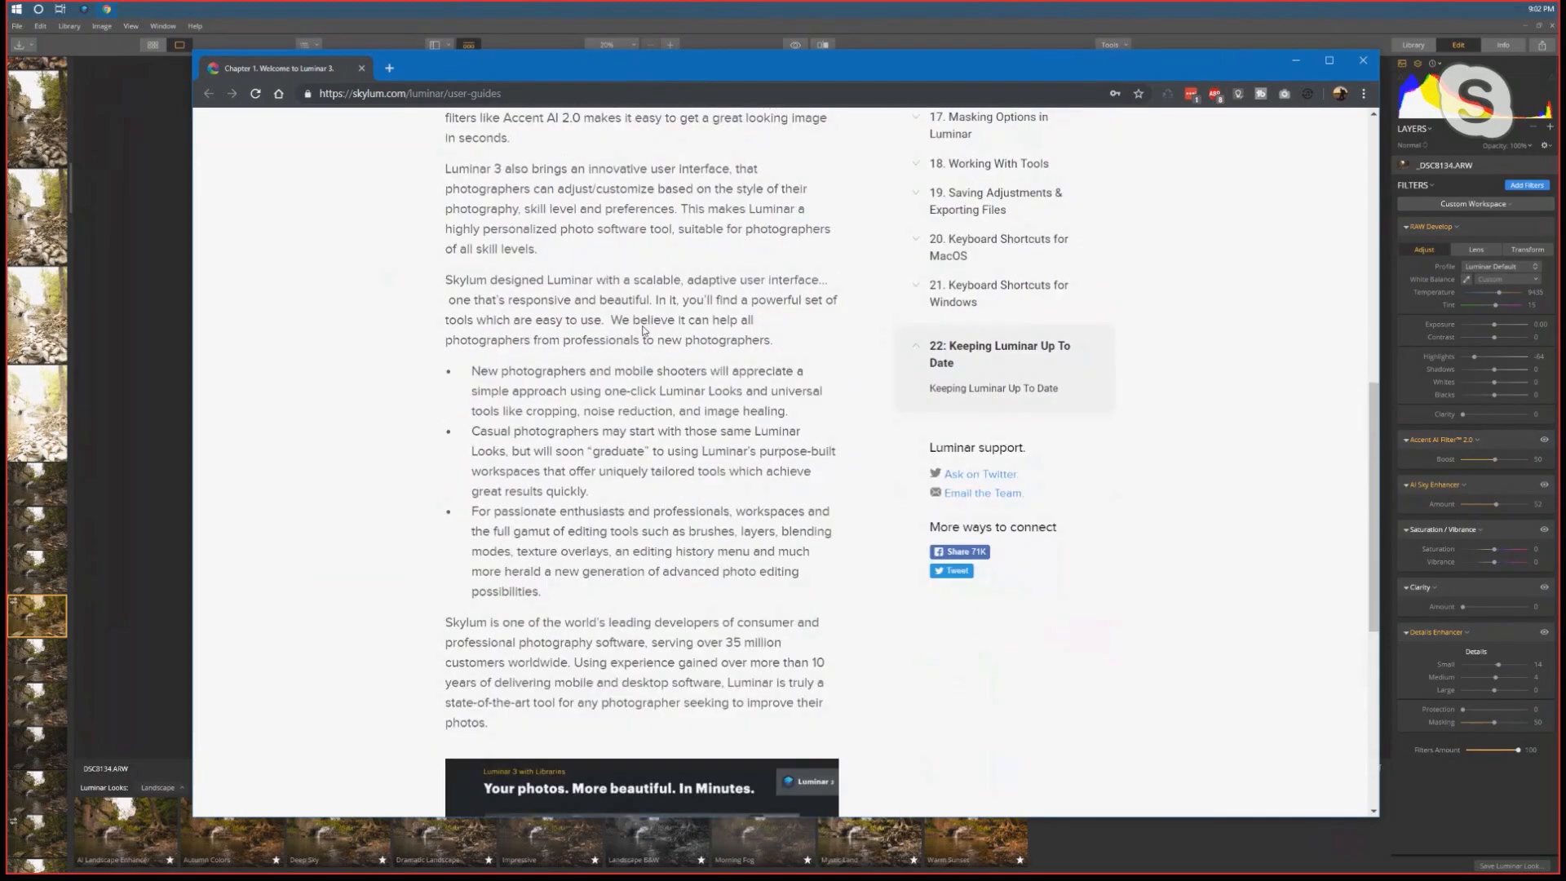
pyautogui.scroll(6, 643, 326)
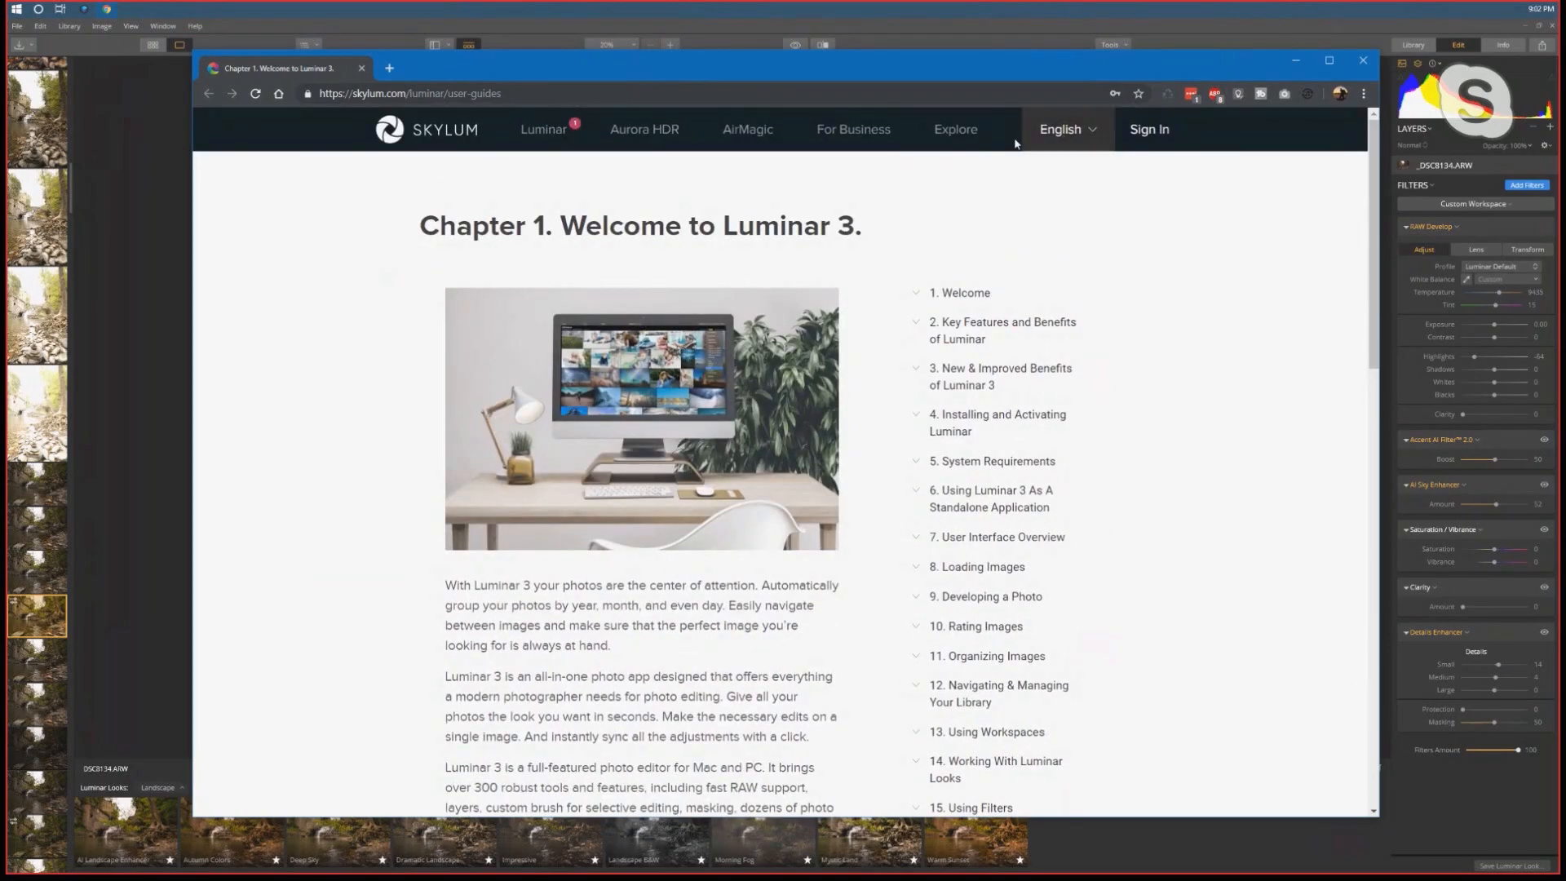
pyautogui.moveTo(956, 136)
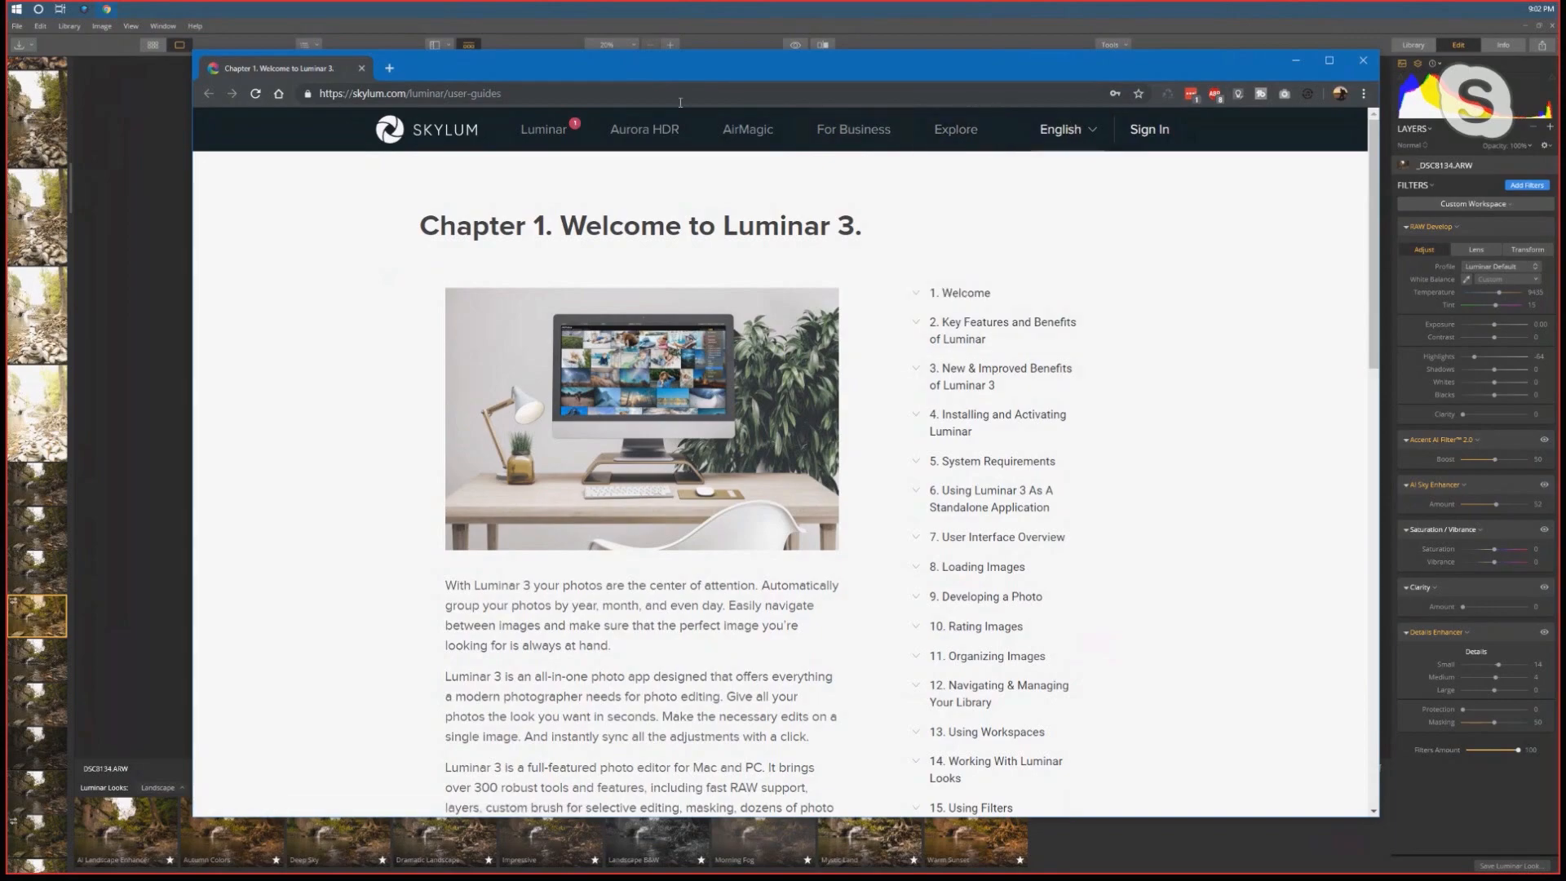
pyautogui.click(362, 70)
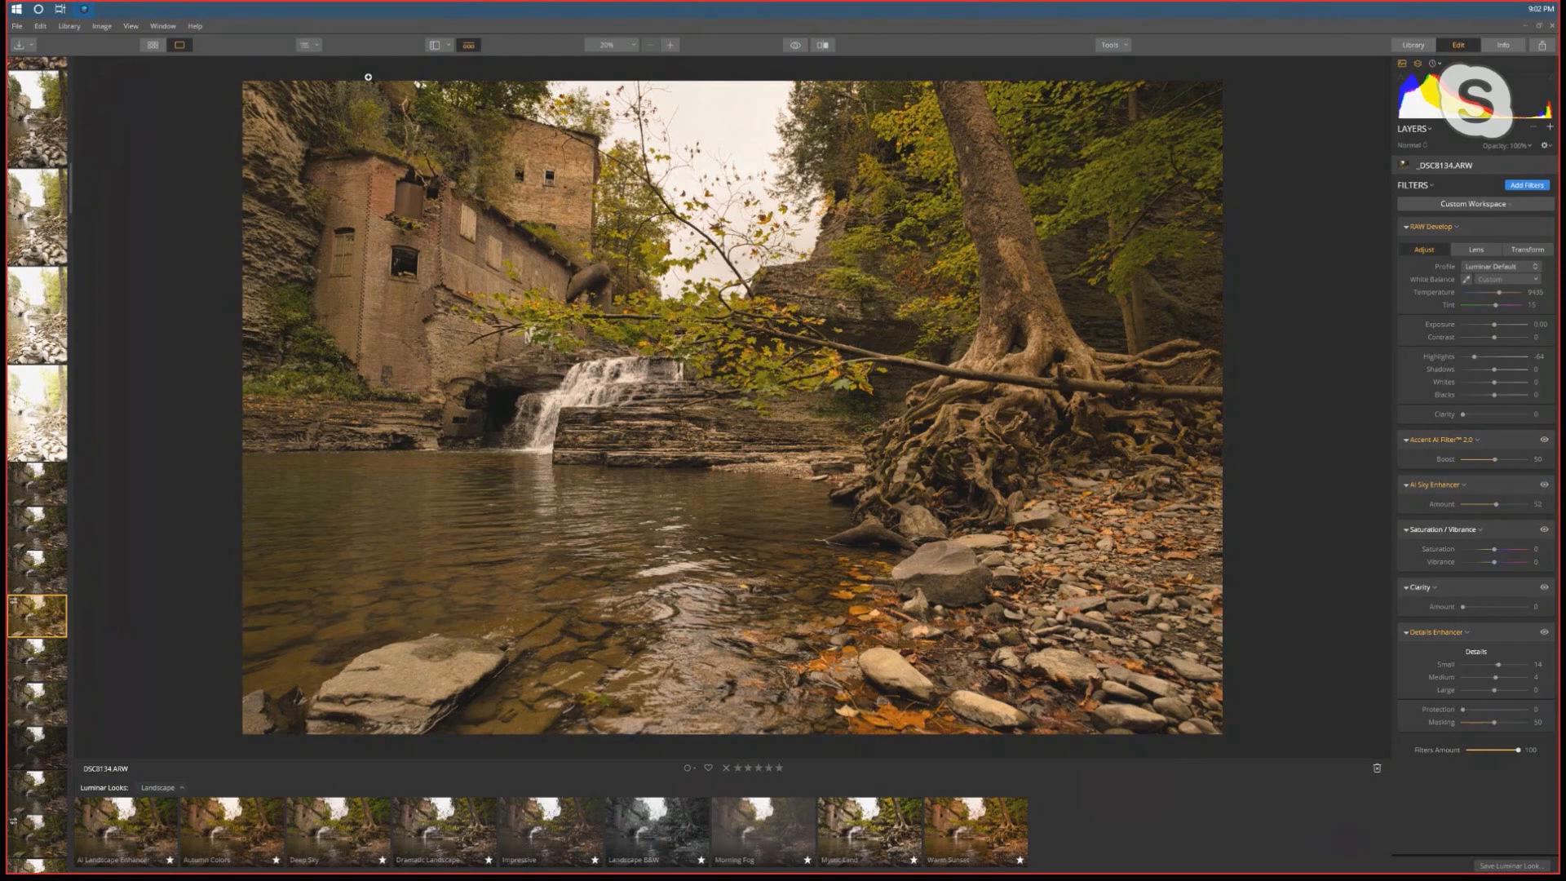
# Hide the filmstrip, the current photo actions and the Luminar Looks strip to enlarge the _DSC8134.ARW preview
pyautogui.click(317, 48)
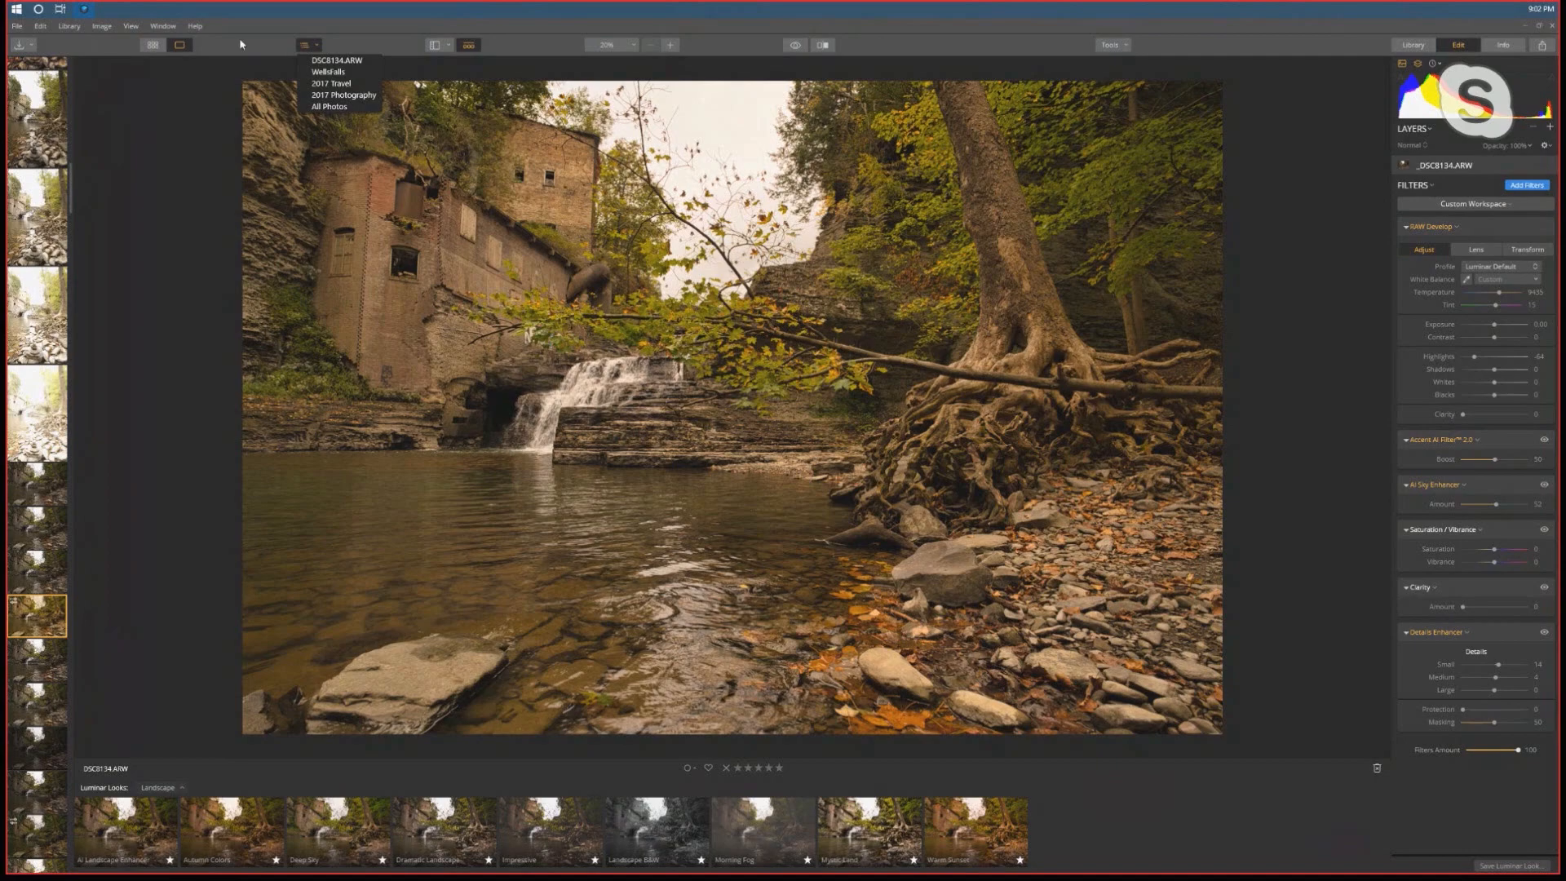
pyautogui.click(451, 48)
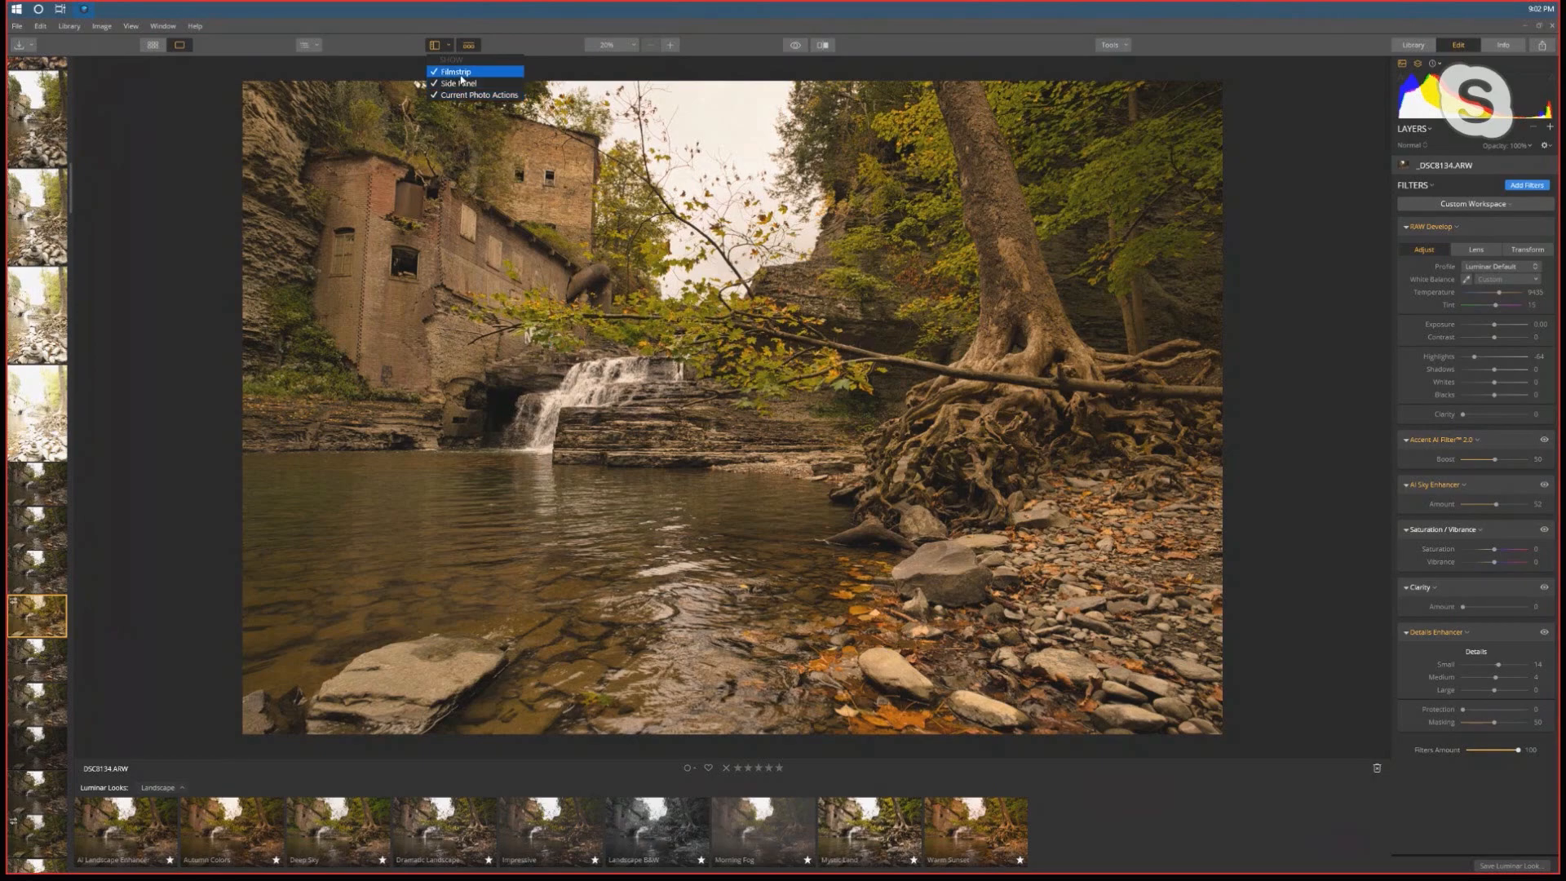
pyautogui.click(456, 72)
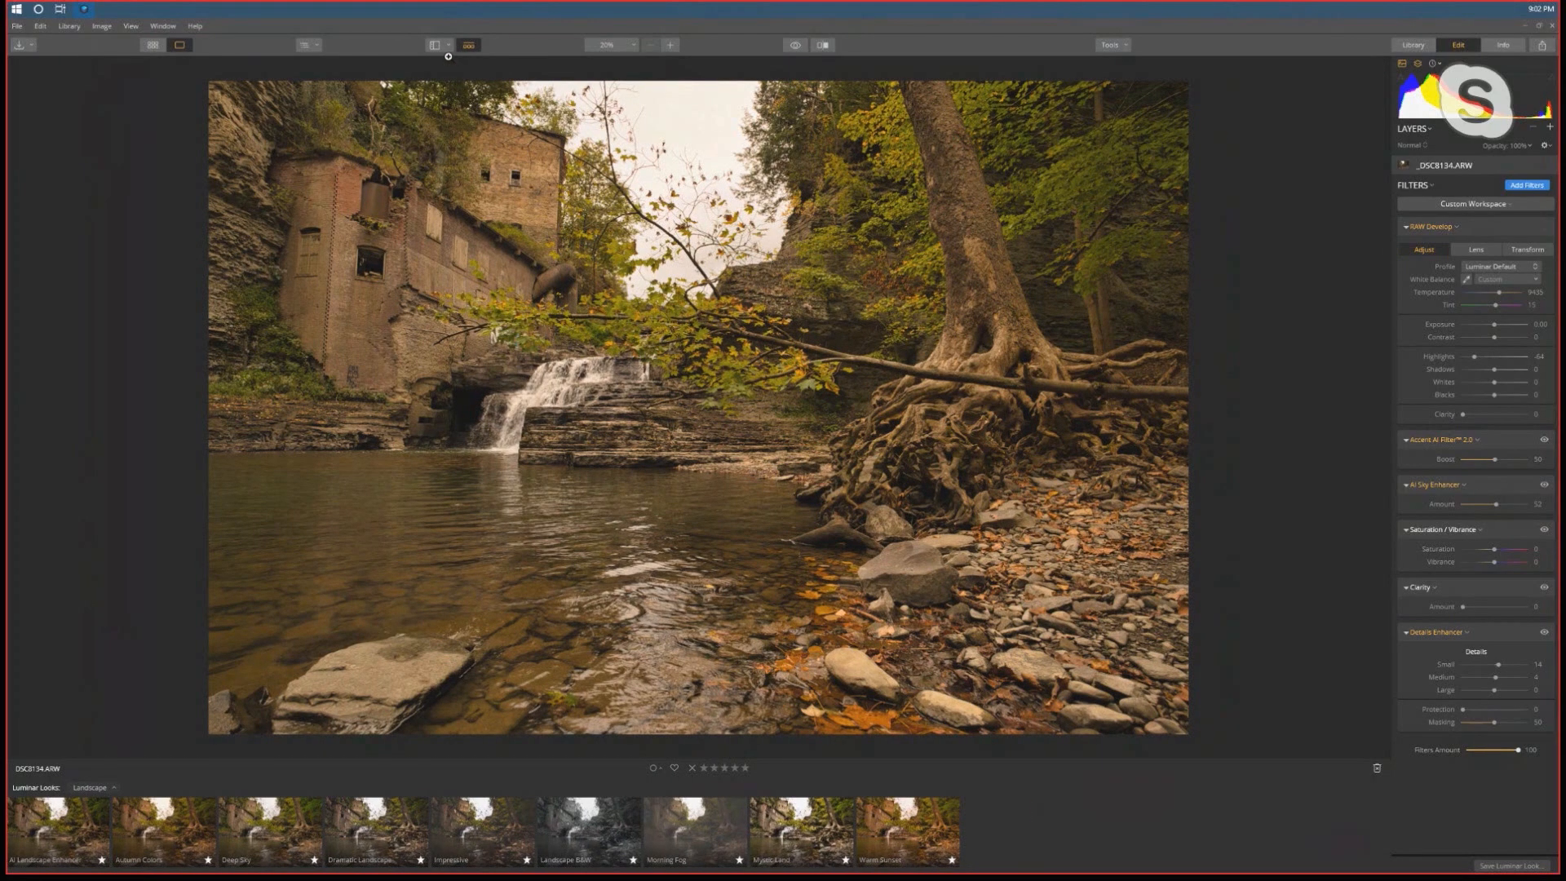
pyautogui.click(448, 46)
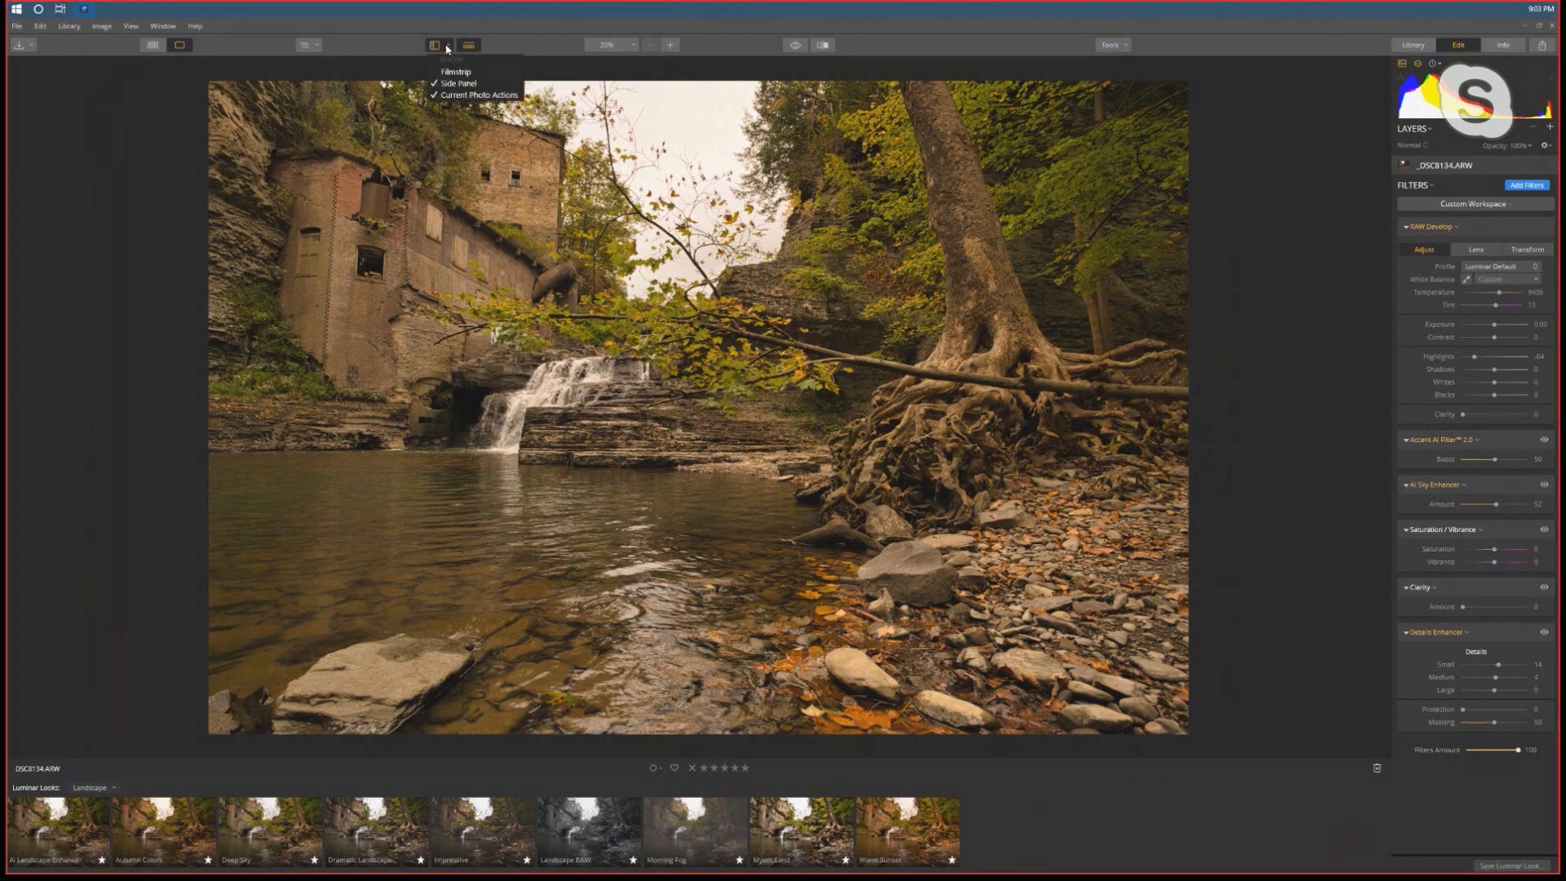
pyautogui.click(455, 96)
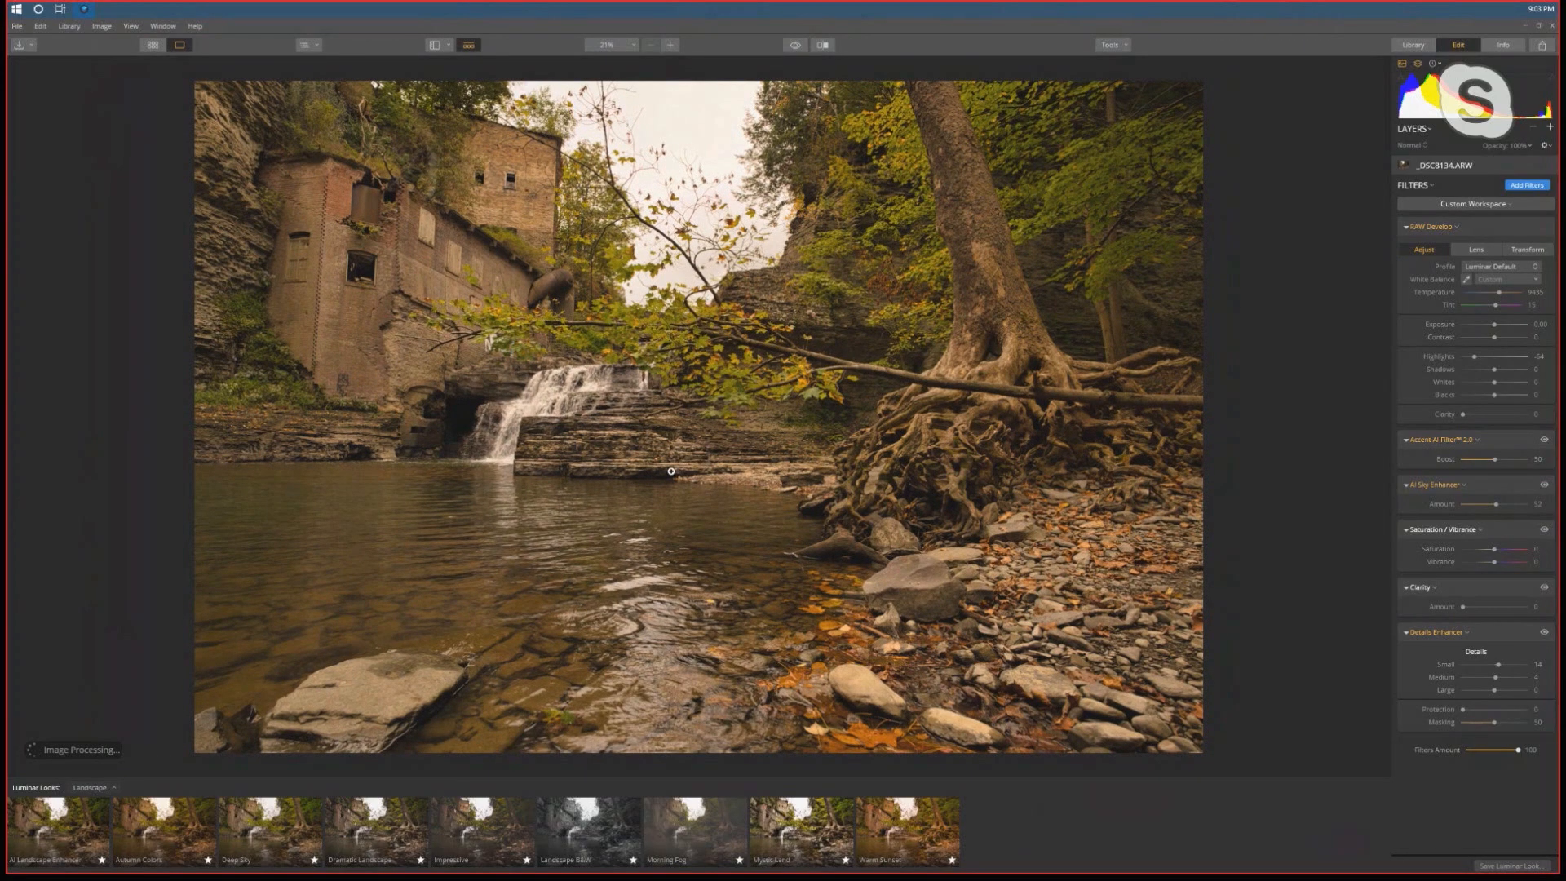
pyautogui.click(470, 45)
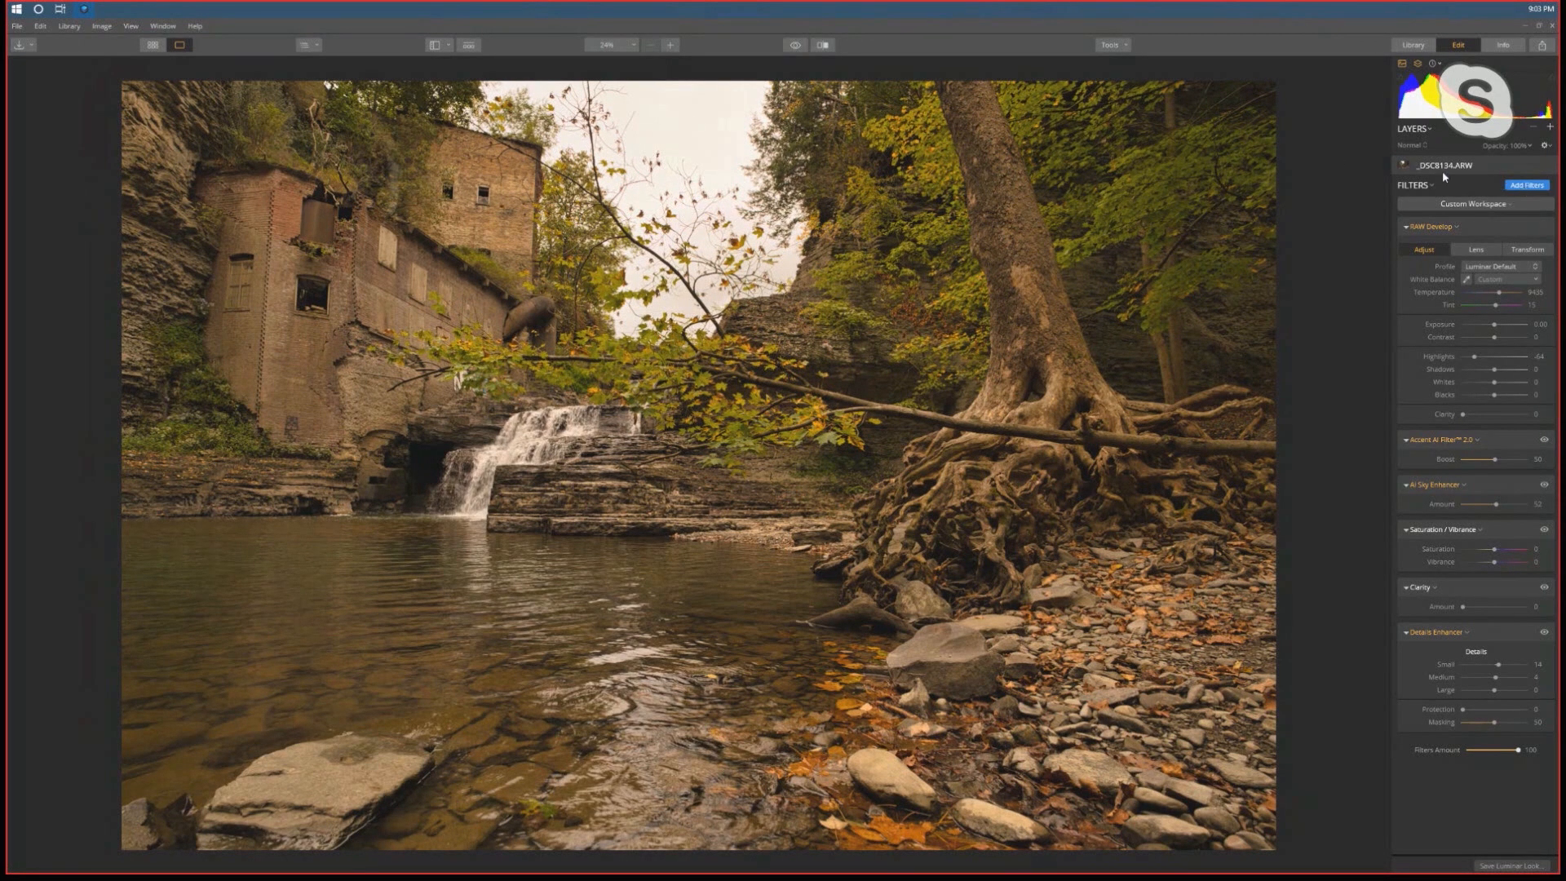
# Open the filters catalog and limit its list to the Favorites category
pyautogui.click(1521, 188)
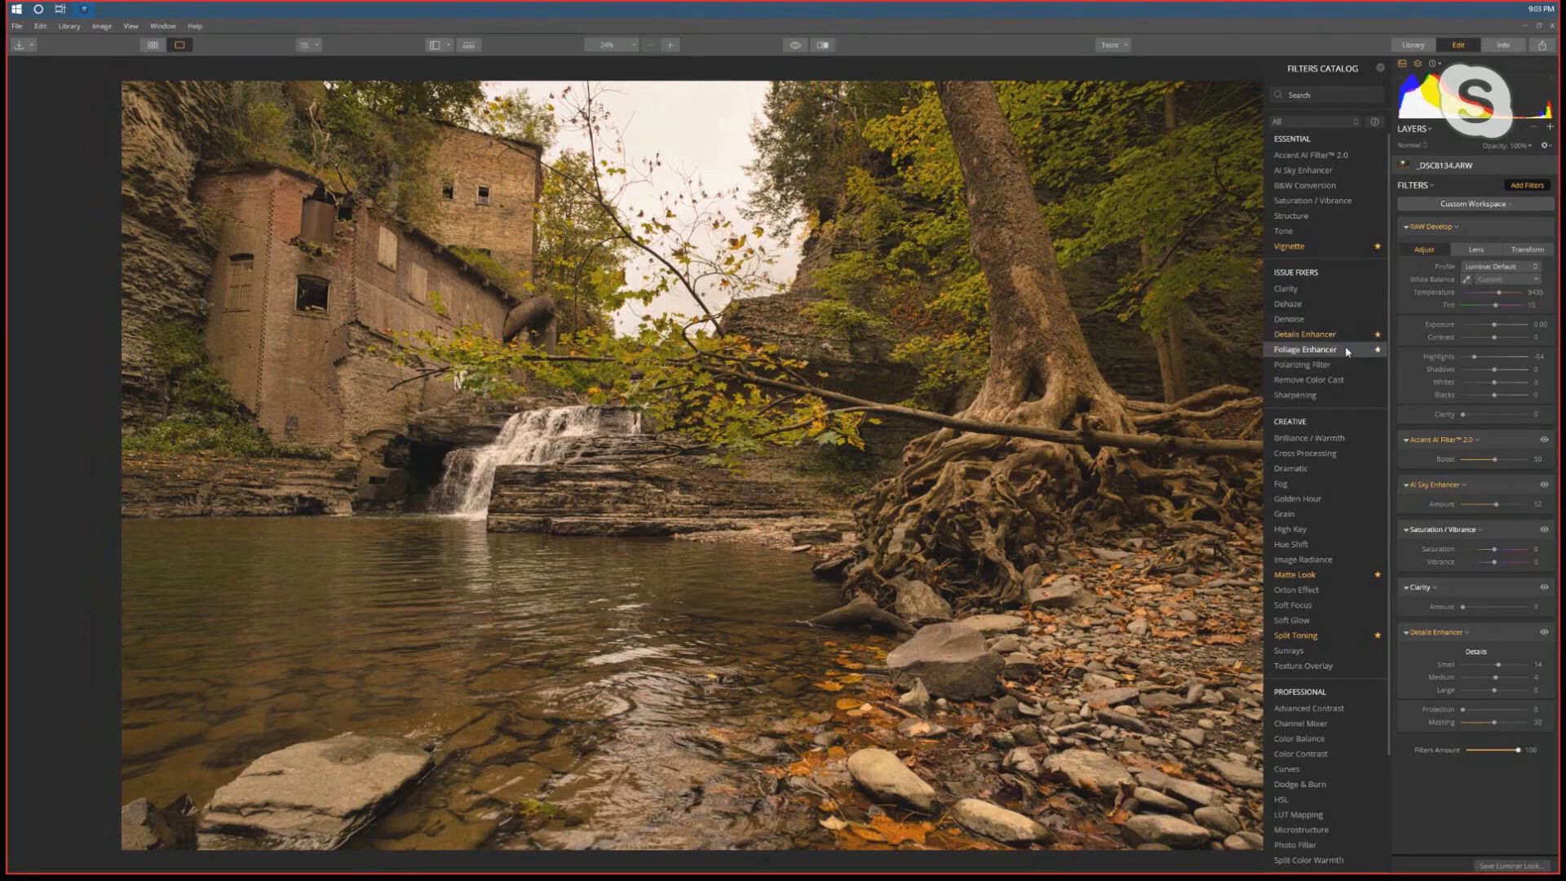
pyautogui.click(1316, 120)
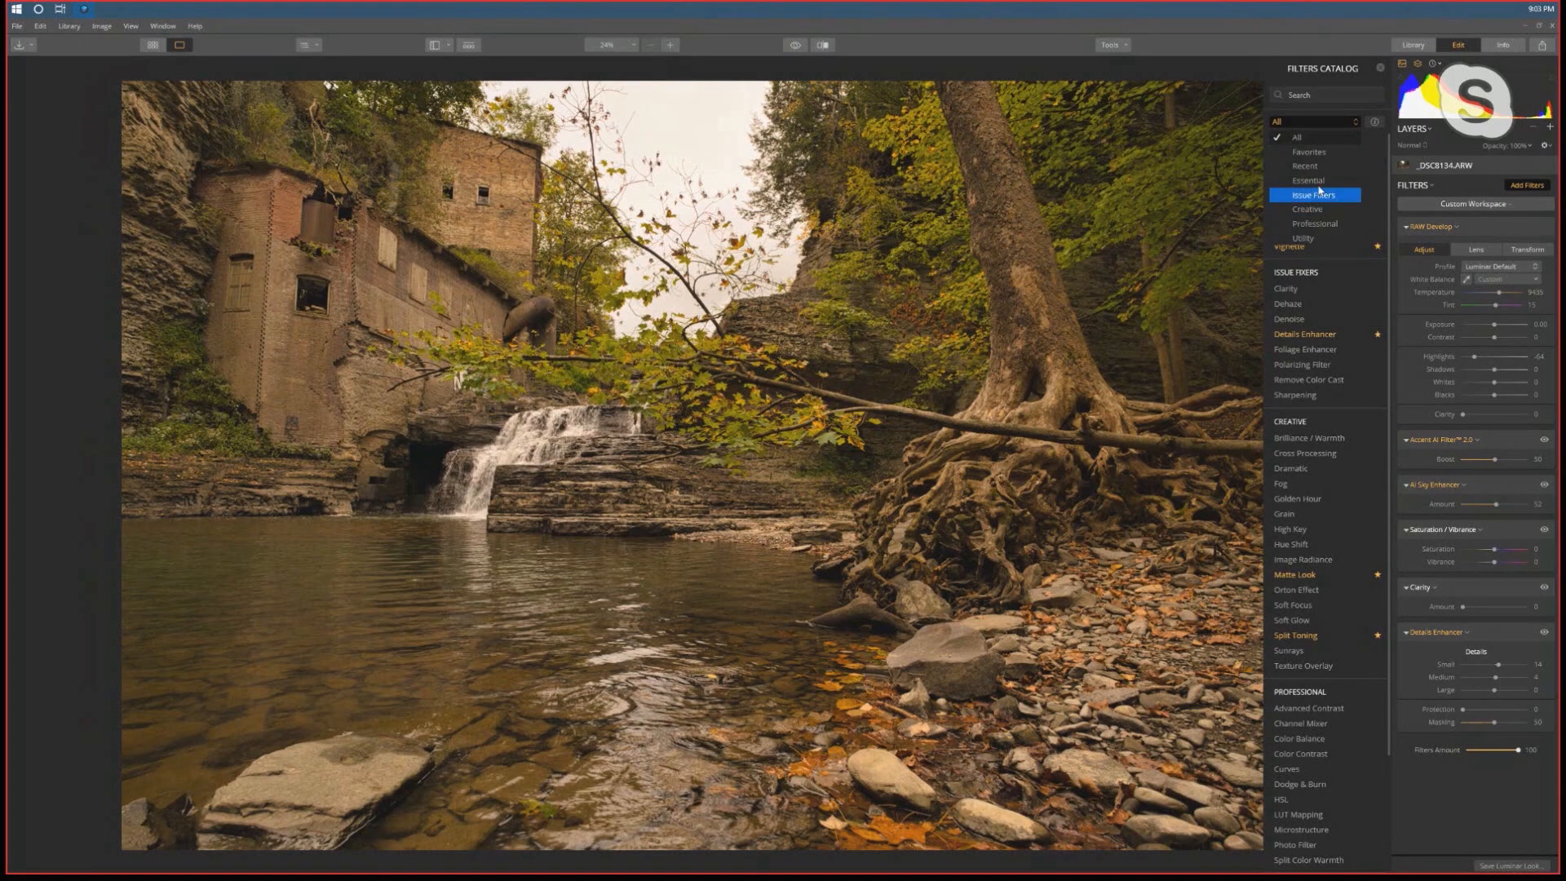
pyautogui.click(1309, 151)
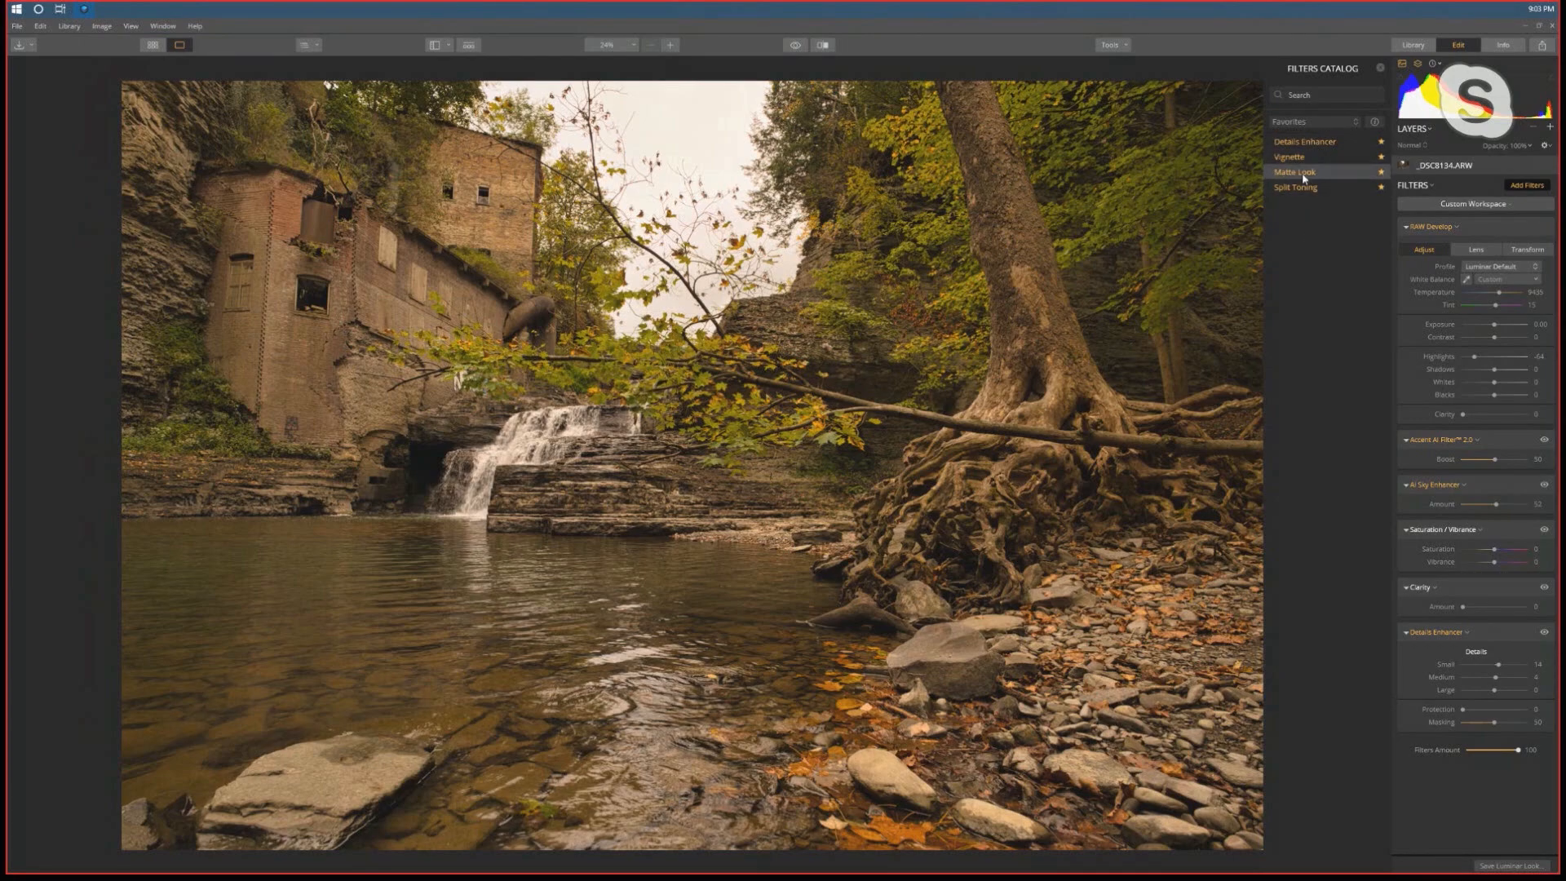
# Switch the photo to the Lightroom workspace, look through its filters down to Dehaze, and close Luminar
pyautogui.click(1506, 204)
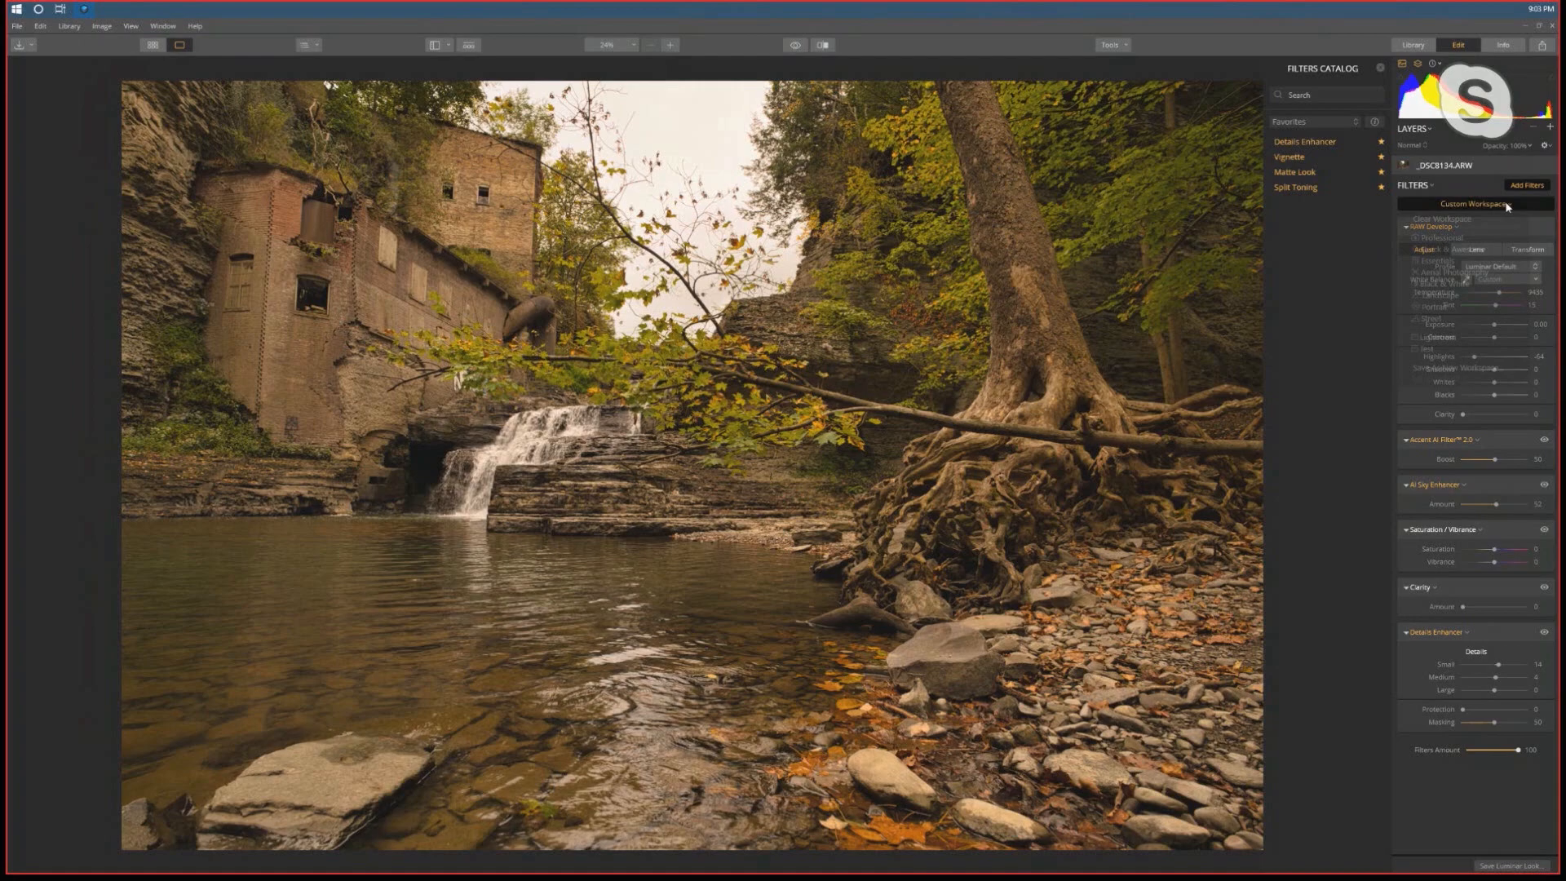
pyautogui.click(1468, 338)
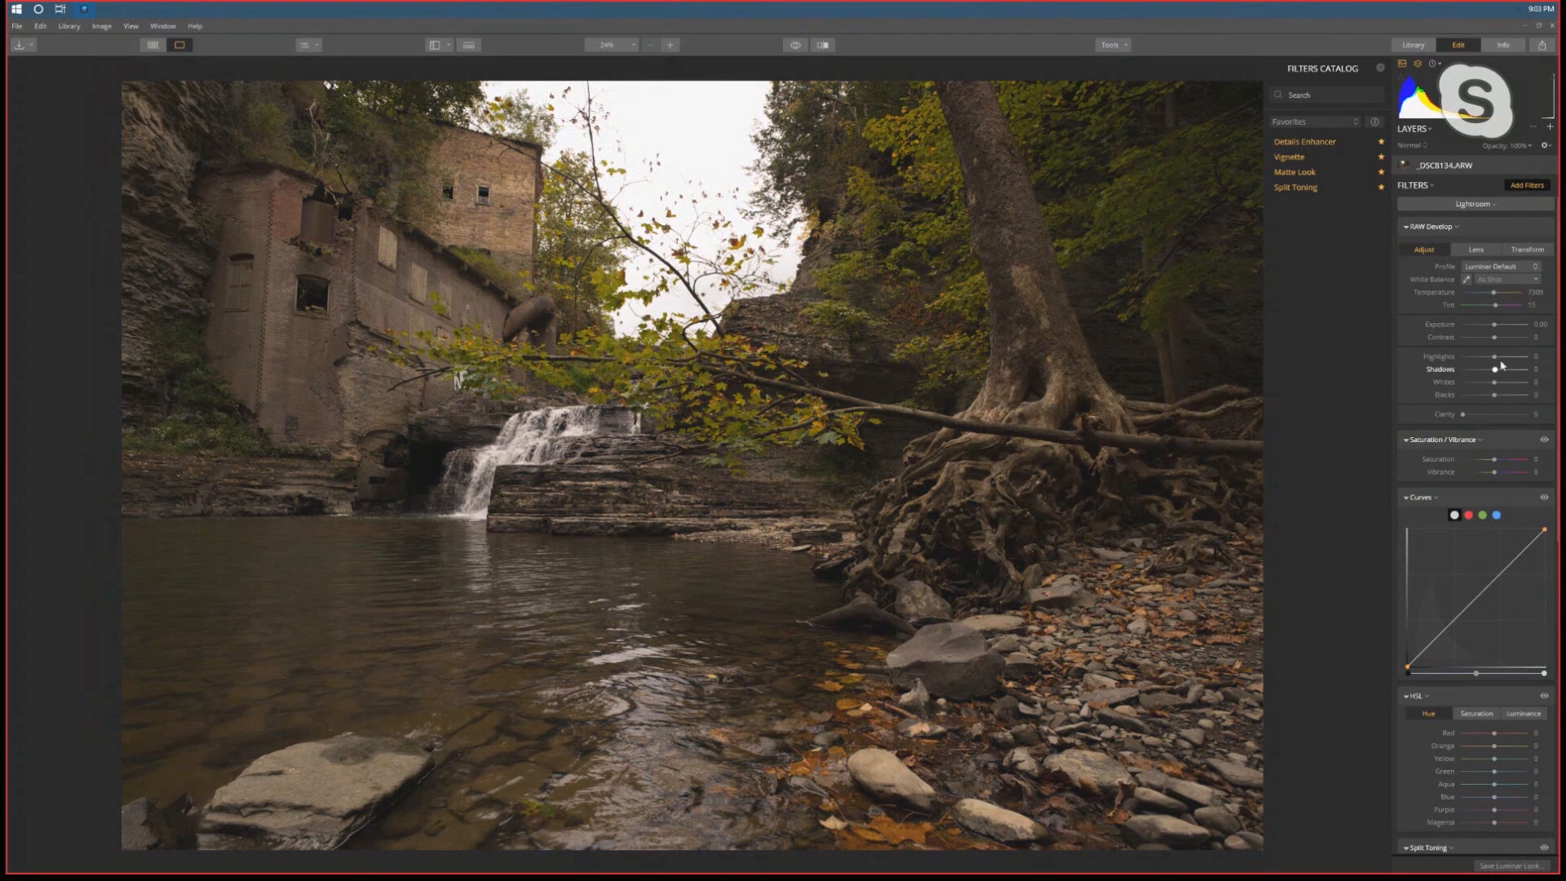
pyautogui.scroll(-5, 1497, 424)
pyautogui.scroll(-6, 1515, 549)
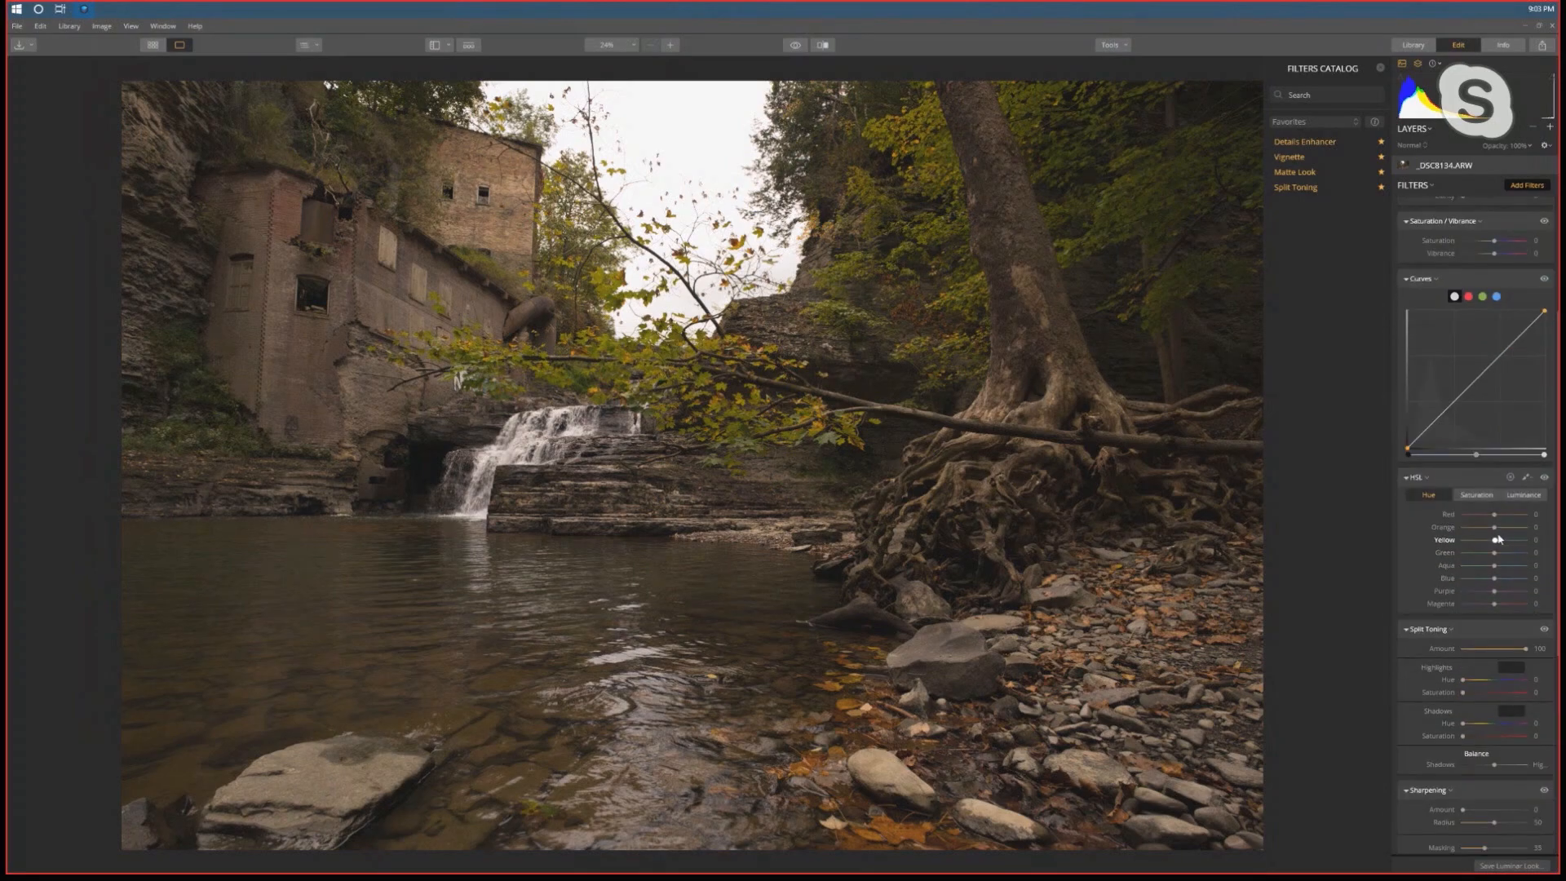
pyautogui.scroll(-6, 1482, 517)
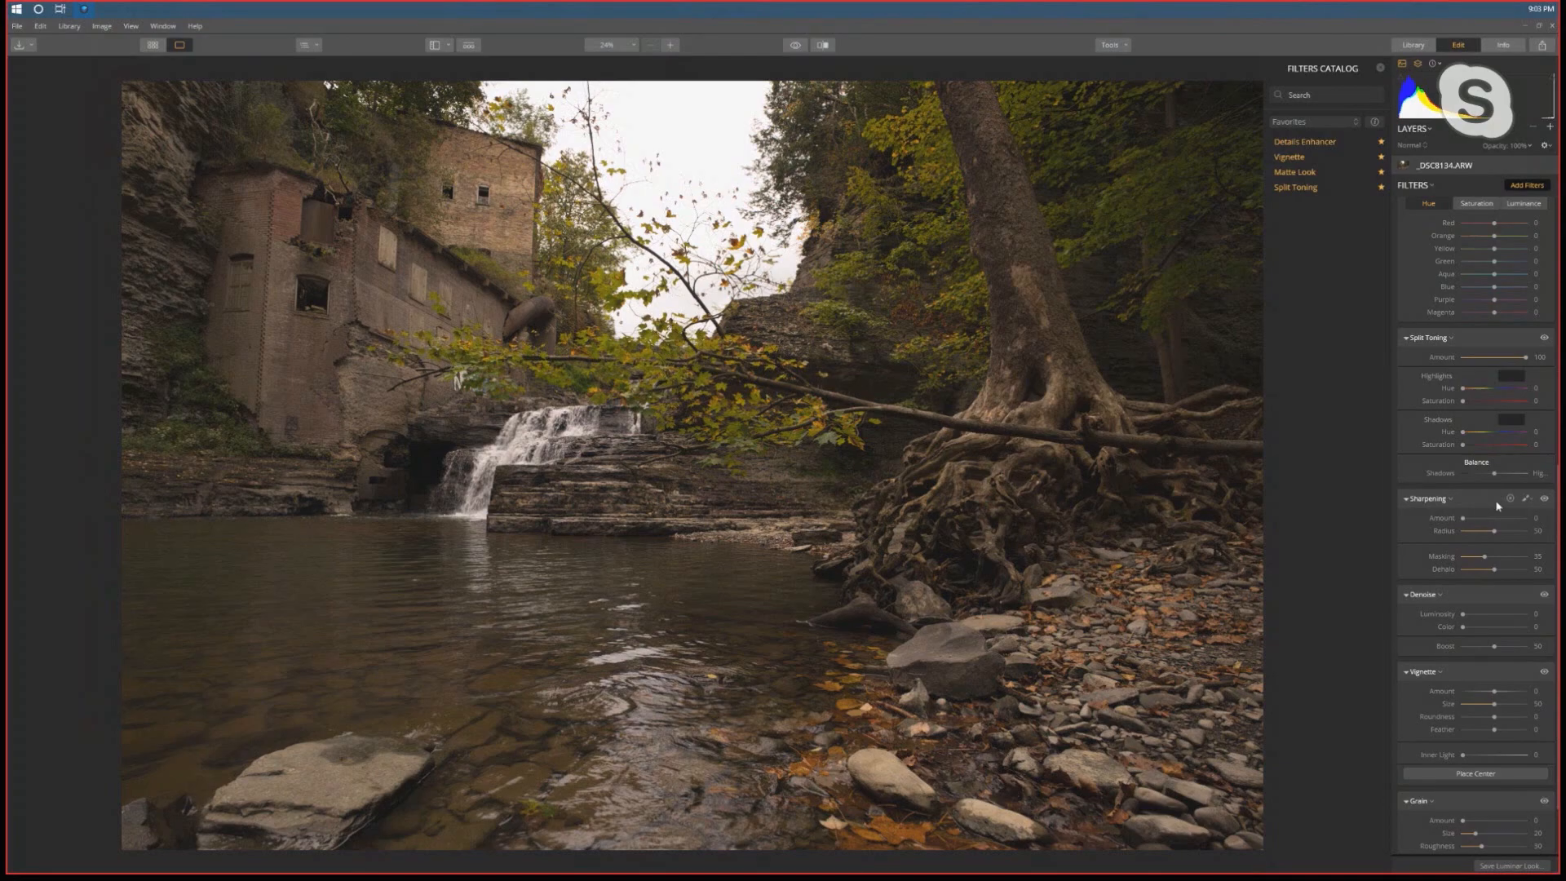
pyautogui.scroll(-3, 1485, 519)
pyautogui.scroll(-1, 1485, 523)
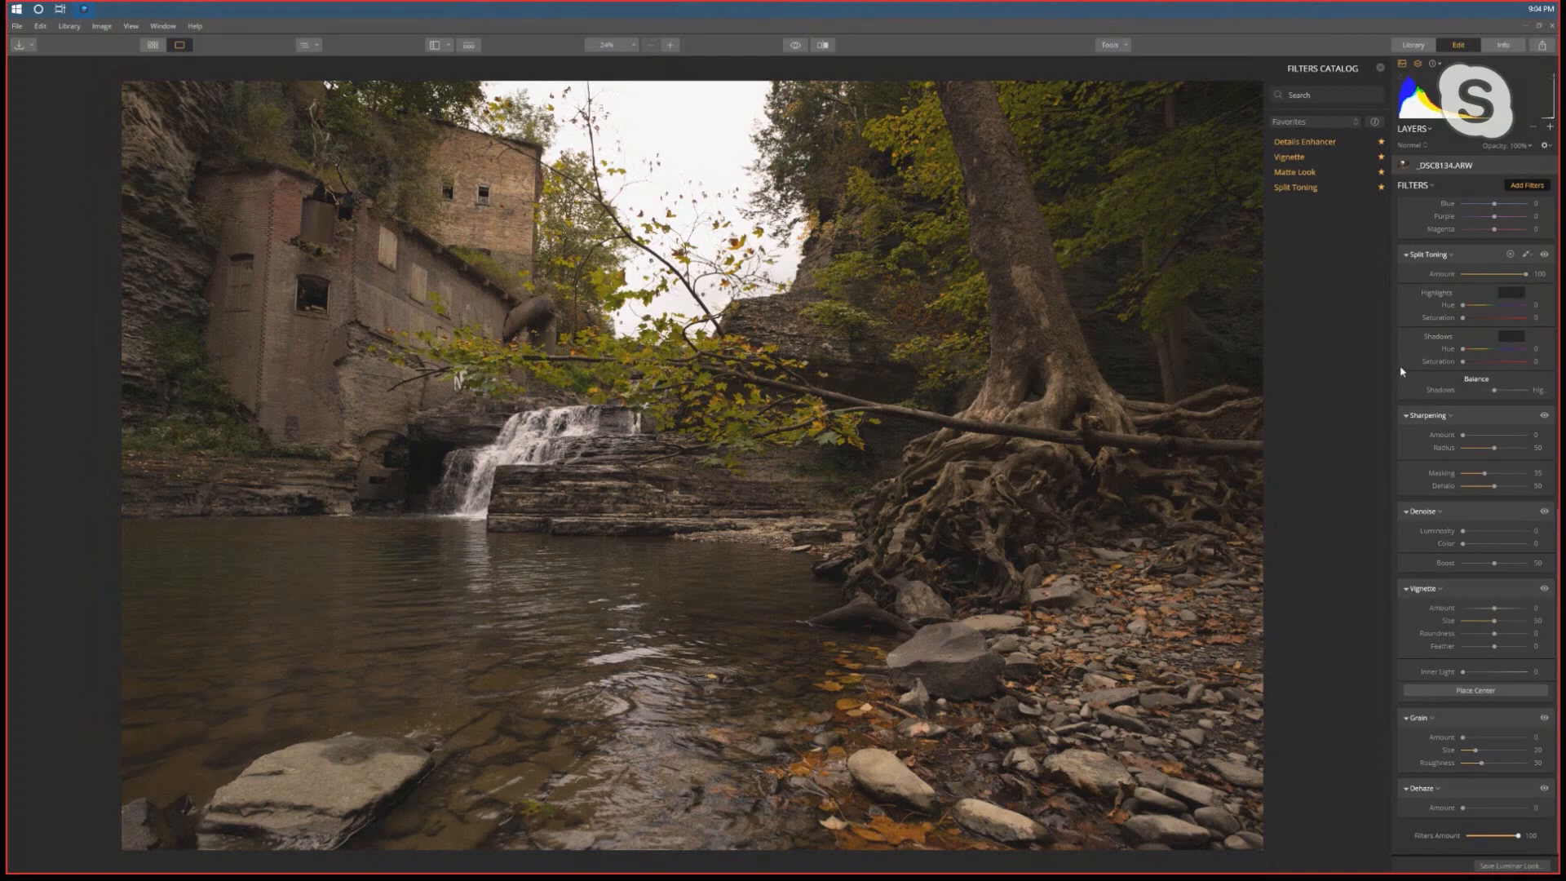
pyautogui.click(1554, 28)
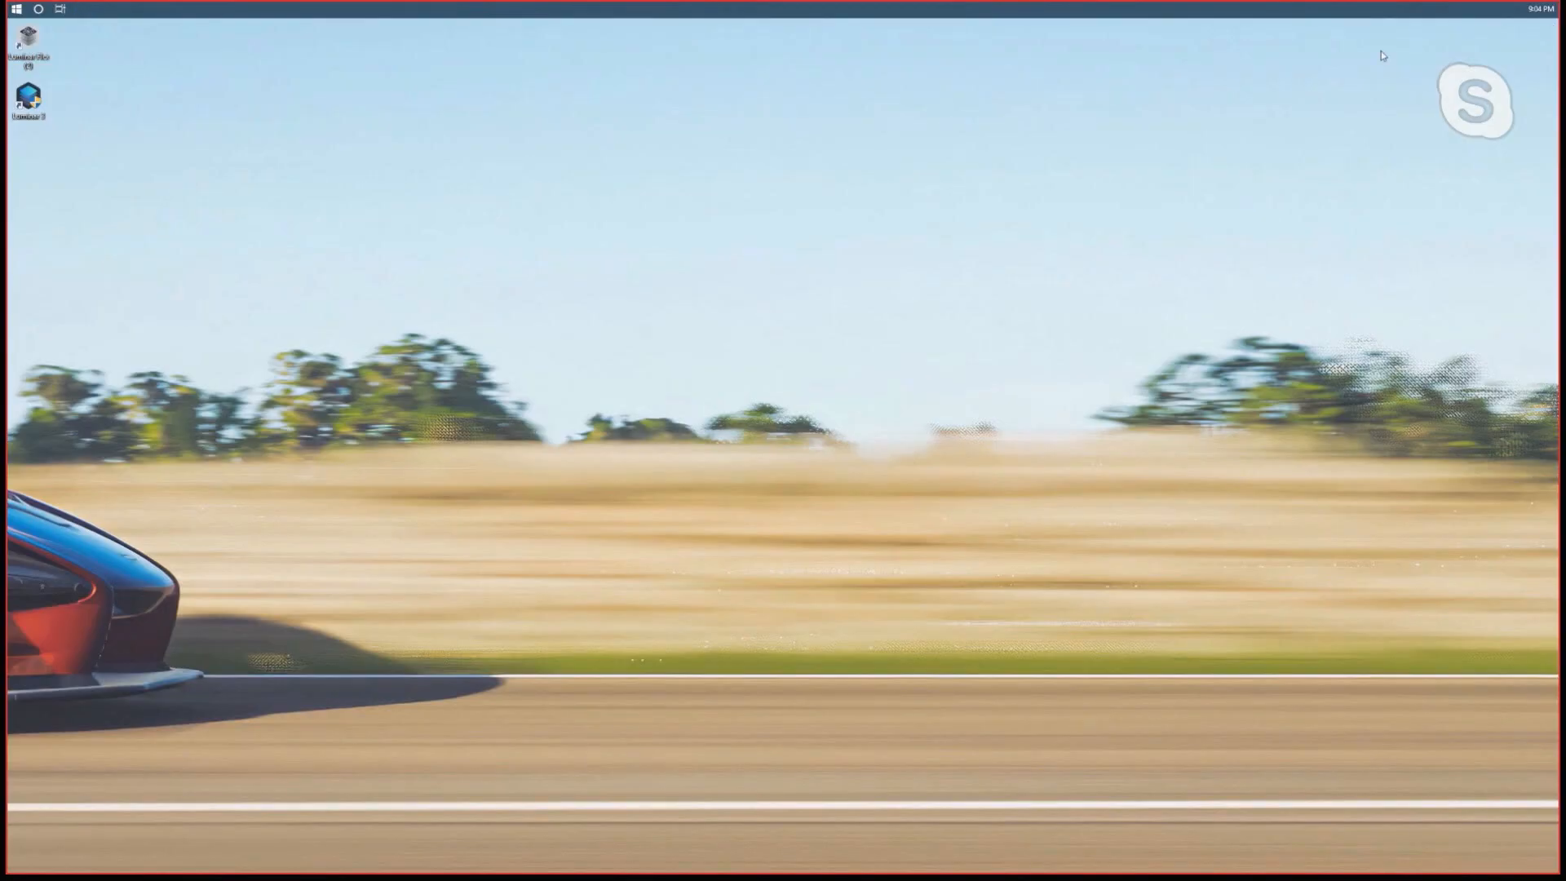